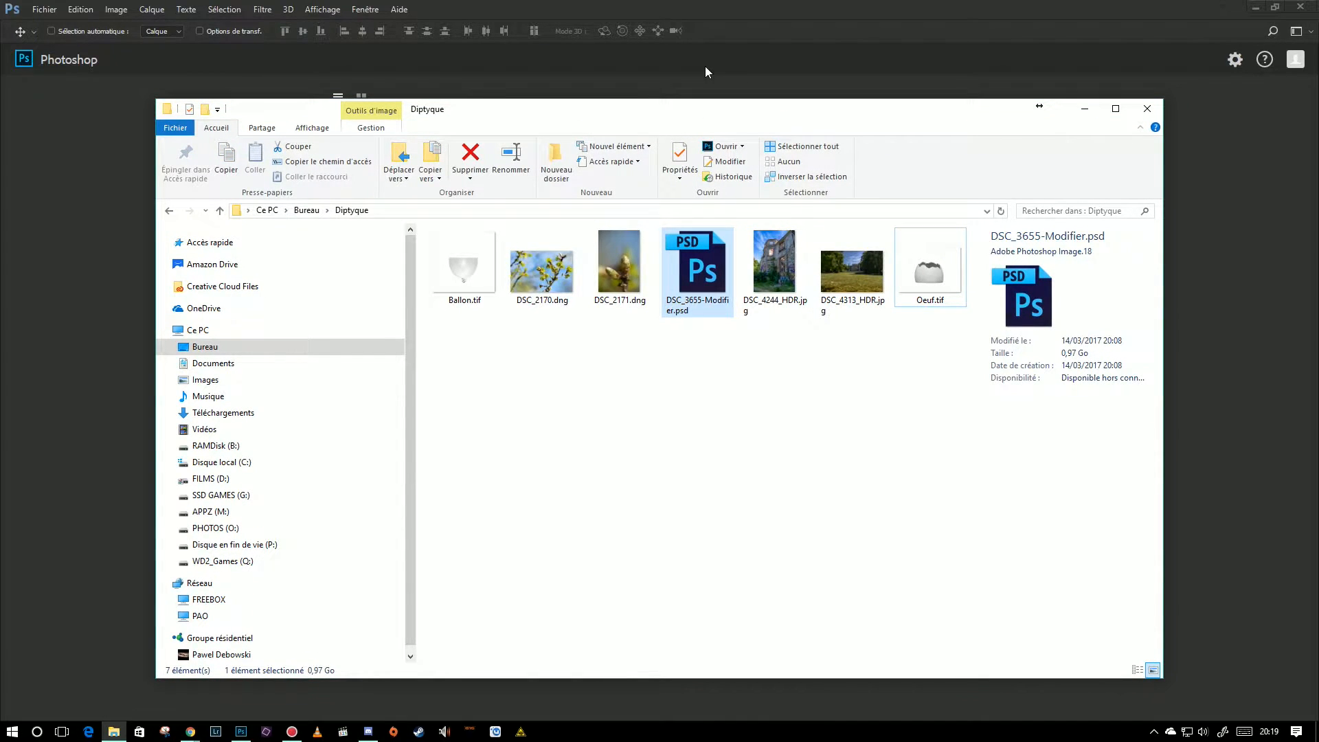
Step: Examine the source images in the Diptyque folder, including DSC_2170.dng, DSC_2171.dng, Ballon.tif and Oeuf.tif, and return to Photoshop
{"action": "left_click_drag", "start_coordinate": [694, 348], "coordinate": [712, 248]}
{"action": "left_click", "coordinate": [725, 64]}
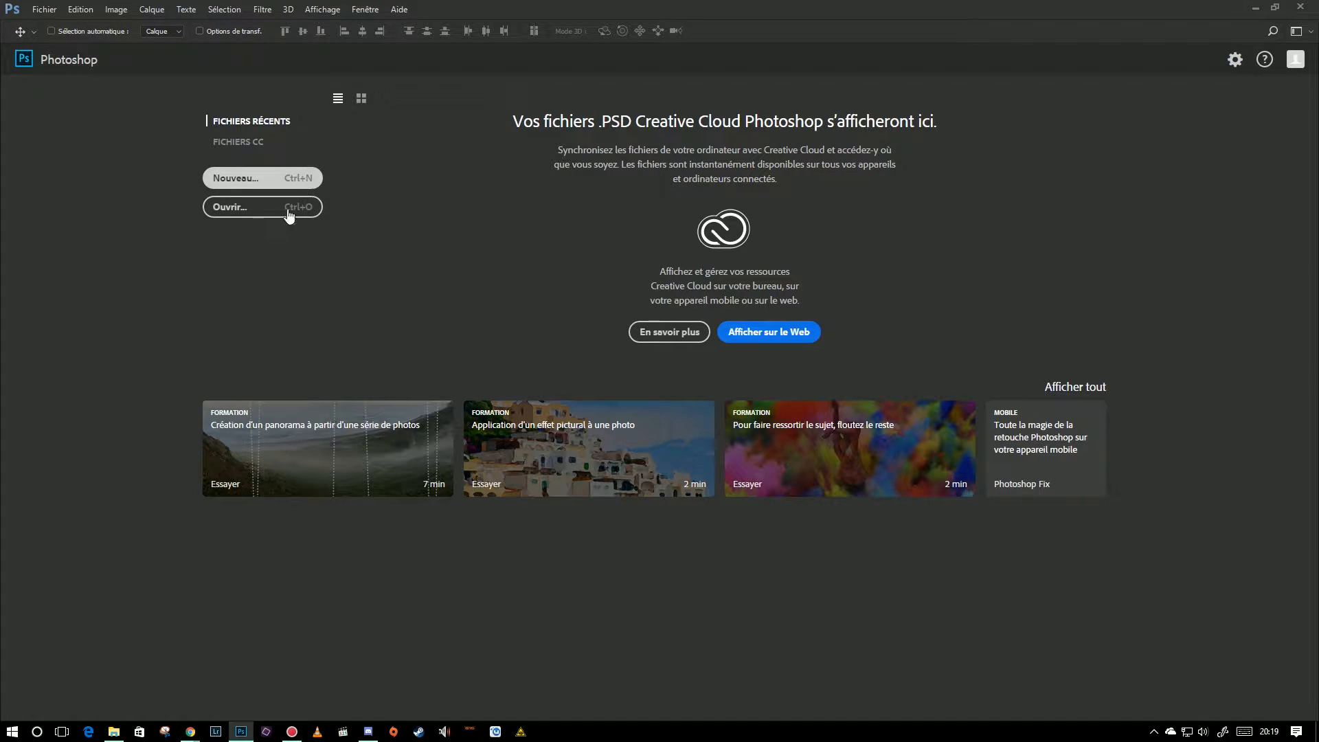
{"action": "left_click", "coordinate": [114, 730]}
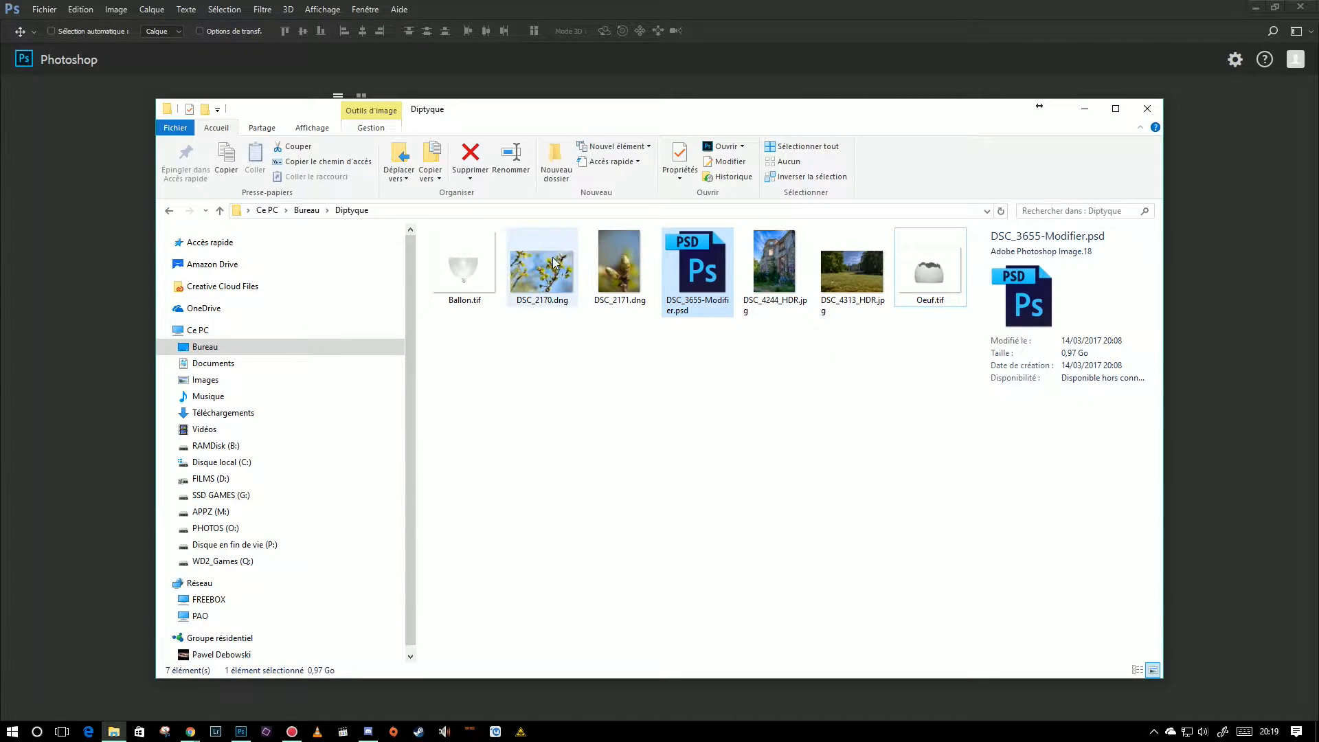
{"action": "left_click_drag", "start_coordinate": [530, 332], "coordinate": [620, 261]}
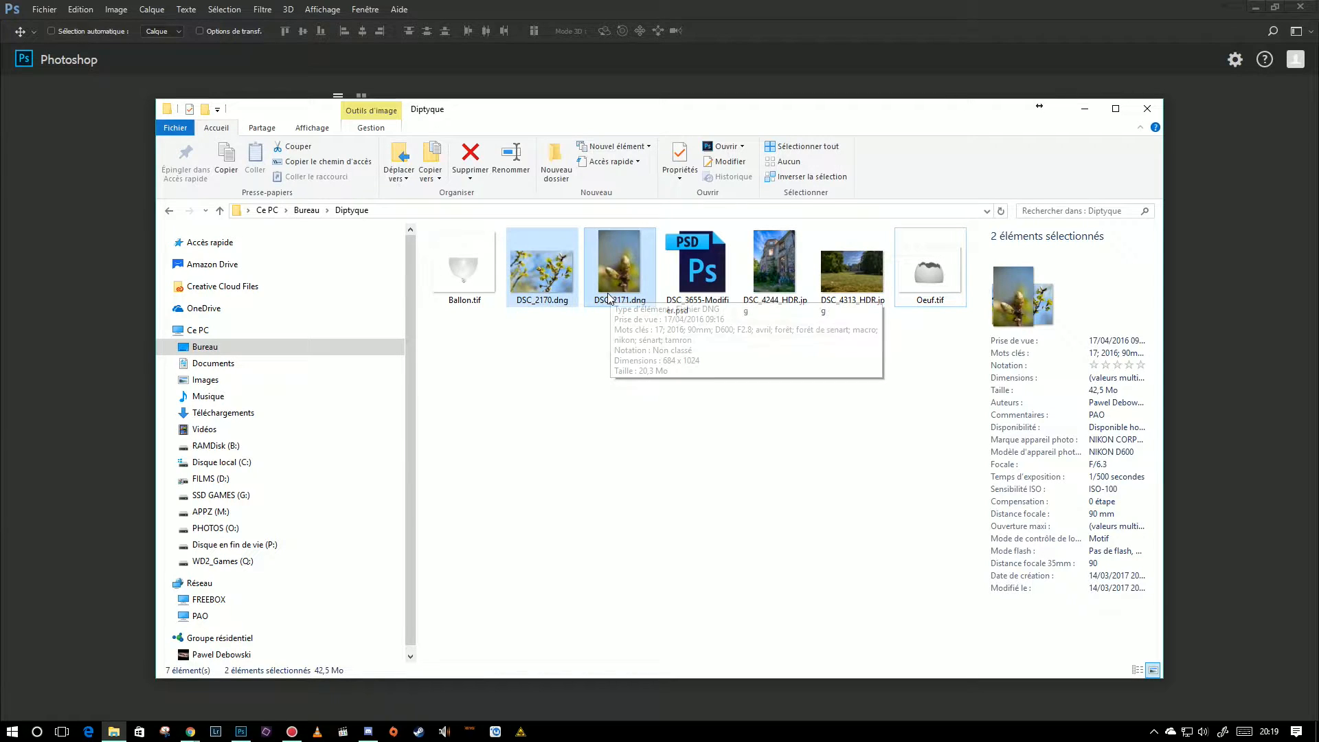
{"action": "left_click", "coordinate": [556, 281]}
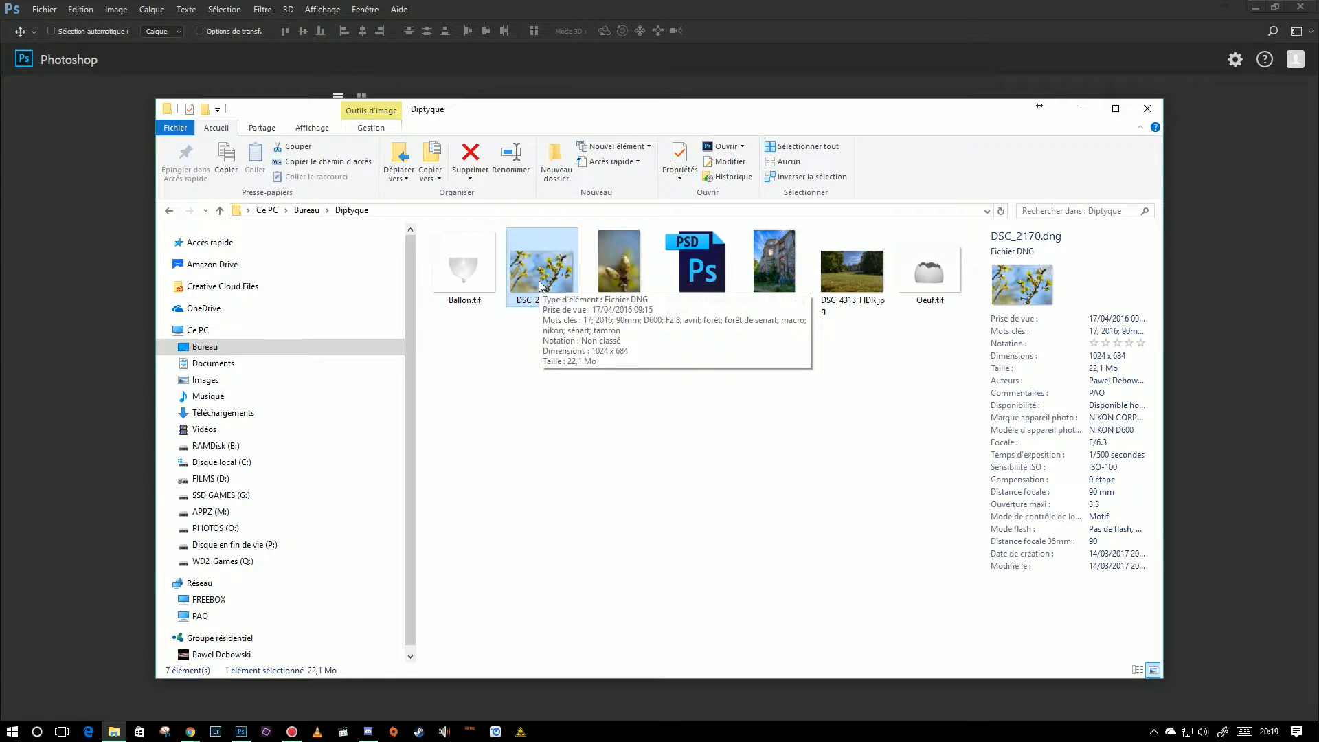
{"action": "left_click", "coordinate": [623, 287]}
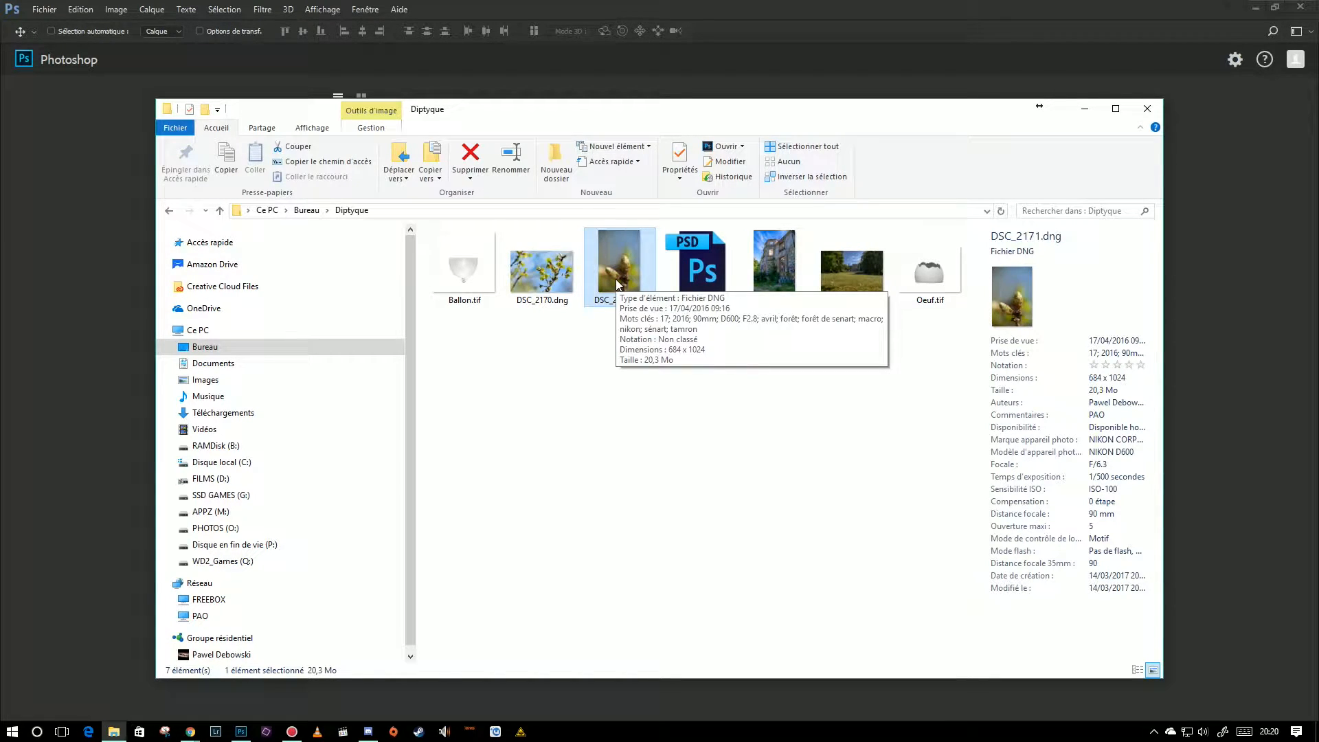
{"action": "left_click_drag", "start_coordinate": [627, 339], "coordinate": [555, 291]}
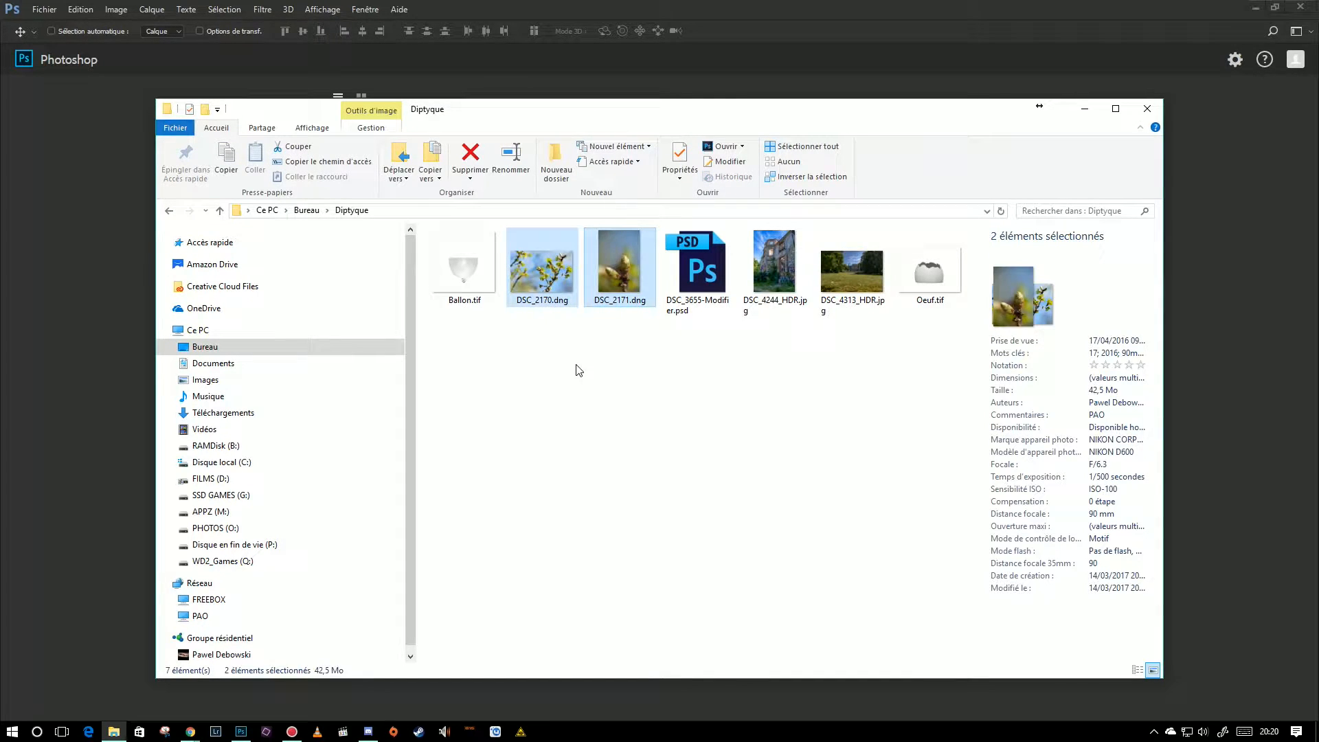
{"action": "left_click", "coordinate": [473, 282]}
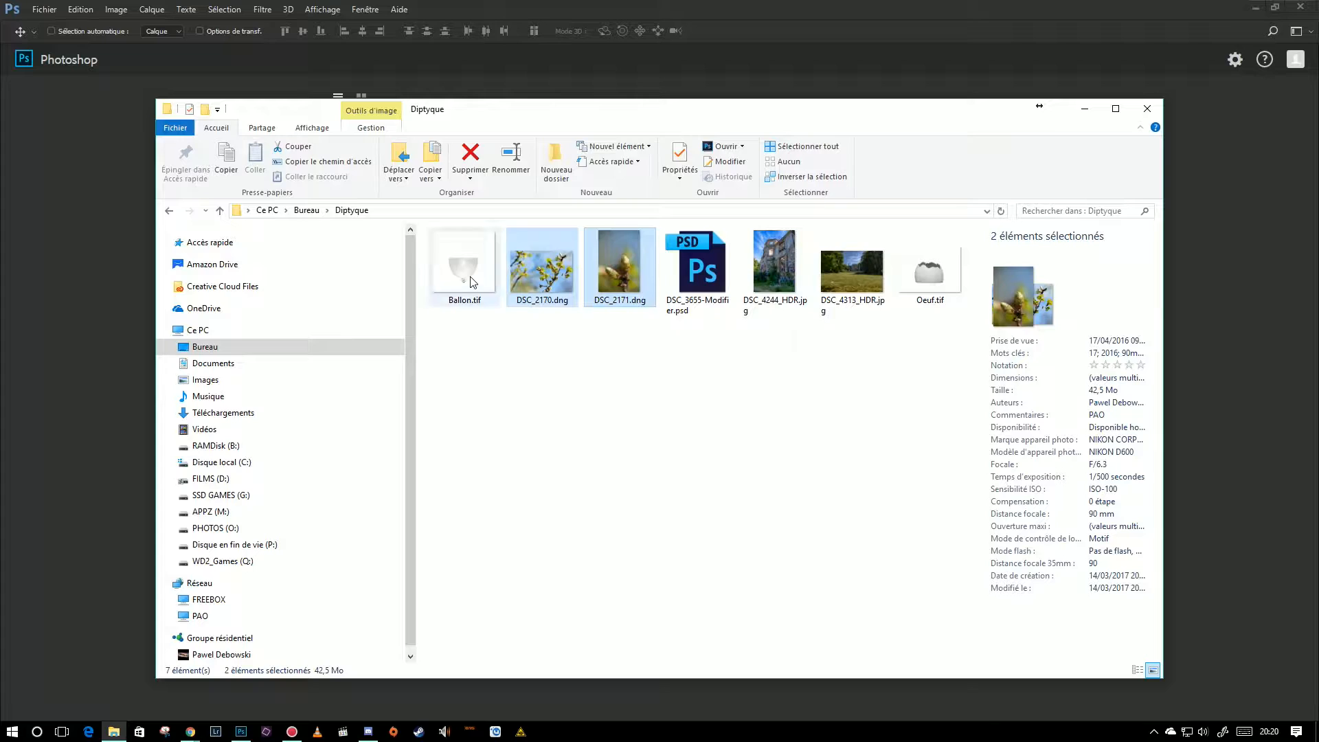
{"action": "left_click", "coordinate": [935, 278]}
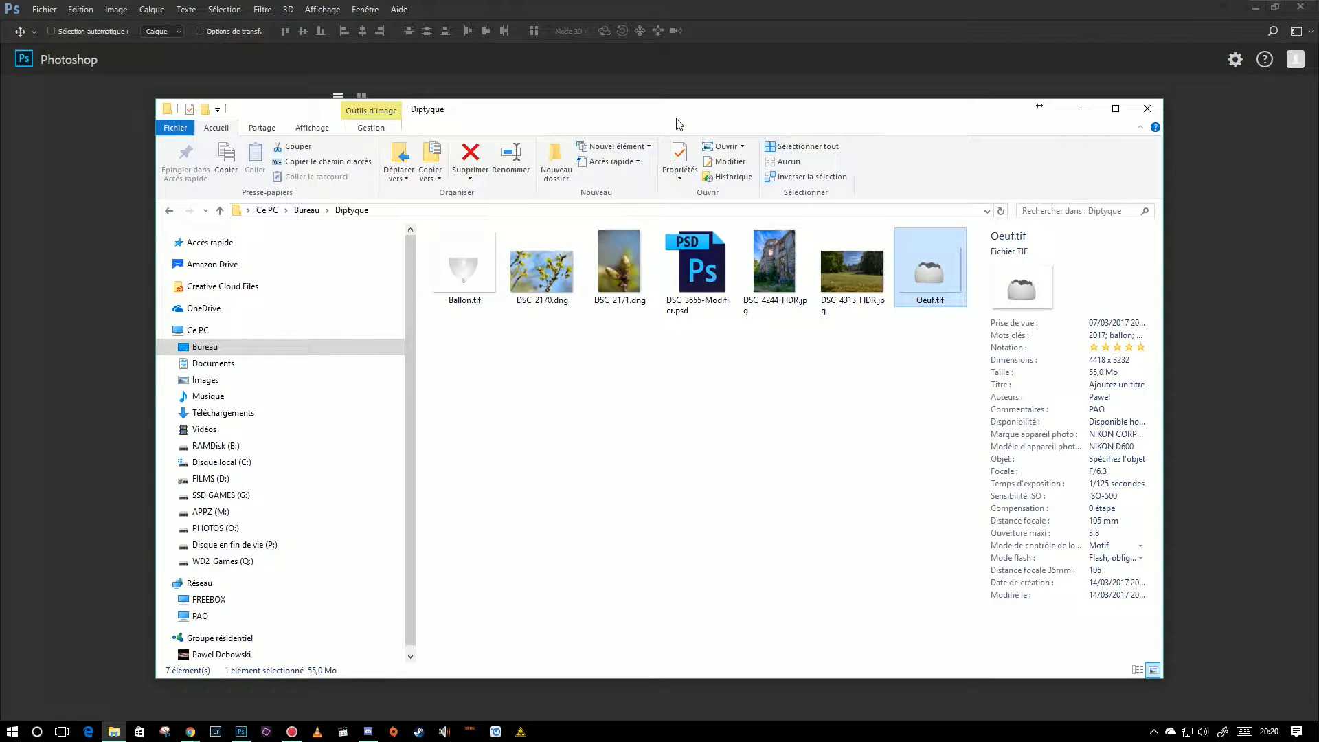
{"action": "left_click_drag", "start_coordinate": [767, 372], "coordinate": [783, 410]}
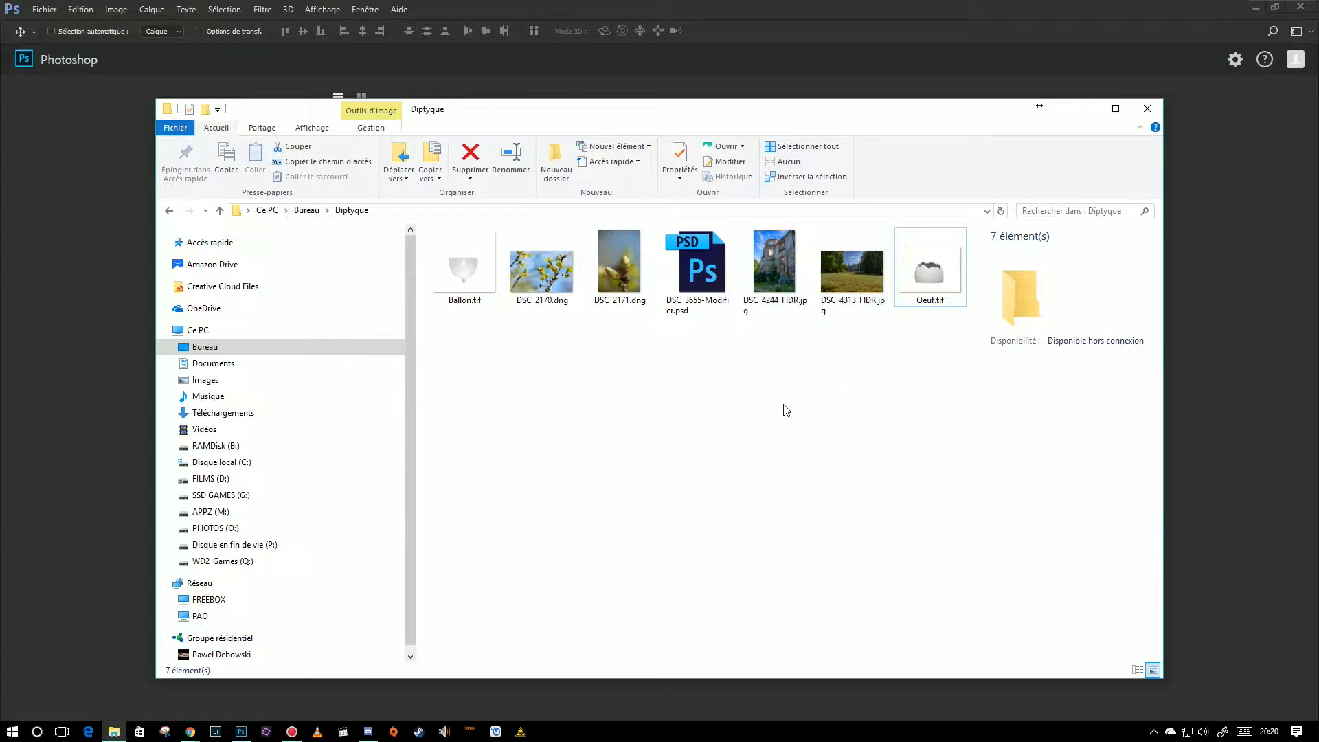
{"action": "left_click", "coordinate": [1185, 262]}
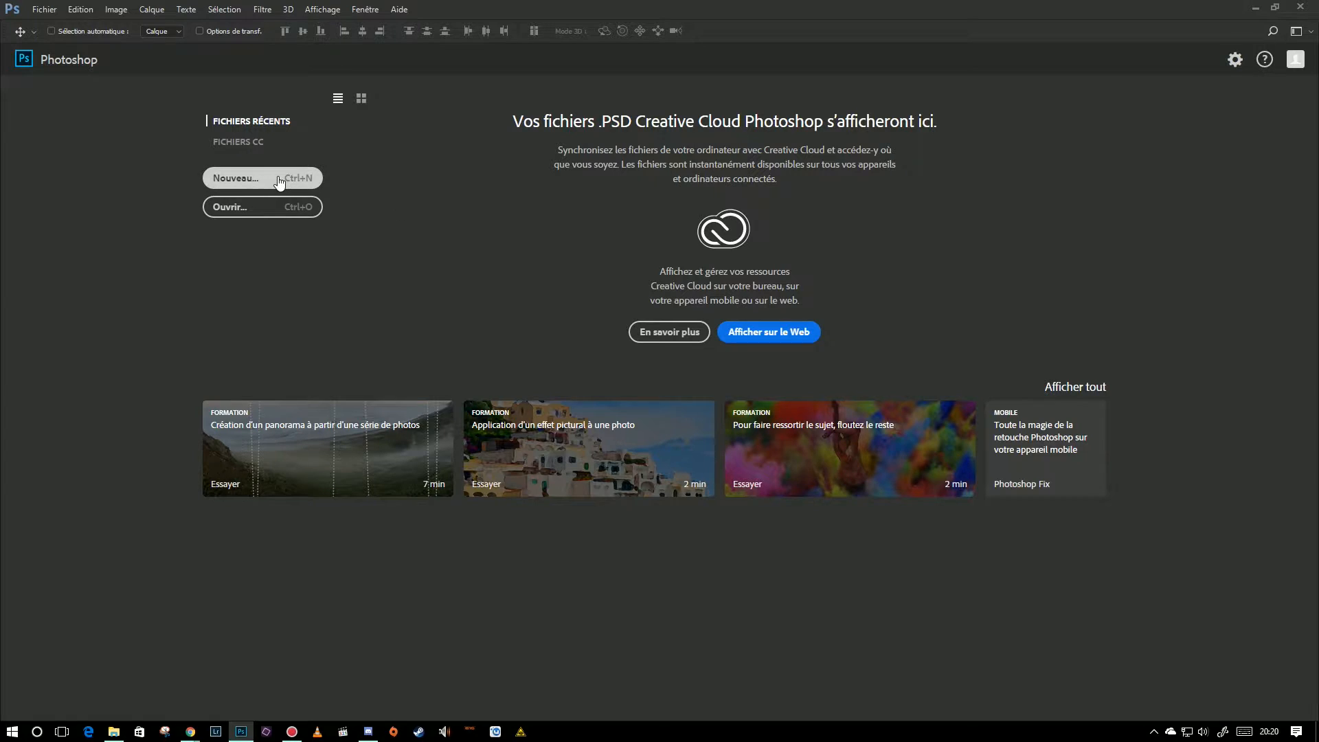
Step: Start a new document and name it "diptyque"
{"action": "left_click", "coordinate": [256, 178]}
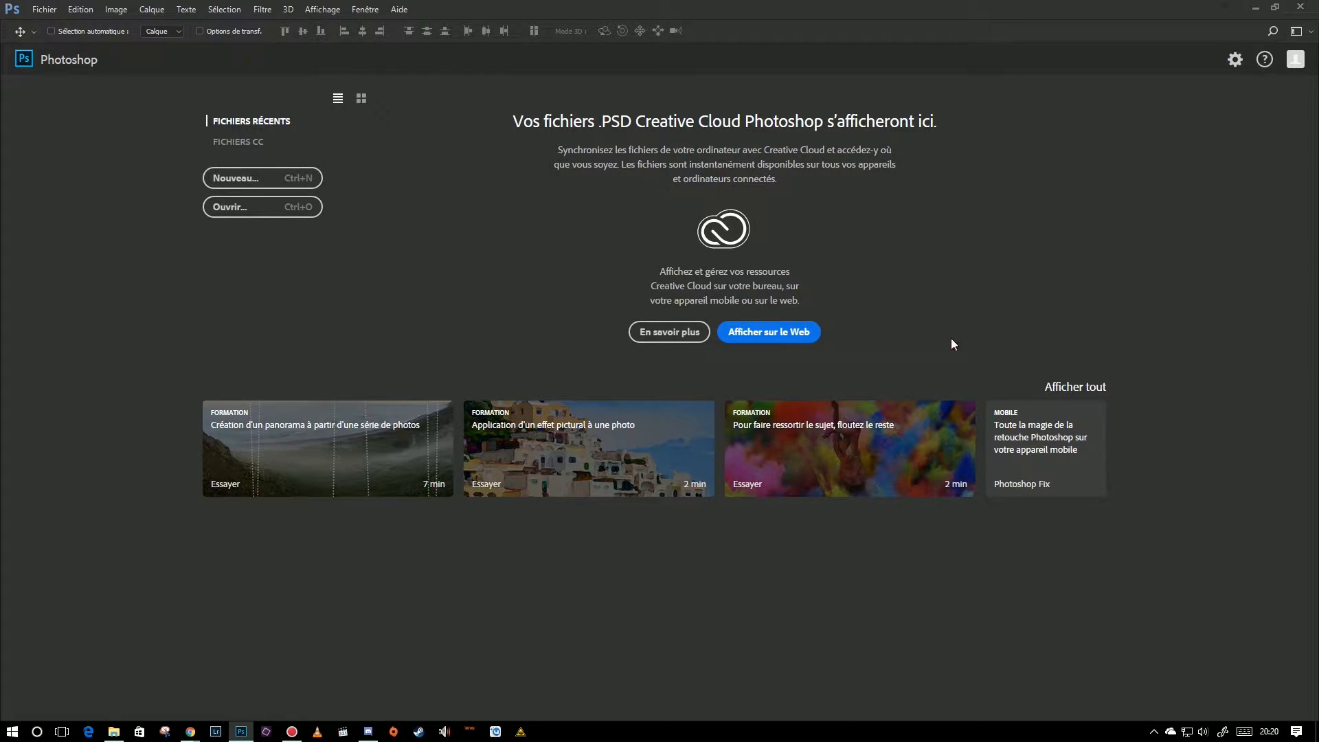
{"action": "left_click", "coordinate": [55, 10]}
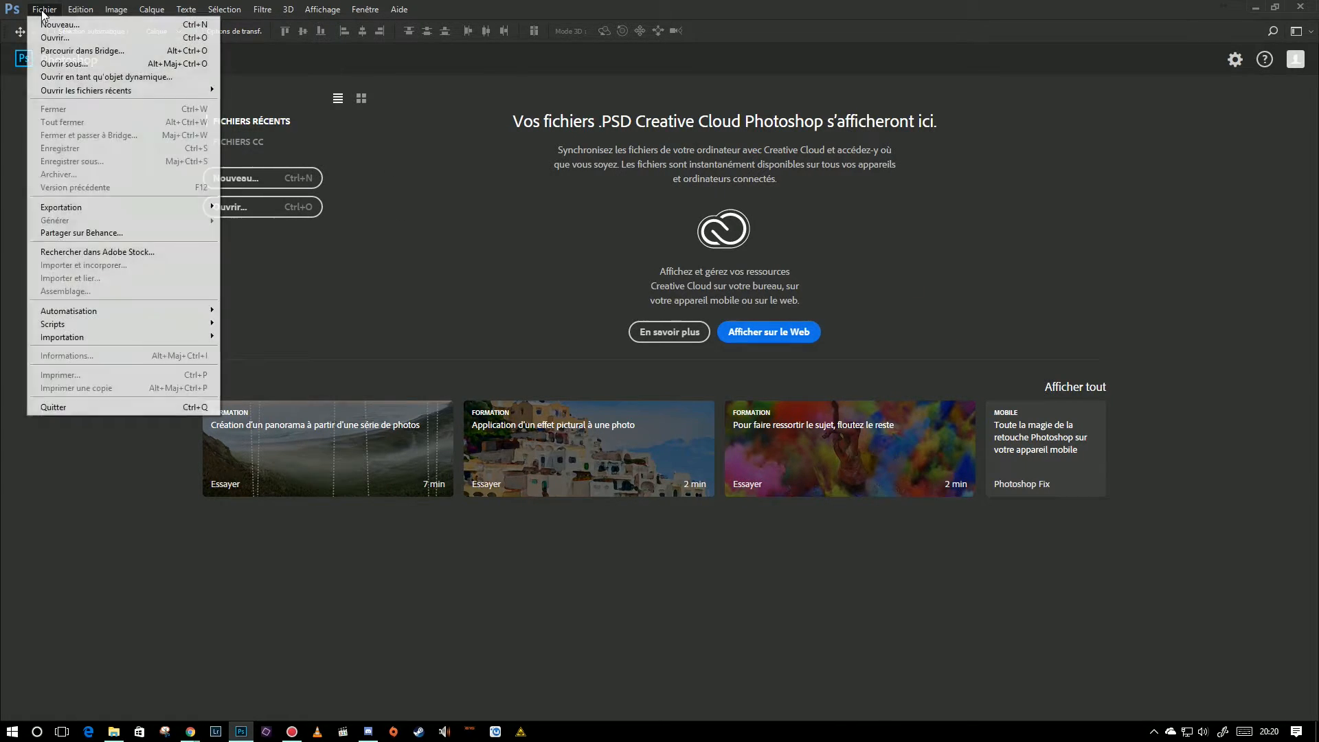
{"action": "left_click", "coordinate": [65, 26]}
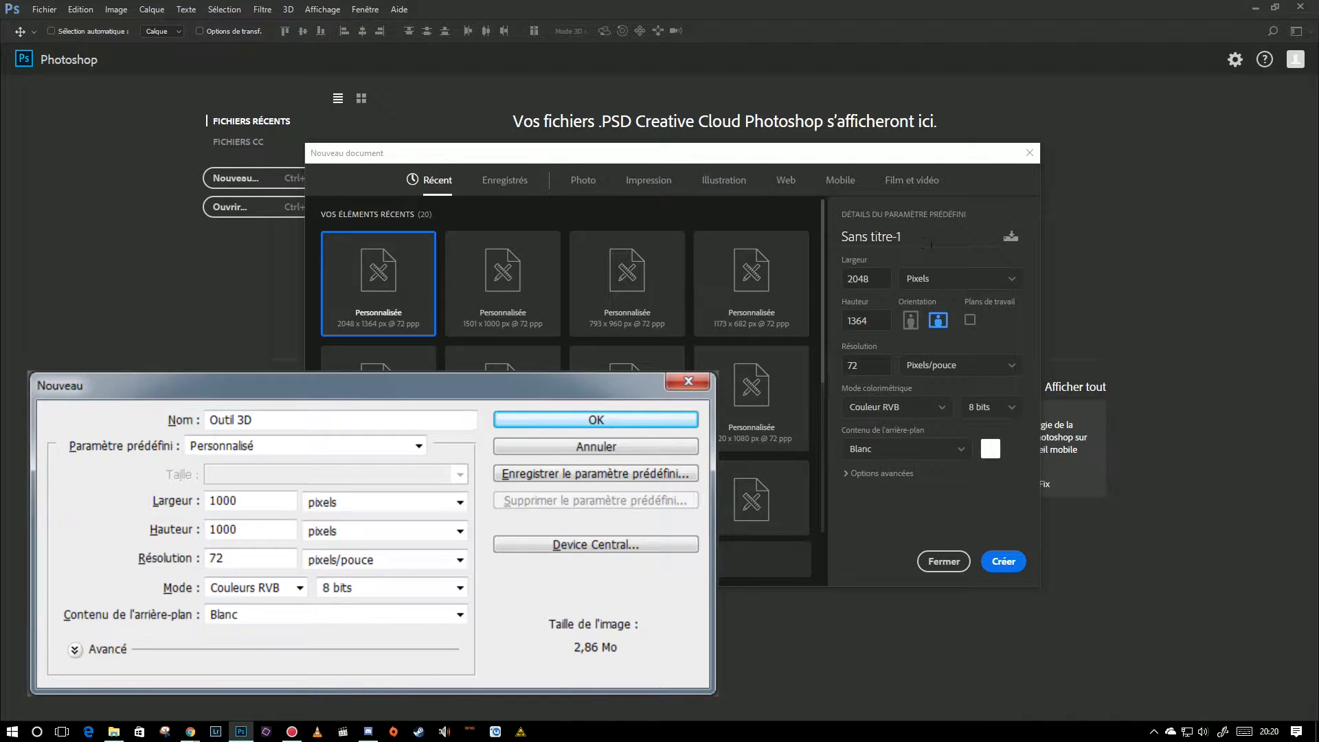
{"action": "left_click", "coordinate": [927, 242]}
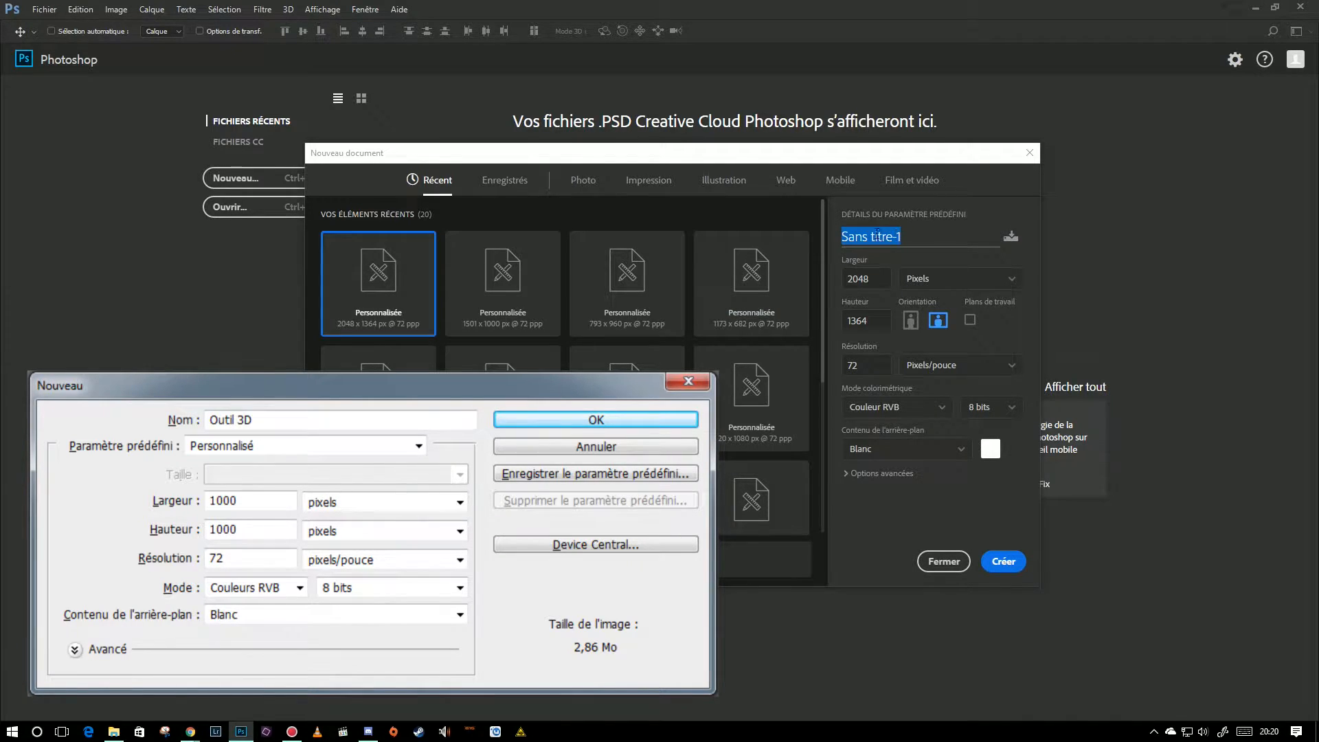
{"action": "type", "text": "diptyque"}
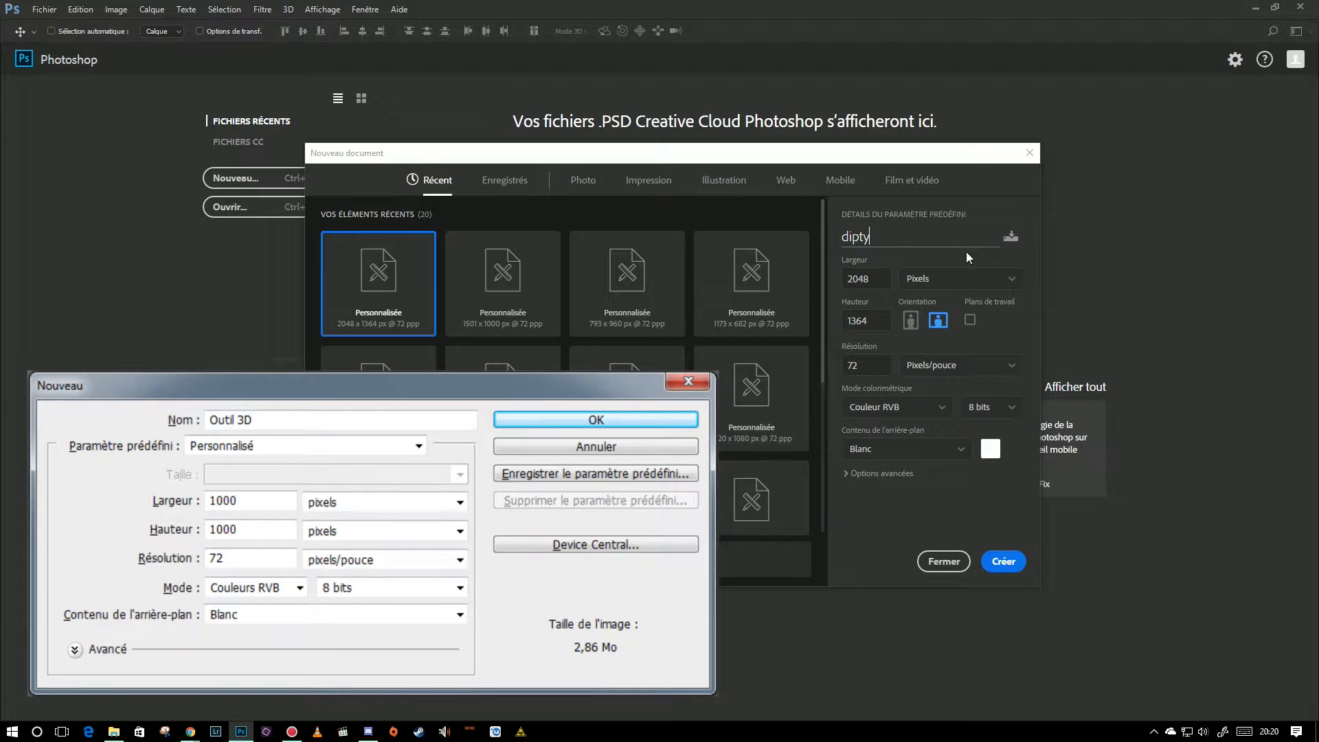
Step: Switch the new document's units to millimetres and set its width and height to 200 mm each
{"action": "left_click", "coordinate": [922, 281]}
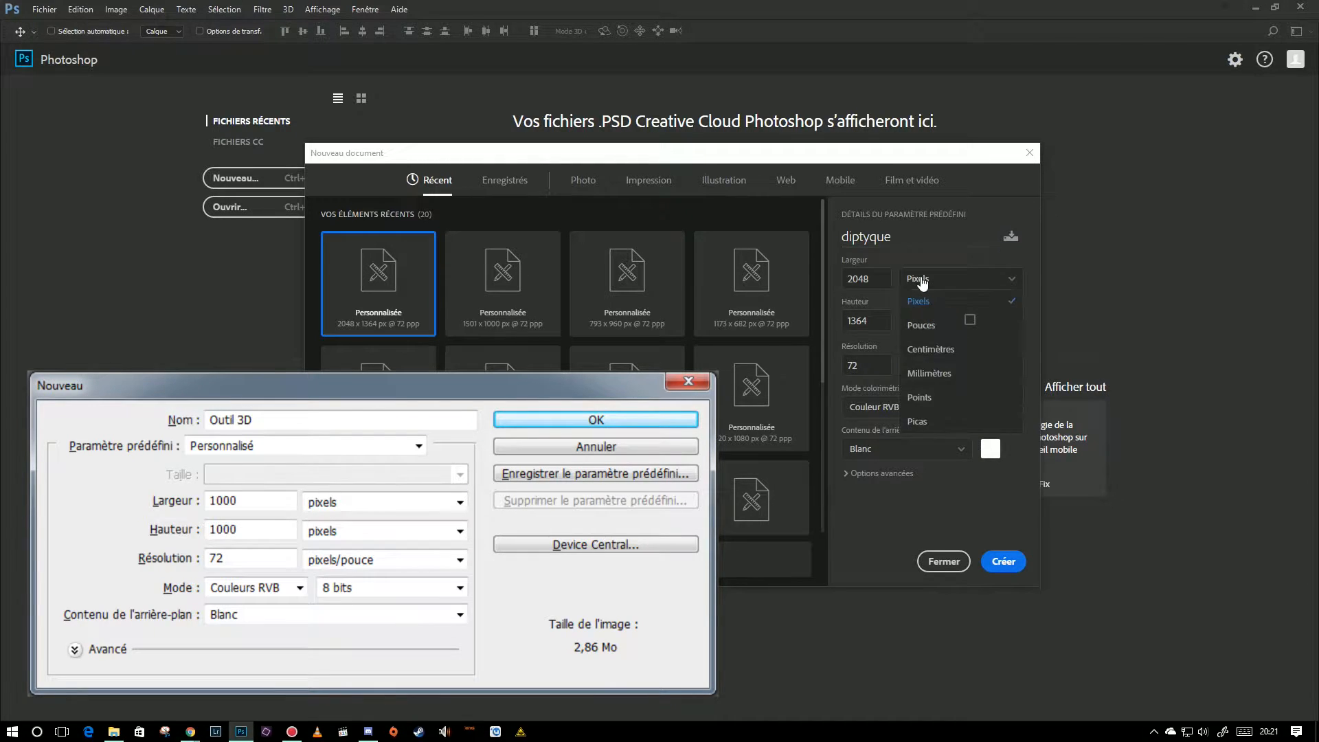
{"action": "left_click", "coordinate": [928, 375]}
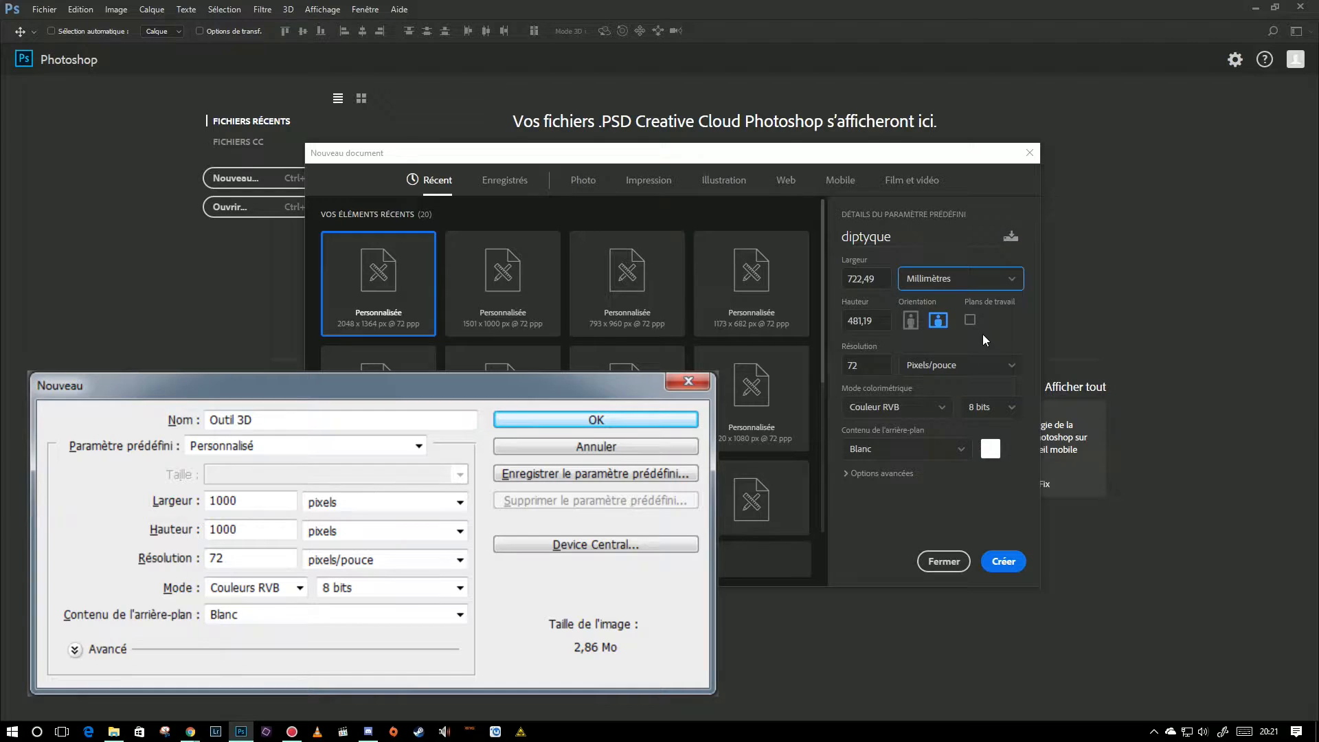
{"action": "left_click_drag", "start_coordinate": [876, 279], "coordinate": [854, 279]}
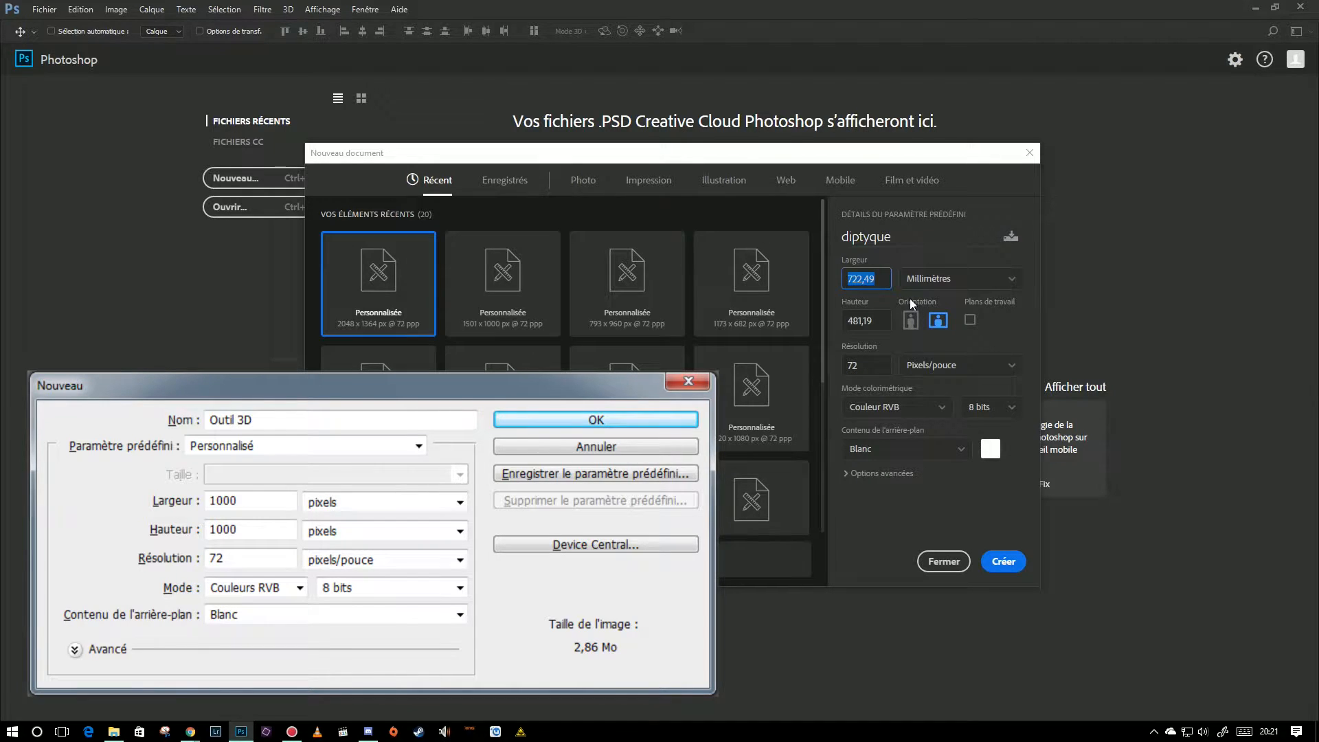
{"action": "type", "text": "200"}
{"action": "key", "text": "Tab"}
{"action": "type", "text": "200"}
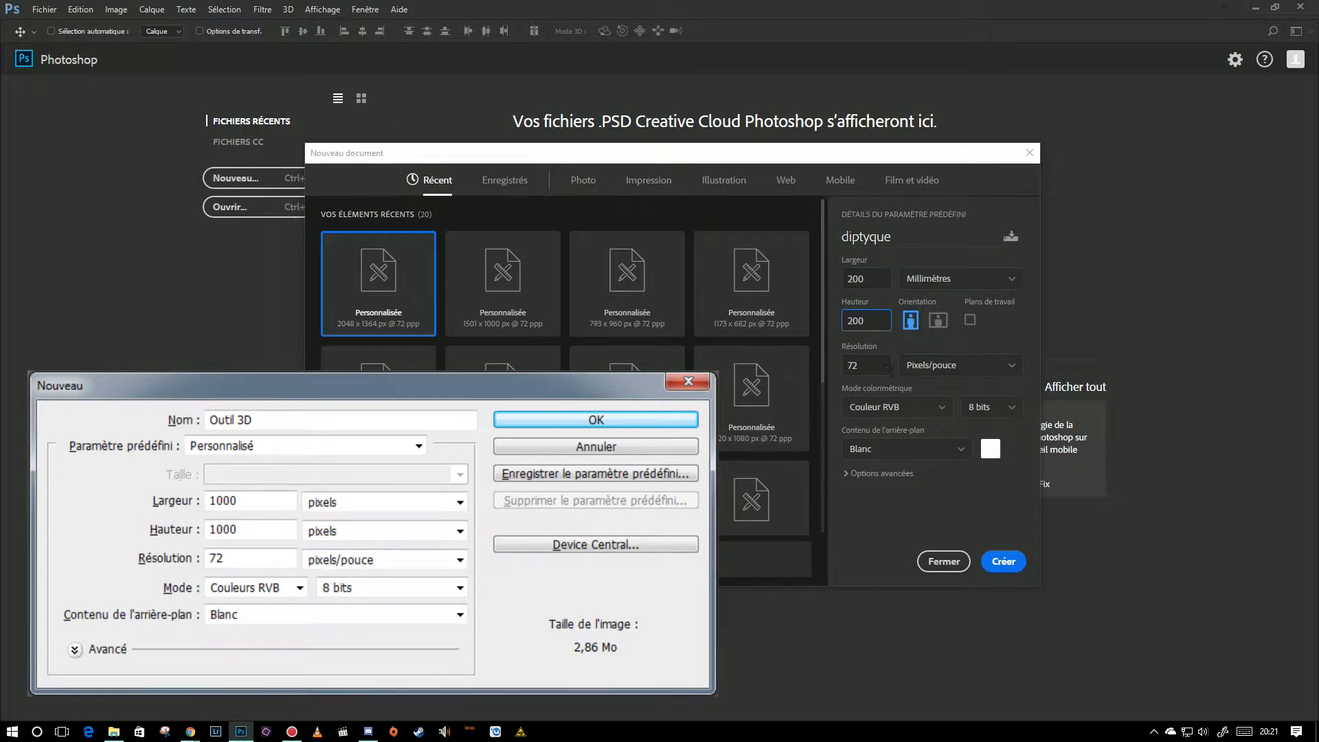
Step: Set the resolution to 300 pixels per inch, keep RGB colour mode with a white background, and create the document
{"action": "left_click", "coordinate": [872, 362]}
{"action": "type", "text": "300"}
{"action": "left_click", "coordinate": [908, 506]}
{"action": "left_click", "coordinate": [878, 410]}
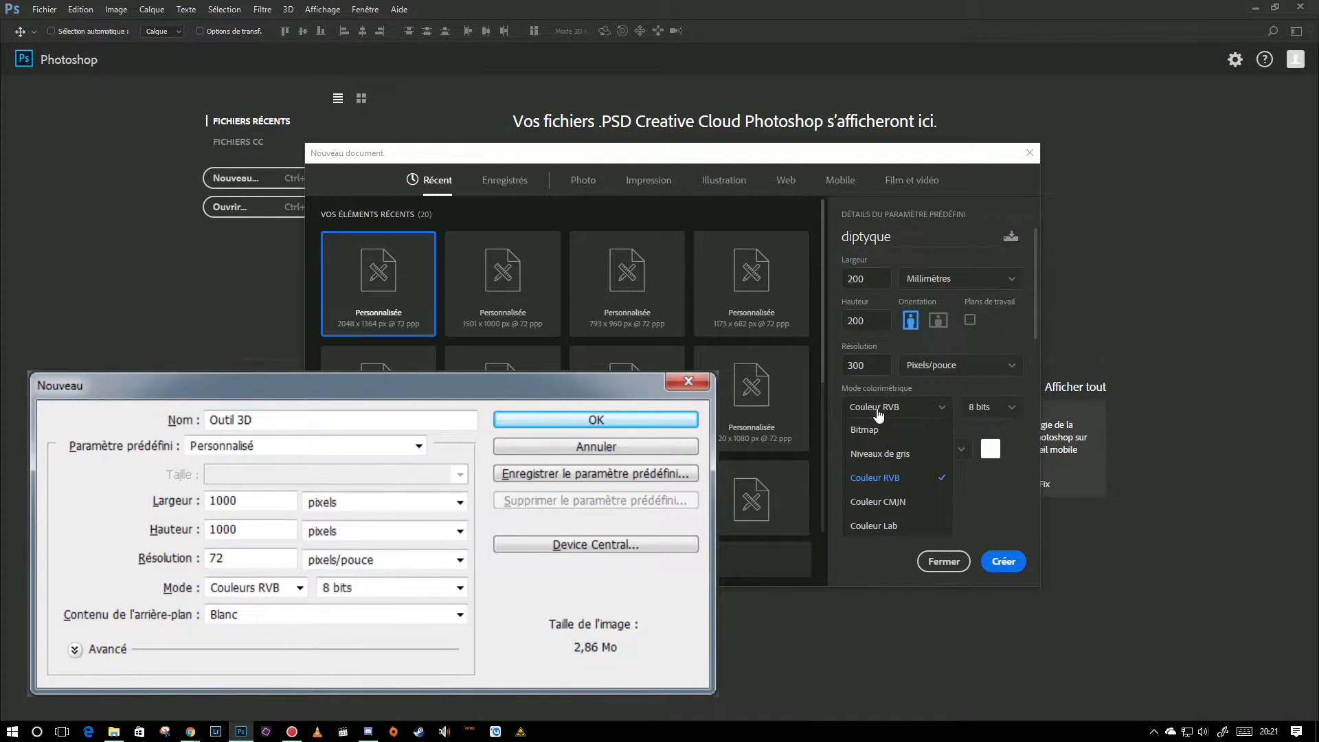
{"action": "left_click", "coordinate": [994, 495]}
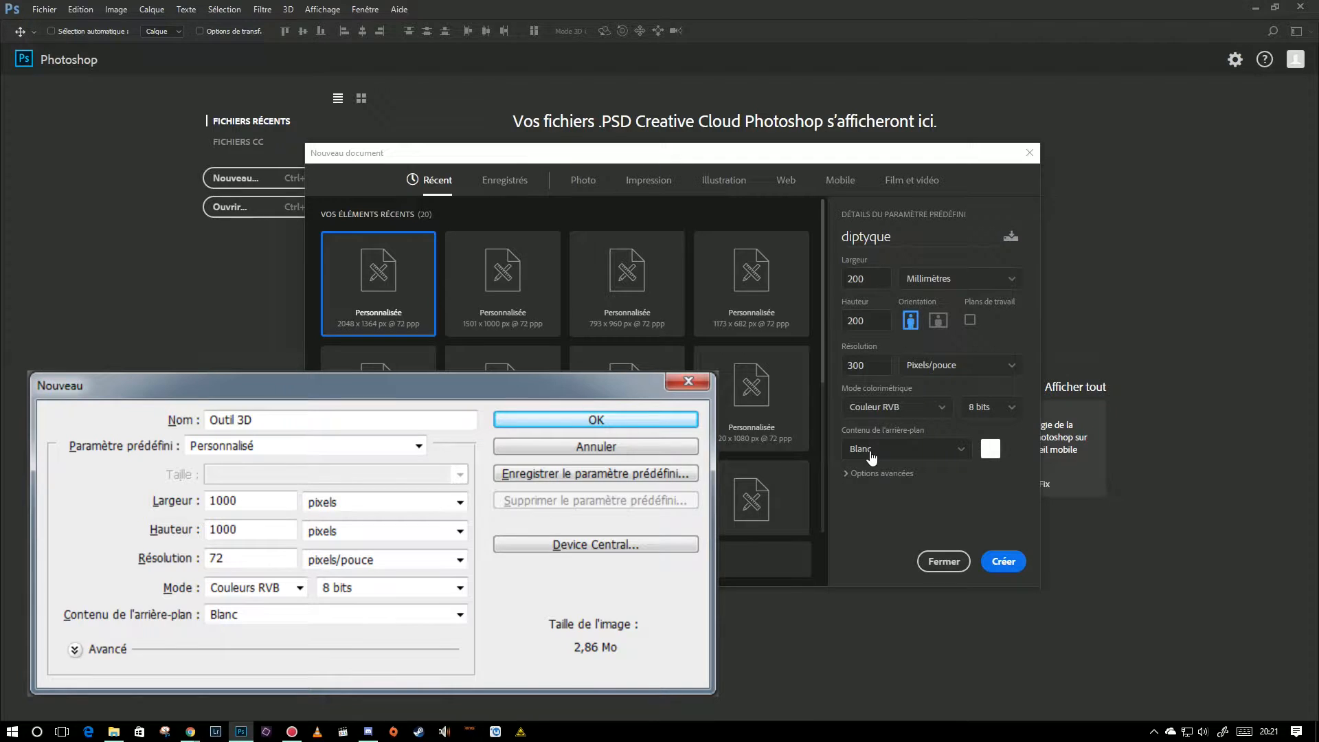
{"action": "left_click", "coordinate": [999, 562]}
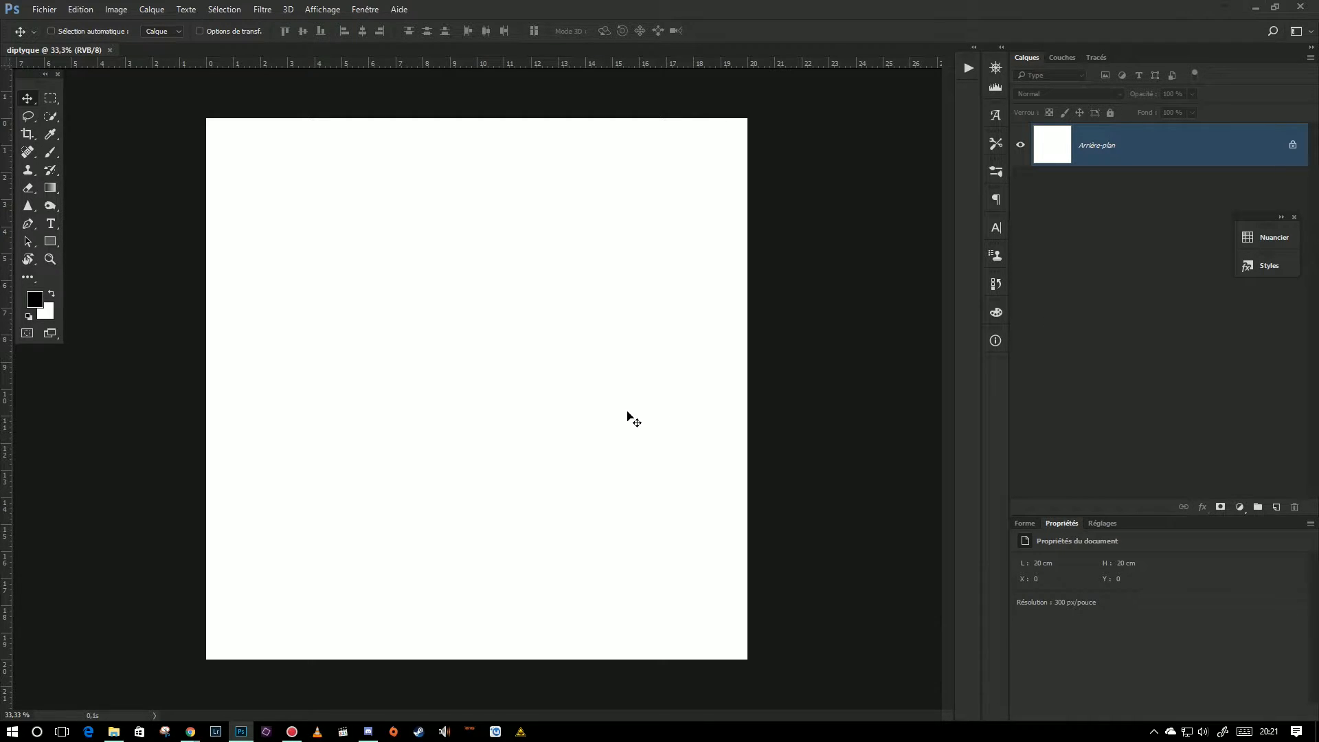
Step: Place Ballon.tif from the Diptyque folder in File Explorer into the diptyque document and accept its default placement
{"action": "mouse_move", "coordinate": [114, 731]}
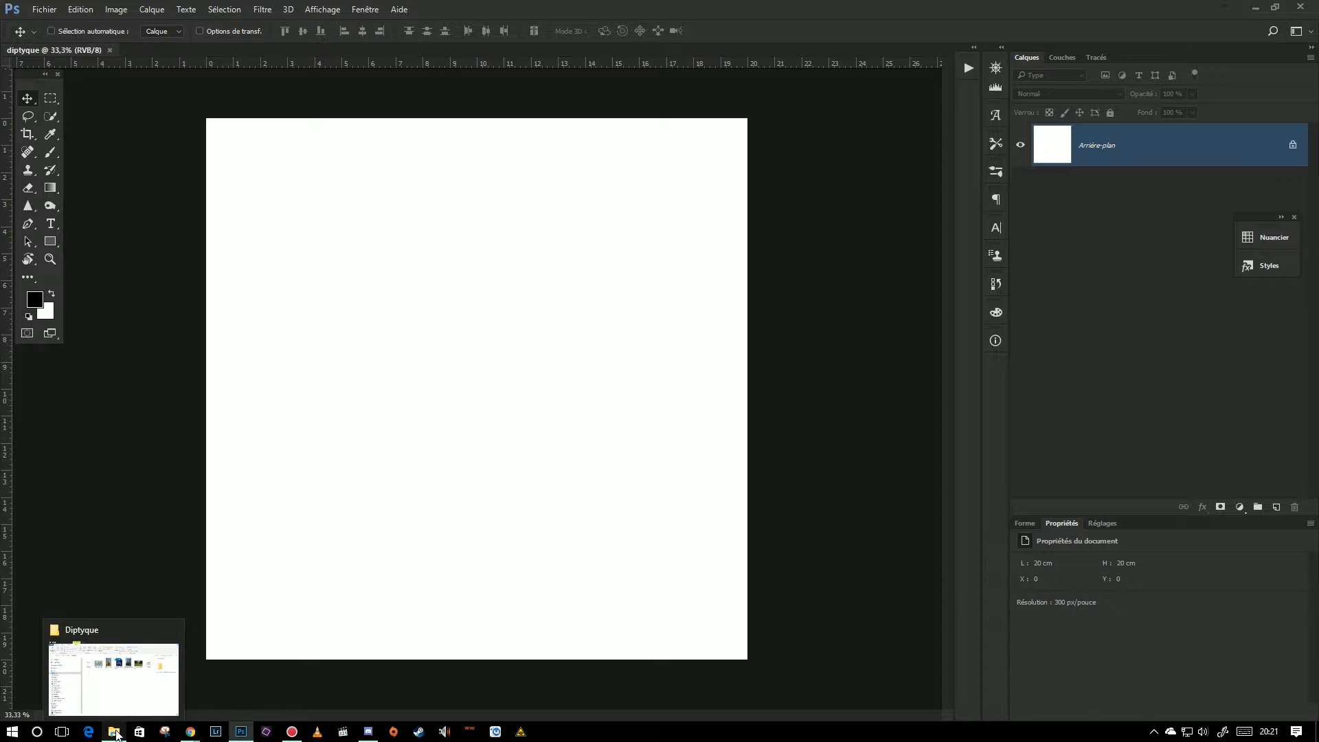
{"action": "left_click", "coordinate": [133, 675]}
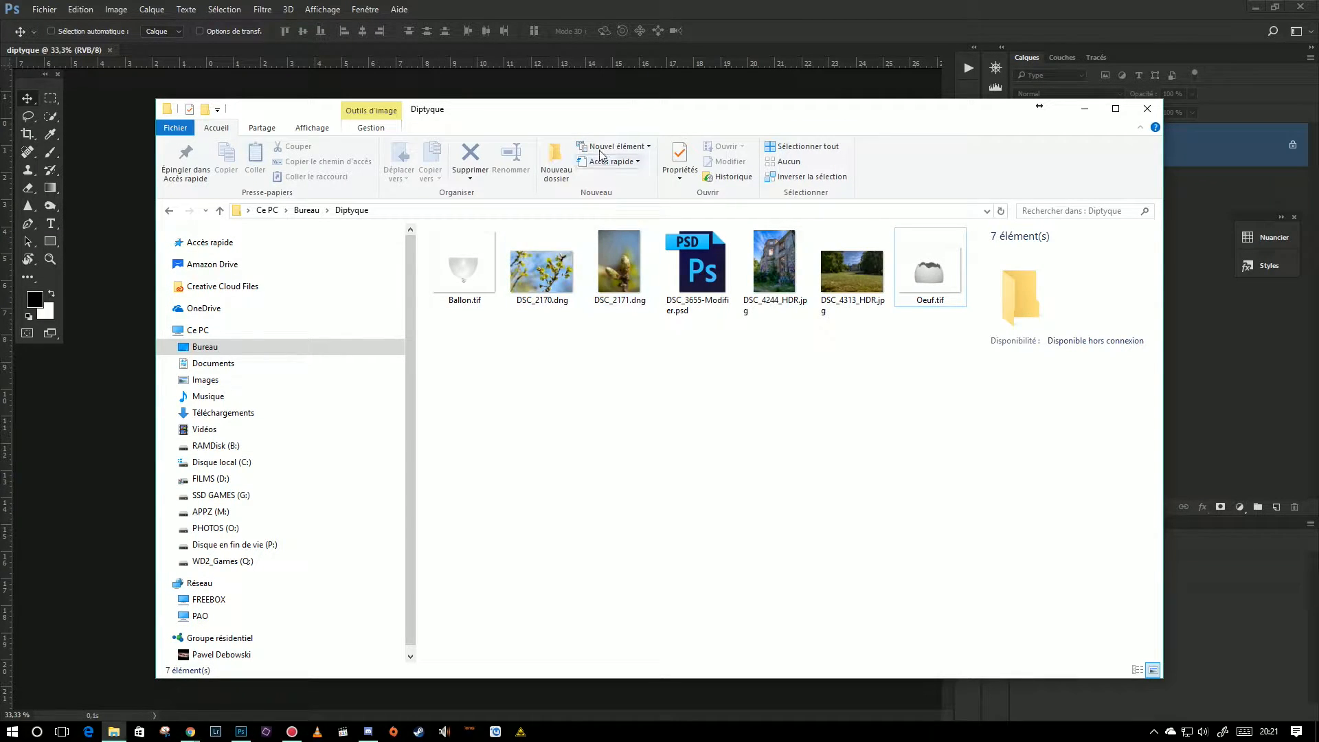
{"action": "left_click_drag", "start_coordinate": [569, 117], "coordinate": [944, 127]}
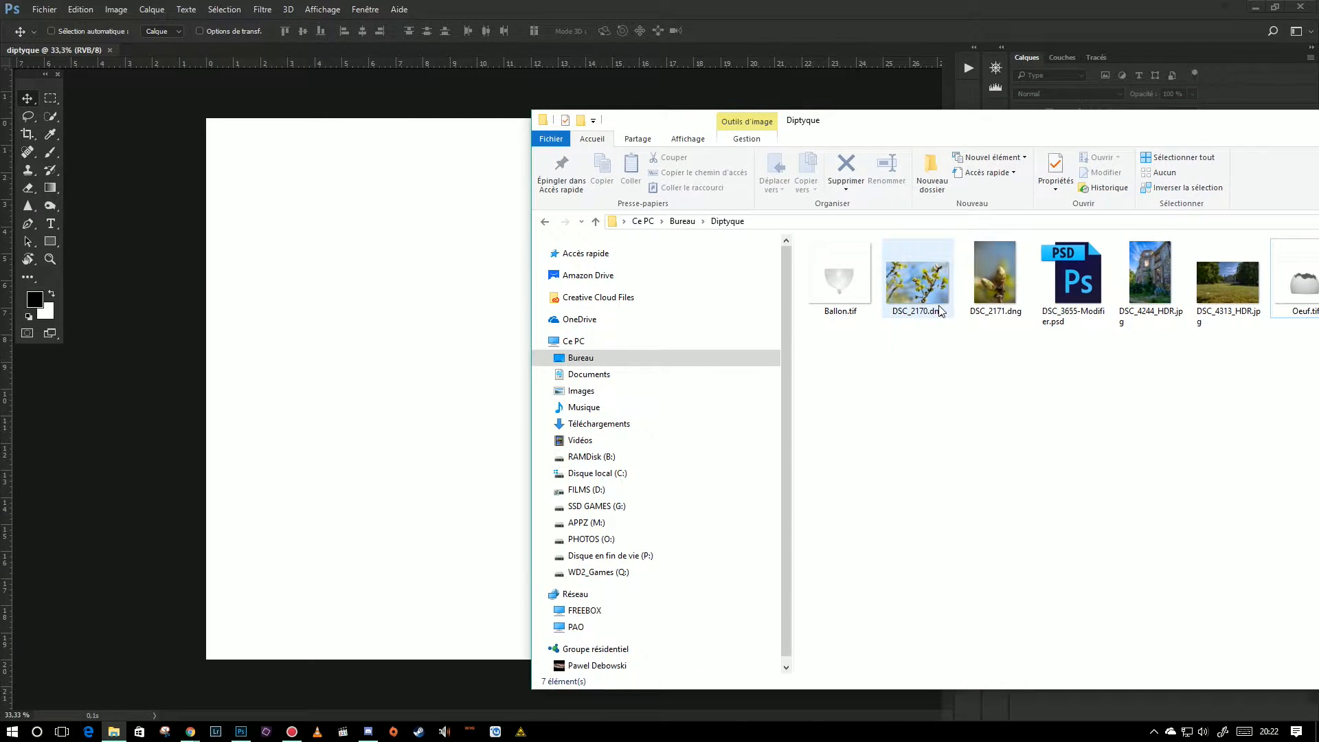
{"action": "left_click_drag", "start_coordinate": [854, 286], "coordinate": [406, 400]}
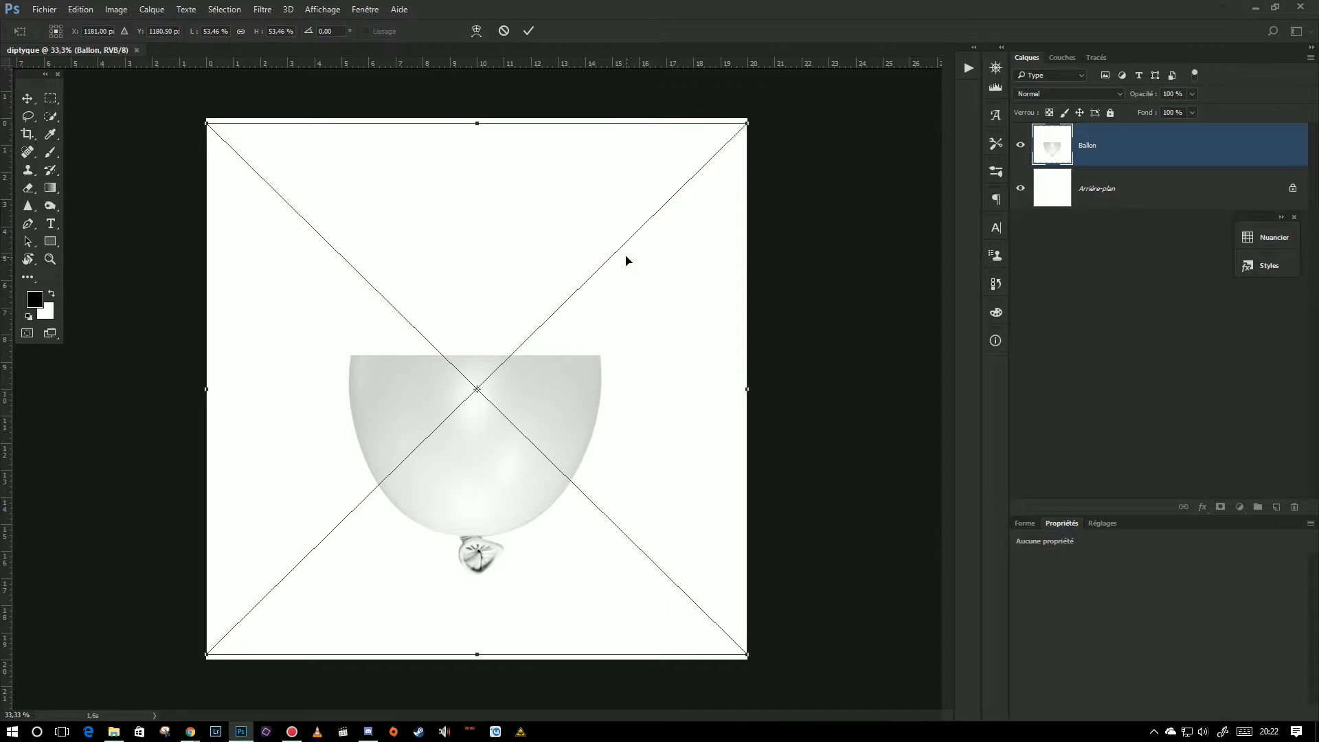
{"action": "left_click", "coordinate": [528, 32]}
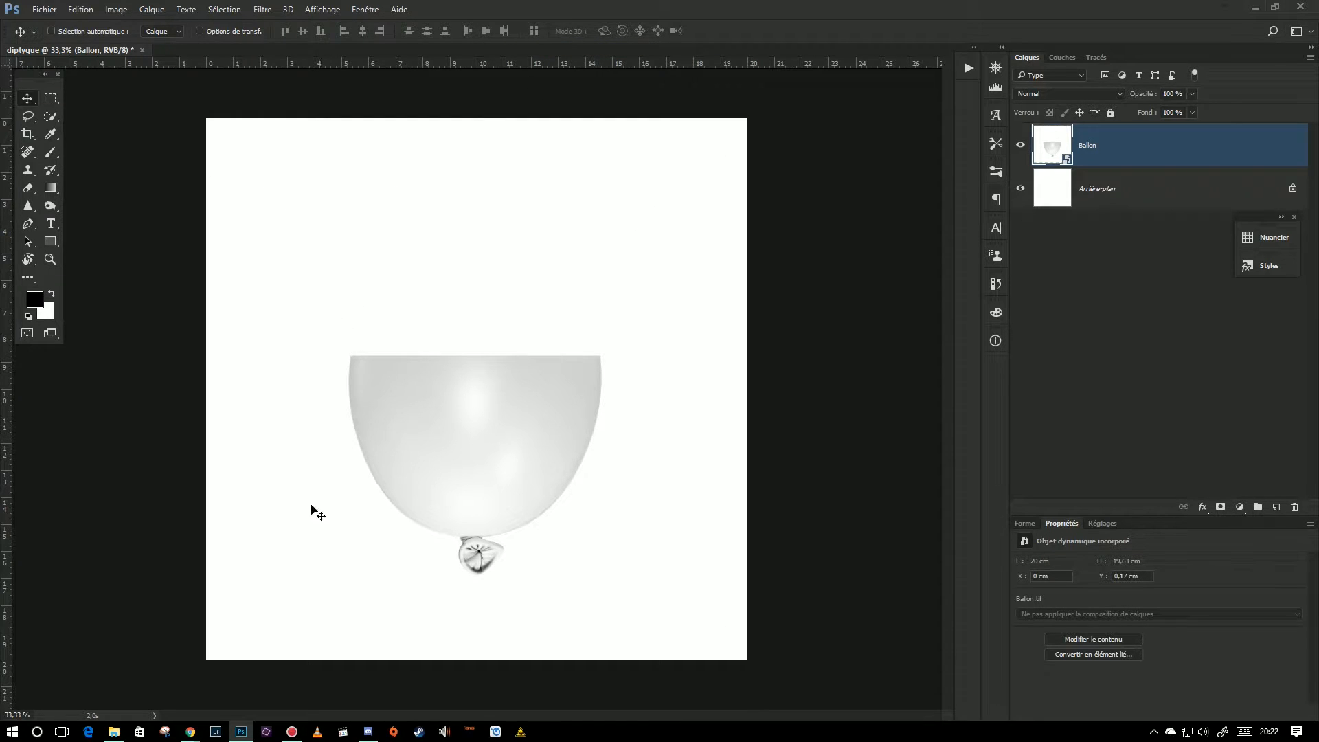
Step: Import and embed Oeuf.tif from the Diptyque folder into the document, accepting its default placement
{"action": "left_click", "coordinate": [46, 10]}
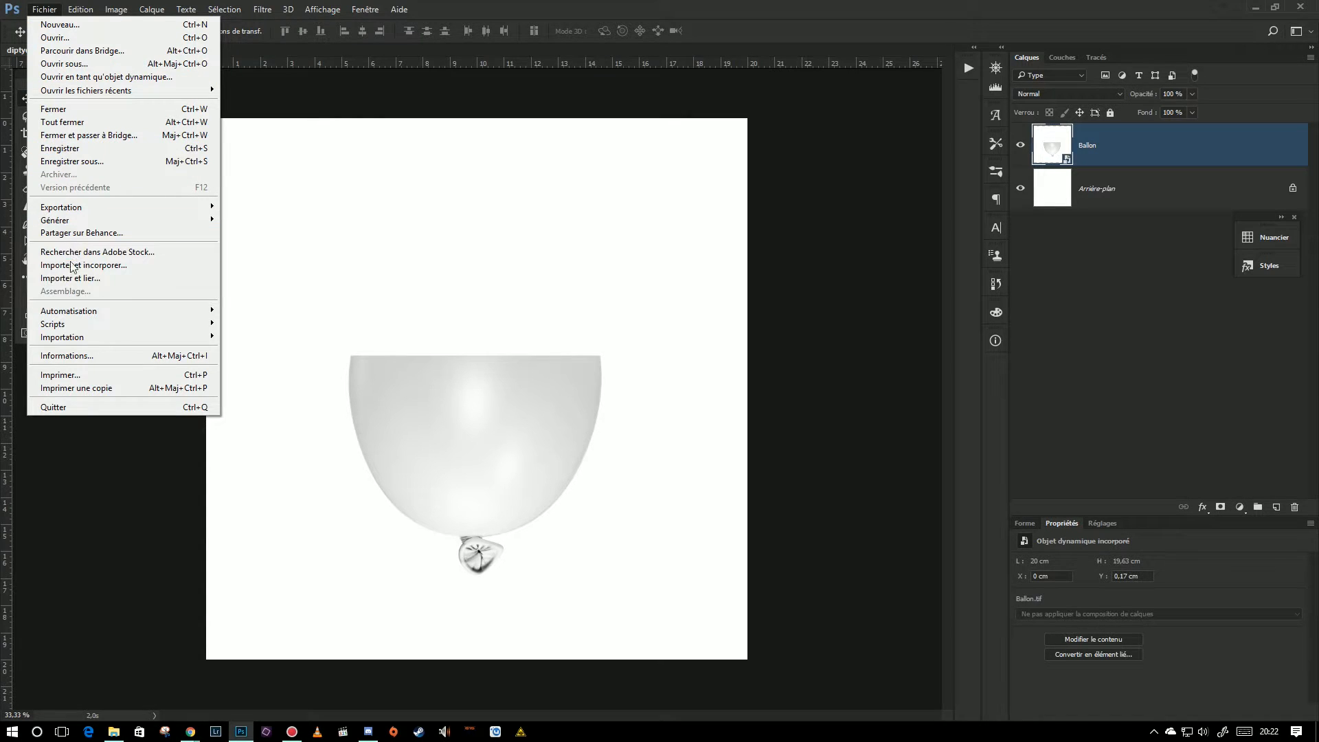
{"action": "left_click", "coordinate": [112, 264]}
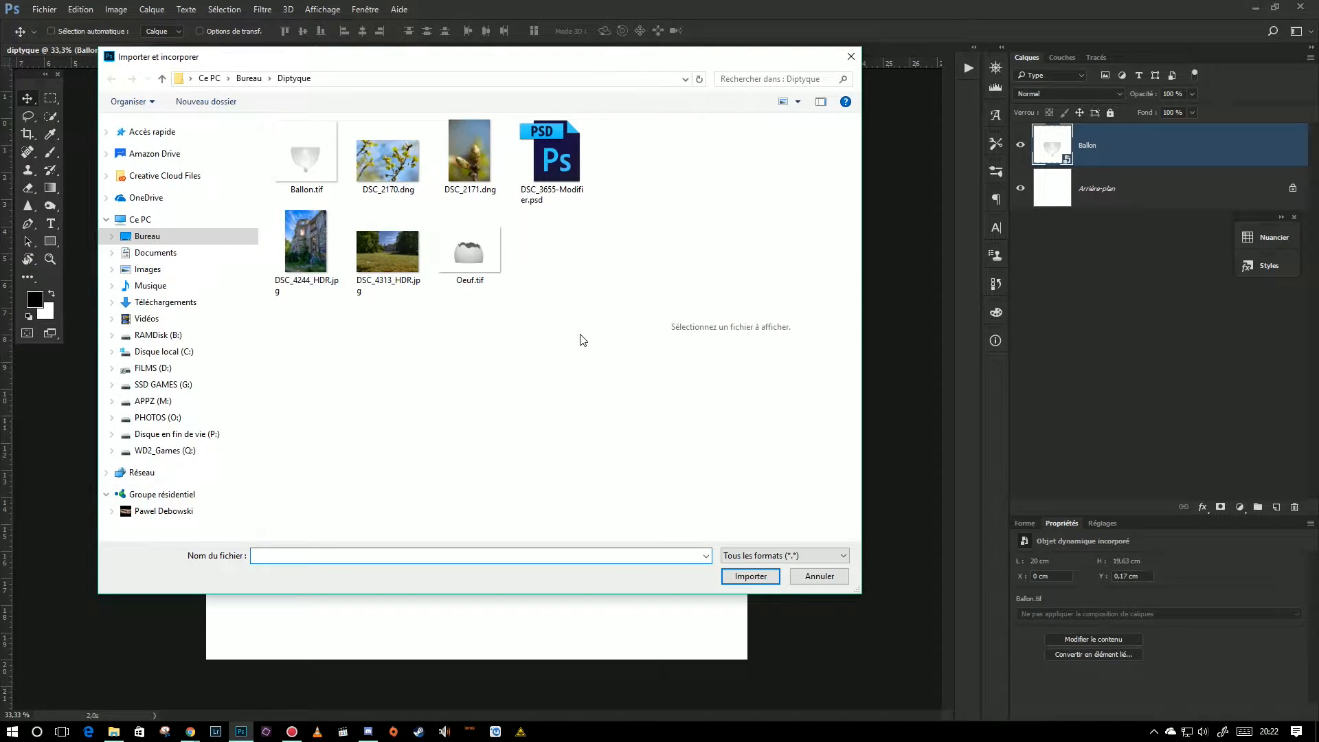
{"action": "left_click", "coordinate": [476, 253]}
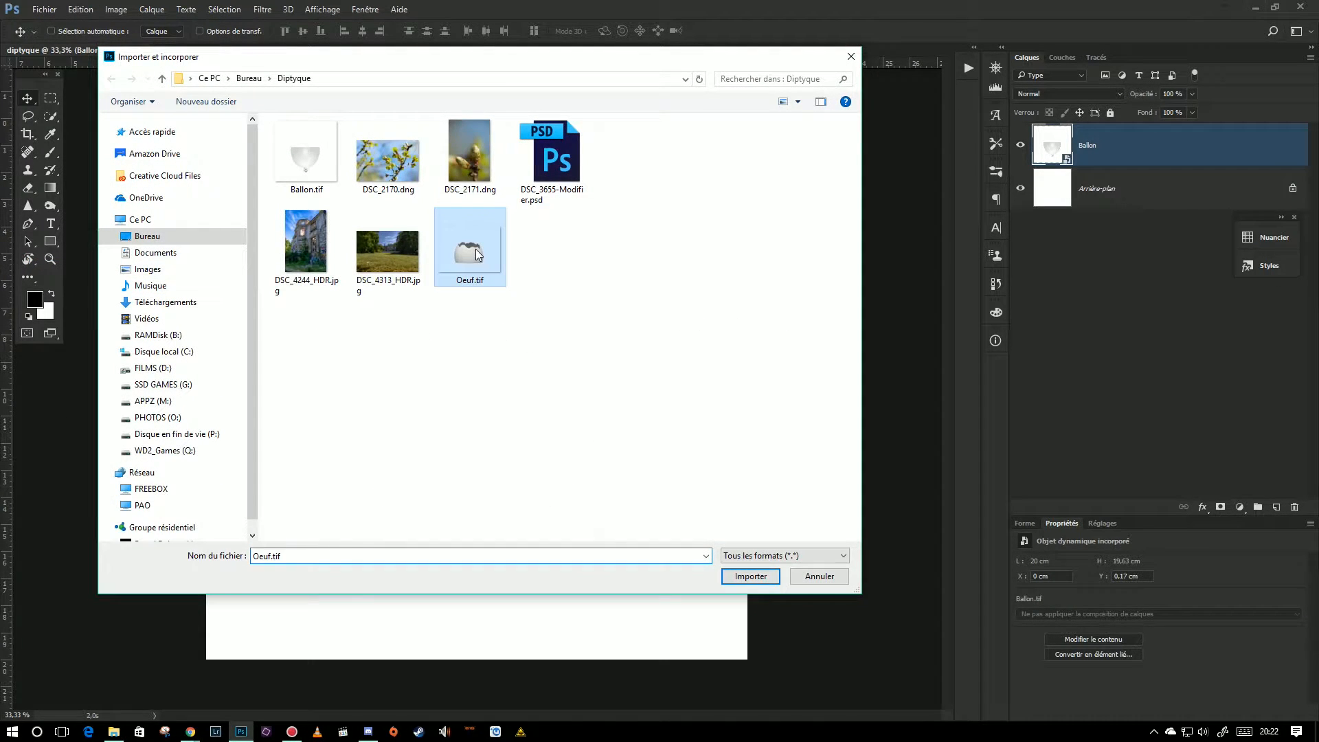
{"action": "left_click_drag", "start_coordinate": [492, 66], "coordinate": [894, 84]}
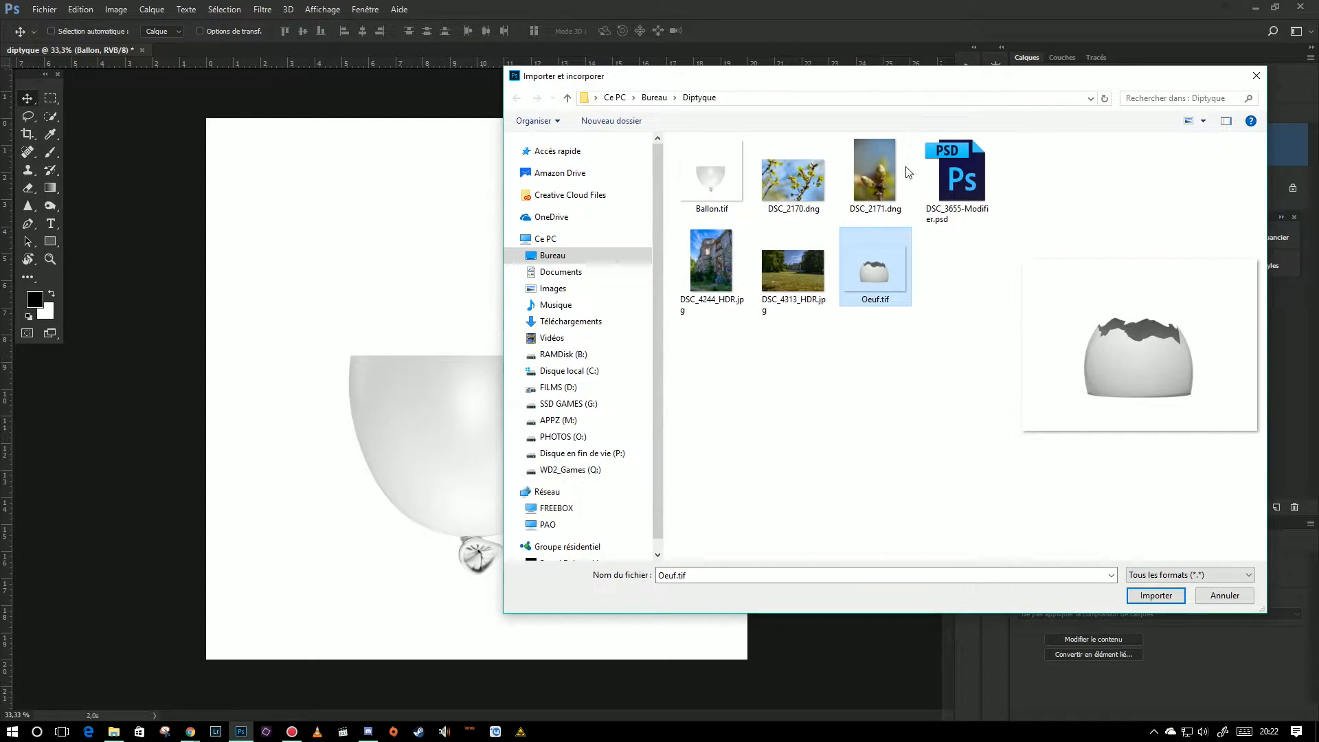
{"action": "key", "text": "Return"}
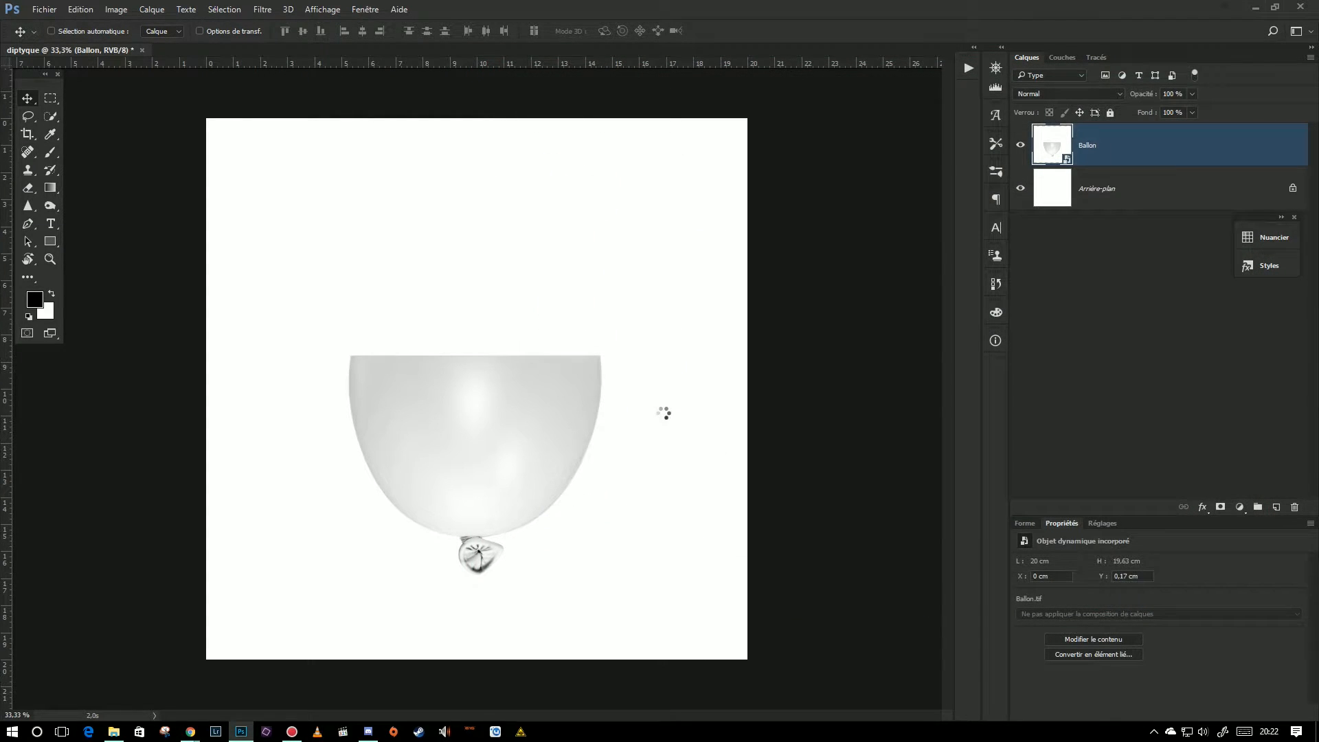
{"action": "key", "text": "Return"}
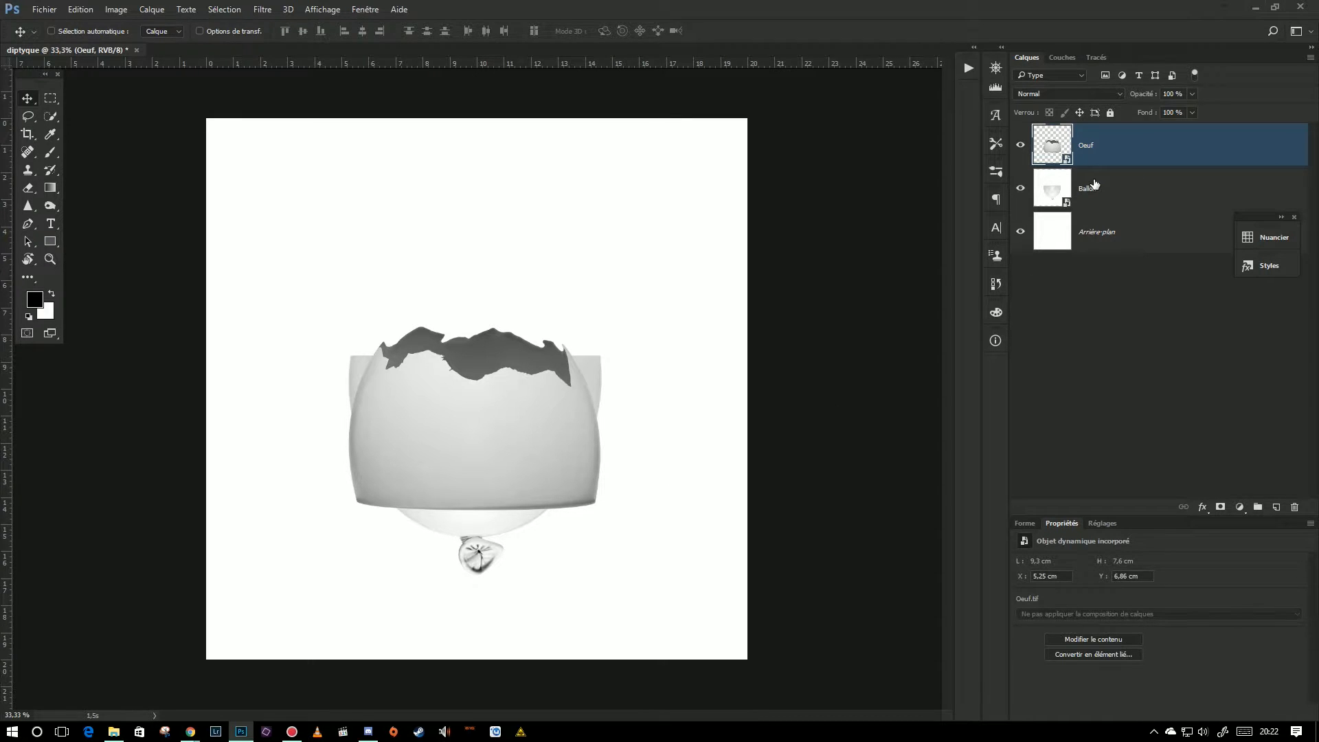
Step: With the Ballon layer selected, move the floating Nuancier and Styles group clear of the layer list and hide the Arrière-plan layer
{"action": "left_click", "coordinate": [1065, 189]}
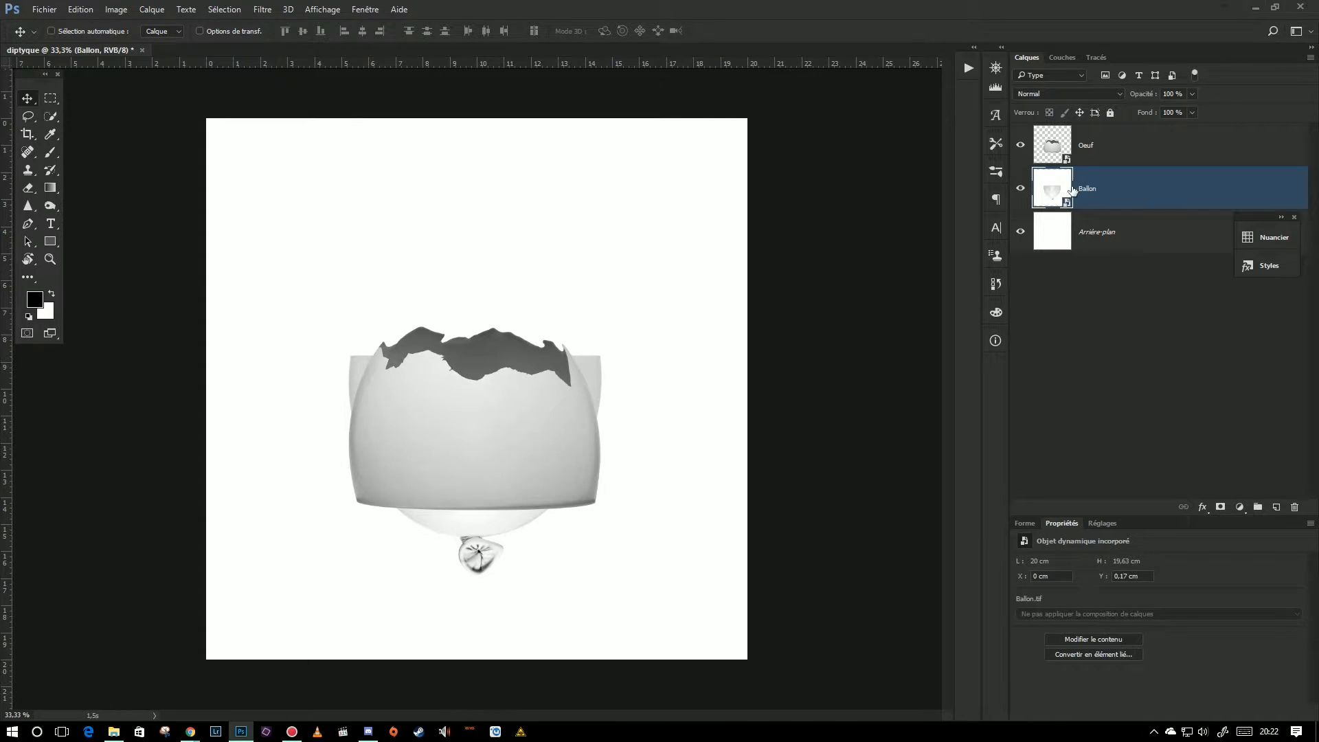
{"action": "left_click_drag", "start_coordinate": [1260, 218], "coordinate": [1264, 348]}
{"action": "left_click", "coordinate": [1020, 233]}
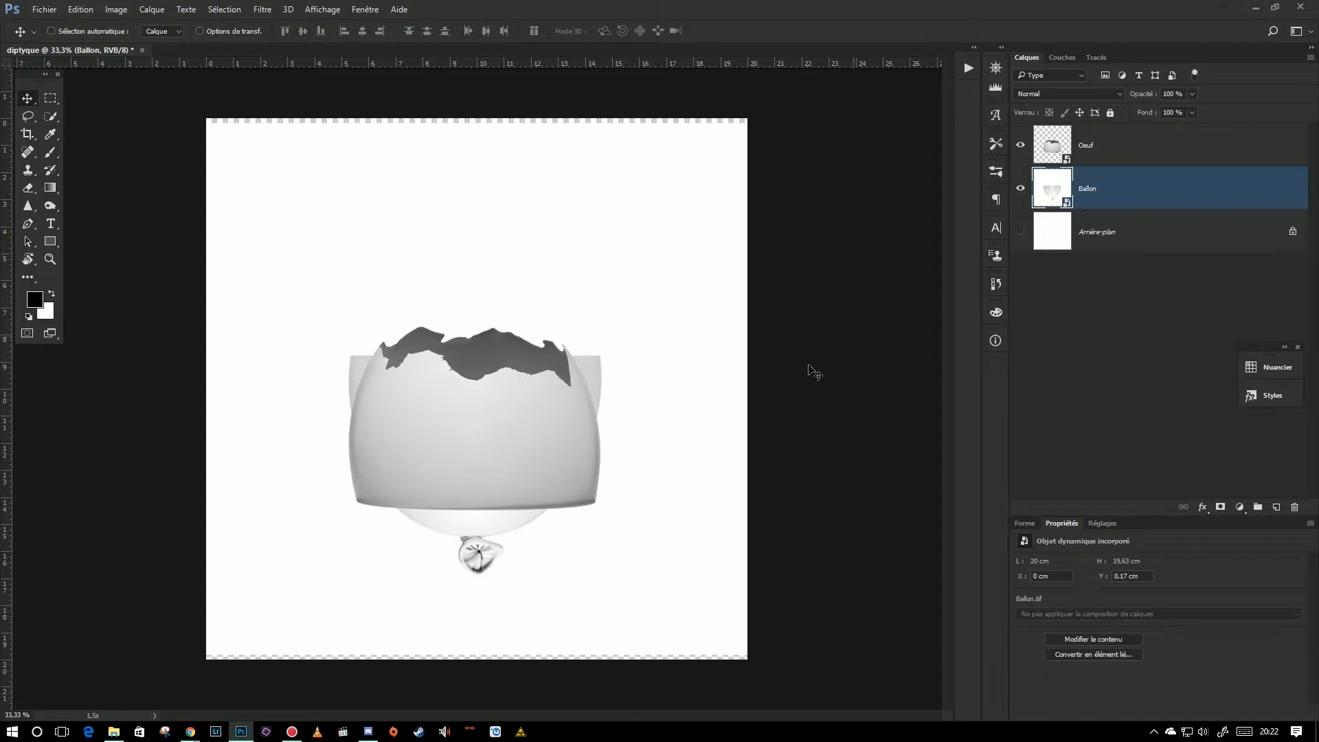
Step: Hide the Ballon layer and move the Oeuf layer up to the top of the canvas, at about X 4.89 cm, Y 0 cm
{"action": "left_click", "coordinate": [1020, 190]}
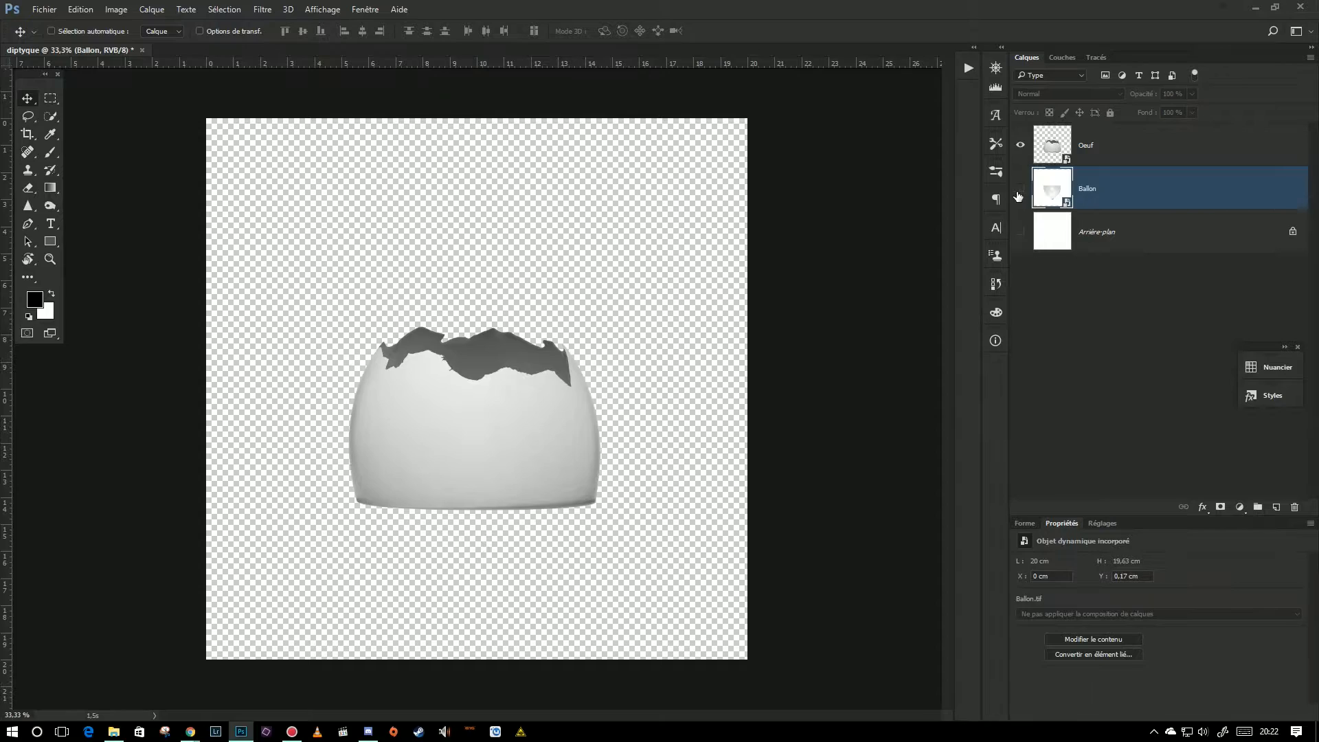
{"action": "left_click", "coordinate": [1051, 145]}
{"action": "left_click_drag", "start_coordinate": [497, 441], "coordinate": [482, 270]}
{"action": "left_click_drag", "start_coordinate": [573, 297], "coordinate": [551, 269]}
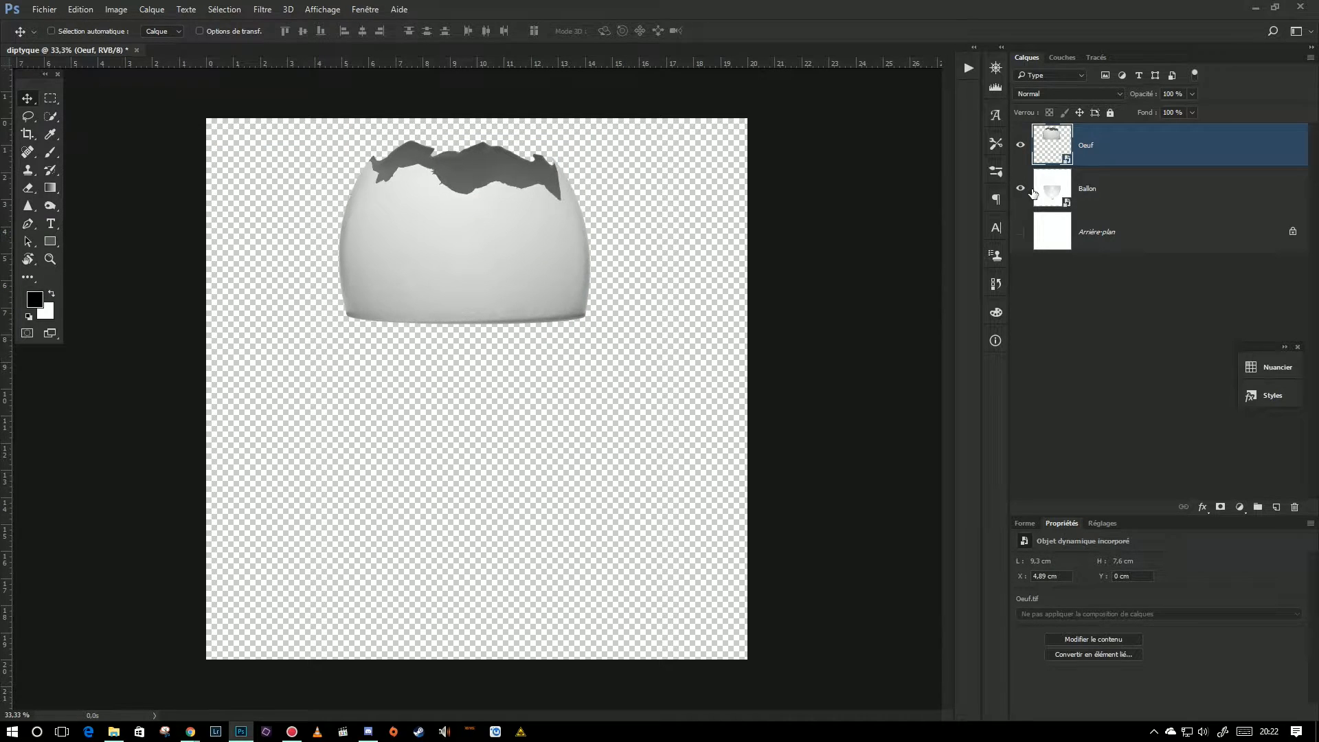
Step: Show the Ballon layer again and move it below the egg, at about X 0 cm, Y 1.75 cm
{"action": "left_click", "coordinate": [1020, 188]}
{"action": "left_click", "coordinate": [1051, 189]}
{"action": "left_click_drag", "start_coordinate": [537, 372], "coordinate": [422, 379]}
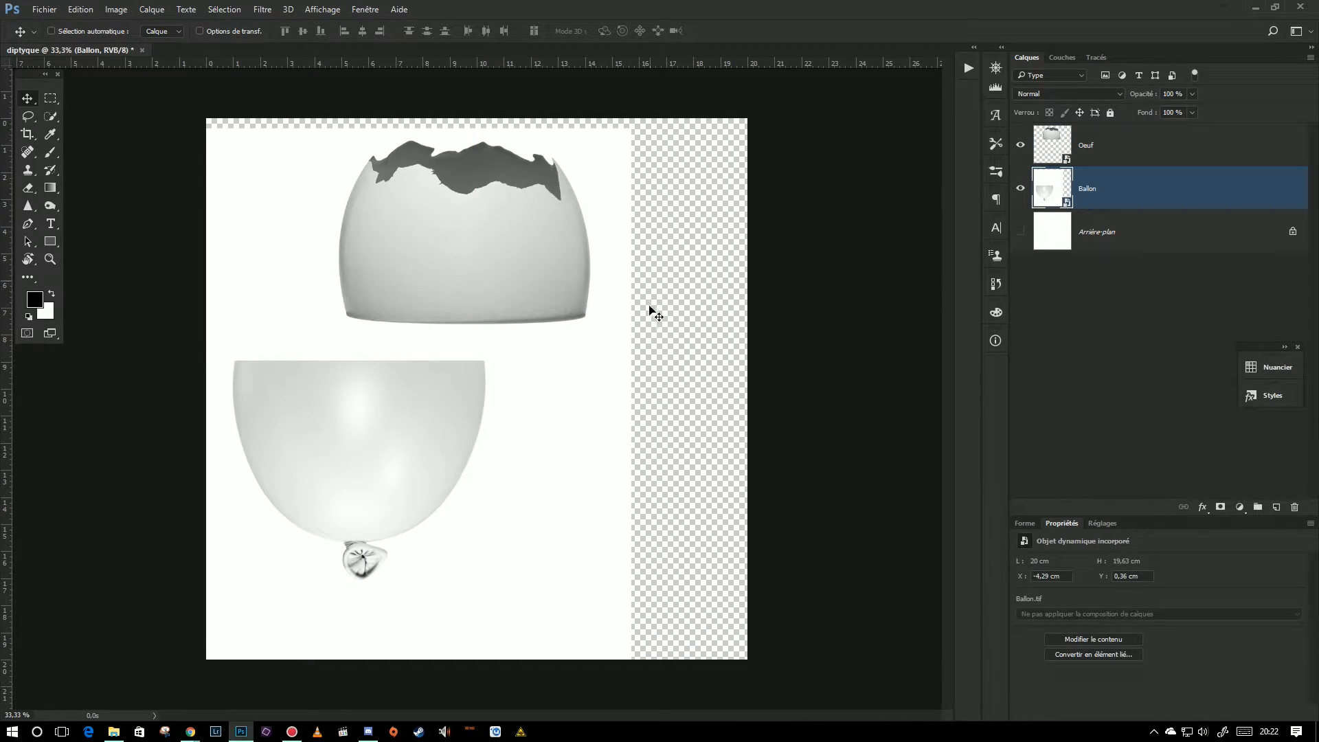
{"action": "left_click_drag", "start_coordinate": [310, 452], "coordinate": [495, 442]}
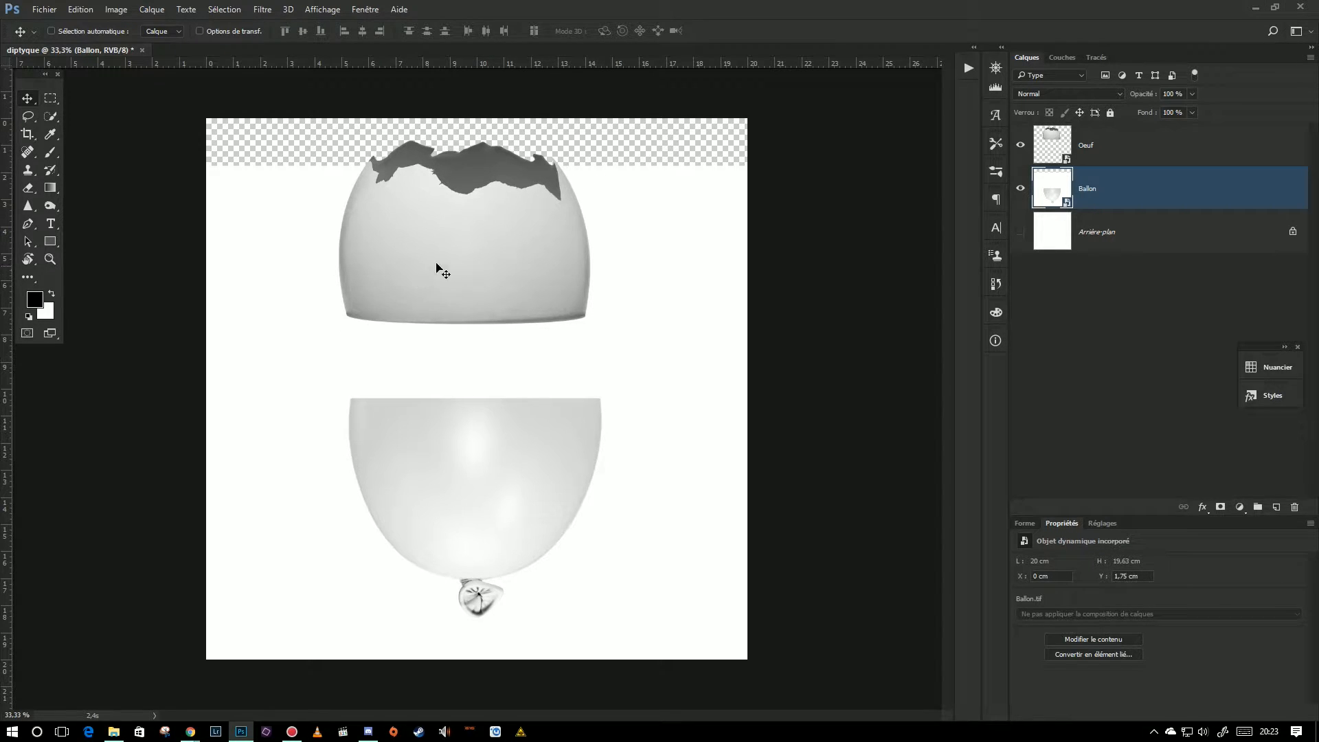
Step: Select the whole canvas with the Rectangular Marquee and place a horizontal guide at 10 cm
{"action": "left_click", "coordinate": [51, 100]}
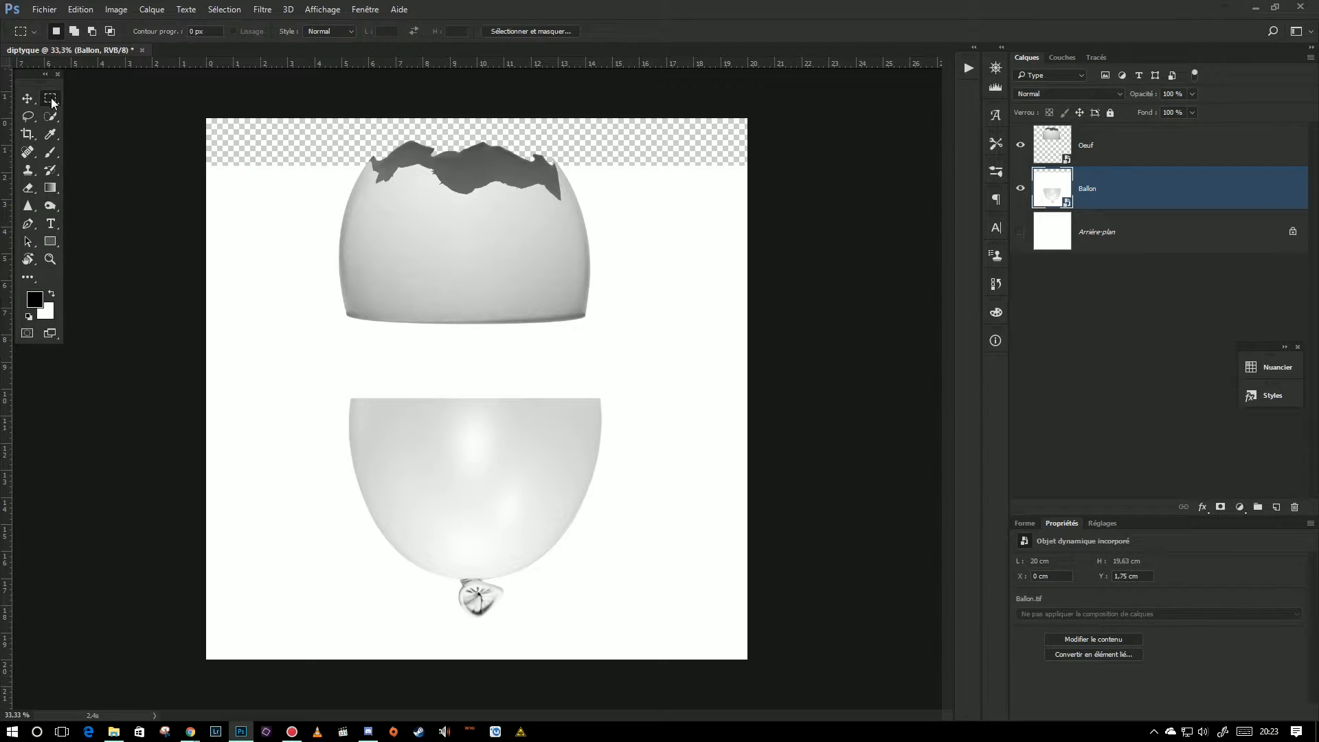
{"action": "left_click", "coordinate": [51, 100]}
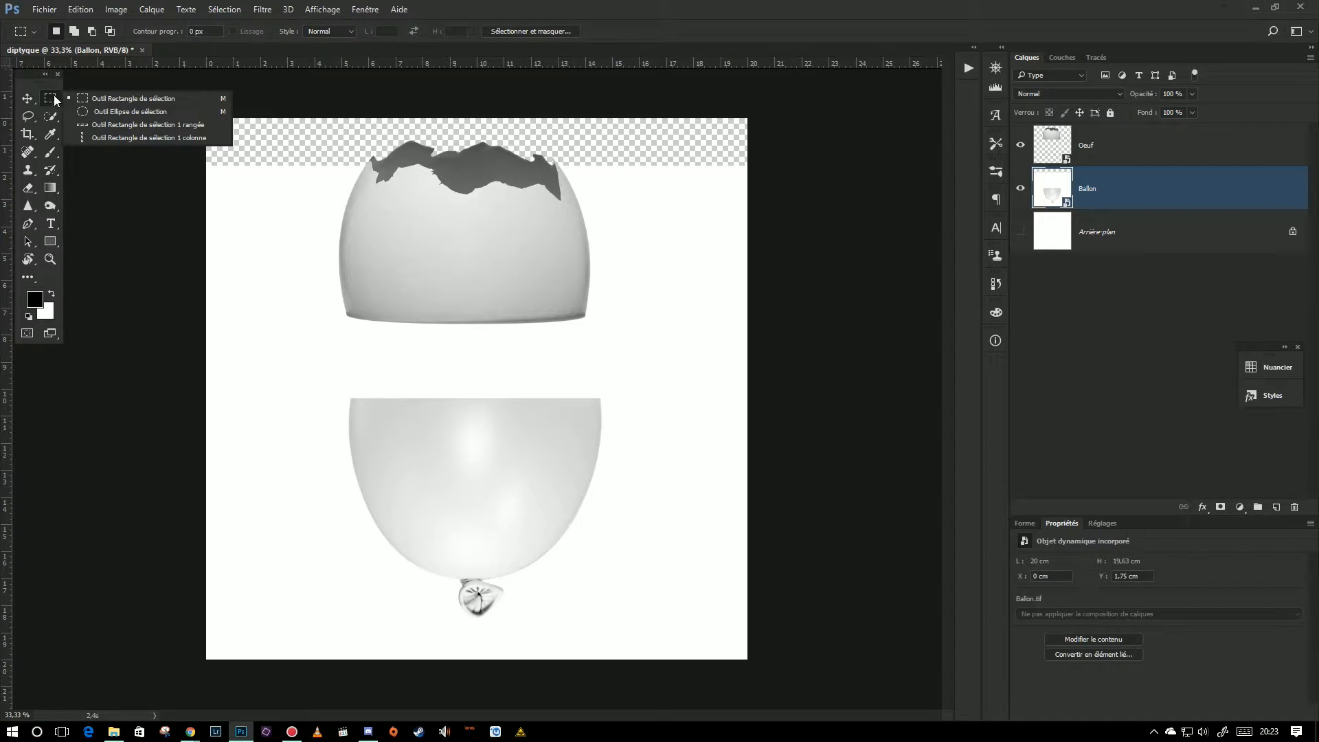
{"action": "left_click", "coordinate": [169, 98]}
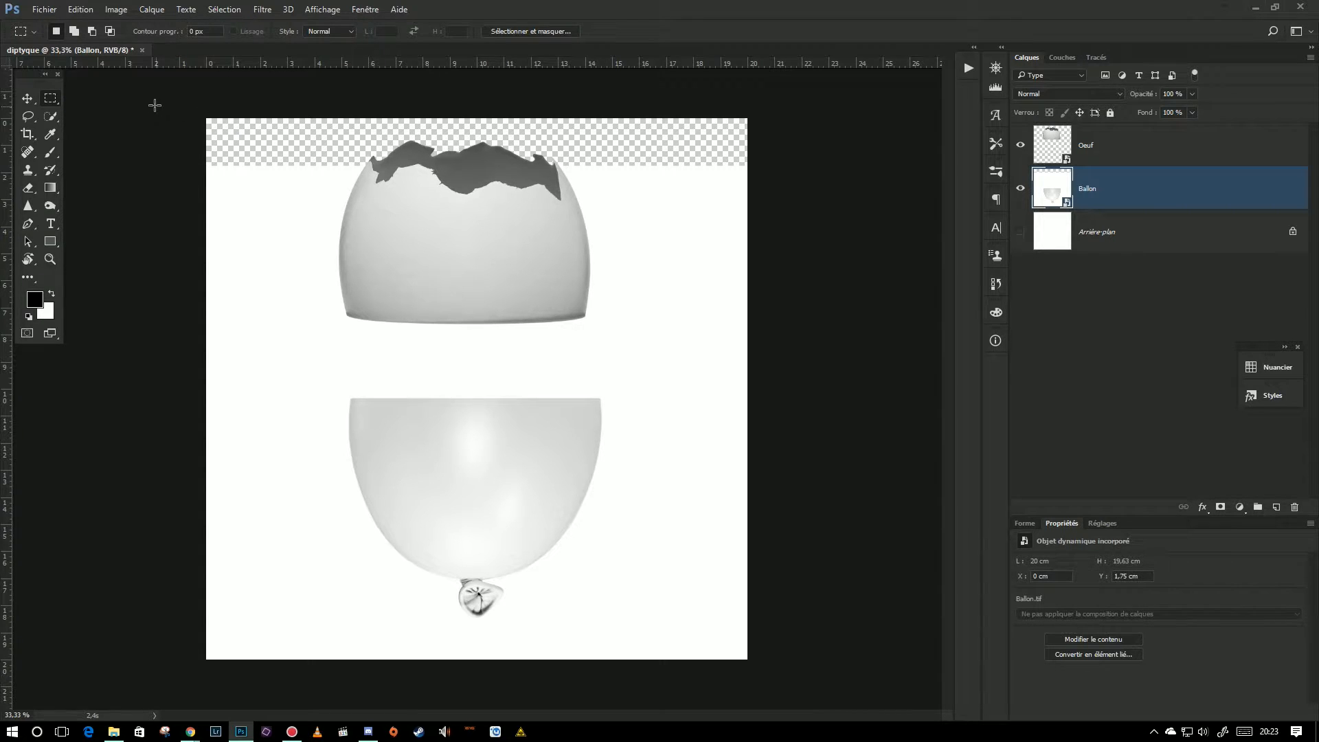
{"action": "left_click_drag", "start_coordinate": [177, 102], "coordinate": [264, 188]}
{"action": "left_click_drag", "start_coordinate": [157, 100], "coordinate": [782, 613]}
{"action": "left_click_drag", "start_coordinate": [468, 63], "coordinate": [412, 384]}
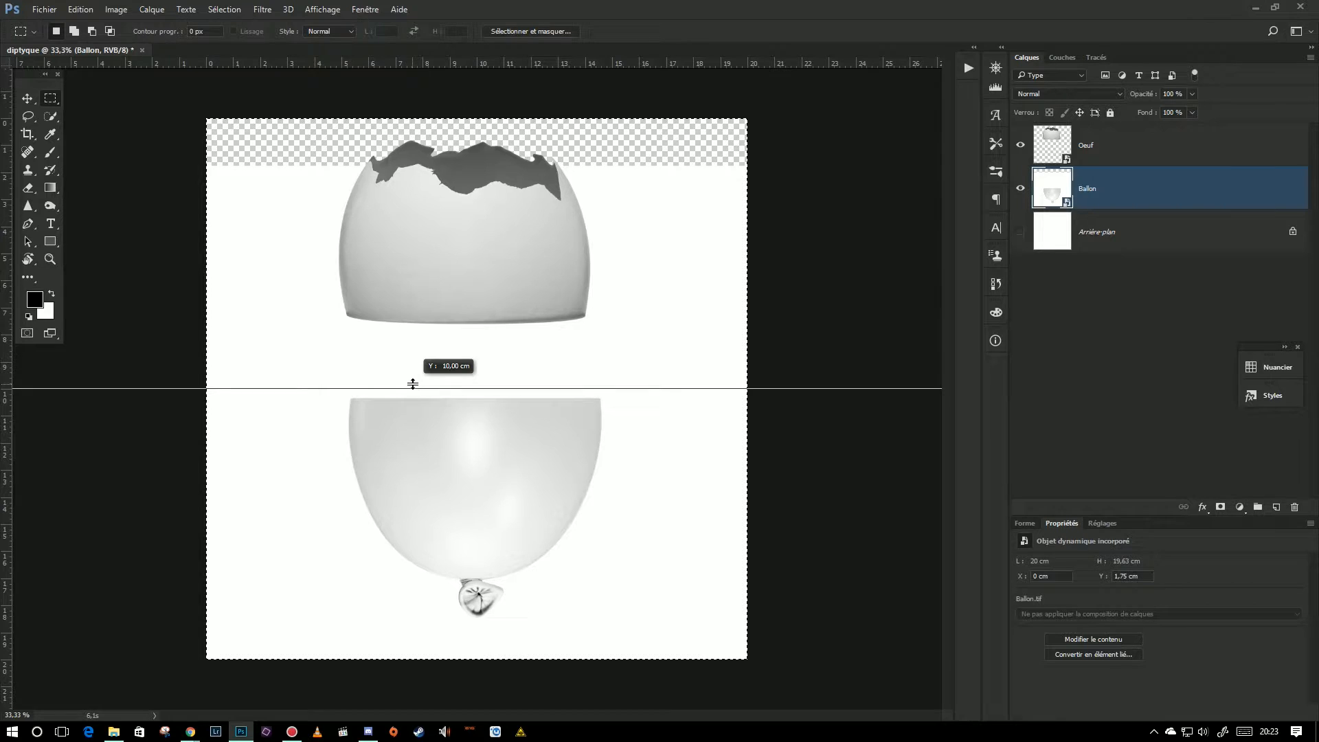
{"action": "left_click_drag", "start_coordinate": [412, 383], "coordinate": [411, 384]}
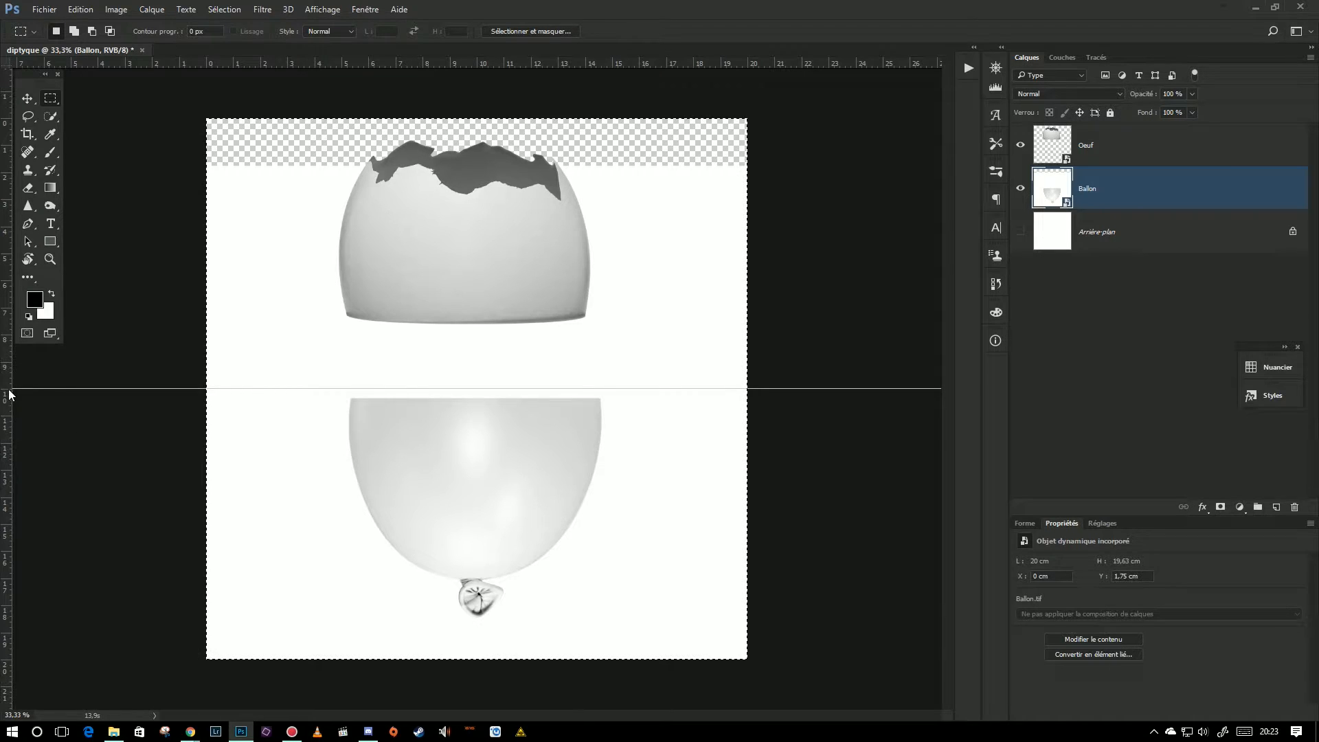
Step: With the rulers displayed, place a vertical guide through the horizontal centre of the canvas
{"action": "left_click", "coordinate": [340, 14]}
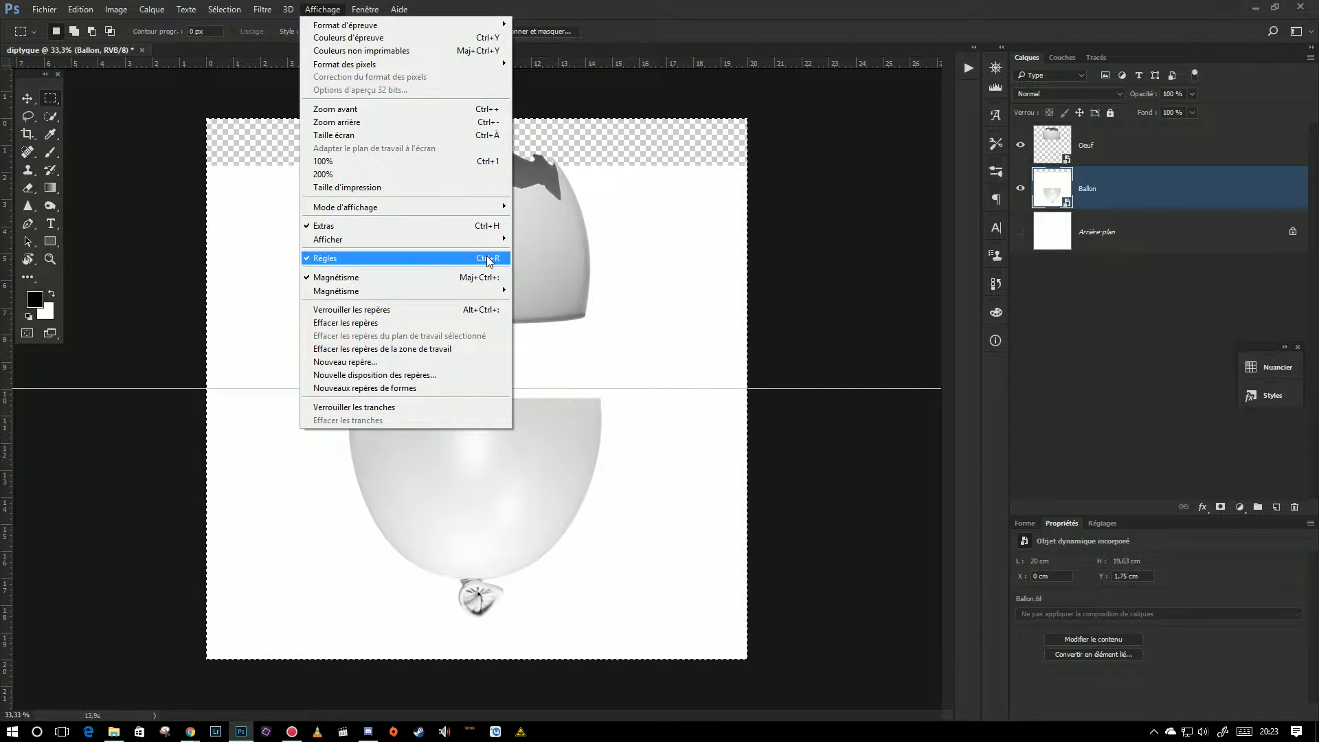
{"action": "left_click", "coordinate": [782, 191]}
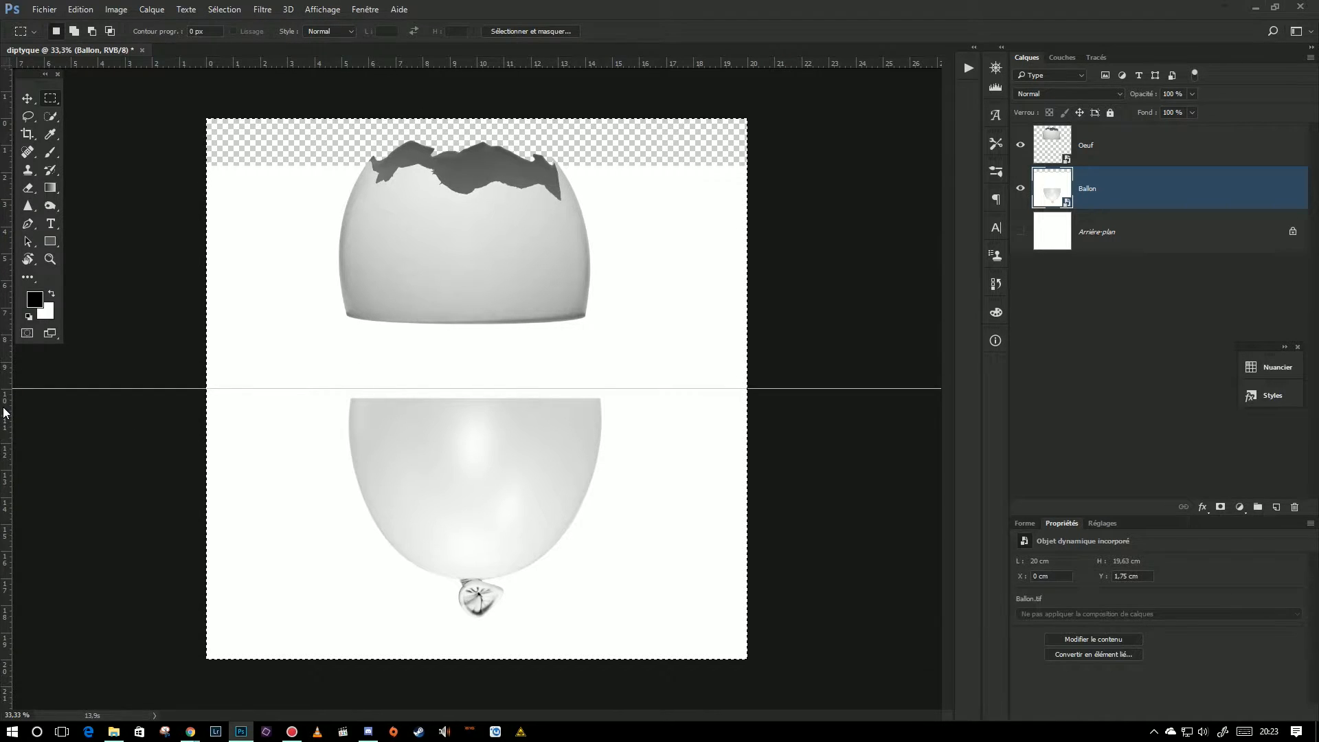
{"action": "left_click_drag", "start_coordinate": [5, 406], "coordinate": [8, 431]}
{"action": "left_click_drag", "start_coordinate": [5, 369], "coordinate": [476, 324]}
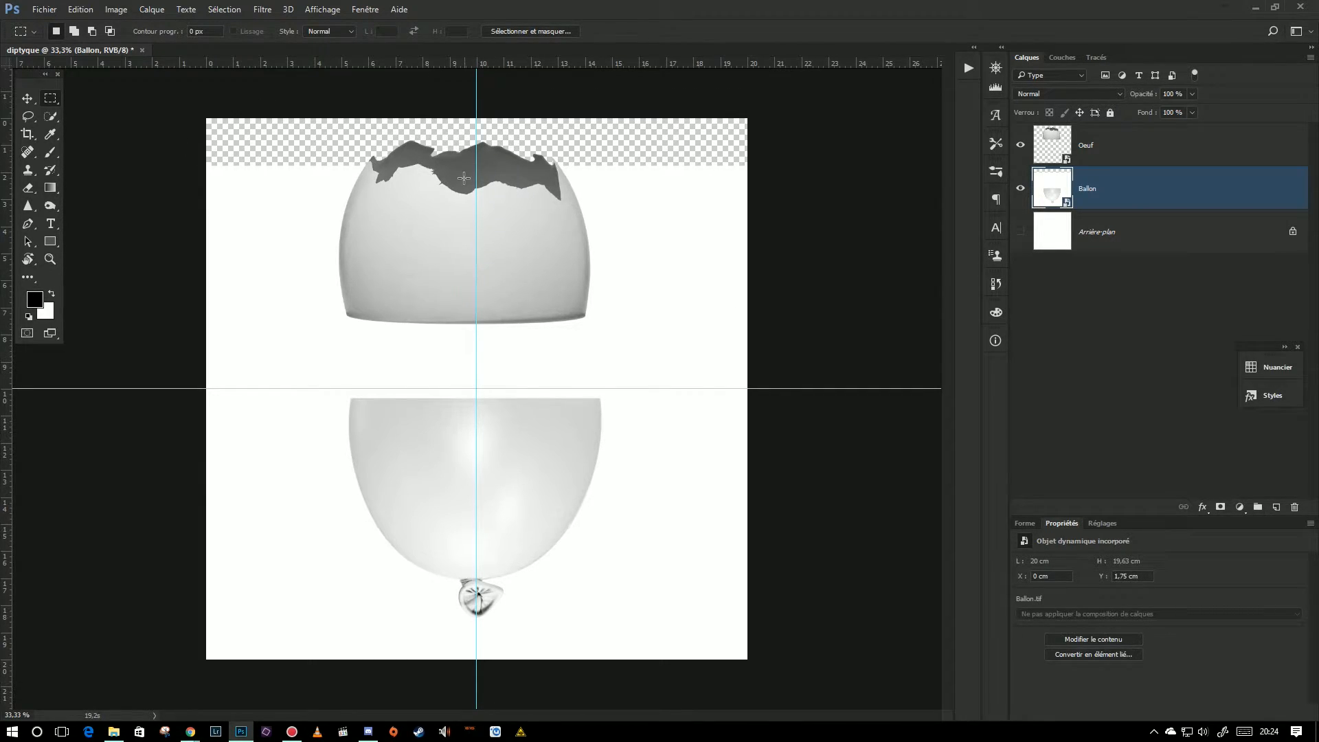
Step: Add a new layer directly above Ballon and select the canvas's upper half, down to the horizontal guide
{"action": "left_click", "coordinate": [1058, 144]}
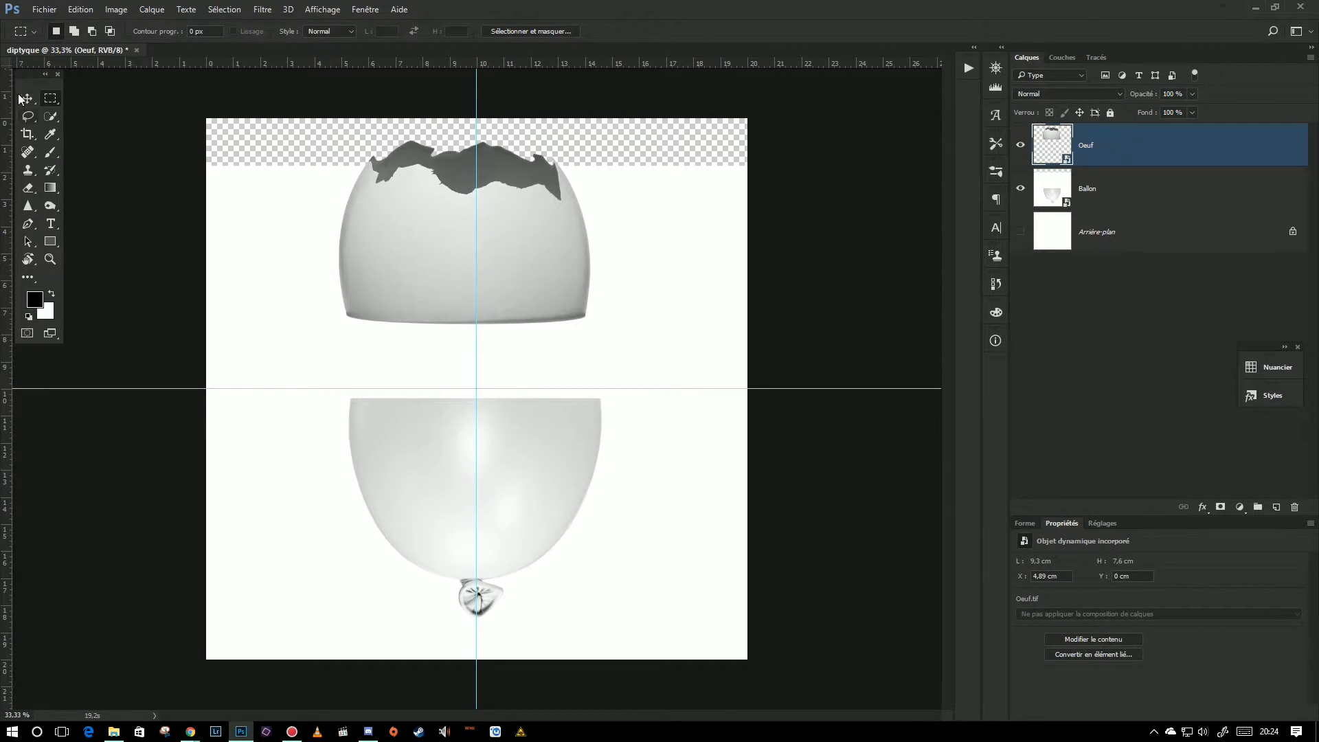
{"action": "left_click", "coordinate": [1059, 188]}
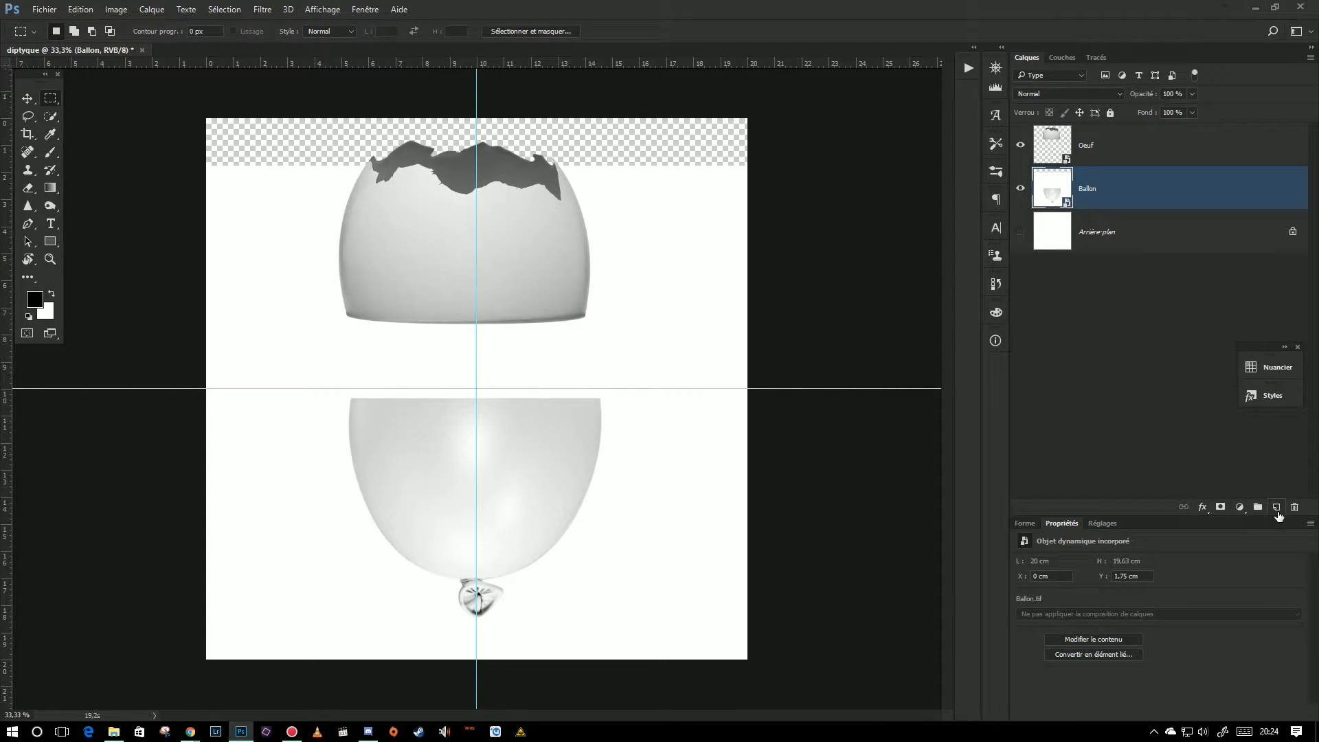
{"action": "left_click", "coordinate": [1275, 508]}
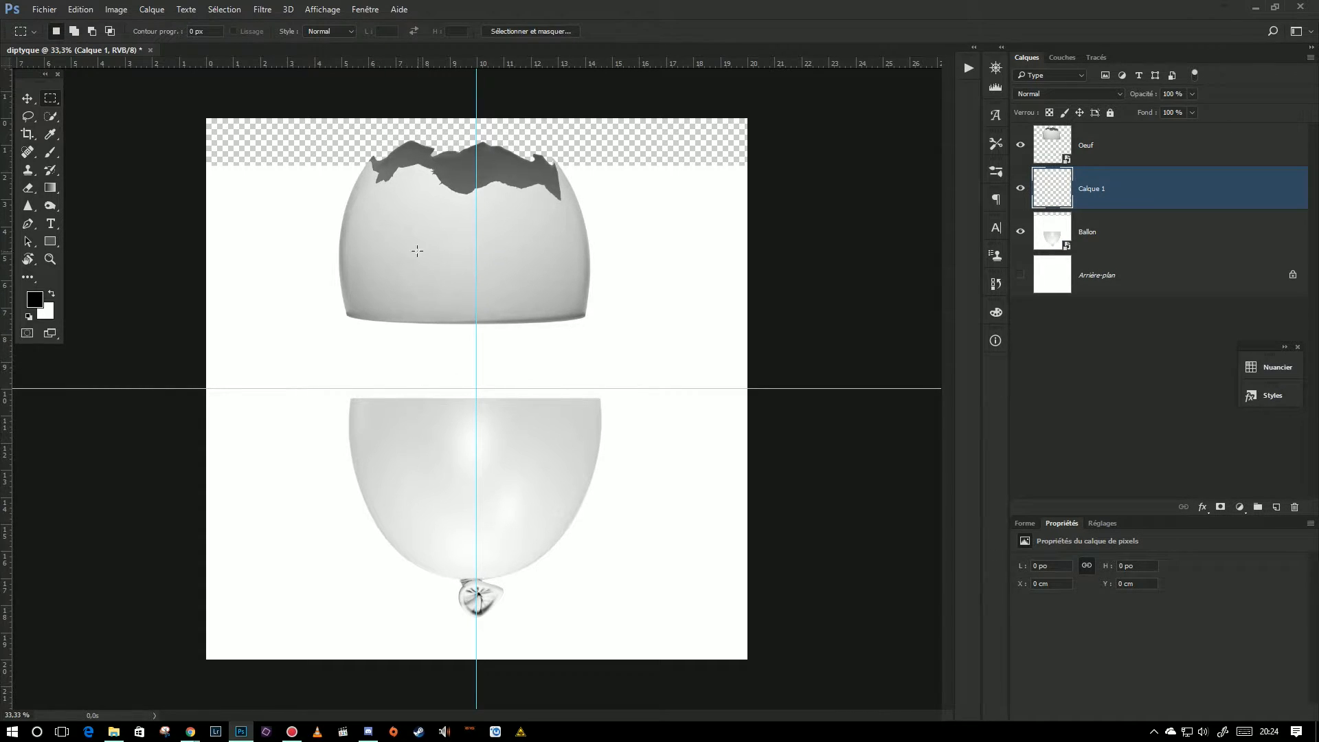
{"action": "left_click_drag", "start_coordinate": [206, 118], "coordinate": [749, 389]}
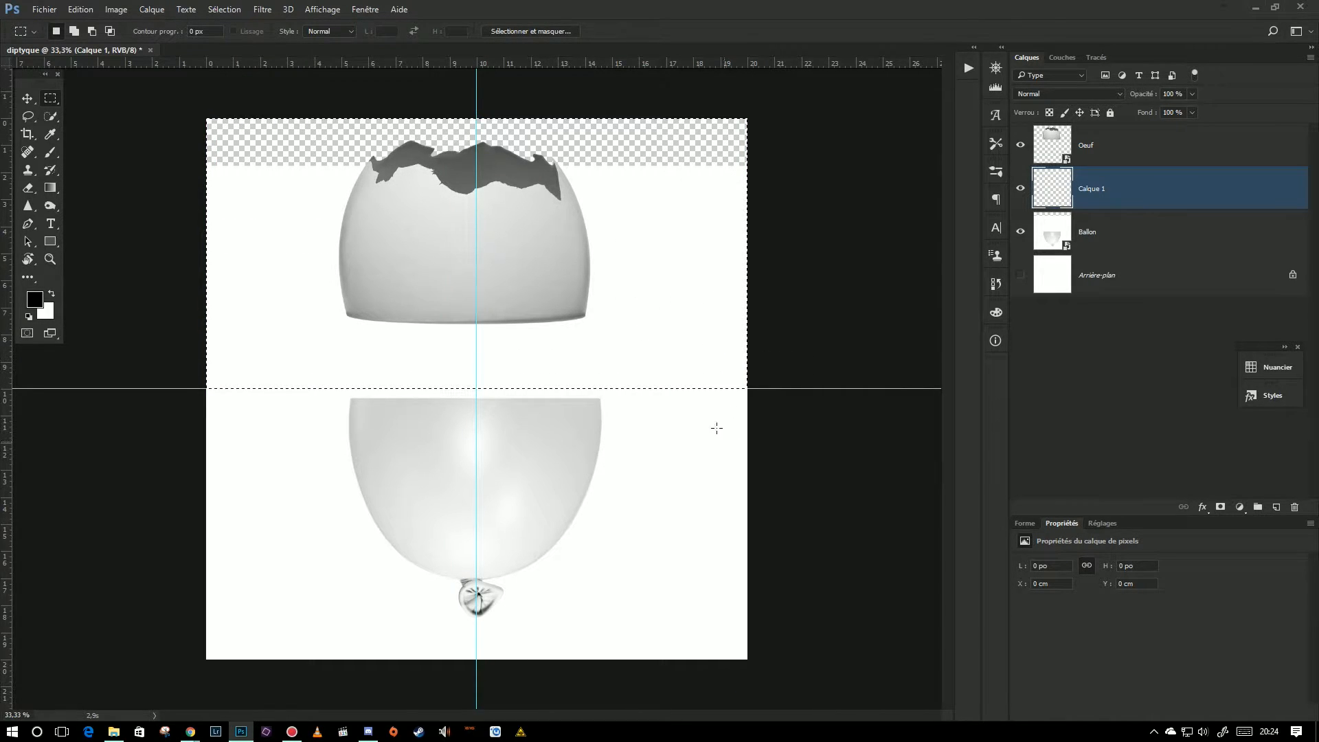
Step: Fill the selected upper half on Calque 1 with the black foreground colour at 100% opacity, and deselect
{"action": "left_click", "coordinate": [80, 8]}
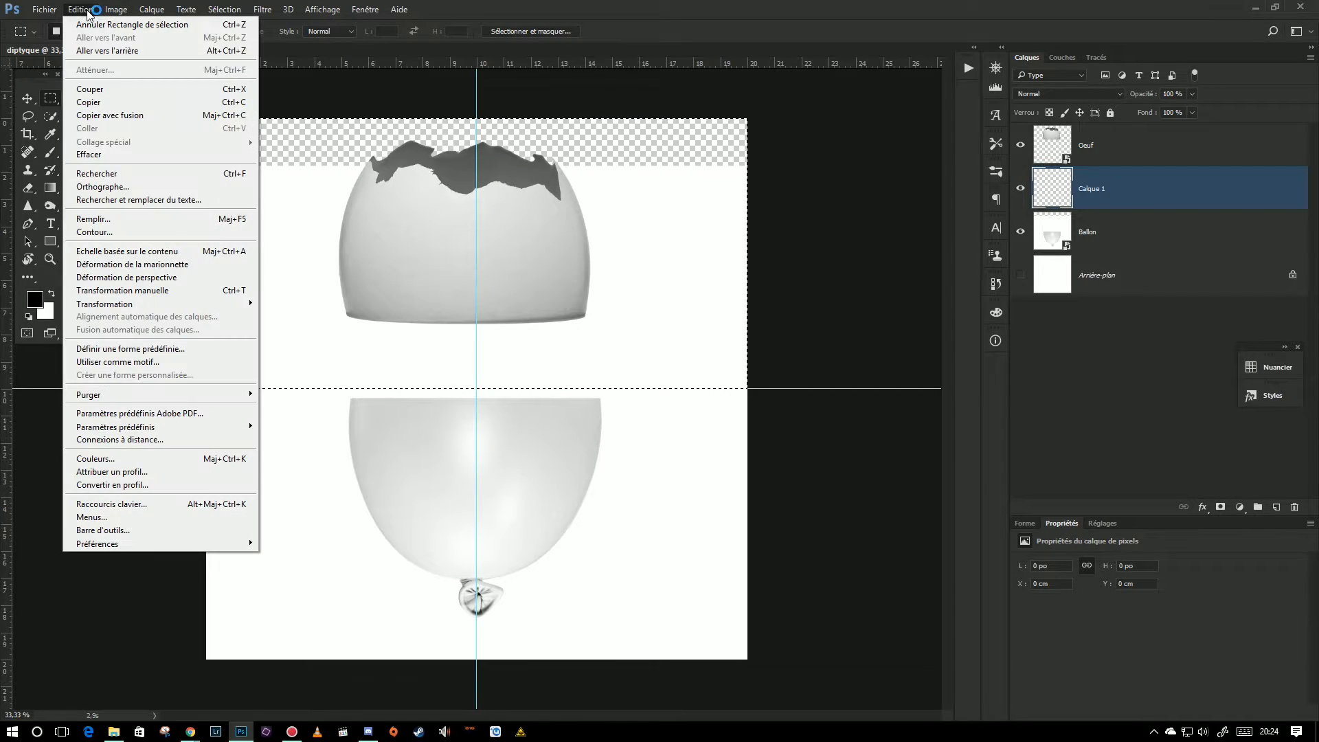
{"action": "left_click", "coordinate": [128, 220]}
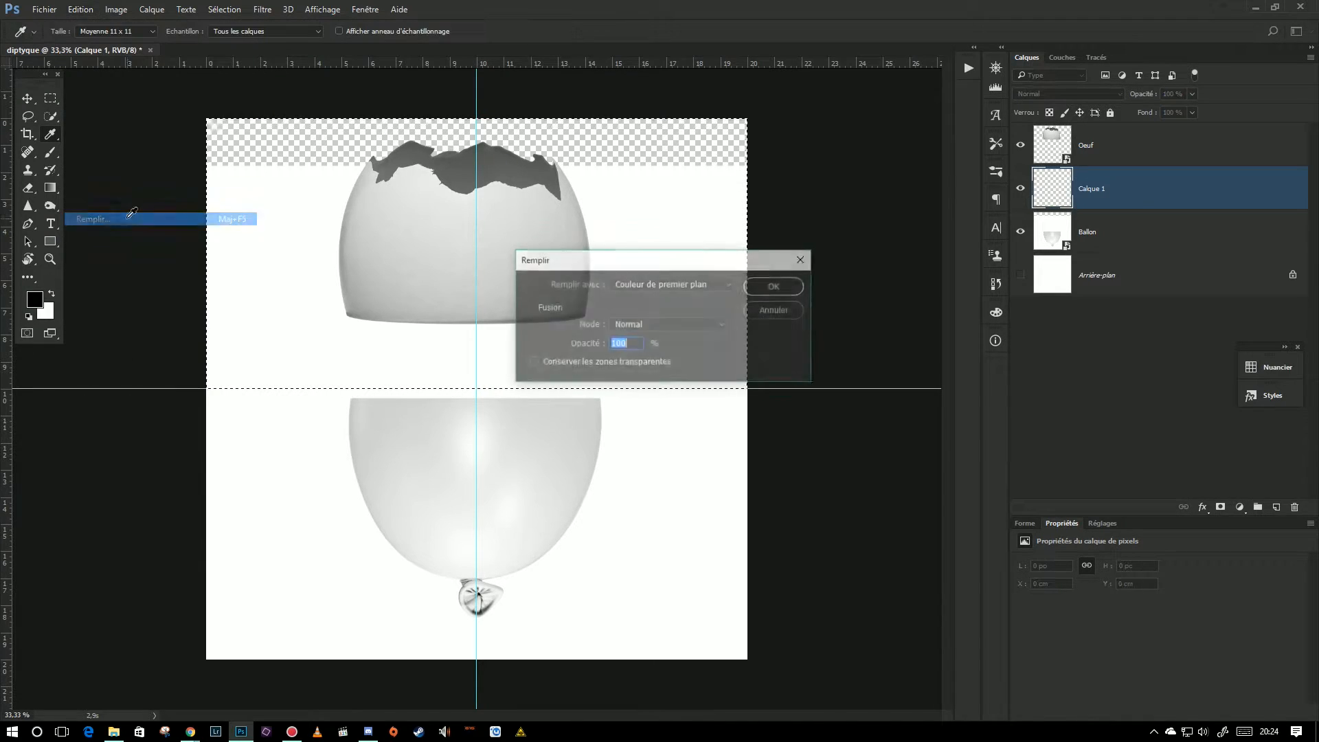
{"action": "left_click", "coordinate": [631, 283]}
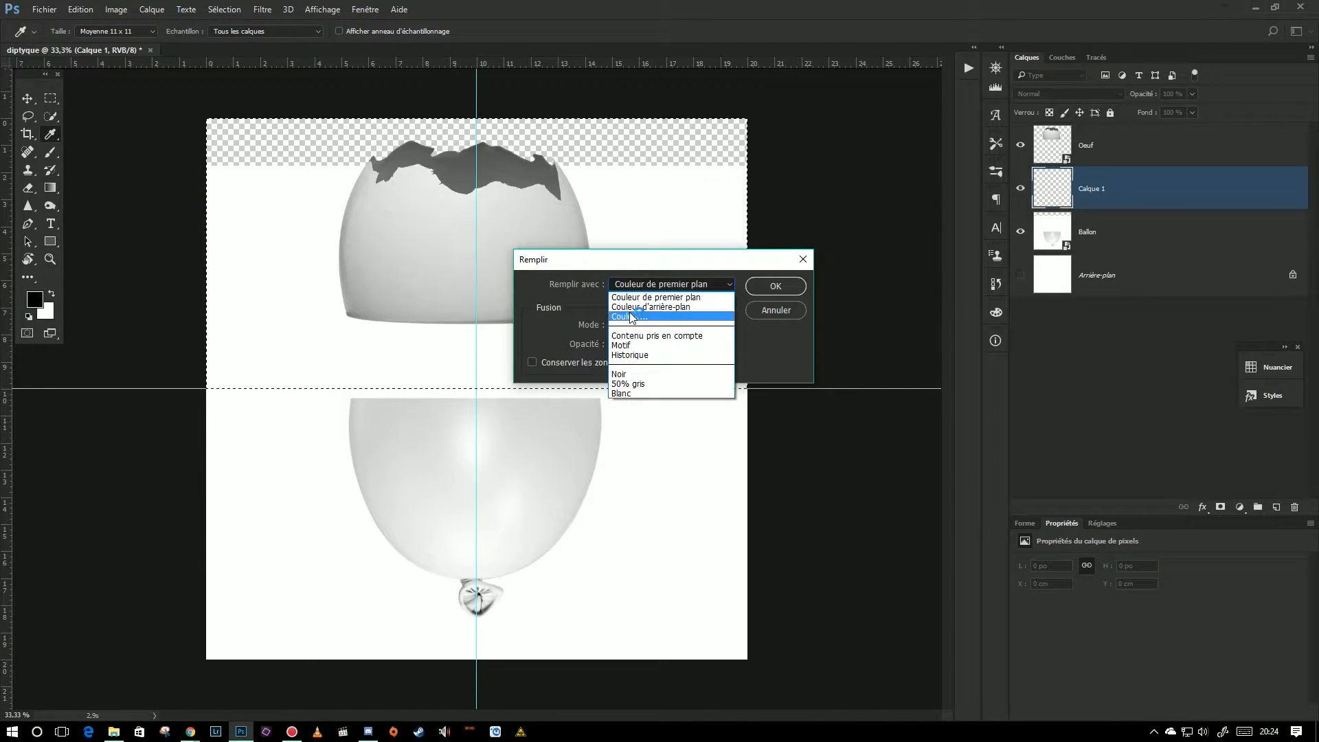
{"action": "left_click", "coordinate": [660, 297]}
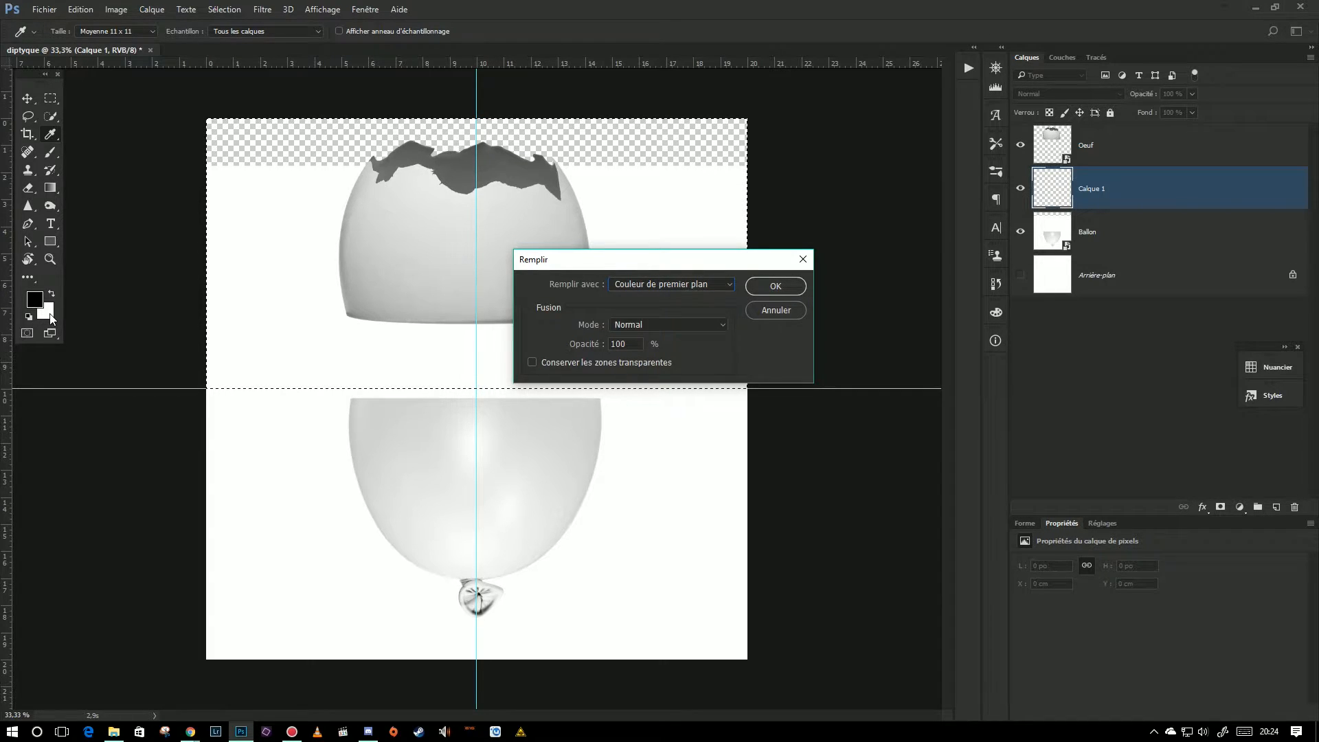
{"action": "left_click", "coordinate": [790, 288]}
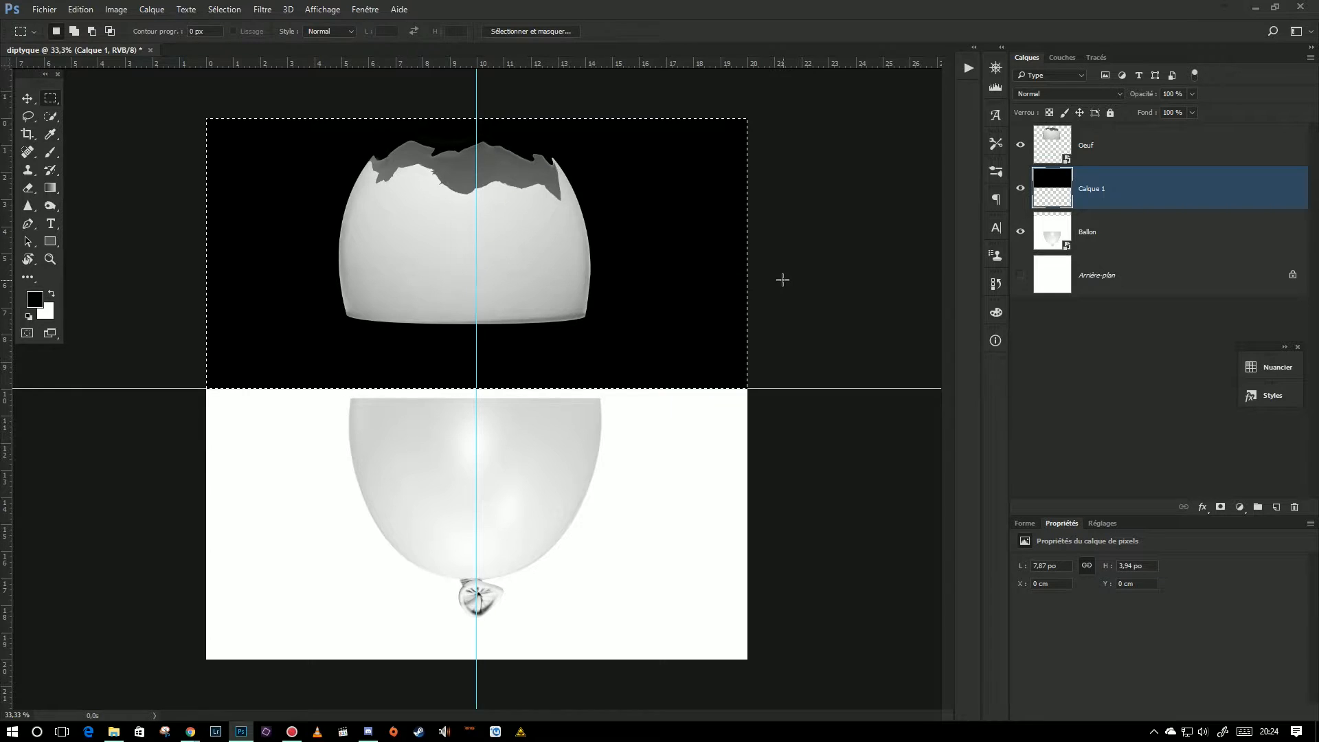
{"action": "key", "text": "ctrl+d"}
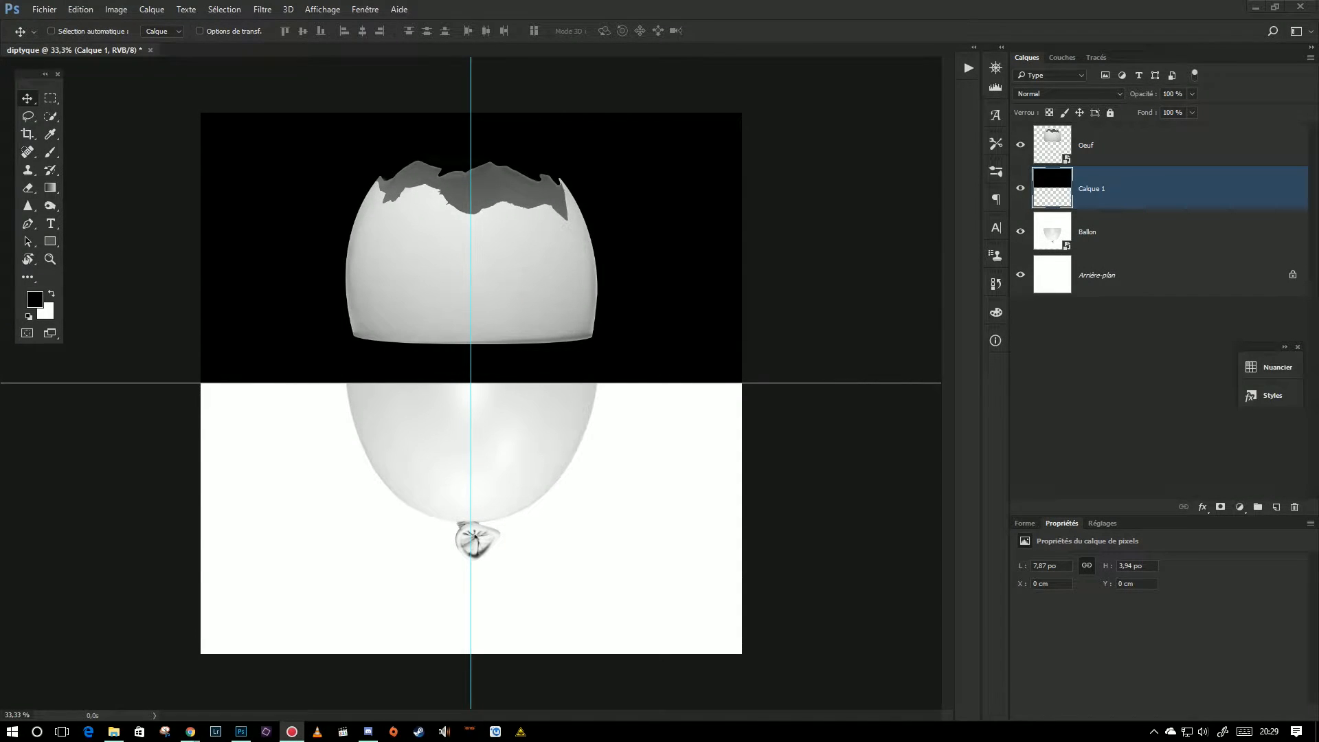
Step: Move the Oeuf layer down across the horizontal guide, to about X 5.11 cm, Y 4.58 cm, and clip it to Calque 1
{"action": "left_click", "coordinate": [528, 271]}
{"action": "left_click", "coordinate": [1054, 140]}
{"action": "mouse_move", "coordinate": [489, 282]}
{"action": "left_mouse_down"}
{"action": "mouse_move", "coordinate": [553, 259]}
{"action": "mouse_move", "coordinate": [456, 306]}
{"action": "mouse_move", "coordinate": [580, 299]}
{"action": "mouse_move", "coordinate": [434, 316]}
{"action": "mouse_move", "coordinate": [501, 309]}
{"action": "mouse_move", "coordinate": [483, 304]}
{"action": "left_mouse_up"}
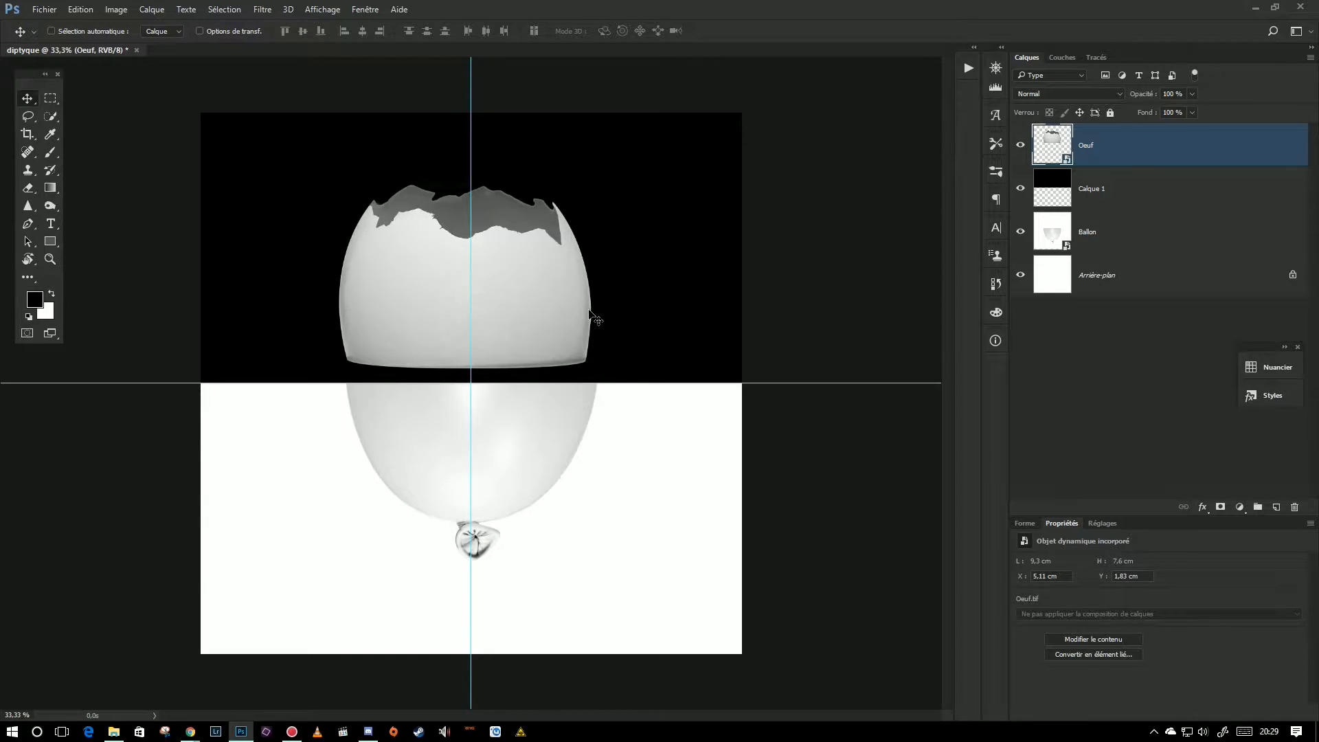
{"action": "left_click_drag", "start_coordinate": [513, 307], "coordinate": [517, 385]}
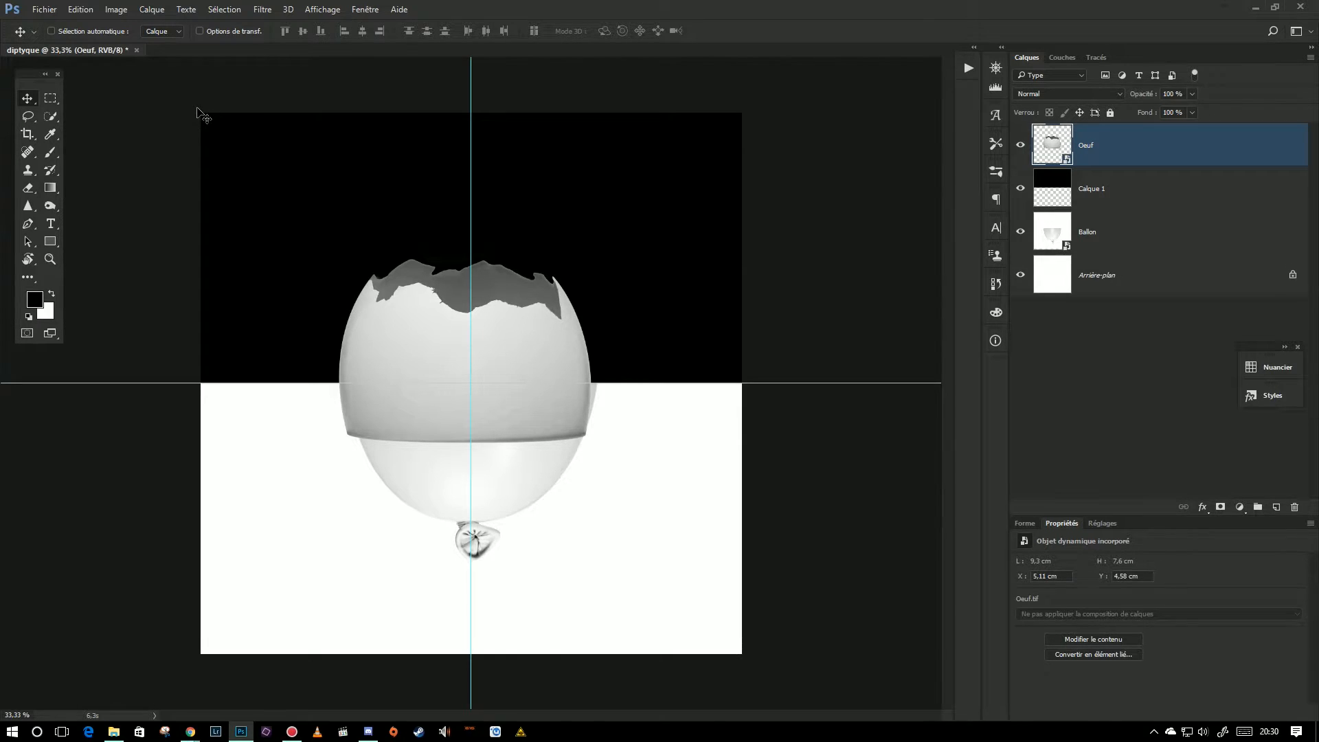
{"action": "left_click", "coordinate": [1107, 164], "text": "alt"}
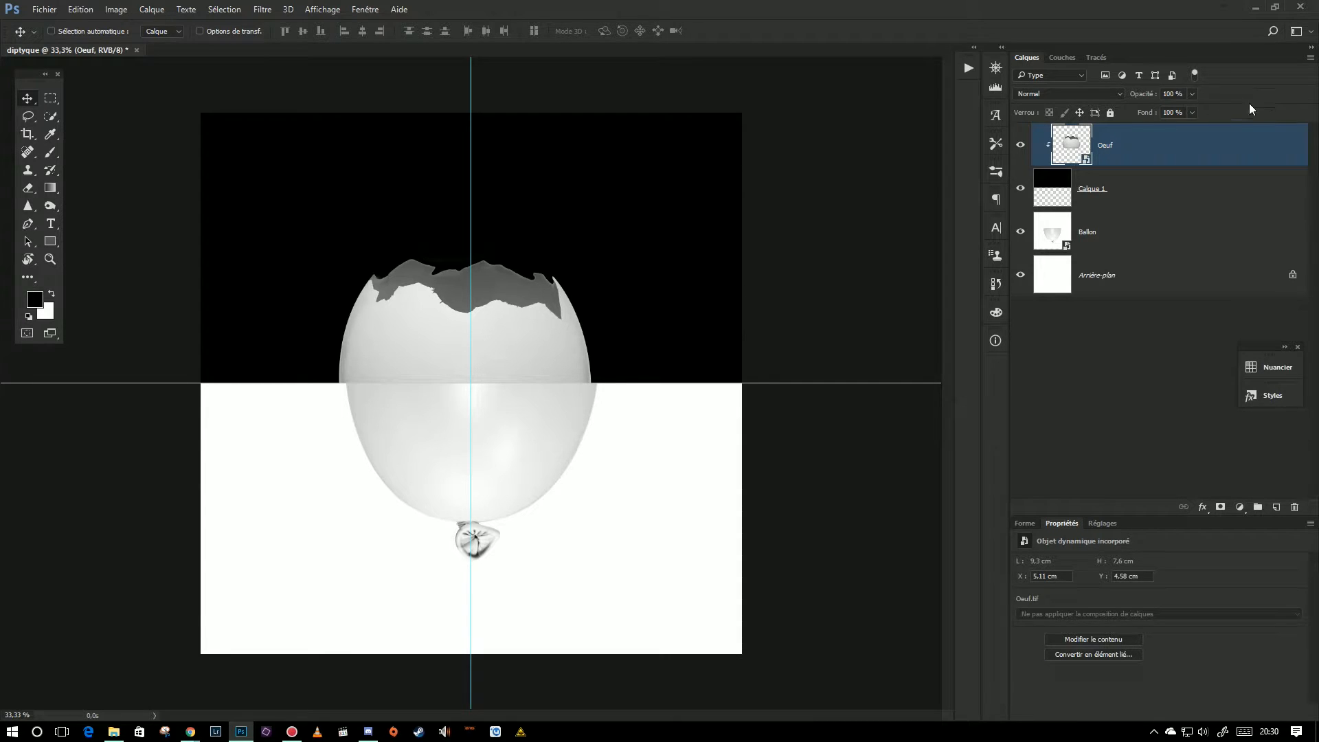
Step: Try moving the clipped egg down into the white half of the canvas, and undo the move
{"action": "left_click_drag", "start_coordinate": [492, 333], "coordinate": [459, 522]}
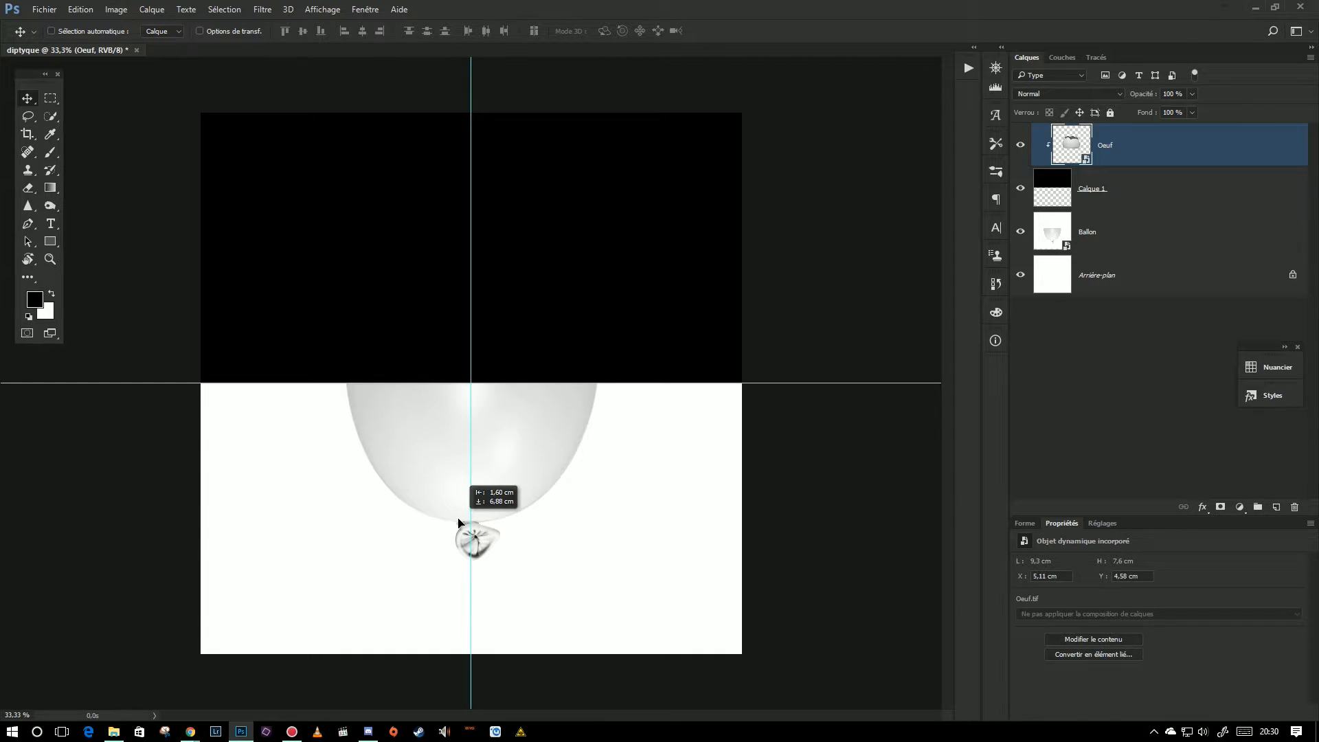
{"action": "left_click_drag", "start_coordinate": [459, 522], "coordinate": [460, 524]}
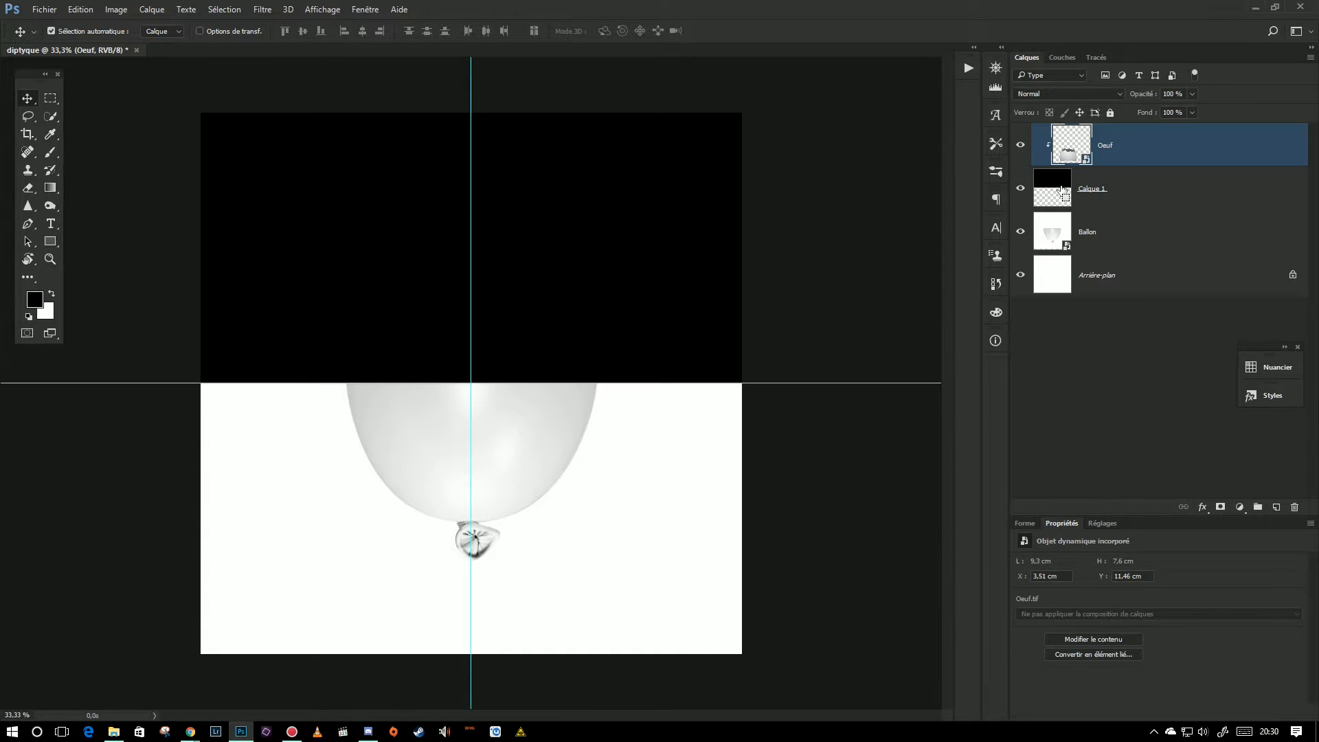
{"action": "key", "text": "ctrl+z"}
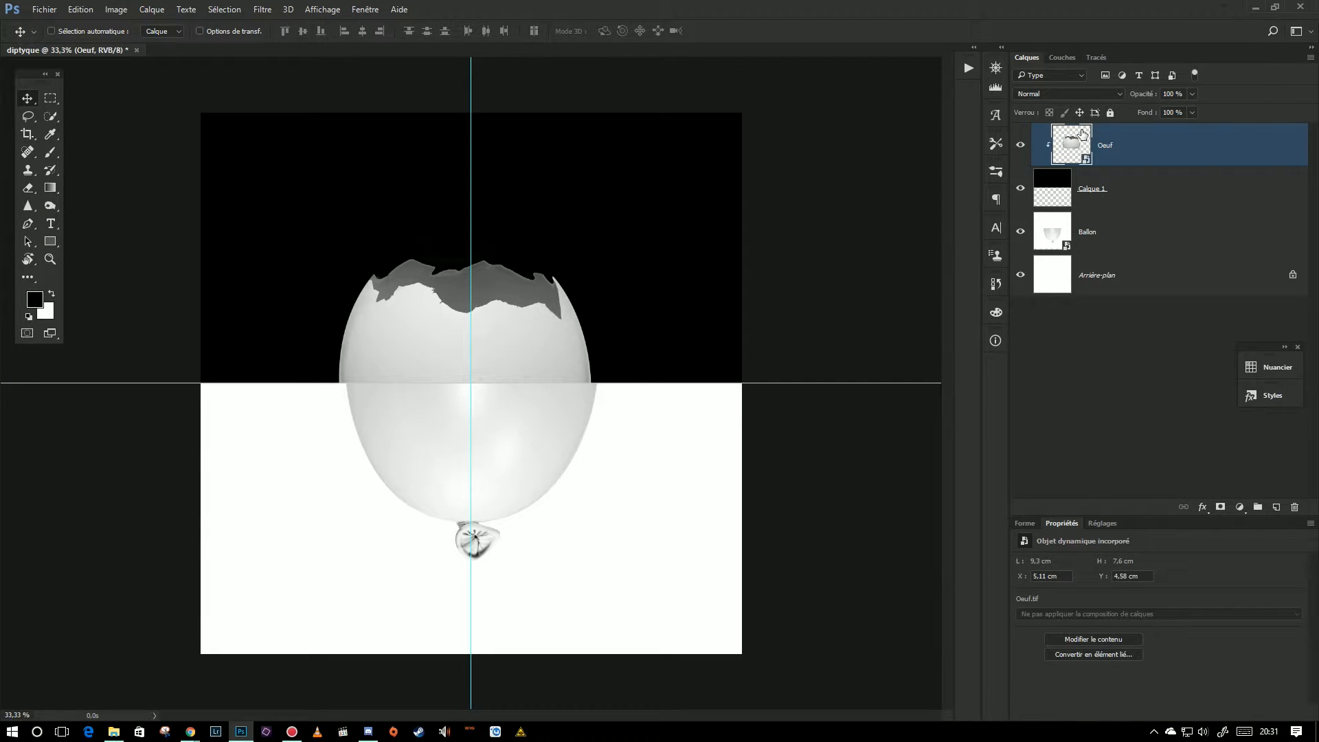
Step: Release the clipping mask on the Oeuf layer and create it again over Calque 1
{"action": "left_click", "coordinate": [1310, 61]}
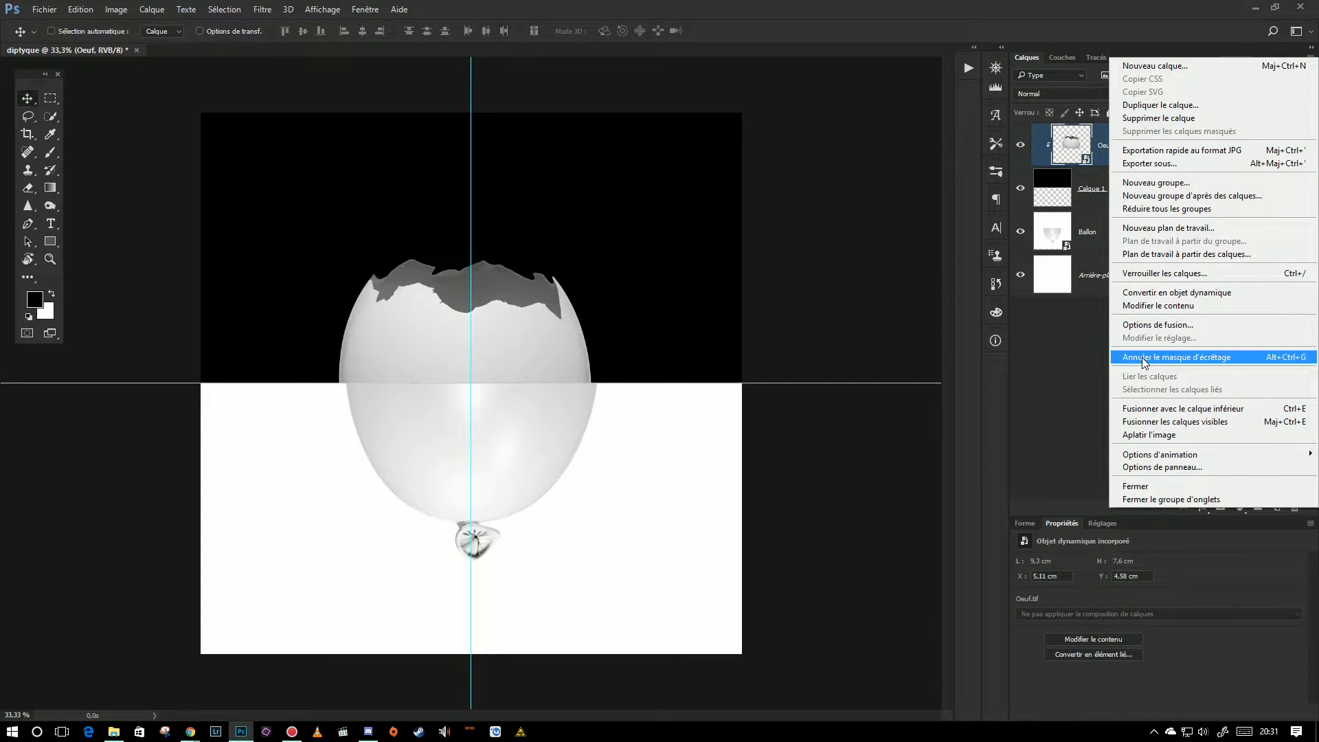
{"action": "left_click", "coordinate": [1204, 359]}
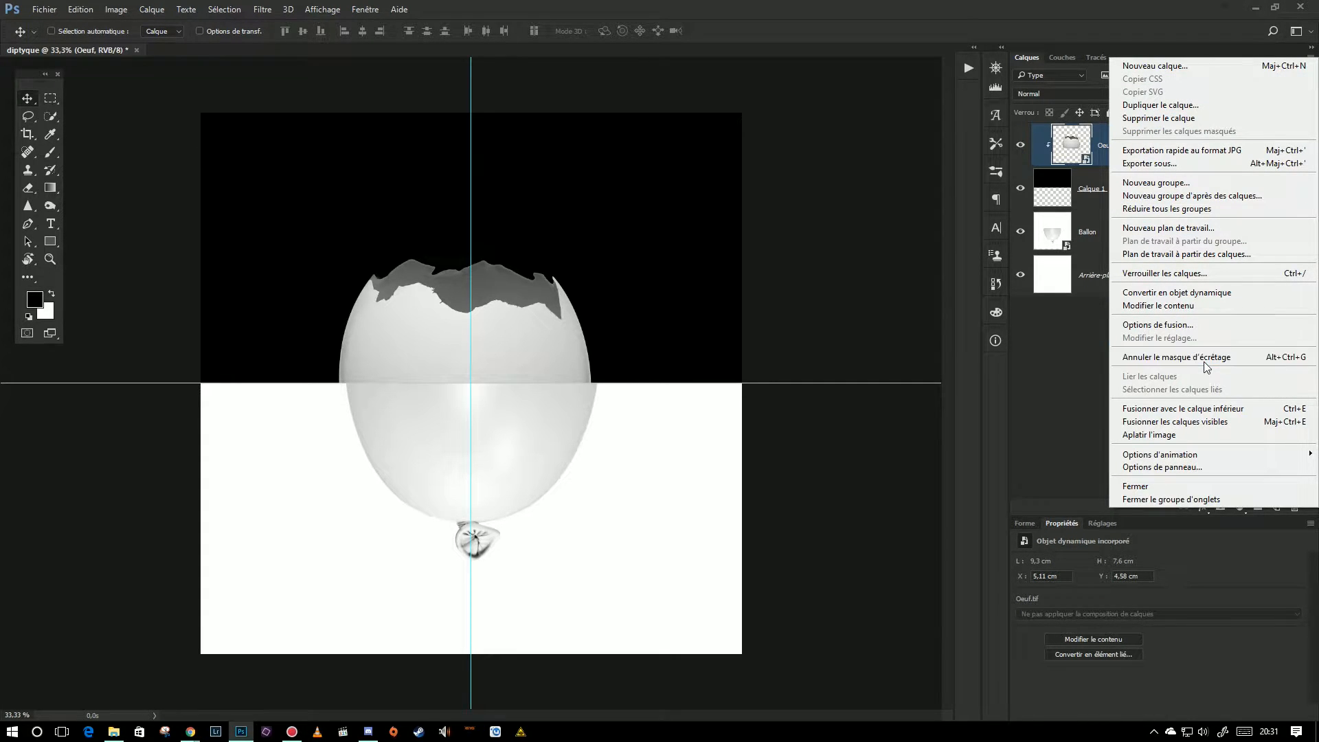
{"action": "left_click", "coordinate": [1250, 354]}
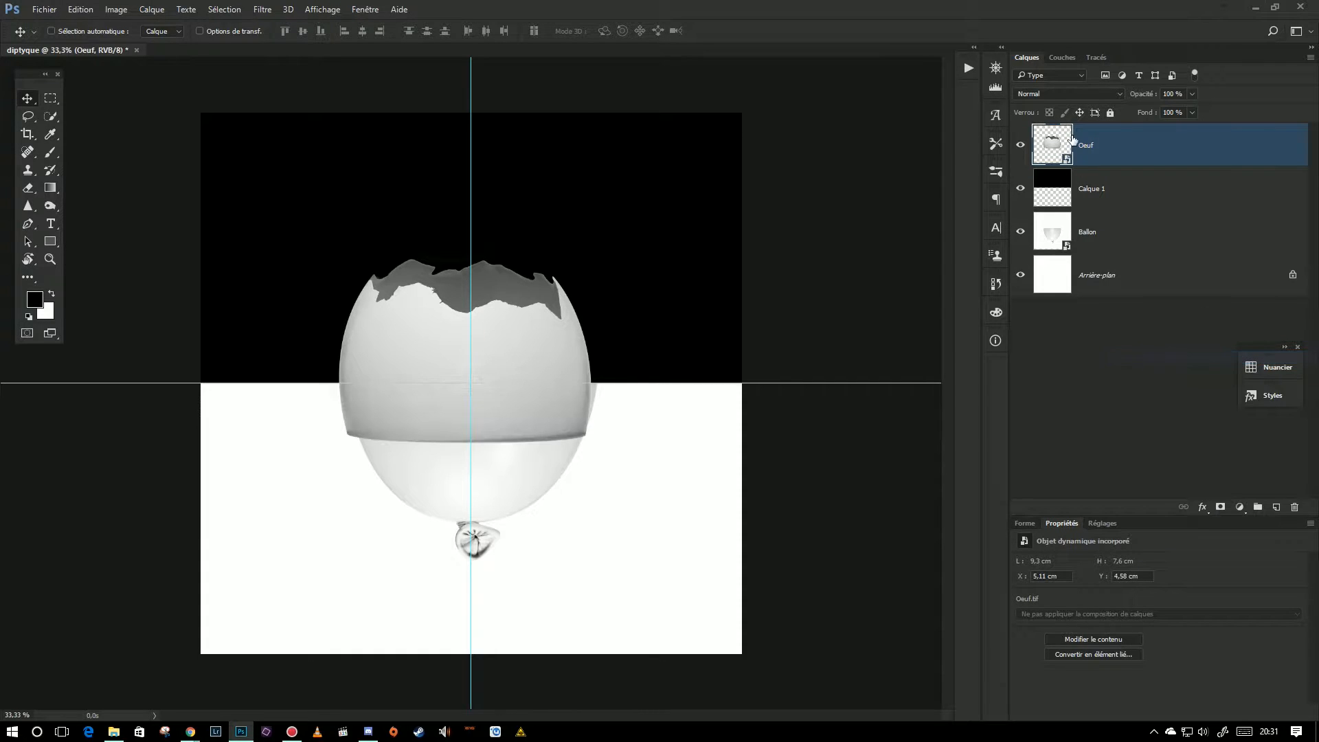
{"action": "left_click", "coordinate": [1309, 58]}
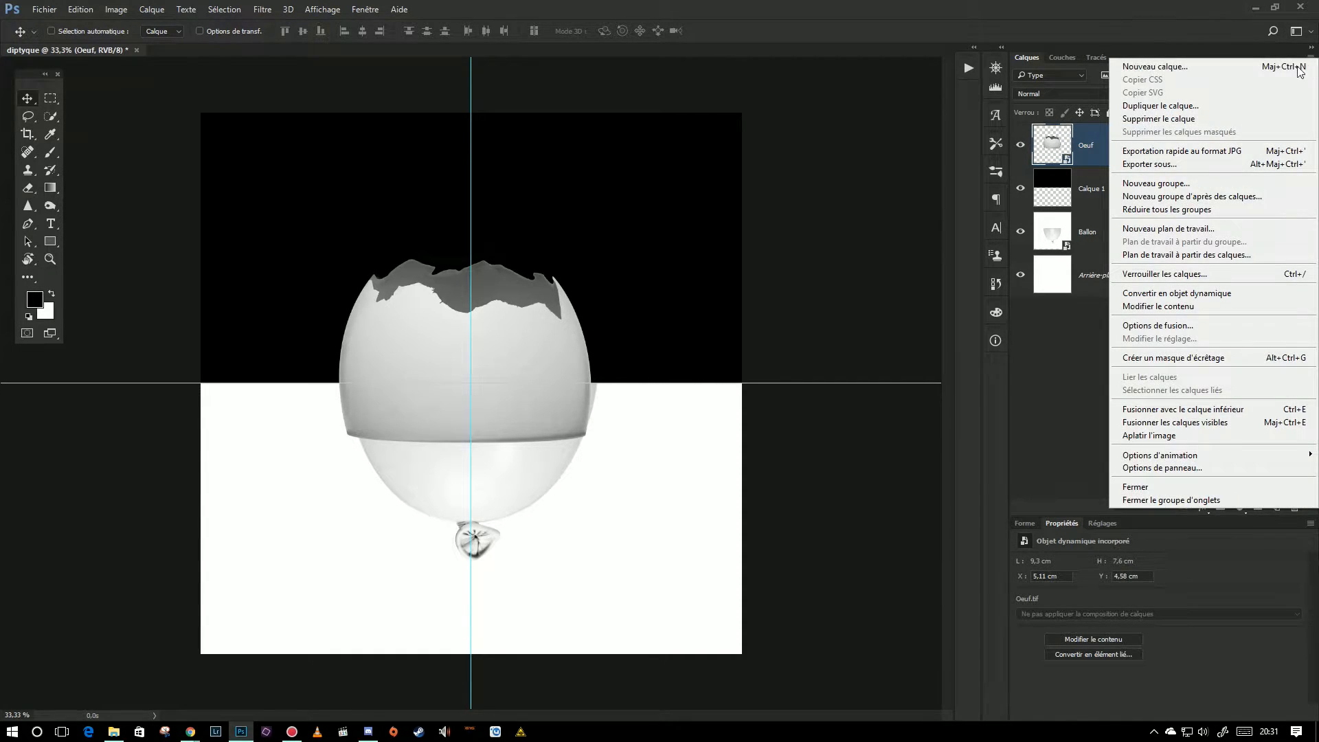
{"action": "left_click", "coordinate": [1226, 358]}
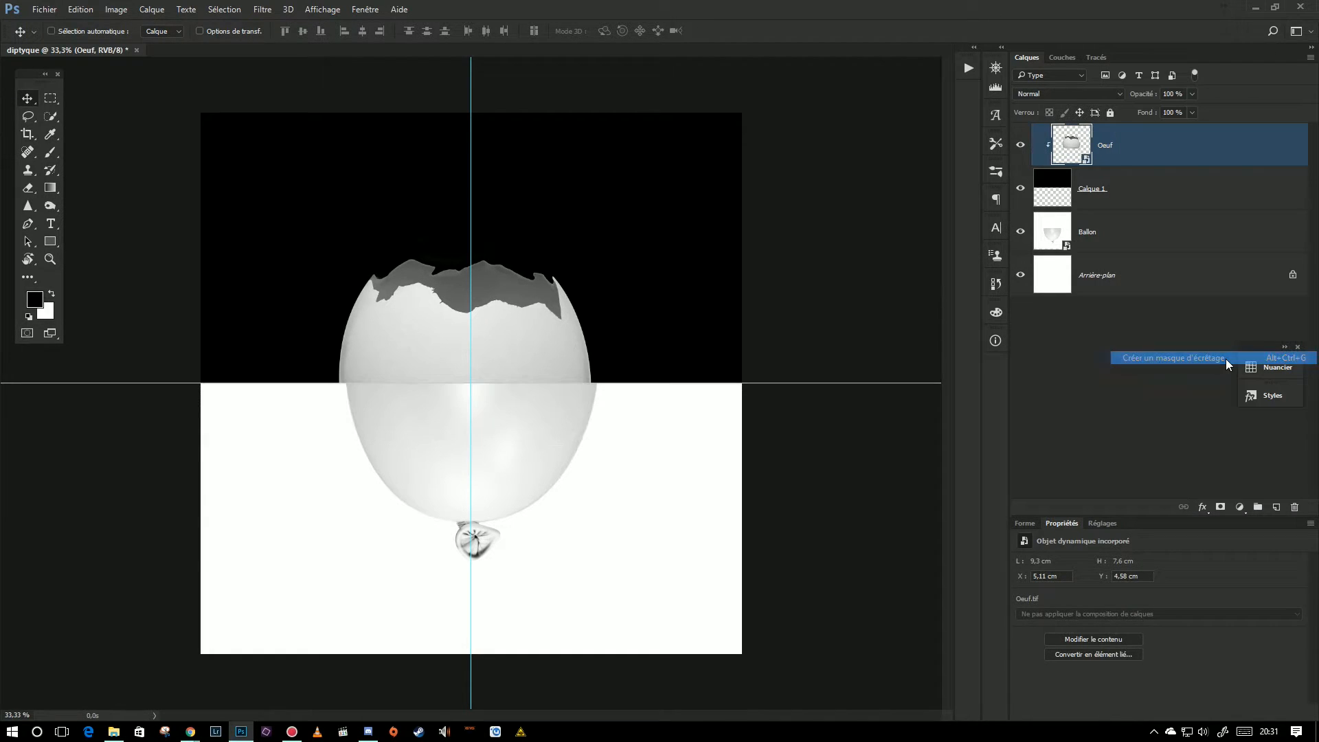
Step: Move the Ballon layer to line up with the egg's edges, at about X -0.22 cm, Y 0 cm
{"action": "left_click", "coordinate": [1045, 234]}
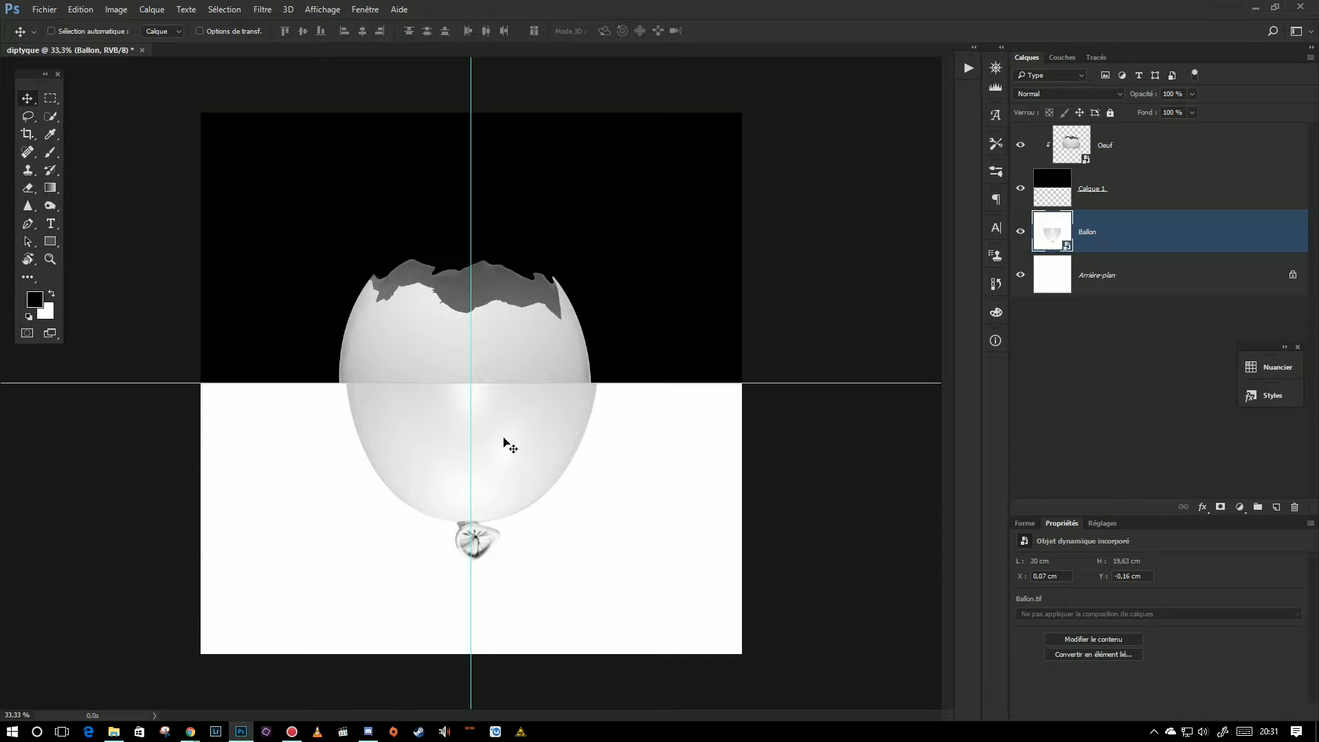
{"action": "mouse_move", "coordinate": [507, 443]}
{"action": "left_mouse_down"}
{"action": "mouse_move", "coordinate": [496, 450]}
{"action": "mouse_move", "coordinate": [506, 445]}
{"action": "left_mouse_up"}
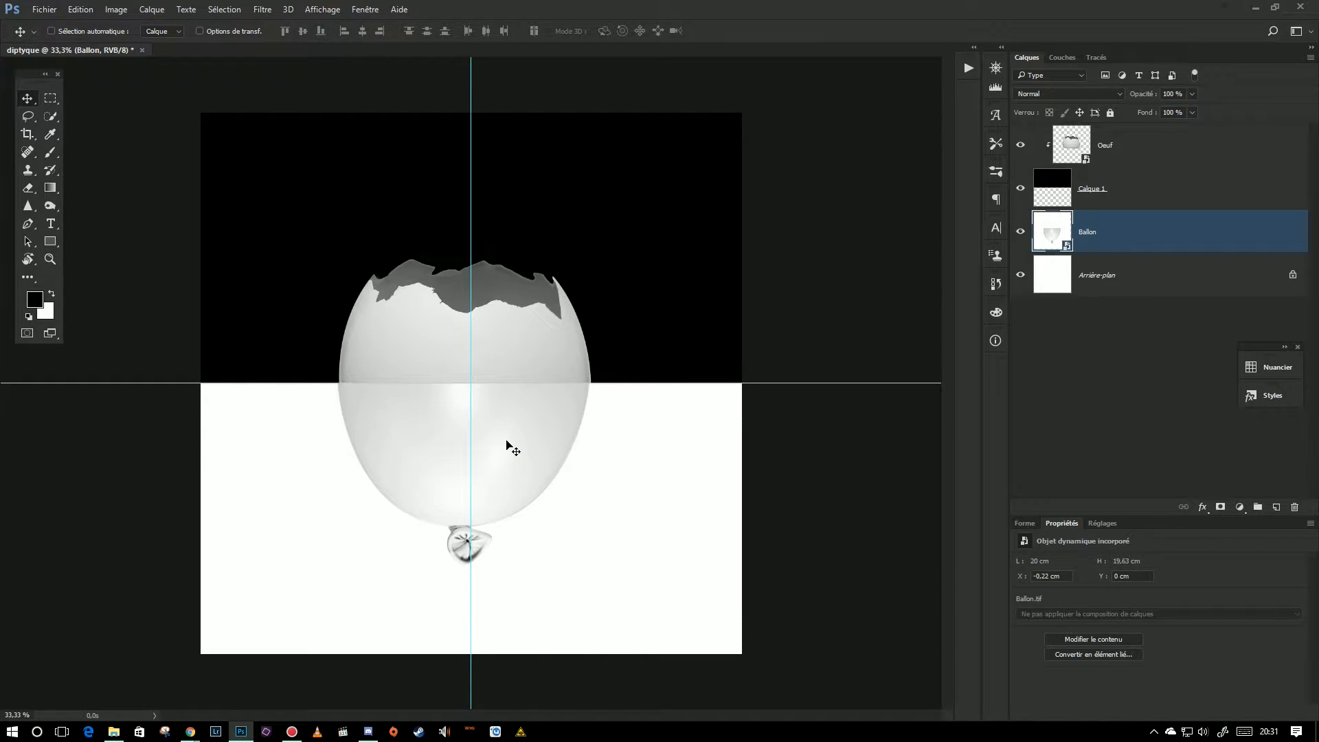
Step: Nudge the Ballon layer in small increments until its sides line up with the egg's edges along the horizontal guide
{"action": "key", "text": "Up"}
{"action": "key", "text": "Up"}
{"action": "key", "text": "Right"}
{"action": "key", "text": "Right"}
{"action": "key", "text": "Right"}
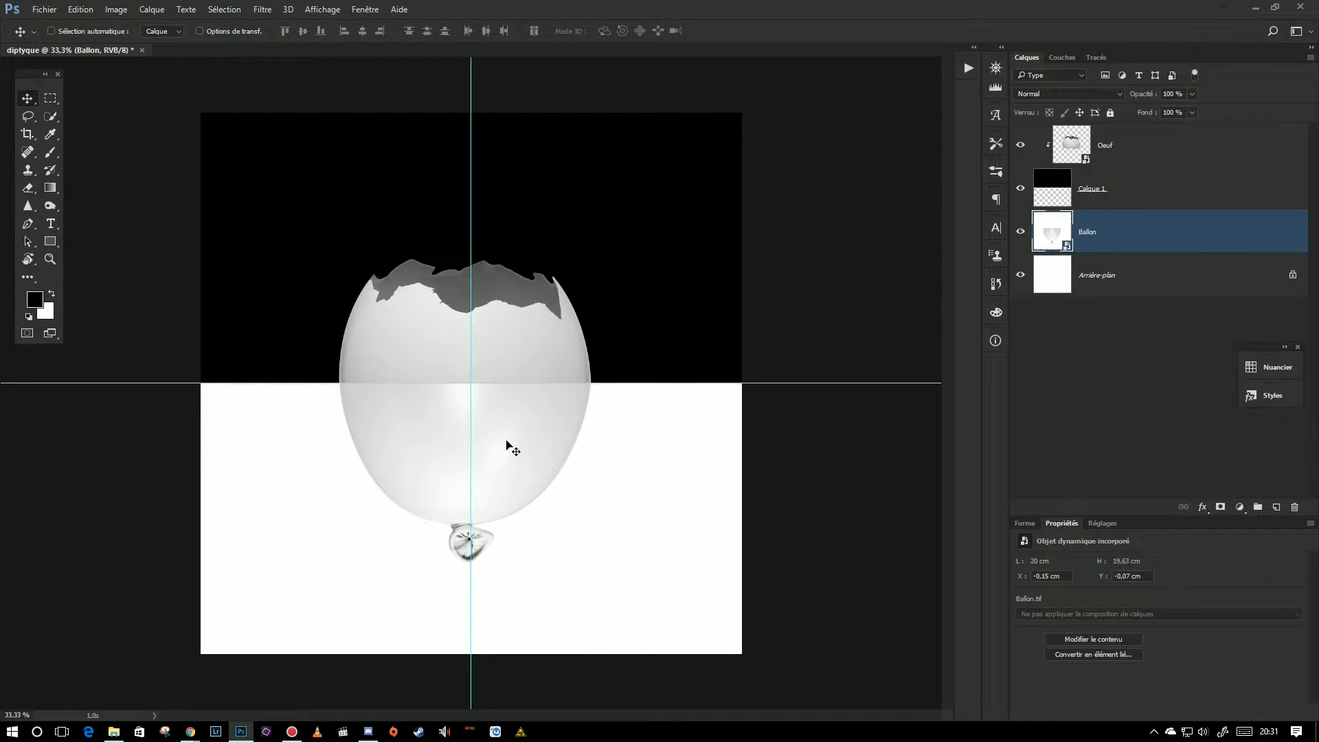
{"action": "key", "text": "Down"}
{"action": "key", "text": "Down"}
{"action": "key", "text": "Down"}
{"action": "key", "text": "Down"}
{"action": "key", "text": "Down"}
{"action": "key", "text": "Down"}
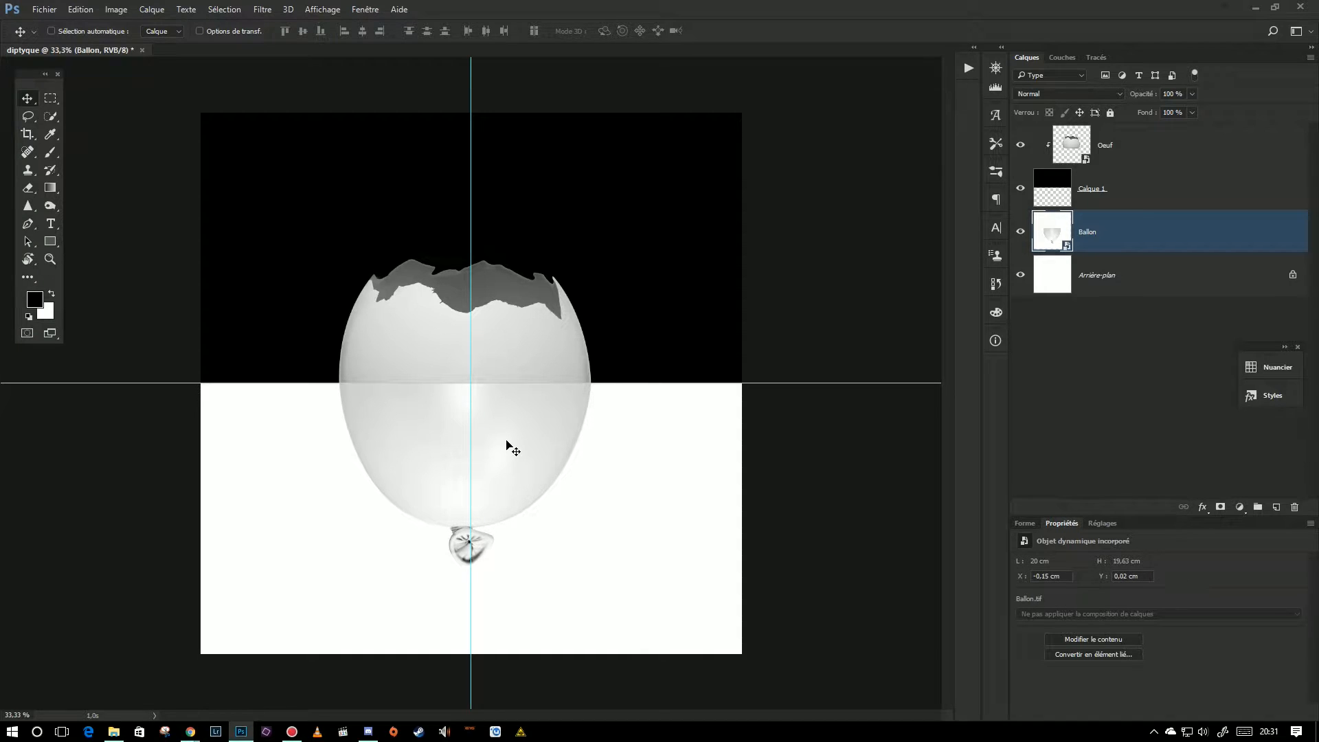
{"action": "key", "text": "Up"}
{"action": "key", "text": "Up"}
{"action": "key", "text": "Left"}
Step: Move the Oeuf and Ballon layers together to centre on the vertical guide, and adjust Ballon alone to about X 0.02 cm, Y -0.25 cm
{"action": "left_click", "coordinate": [1103, 145]}
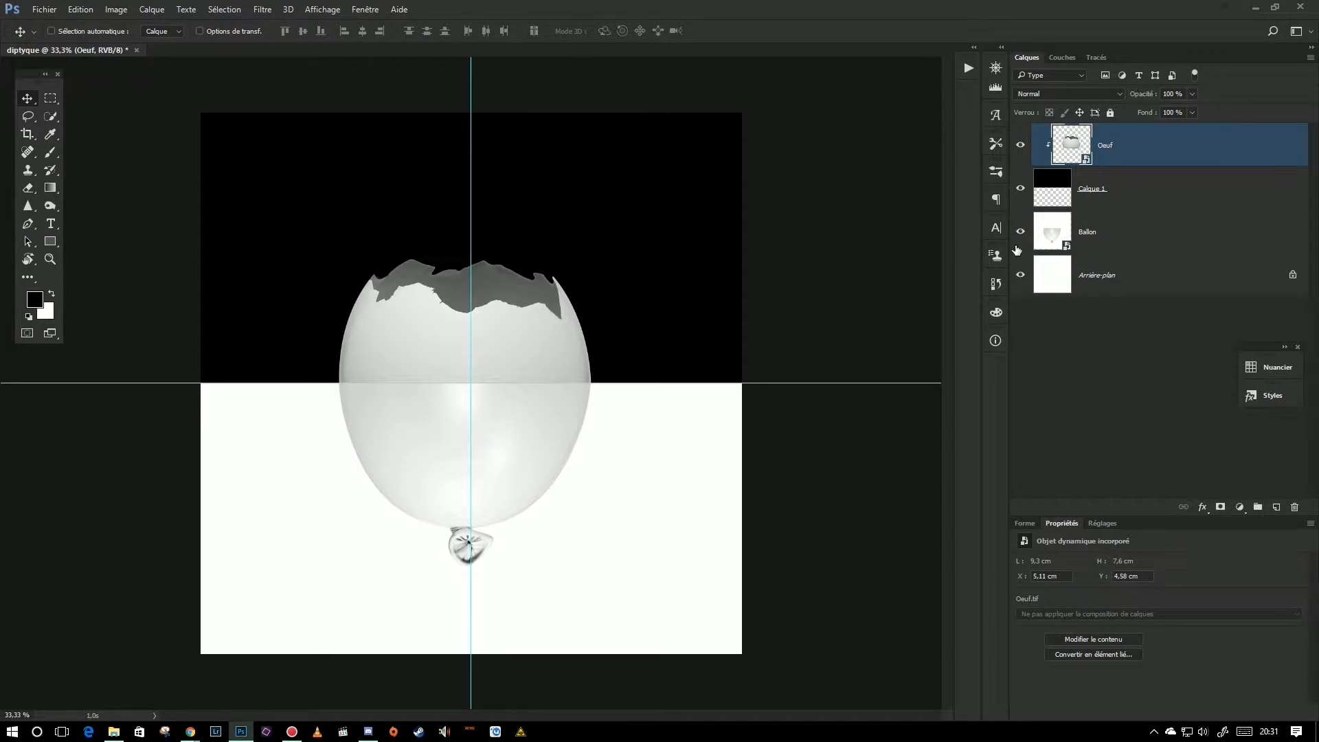
{"action": "left_click", "coordinate": [1099, 234], "text": "ctrl"}
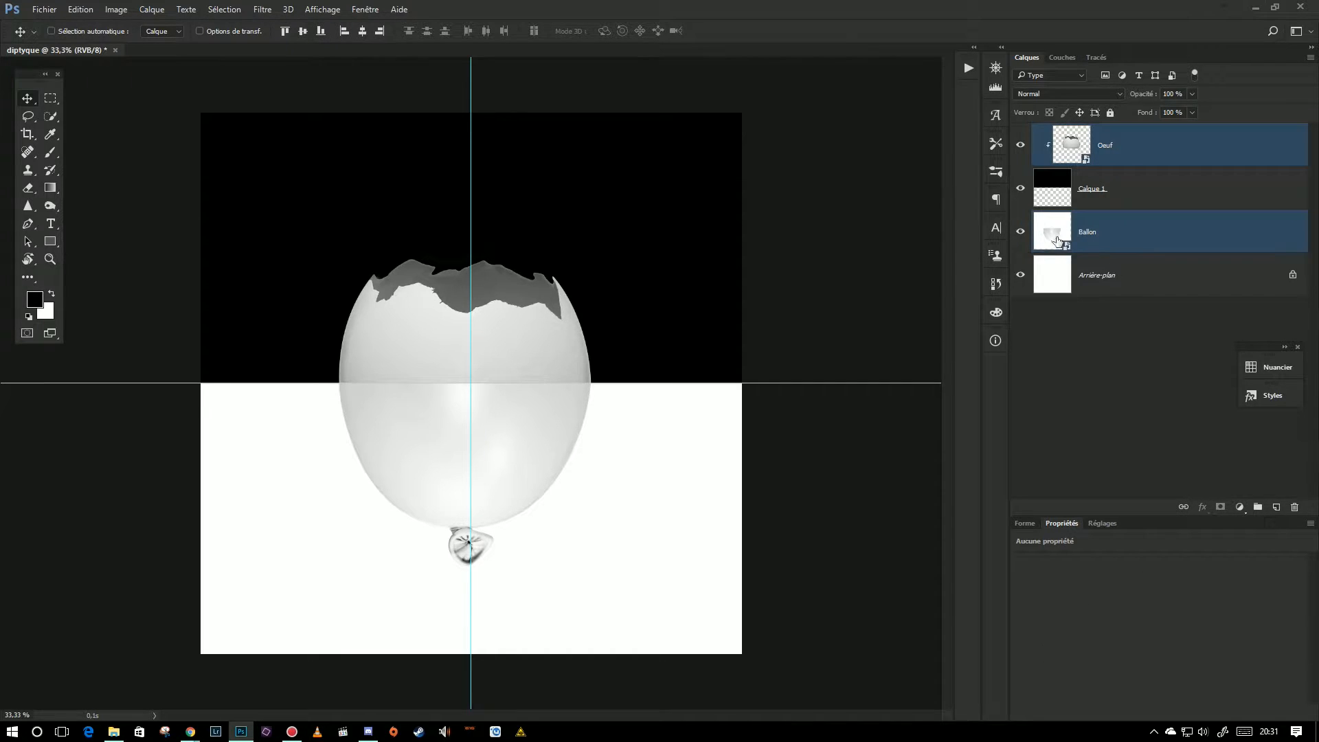
{"action": "left_click_drag", "start_coordinate": [599, 380], "coordinate": [538, 343]}
{"action": "left_click", "coordinate": [1137, 231]}
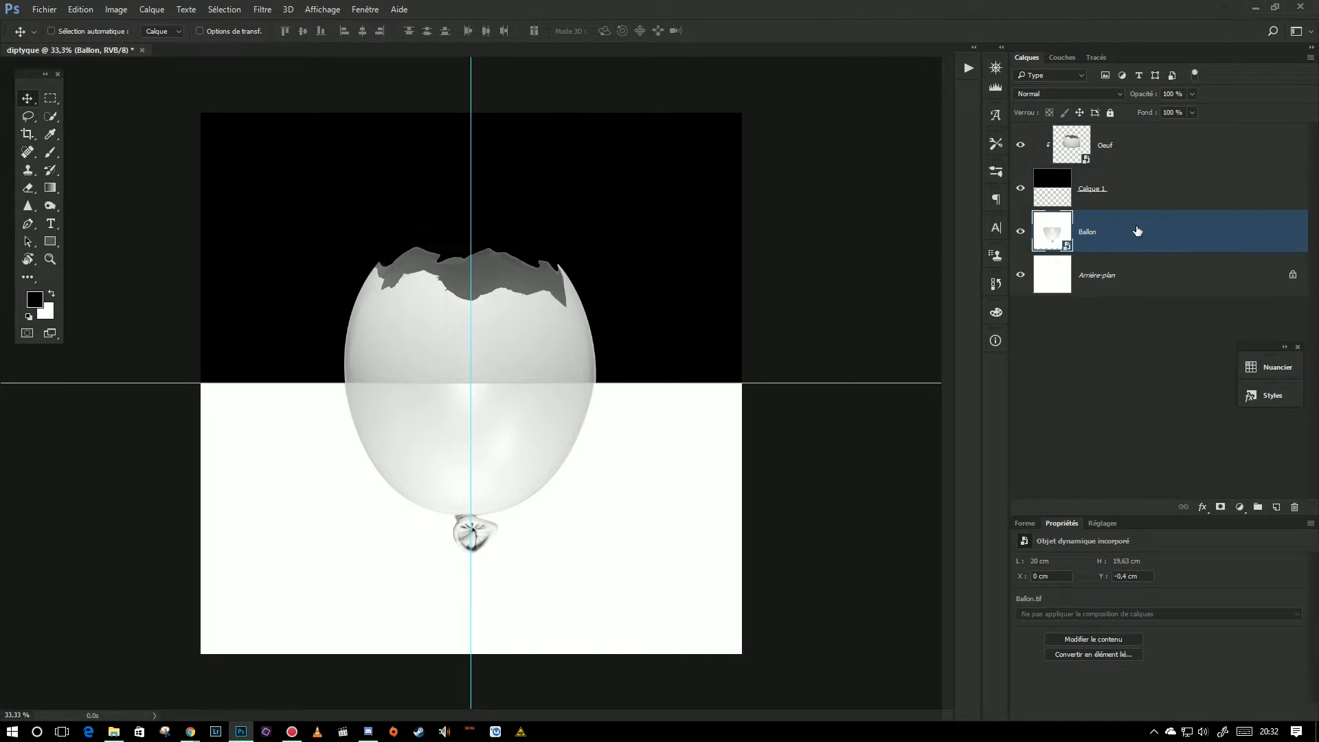
{"action": "left_click_drag", "start_coordinate": [531, 419], "coordinate": [533, 425]}
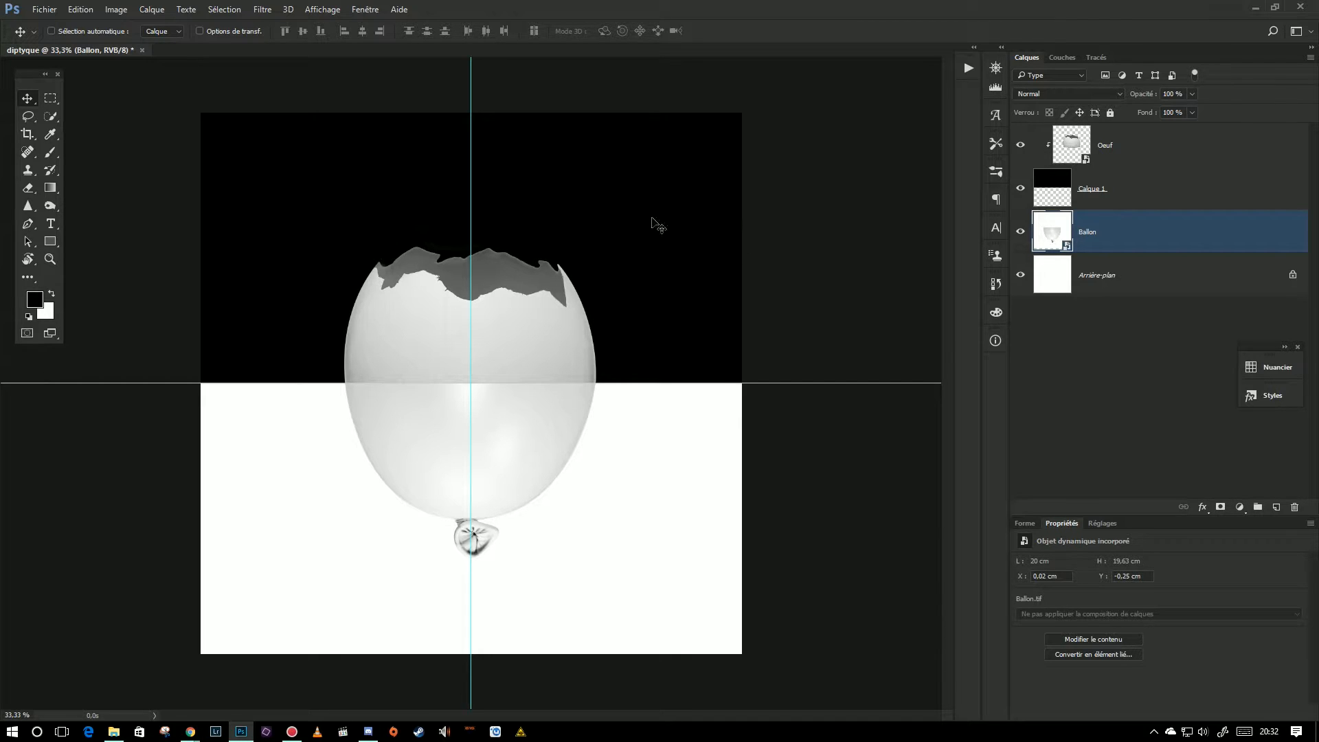
Step: Save the document in Photoshop format as diptyque_oeuf_ballon.psd in the Diptyque folder
{"action": "left_click", "coordinate": [45, 10]}
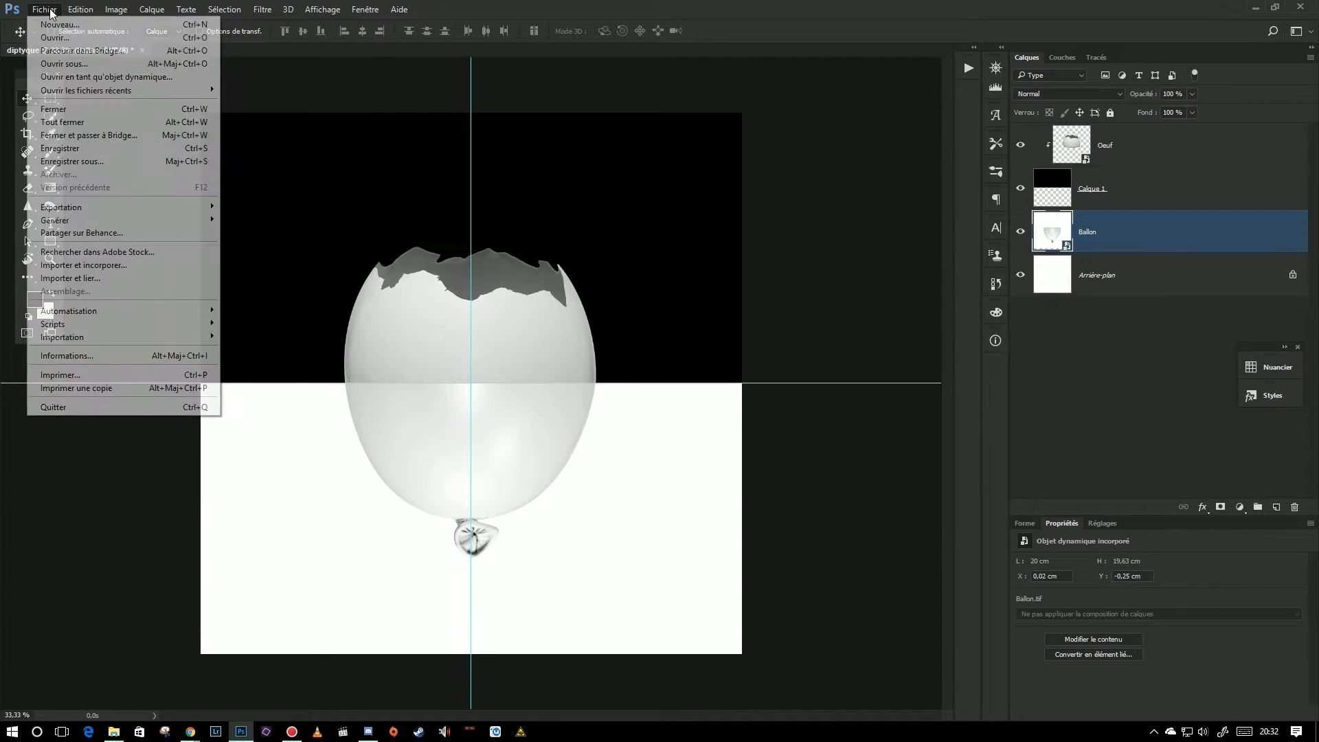
{"action": "left_click", "coordinate": [77, 160]}
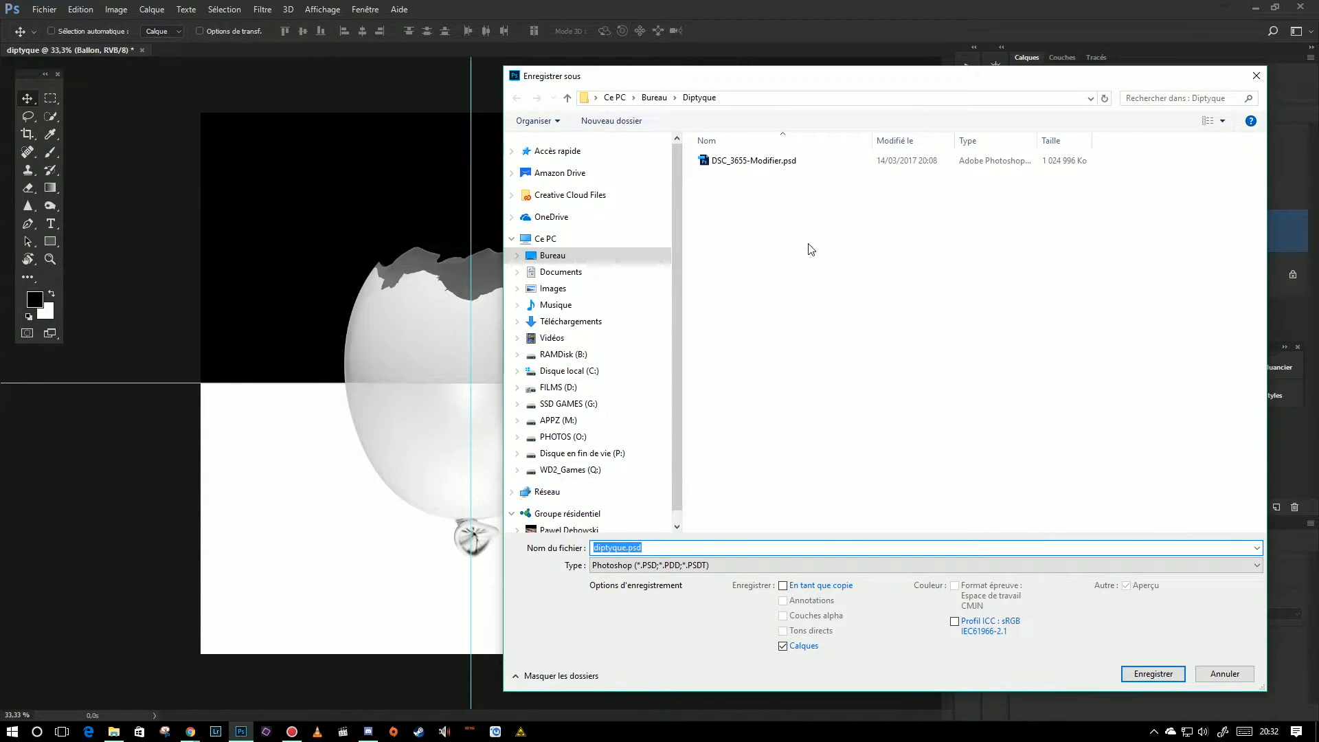
{"action": "left_click", "coordinate": [626, 546]}
{"action": "type", "text": "_oeuf"}
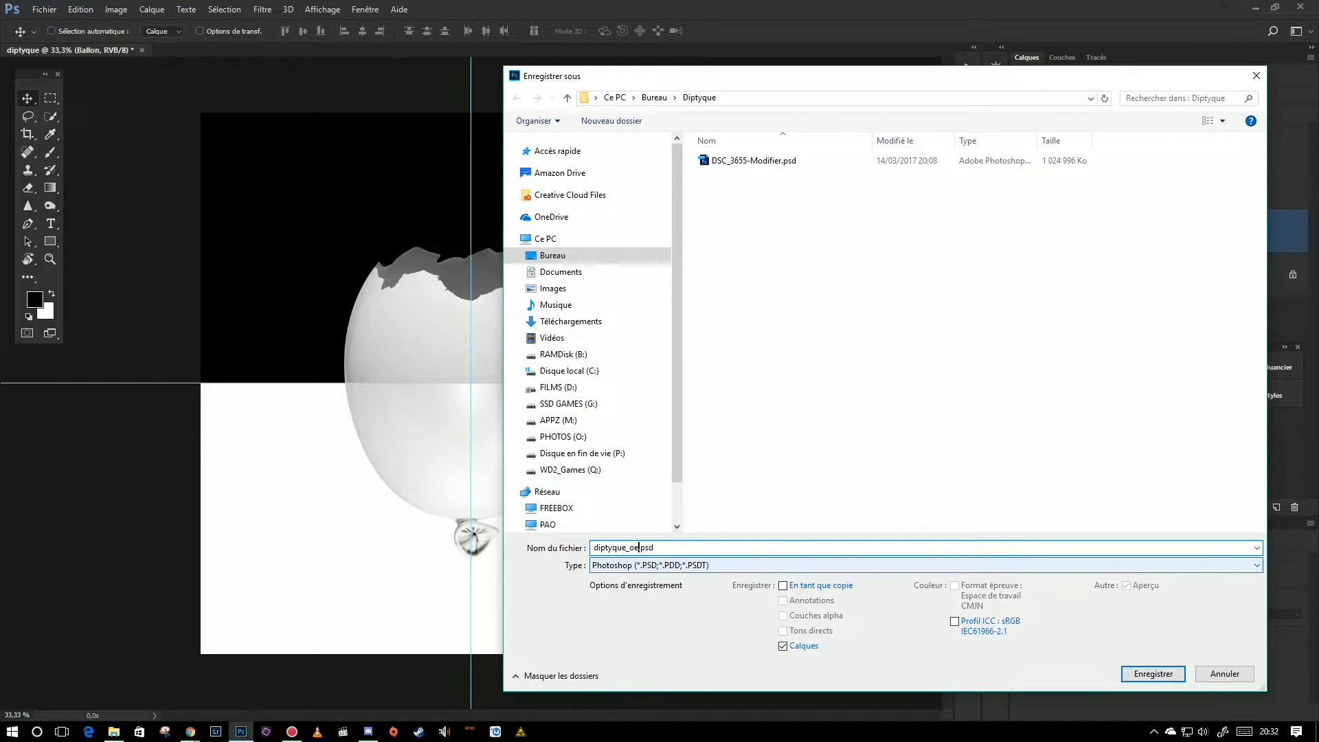
{"action": "type", "text": "_ballon"}
{"action": "left_click", "coordinate": [1171, 675]}
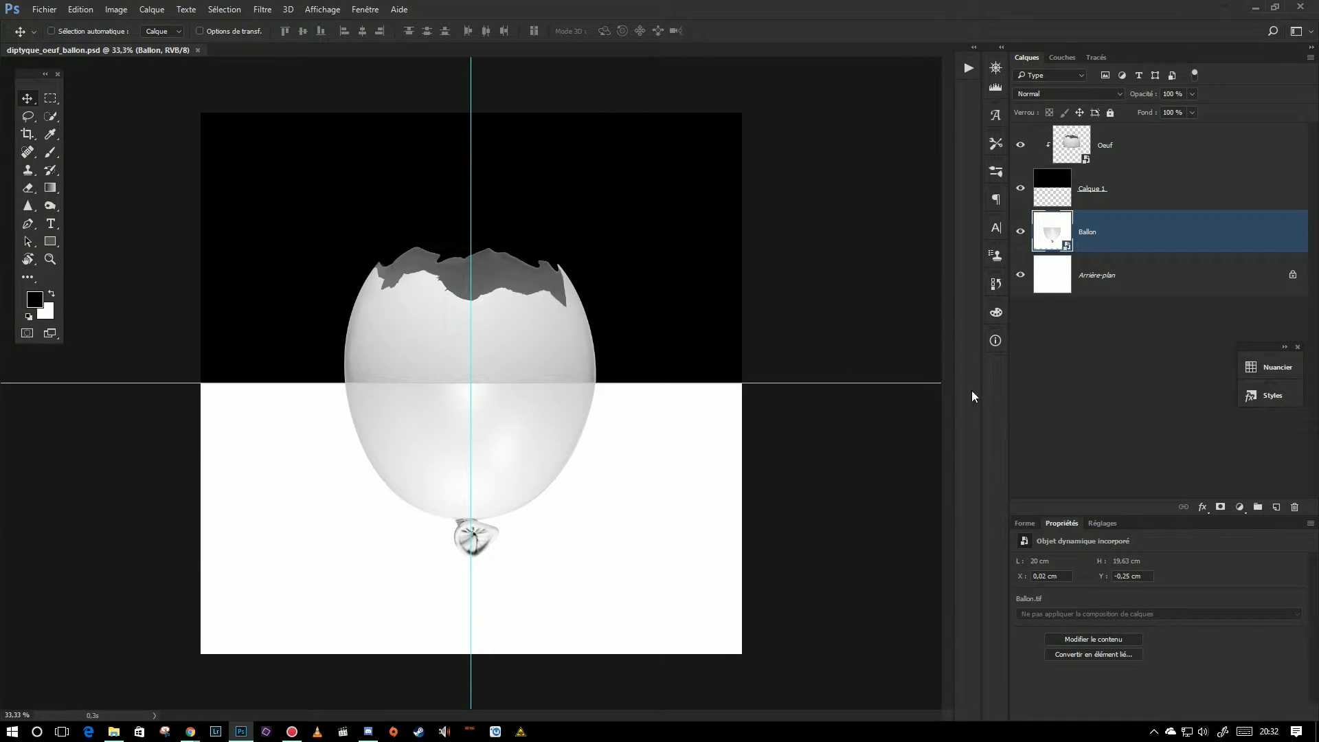
Step: Save a JPEG copy as diptyque_oeuf_ballon.jpg in the Diptyque folder, raising the image quality and keeping the standard baseline format
{"action": "left_click", "coordinate": [44, 10]}
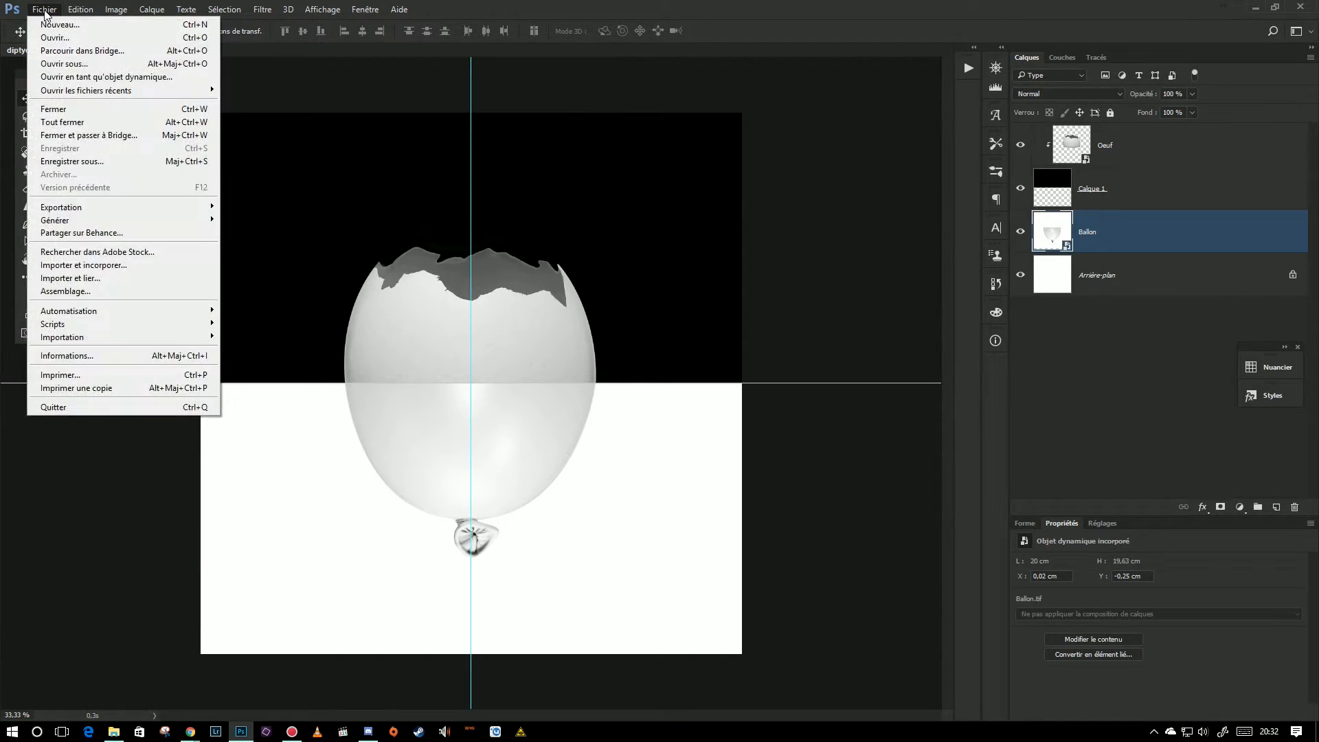
{"action": "left_click", "coordinate": [74, 161]}
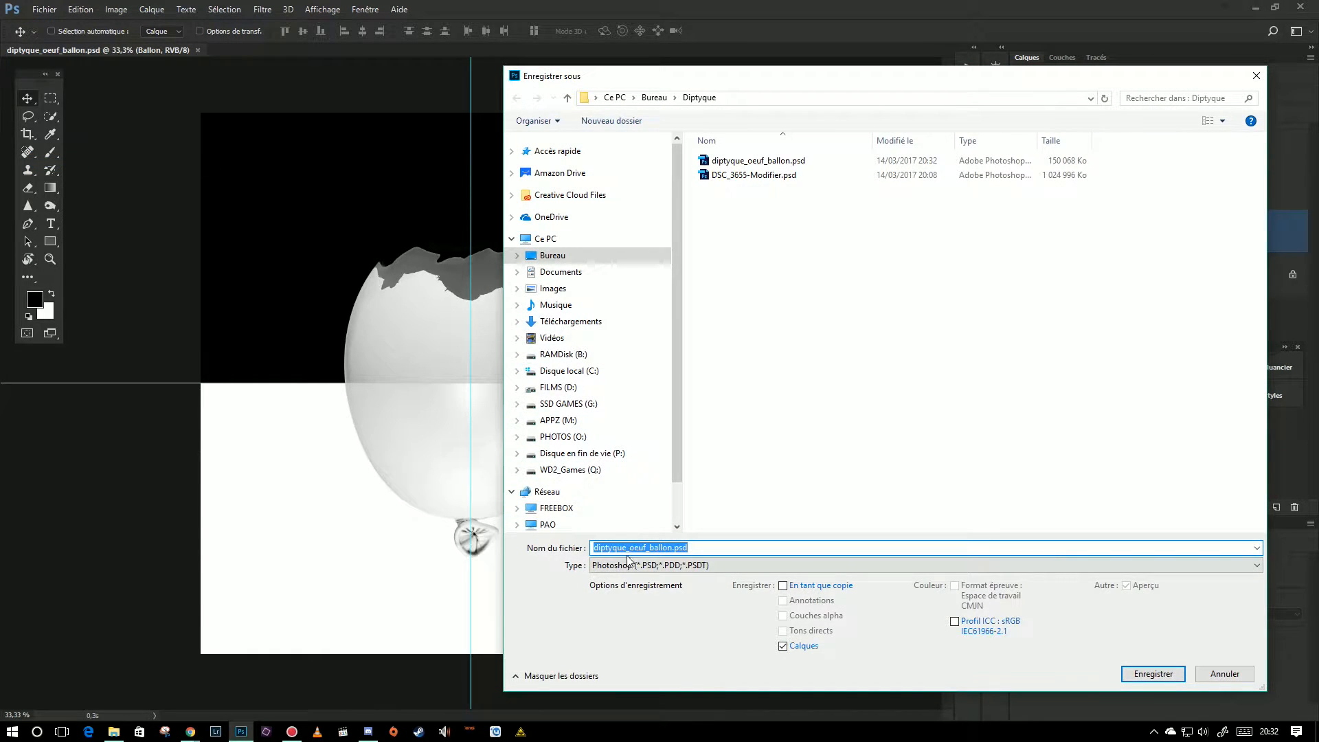
{"action": "left_click", "coordinate": [617, 570]}
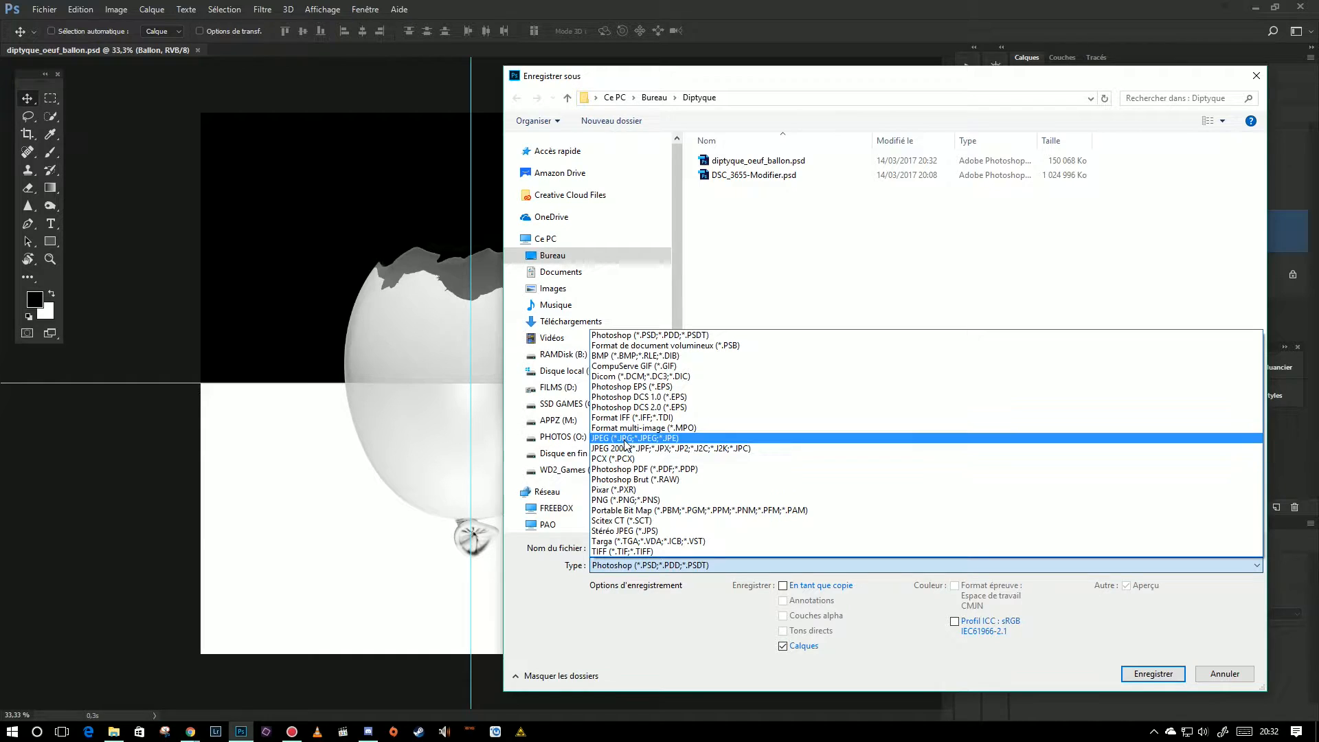
{"action": "left_click", "coordinate": [630, 440]}
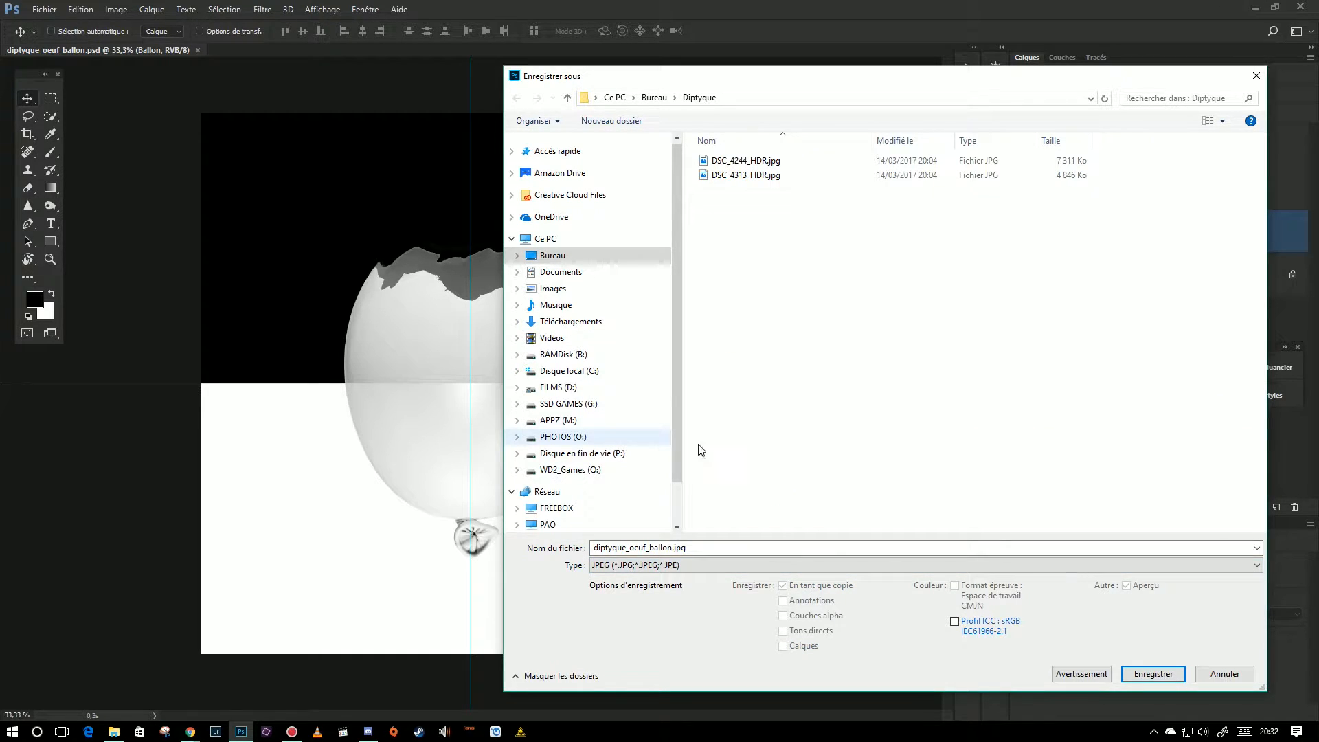
{"action": "left_click", "coordinate": [1160, 676]}
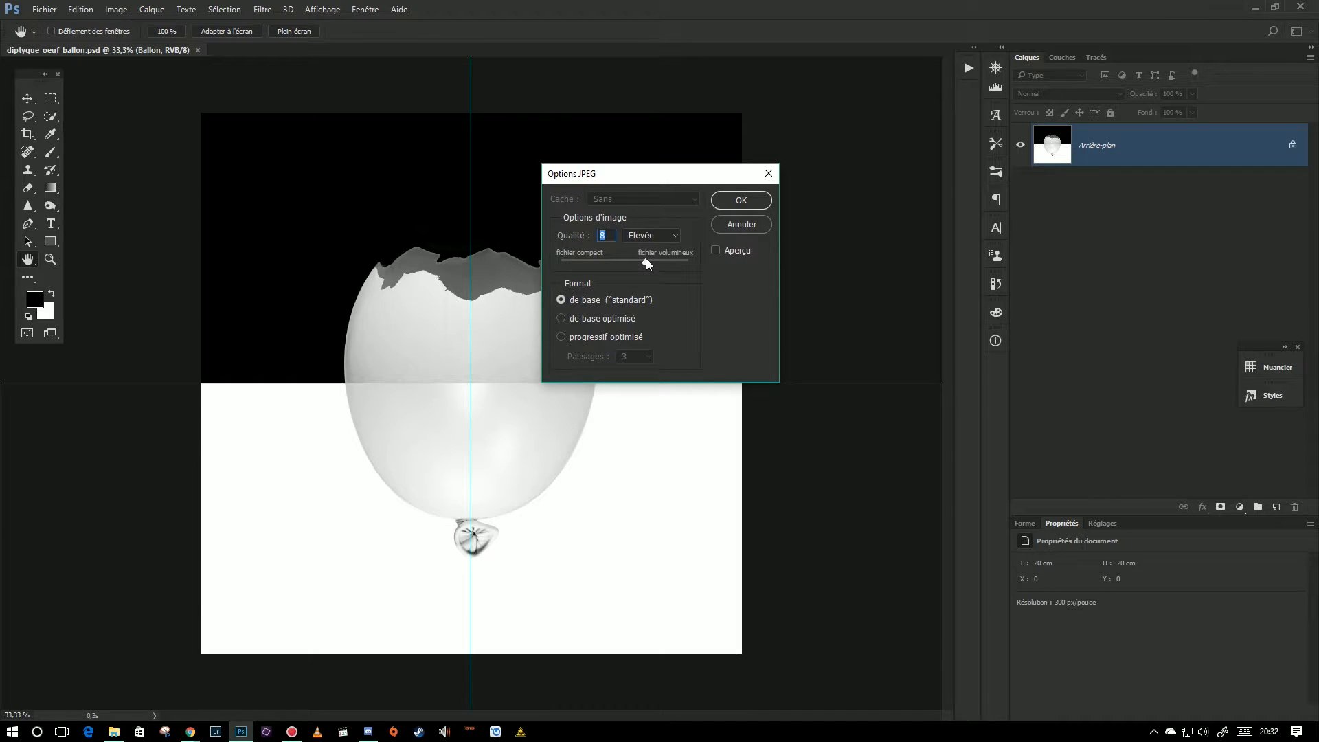
{"action": "left_click_drag", "start_coordinate": [645, 262], "coordinate": [667, 260]}
{"action": "left_click", "coordinate": [726, 199]}
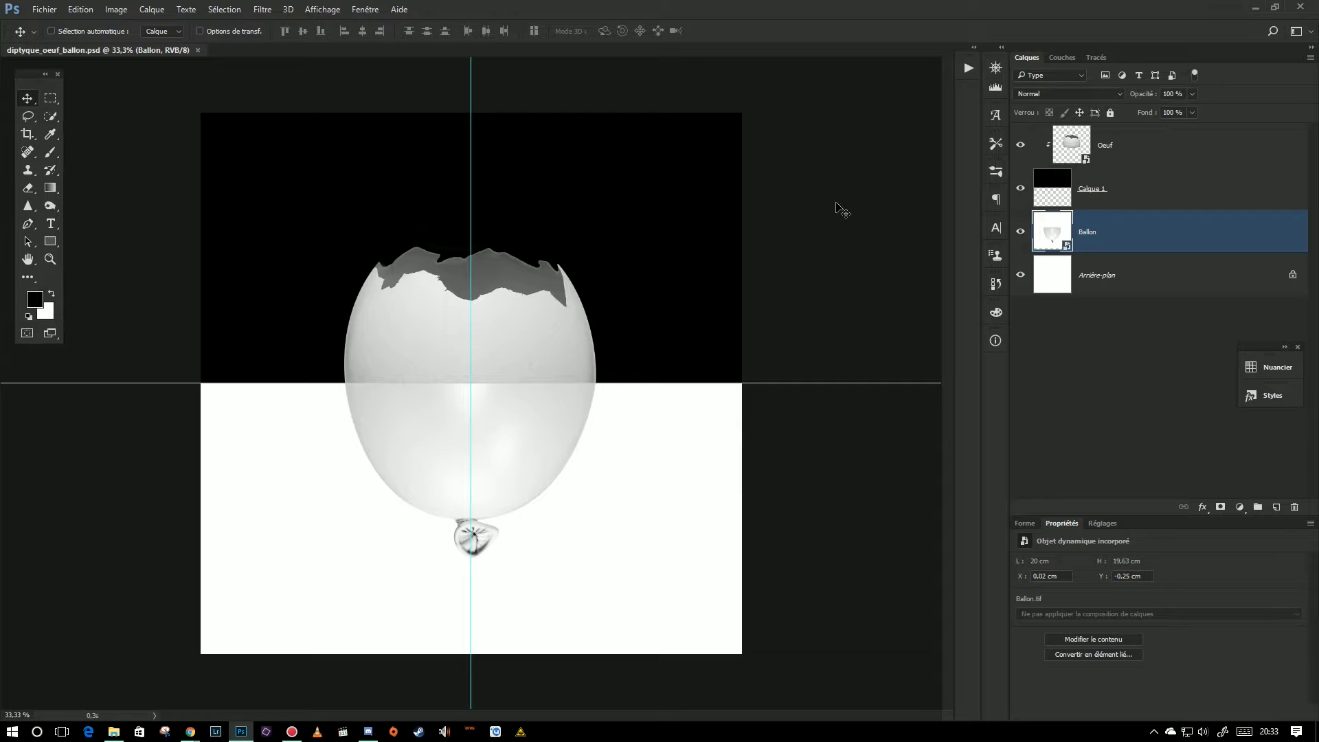
Step: Switch to the Diptyque folder in File Explorer and examine the details of the saved JPG and PSD diptych files
{"action": "left_click", "coordinate": [1255, 7]}
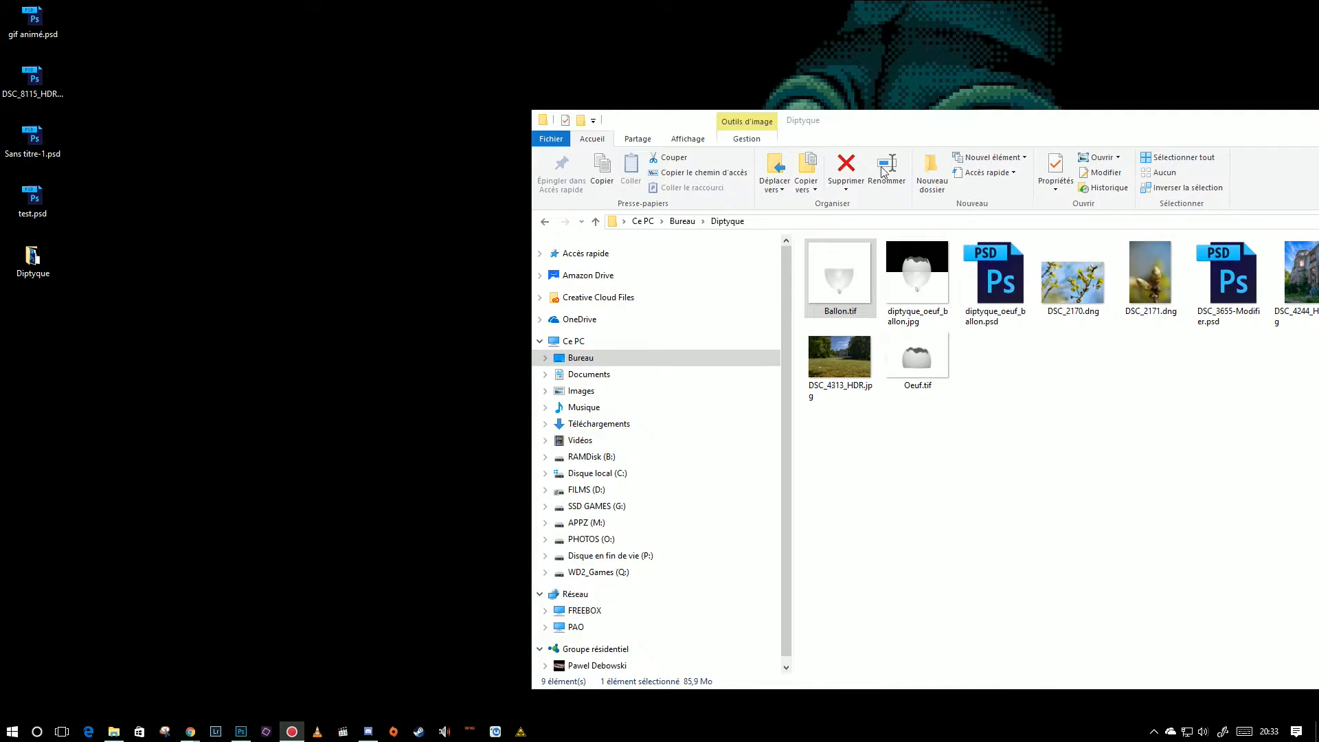
{"action": "left_click_drag", "start_coordinate": [943, 126], "coordinate": [559, 103]}
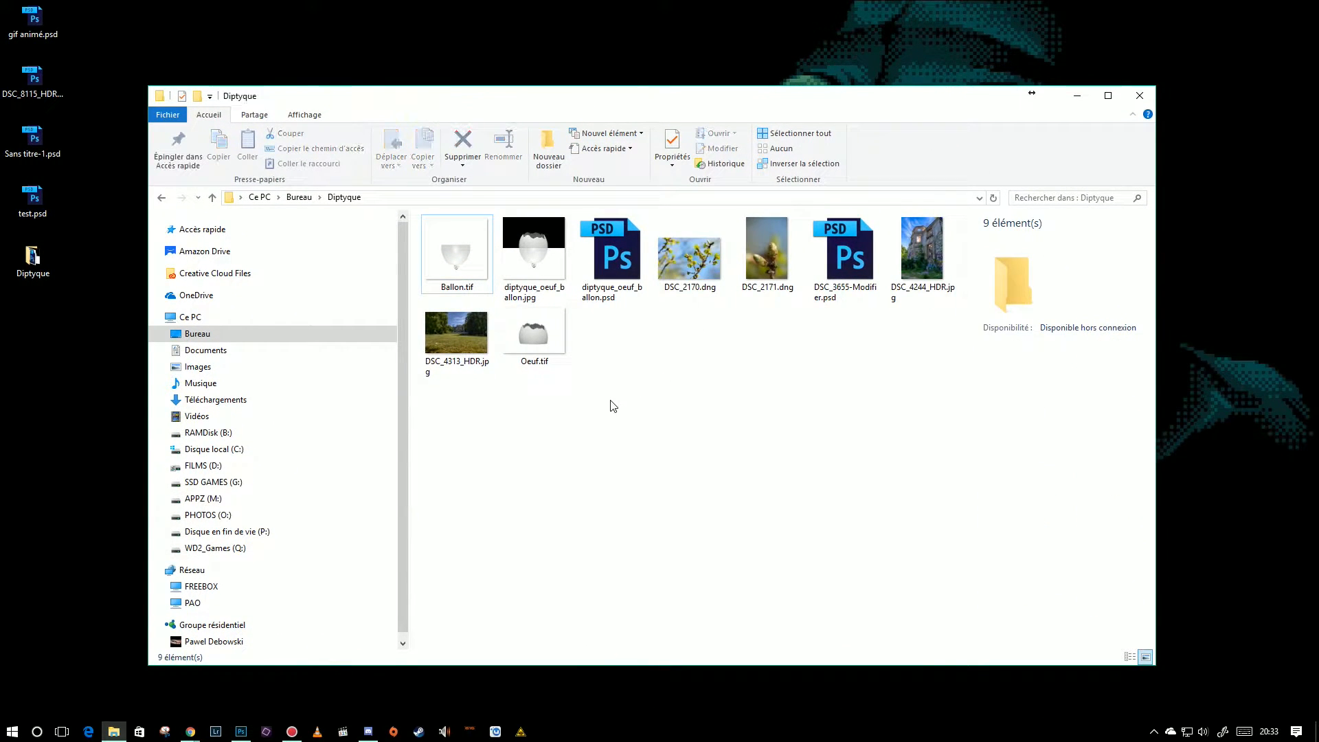
{"action": "left_click", "coordinate": [535, 253]}
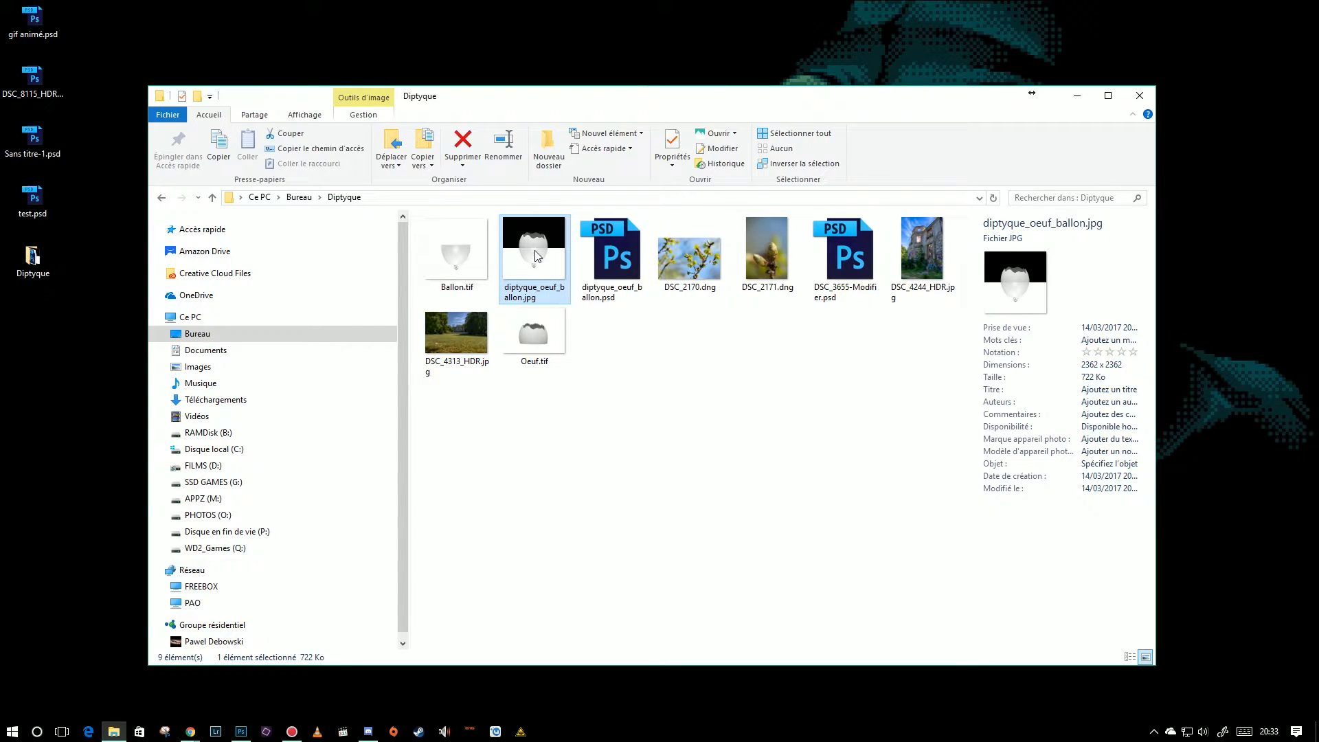
{"action": "left_click", "coordinate": [614, 258]}
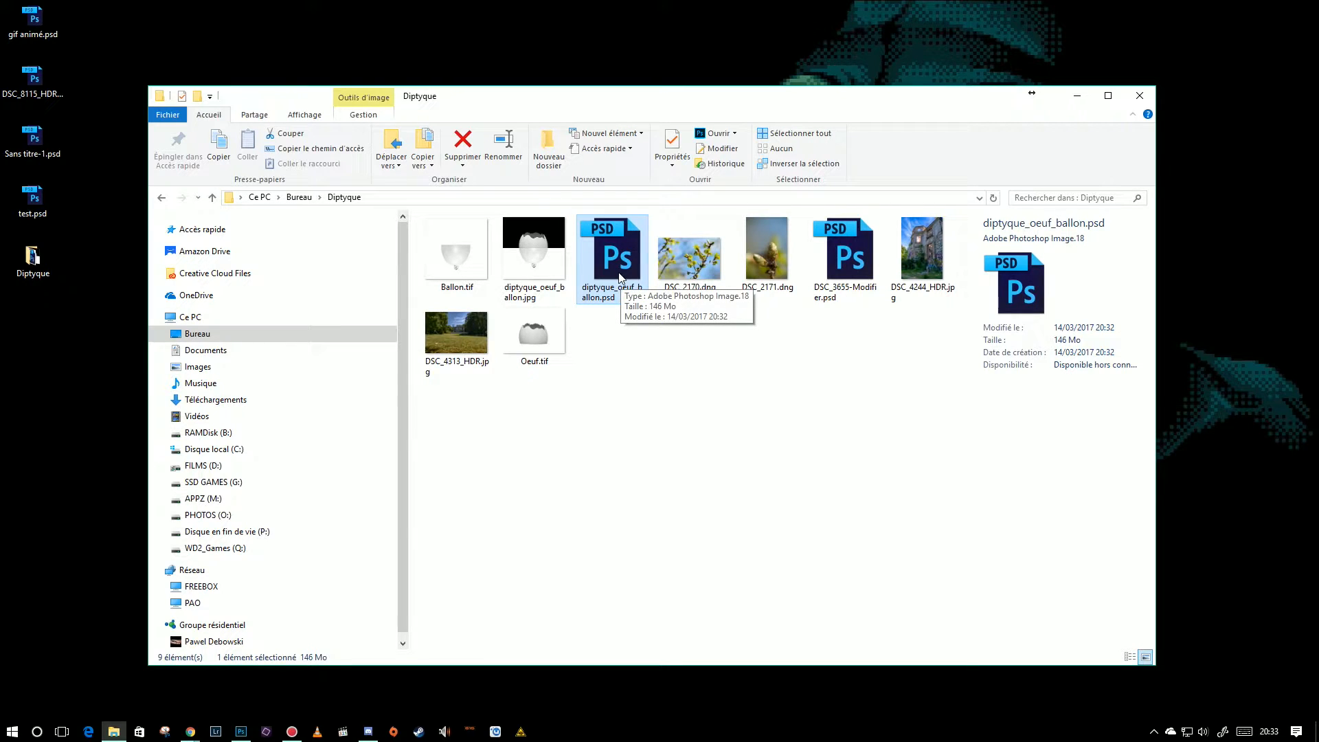
Step: Return to Photoshop, close the finished diptych and create a new 300 × 200 mm RGB document at 300 pixels/inch with a white background
{"action": "left_click", "coordinate": [240, 732]}
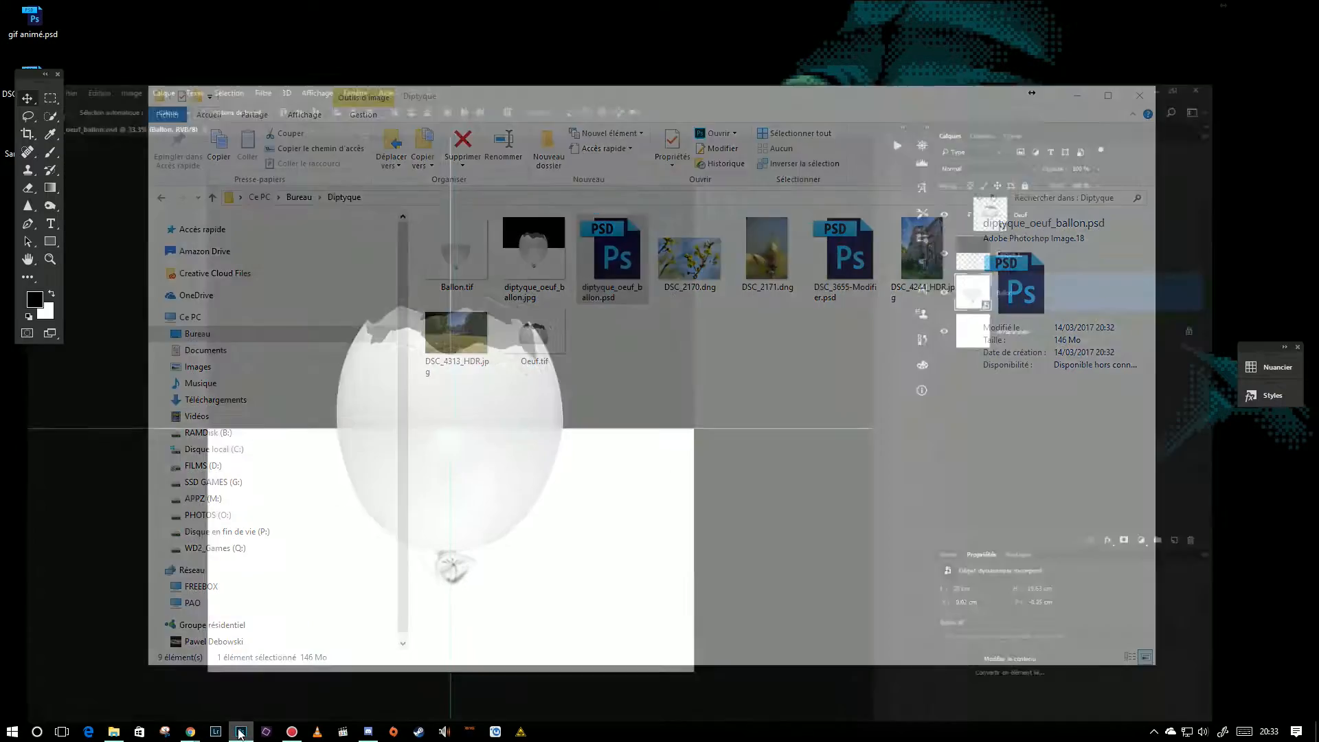
{"action": "left_click", "coordinate": [197, 50]}
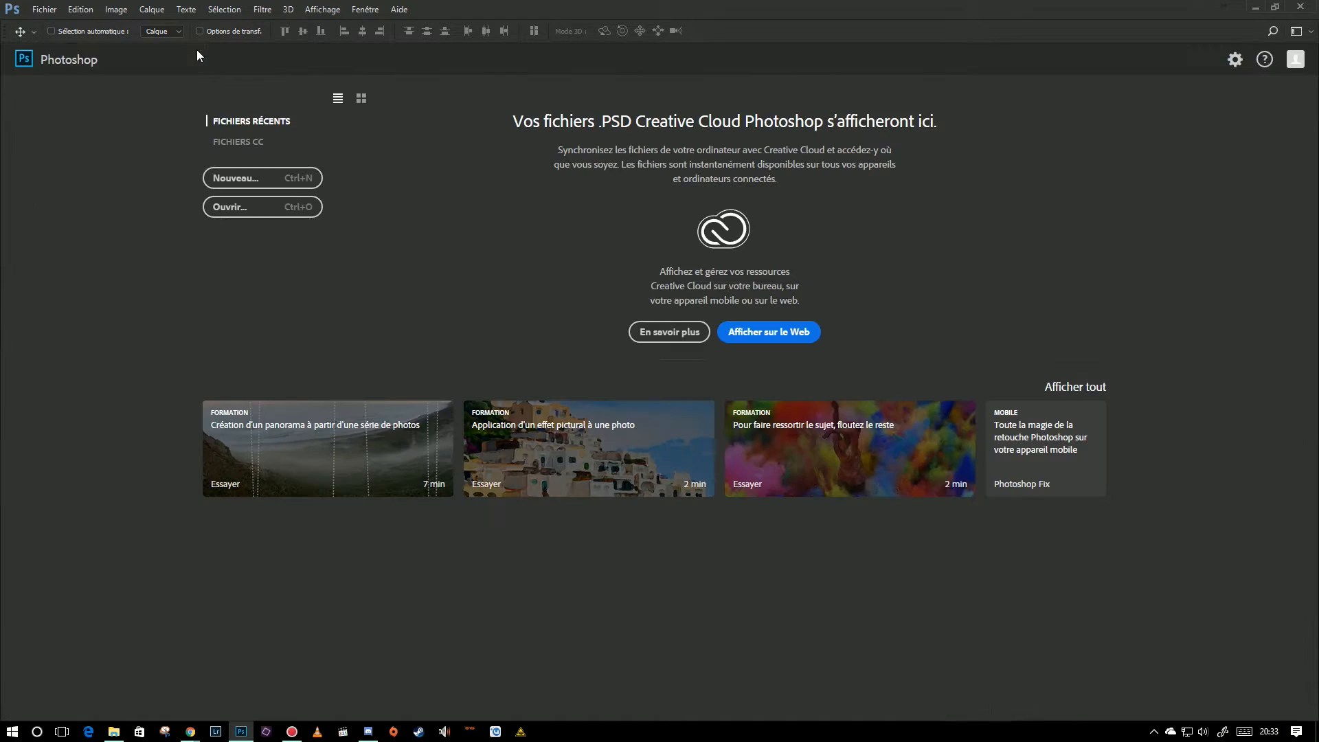
{"action": "left_click", "coordinate": [43, 11]}
{"action": "left_click", "coordinate": [59, 24]}
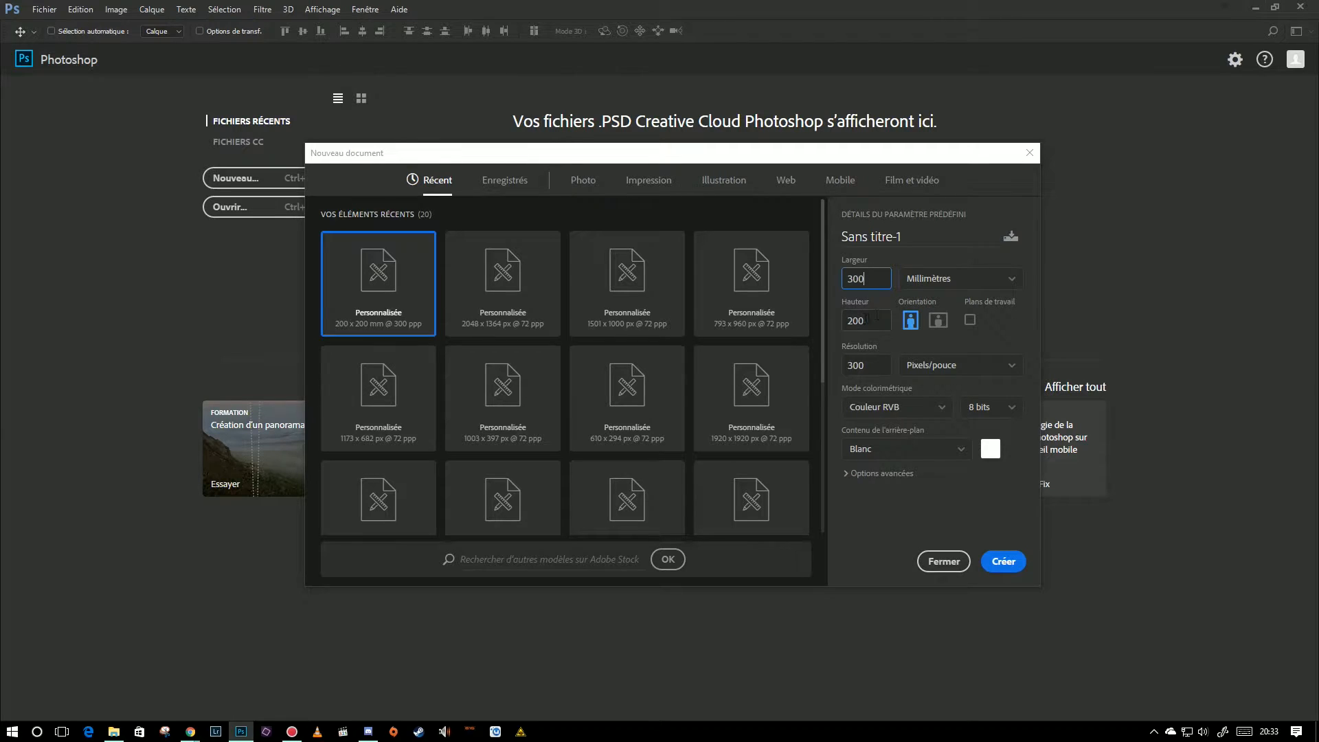
{"action": "key", "text": "Tab"}
{"action": "key", "text": "Tab"}
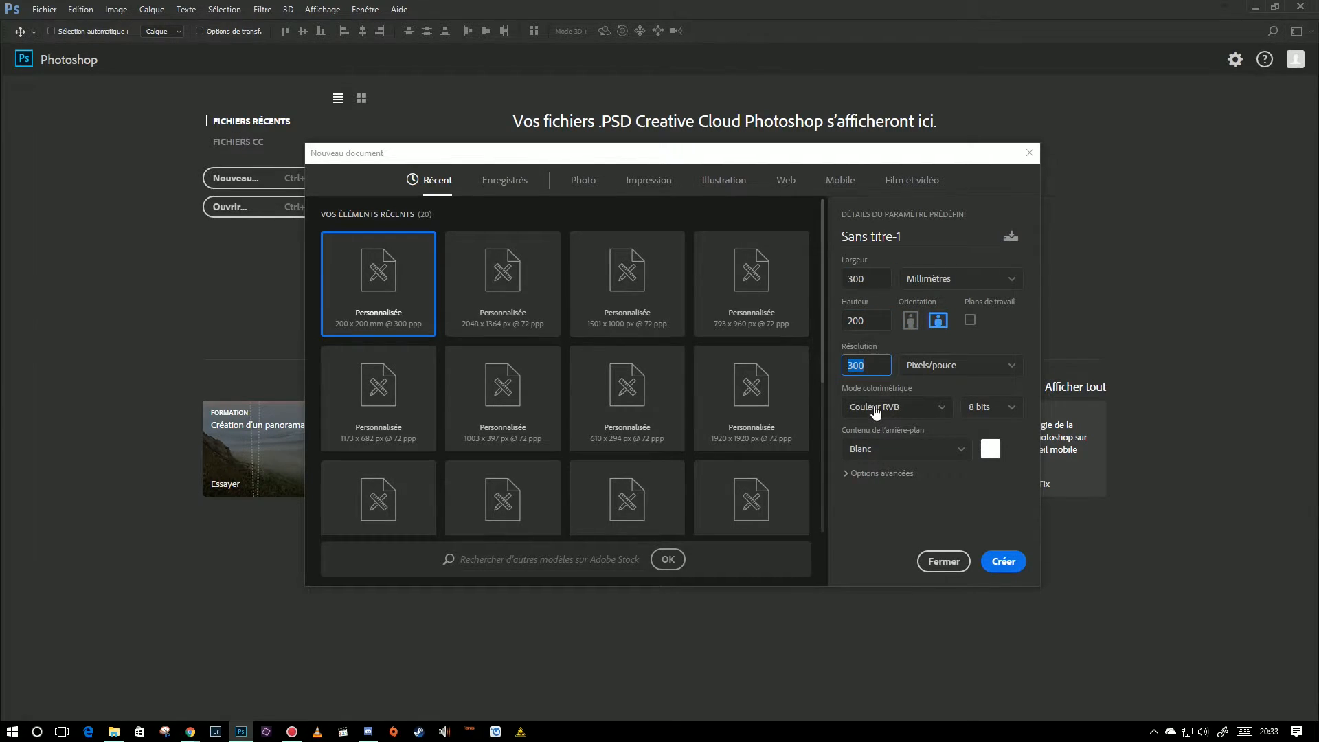
{"action": "left_click", "coordinate": [1002, 562]}
Step: Place DSC_4313_HDR.jpg from the Diptyque folder as an embedded object filling the new canvas
{"action": "left_click", "coordinate": [44, 9]}
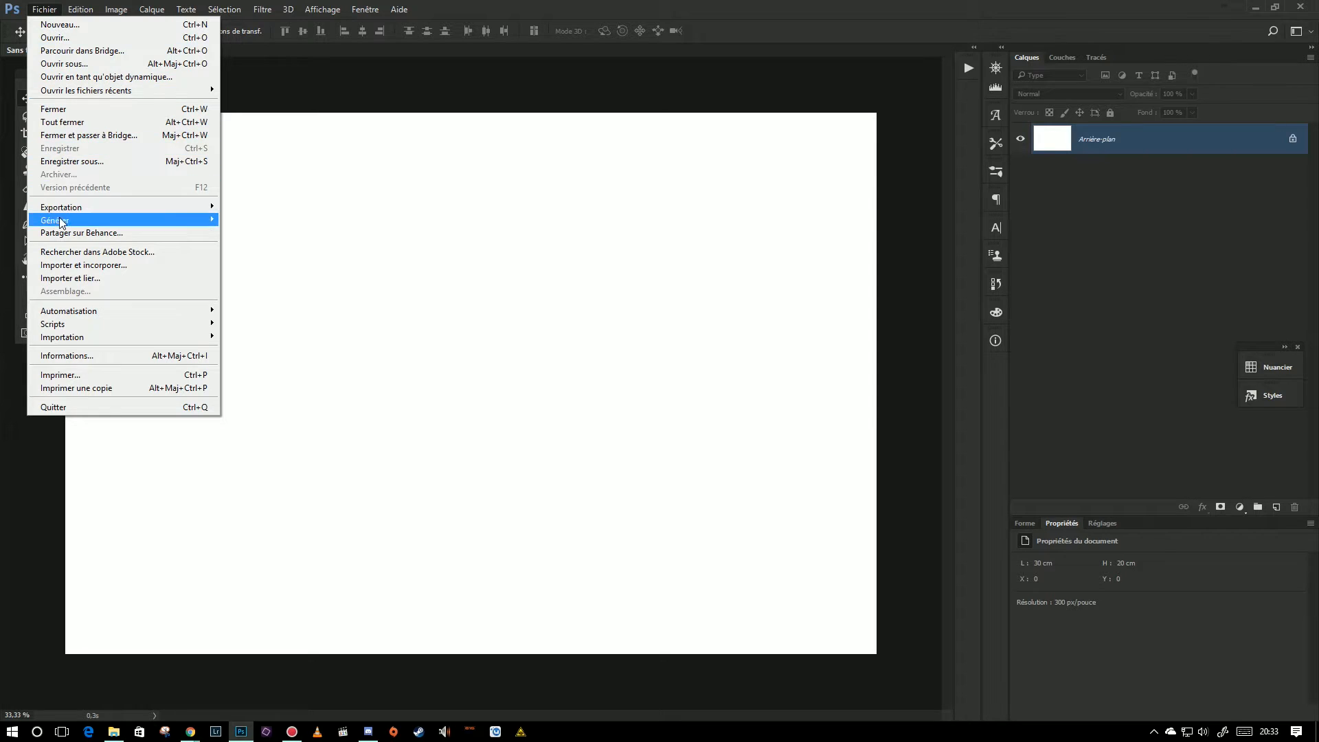
{"action": "left_click", "coordinate": [143, 267]}
{"action": "left_click", "coordinate": [953, 182]}
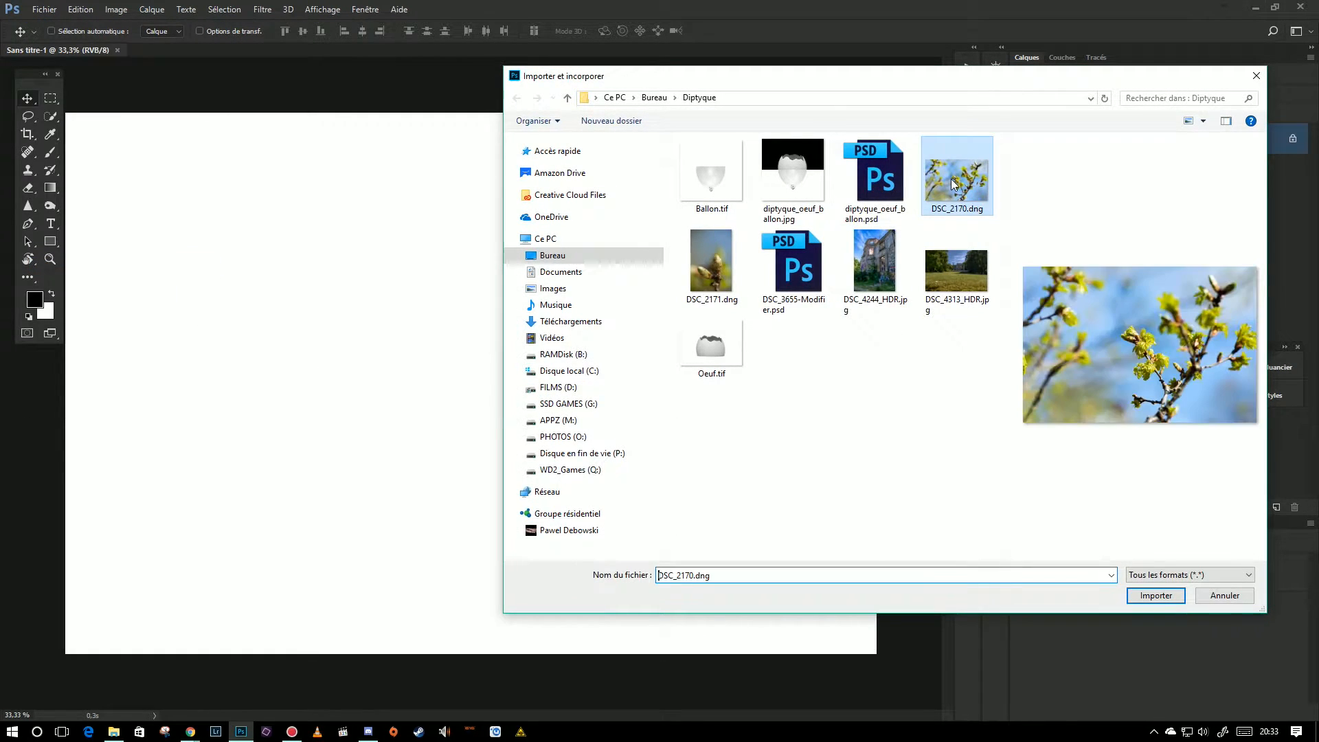
{"action": "left_click", "coordinate": [957, 270]}
{"action": "left_click", "coordinate": [1159, 595]}
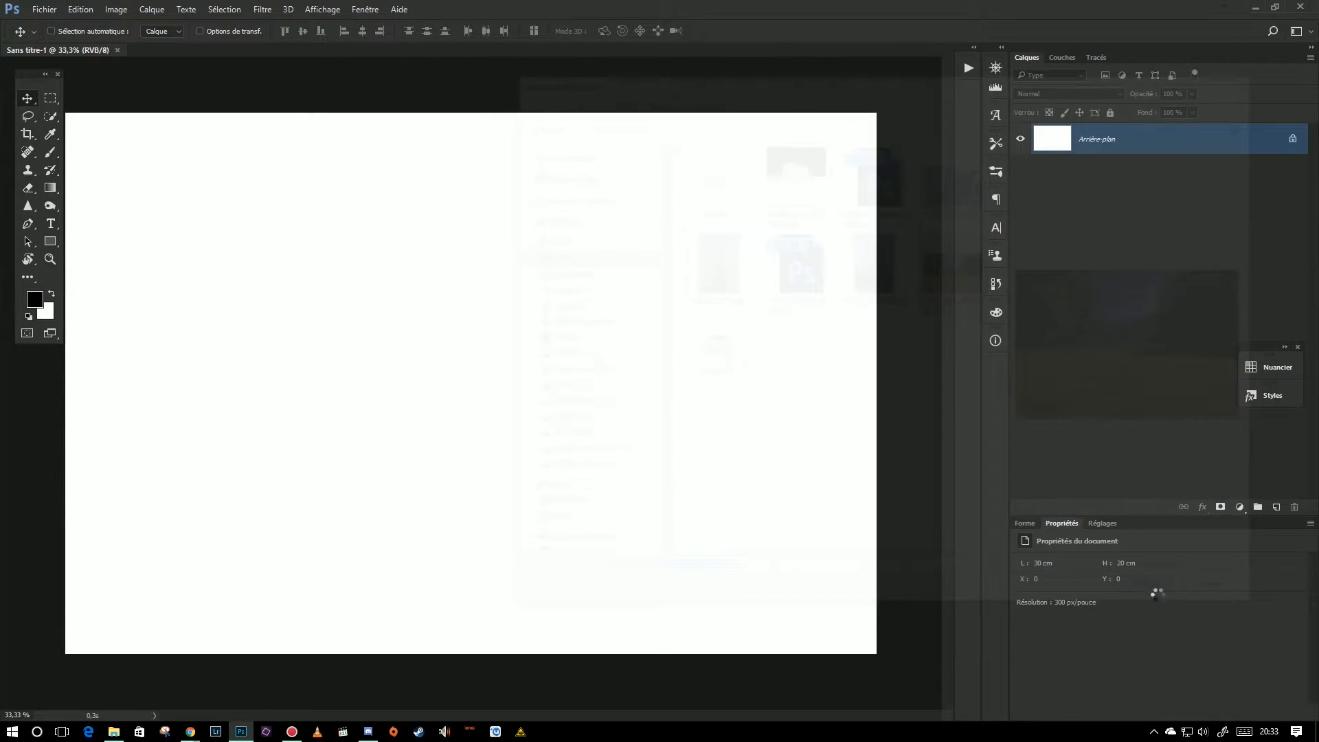
{"action": "key", "text": "Return"}
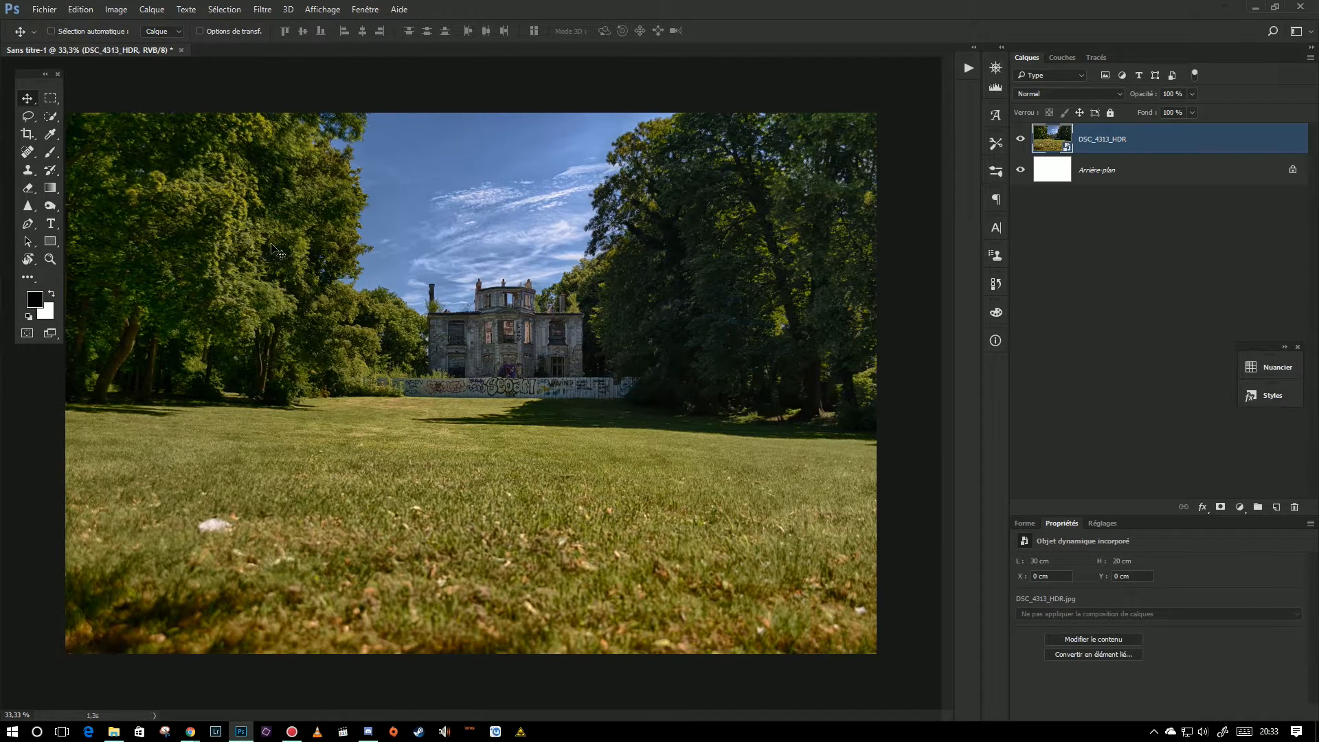
Step: Place DSC_4244_HDR.jpg as an embedded object and move it right to about X 15.33 cm, Y 0 cm
{"action": "left_click", "coordinate": [41, 9]}
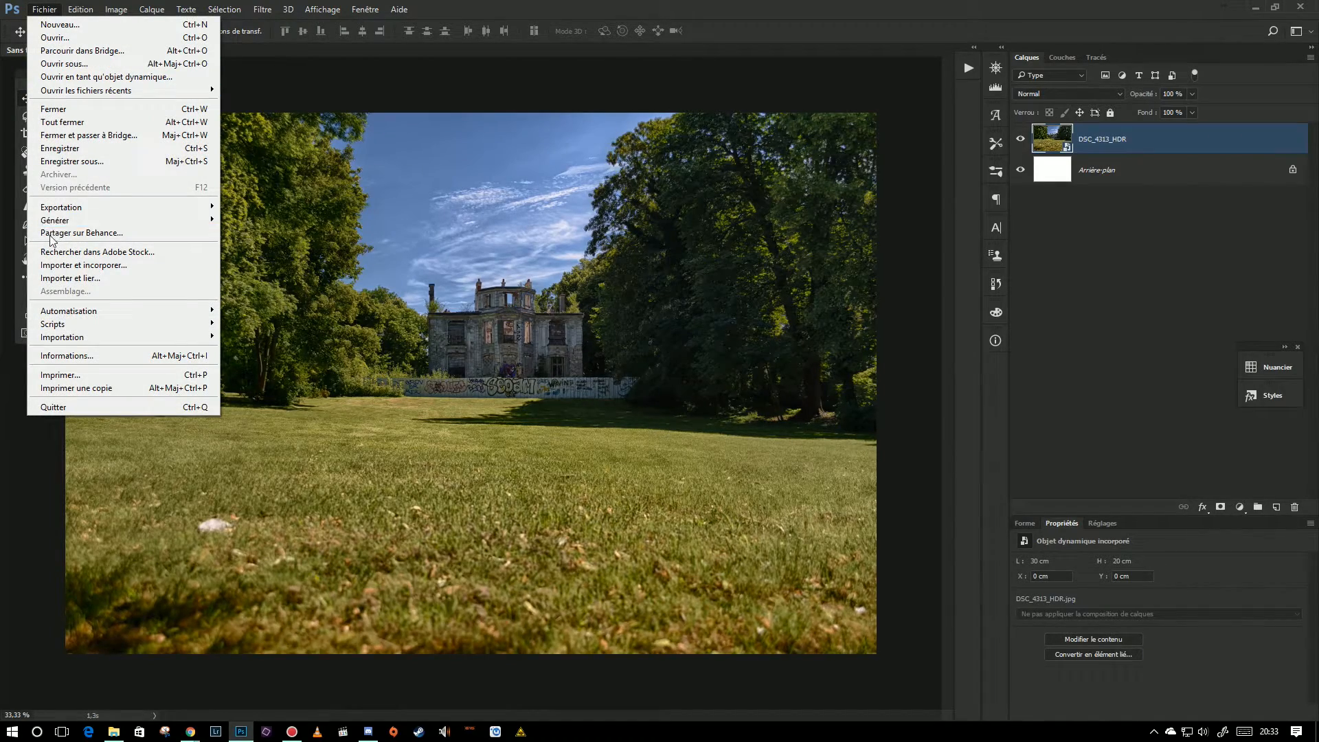
{"action": "left_click", "coordinate": [72, 268]}
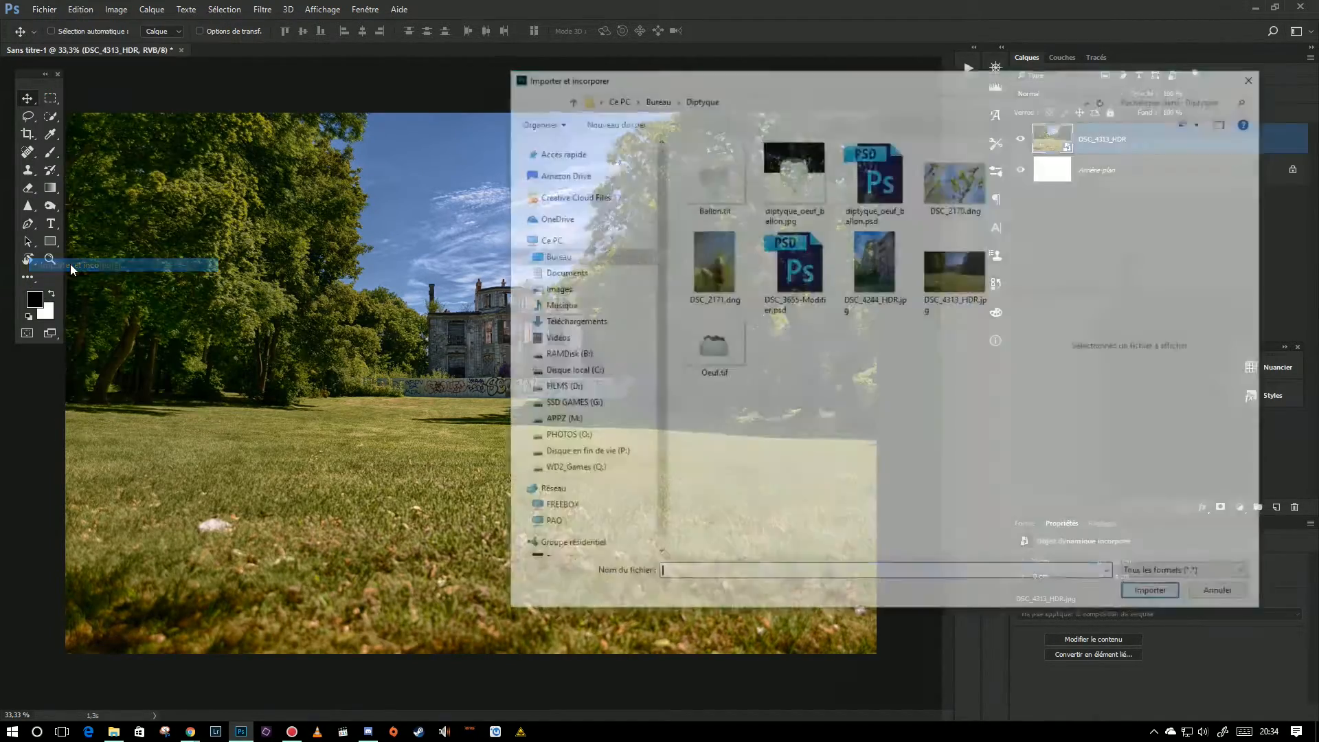
{"action": "left_click", "coordinate": [877, 266]}
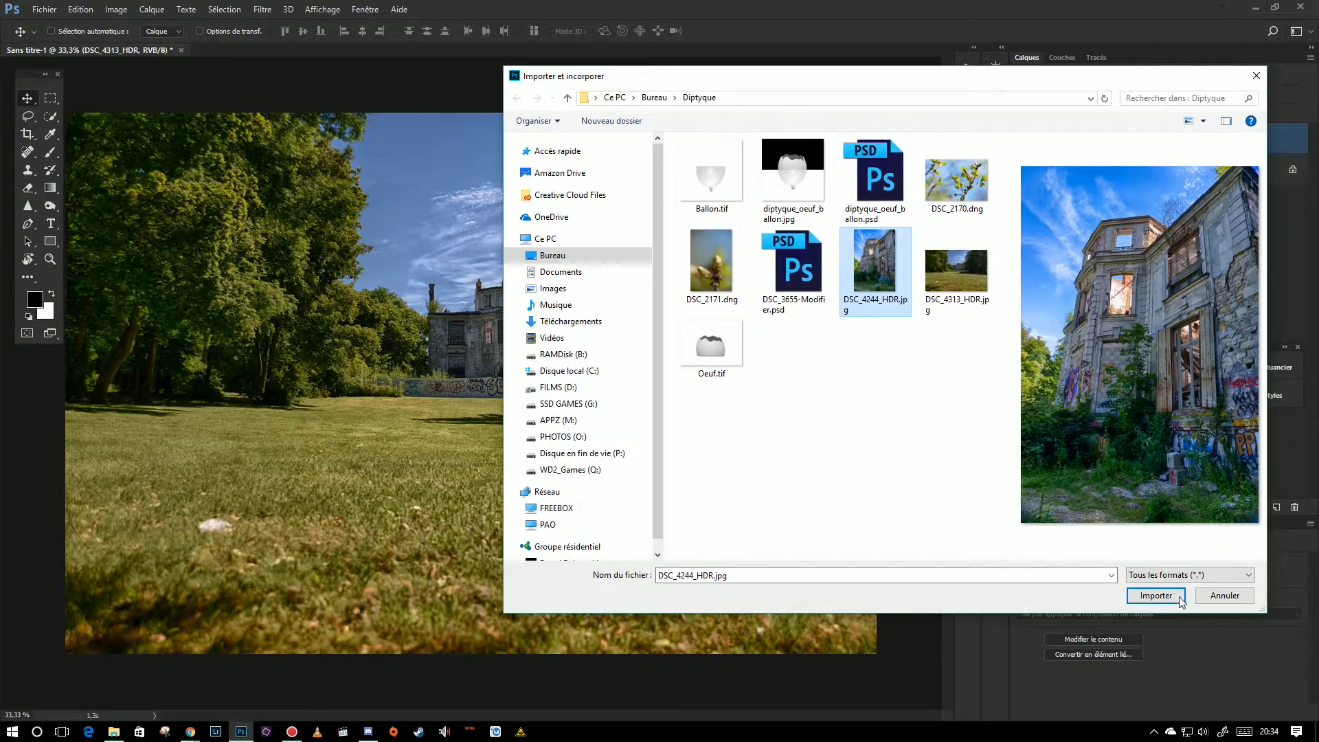
{"action": "left_click", "coordinate": [1156, 595]}
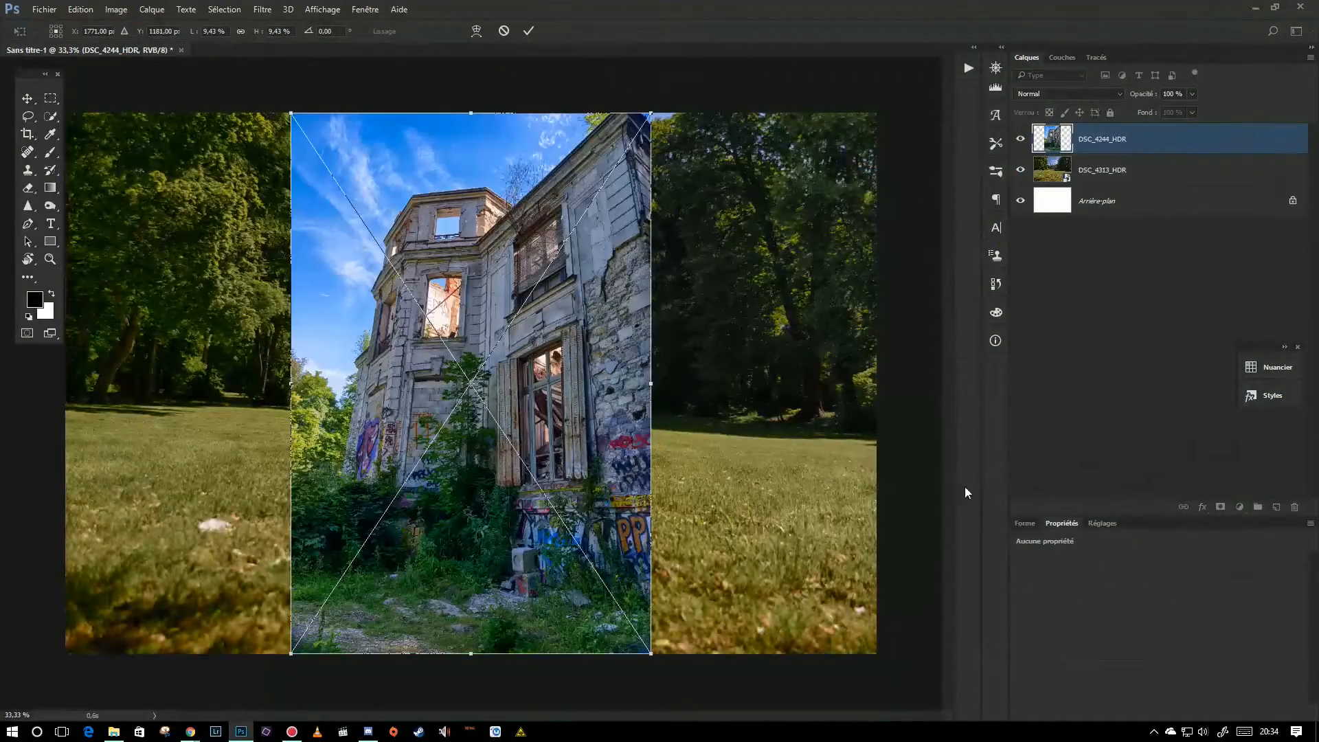
{"action": "key", "text": "Return"}
{"action": "left_click_drag", "start_coordinate": [501, 340], "coordinate": [669, 342]}
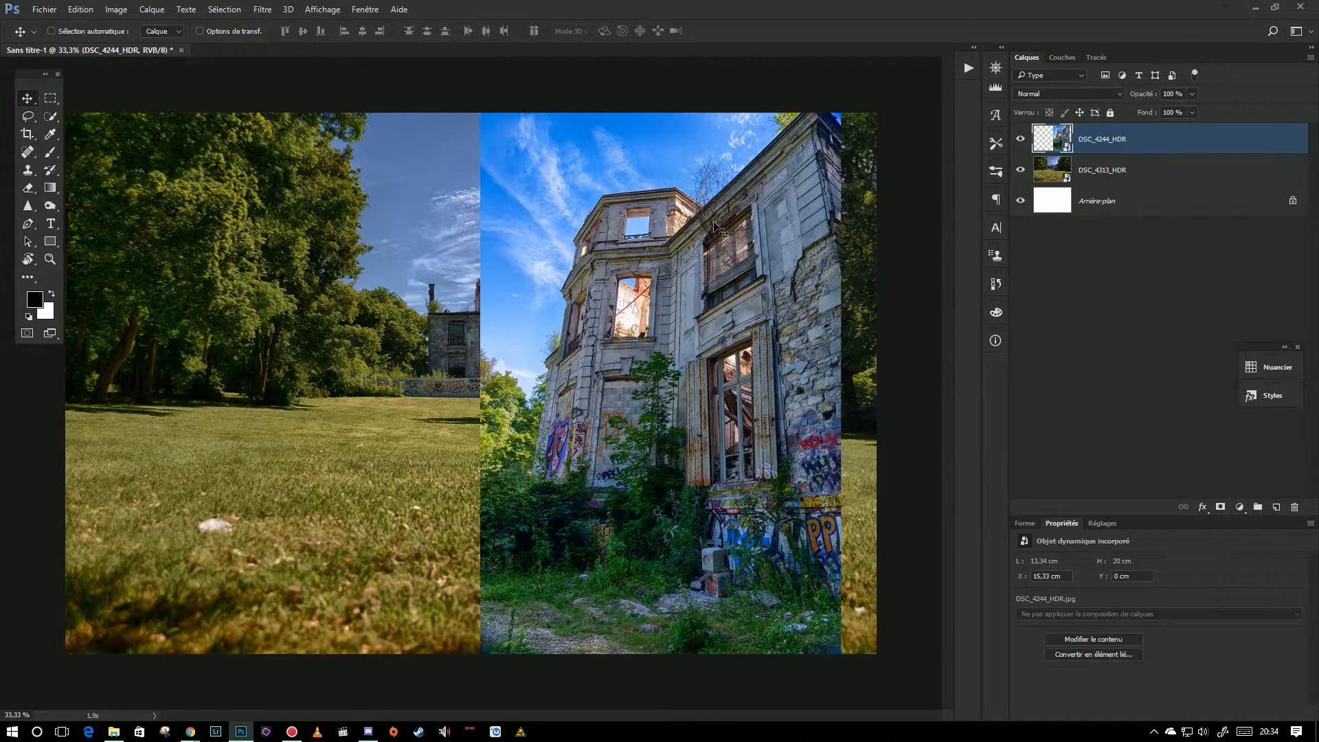
Step: Hide the DSC_4244_HDR layer and zoom out to 16.67 % to leave working space around the canvas
{"action": "left_click", "coordinate": [1020, 141]}
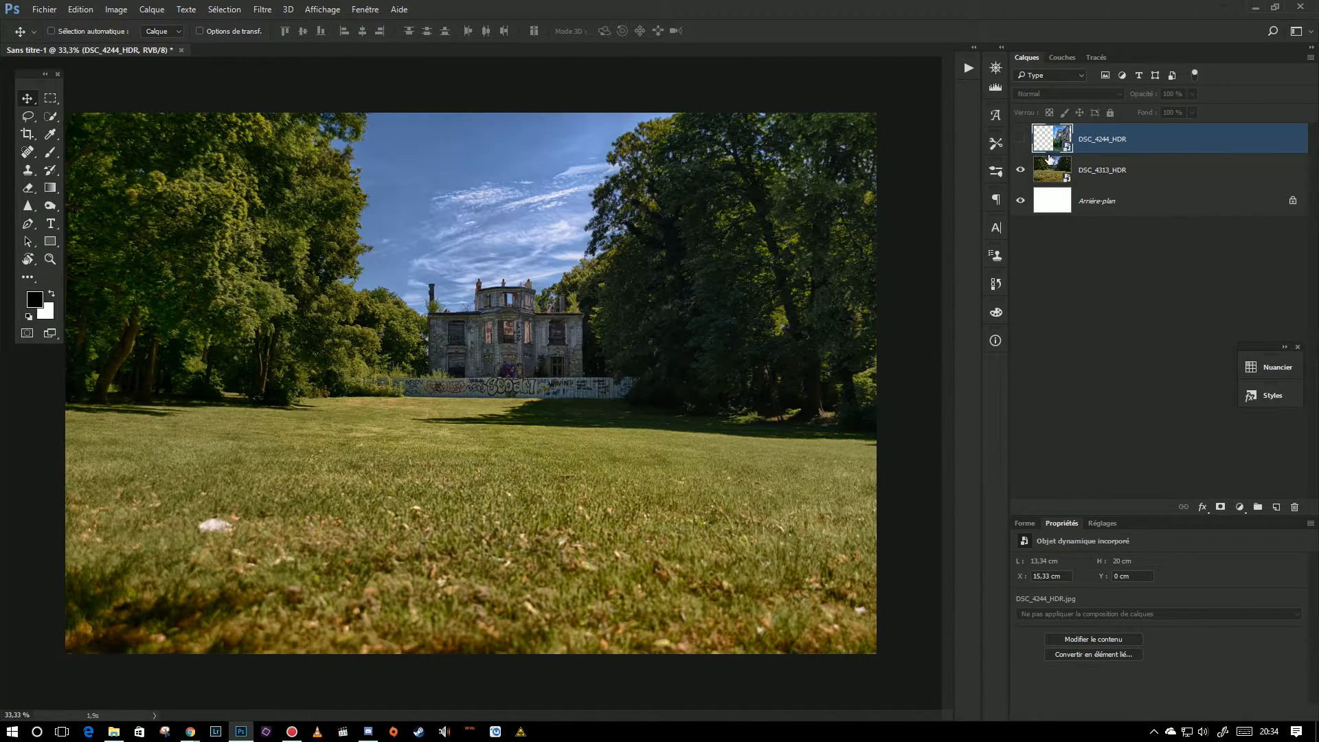
{"action": "left_click", "coordinate": [51, 259]}
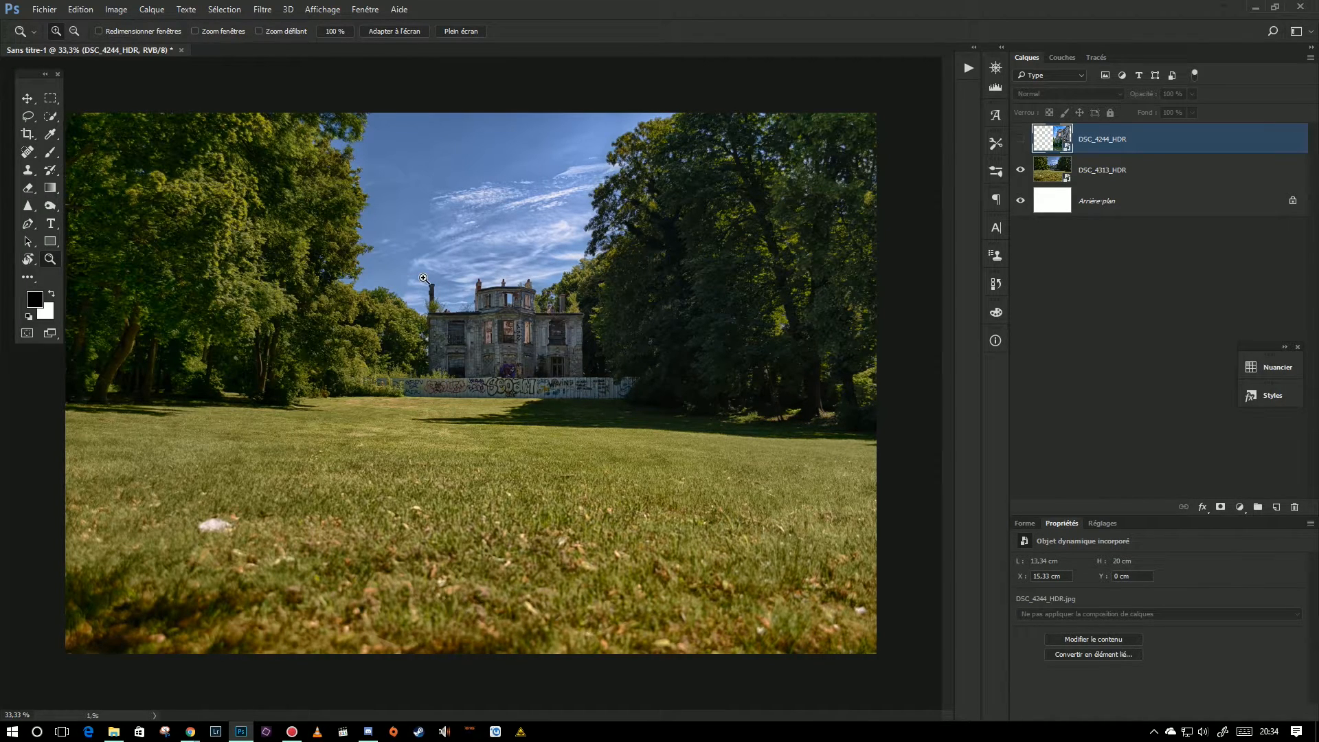
{"action": "left_click", "coordinate": [452, 241], "text": "alt"}
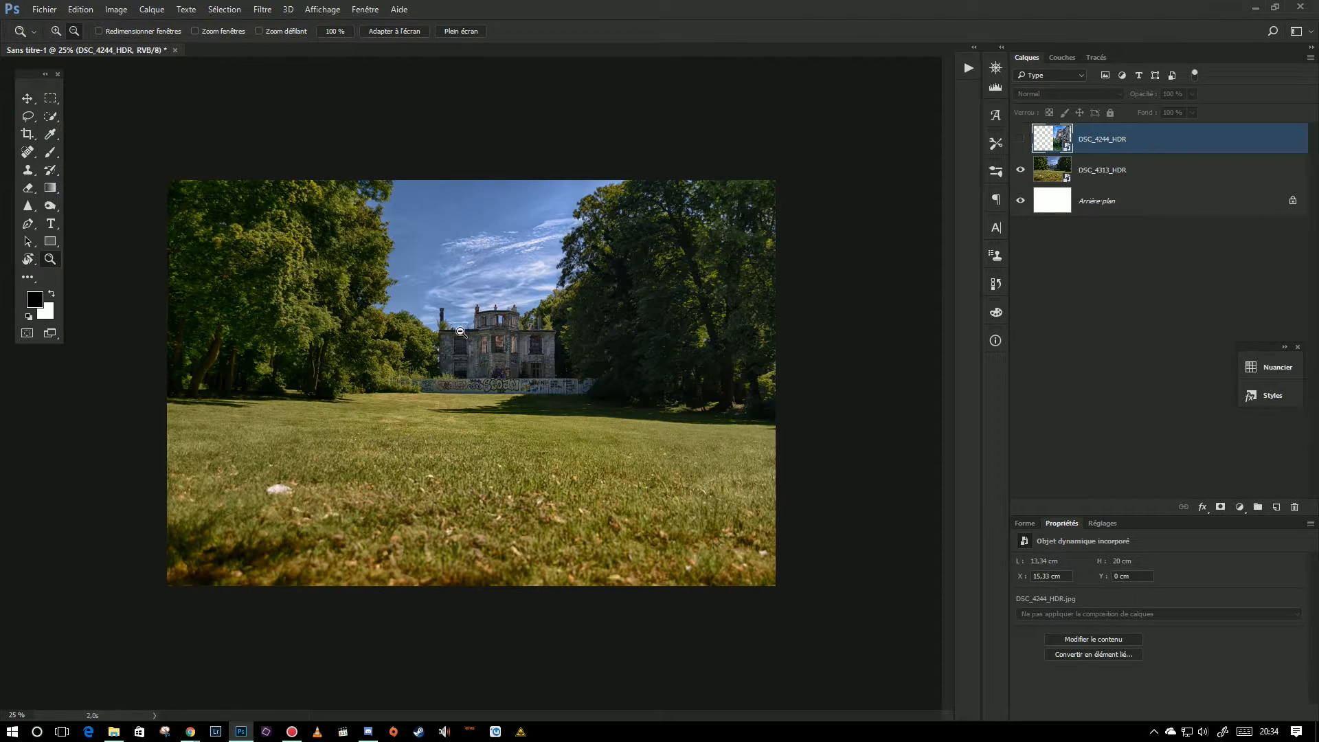
{"action": "left_click", "coordinate": [461, 332], "text": "alt"}
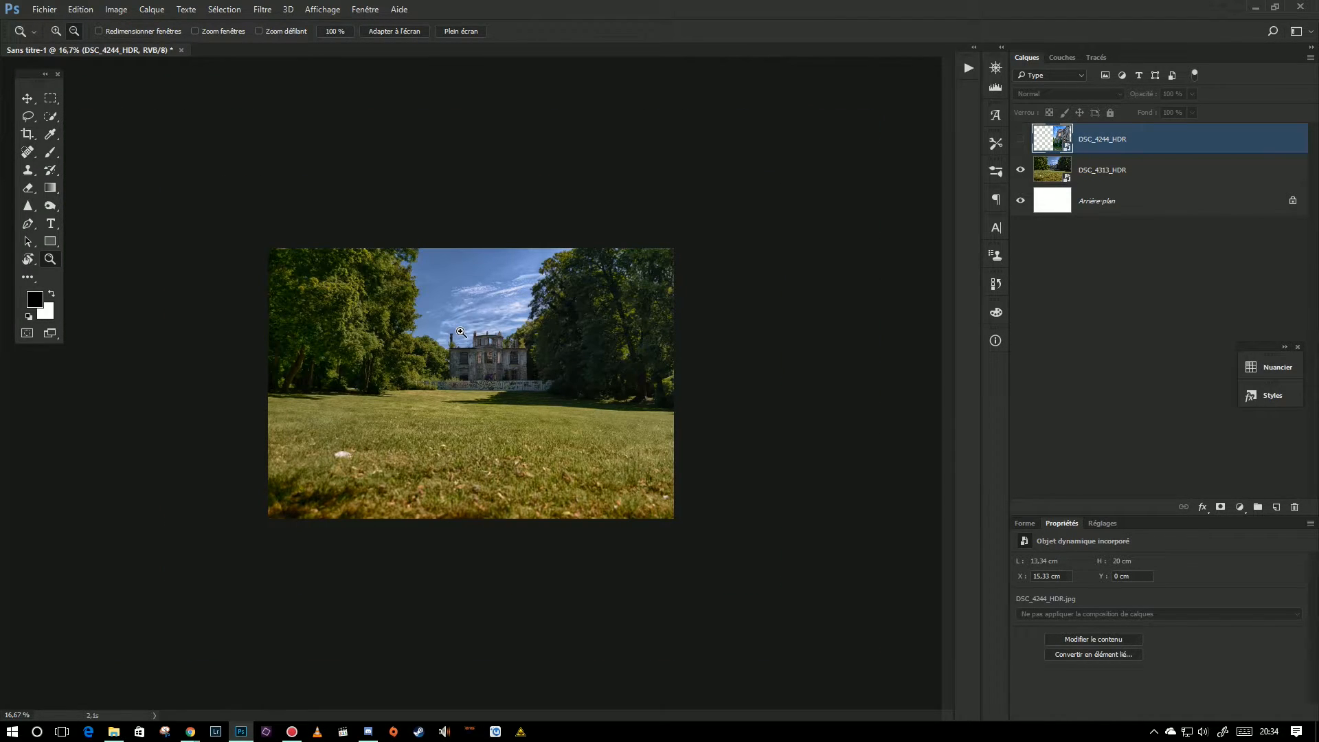
{"action": "left_click", "coordinate": [29, 102]}
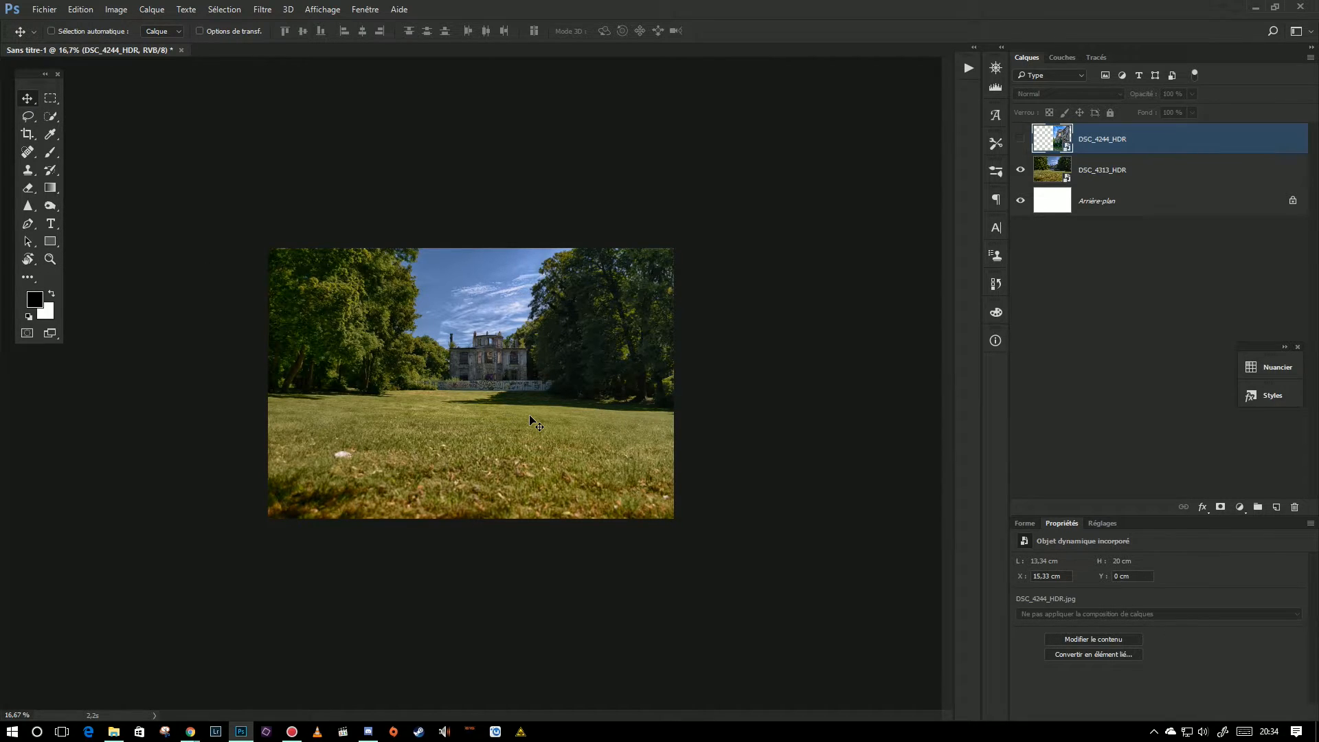
{"action": "key", "text": "ctrl+space"}
{"action": "left_click", "coordinate": [465, 302], "text": "ctrl+alt"}
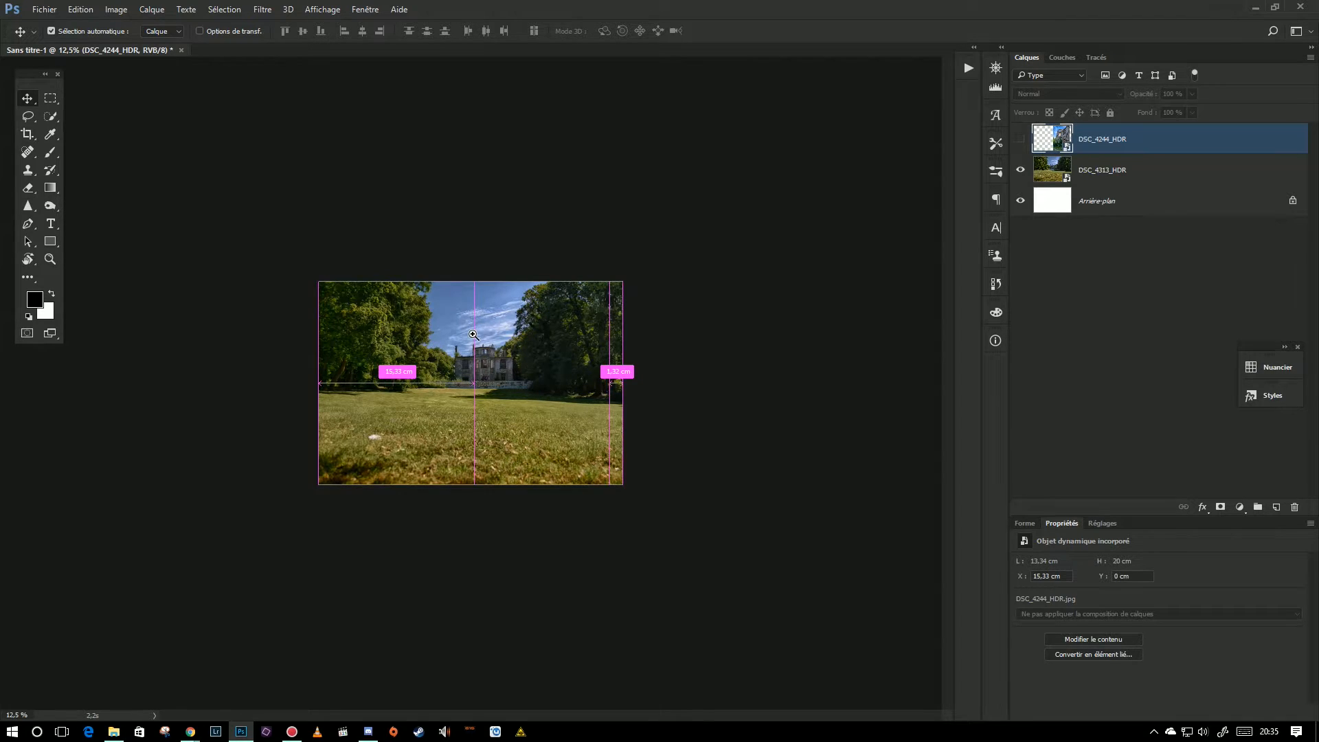
{"action": "left_click", "coordinate": [473, 334], "text": "ctrl"}
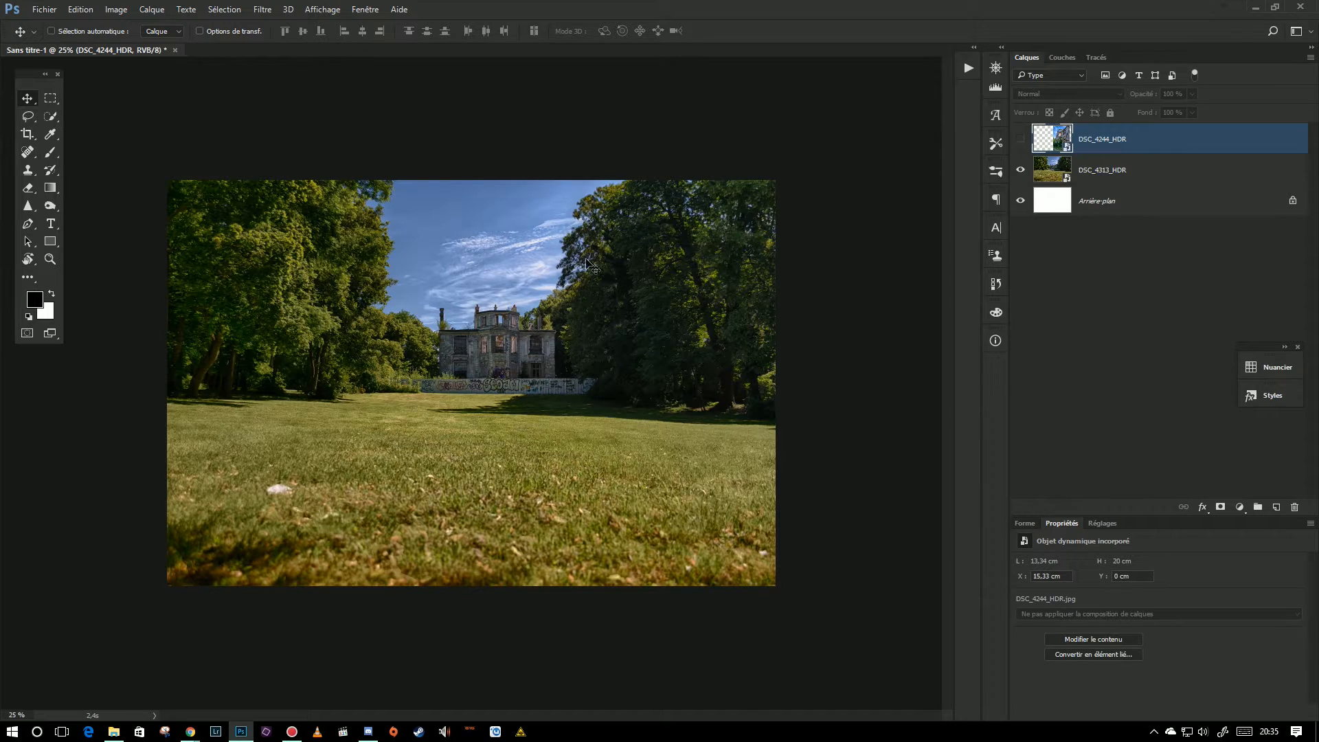
{"action": "key", "text": "ctrl+space"}
{"action": "left_click", "coordinate": [477, 313], "text": "ctrl"}
{"action": "left_click", "coordinate": [476, 320], "text": "ctrl+alt"}
{"action": "left_click", "coordinate": [477, 320], "text": "ctrl+alt"}
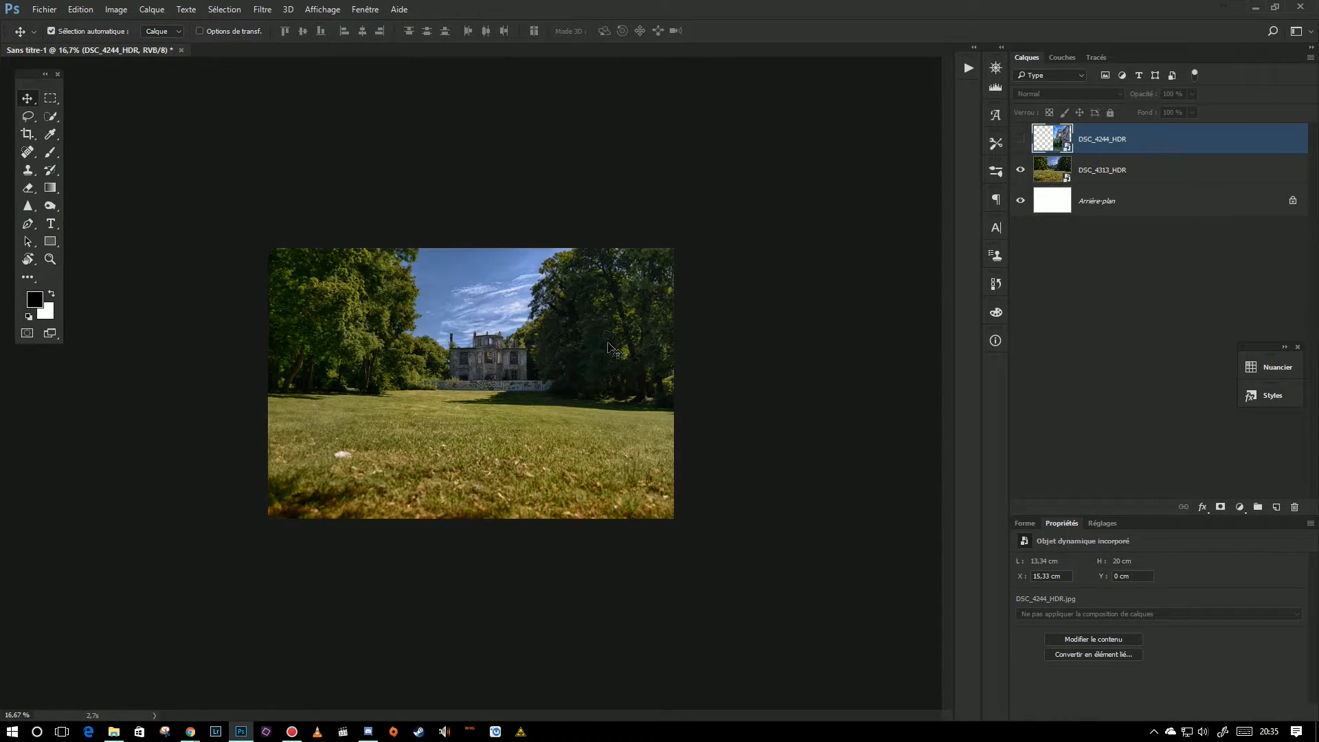
Step: Scale DSC_4313_HDR proportionally to about 43.7 × 29.2 cm at X −13.7 cm, Y −4.6 cm, and show the DSC_4244_HDR layer again
{"action": "left_click", "coordinate": [1086, 177]}
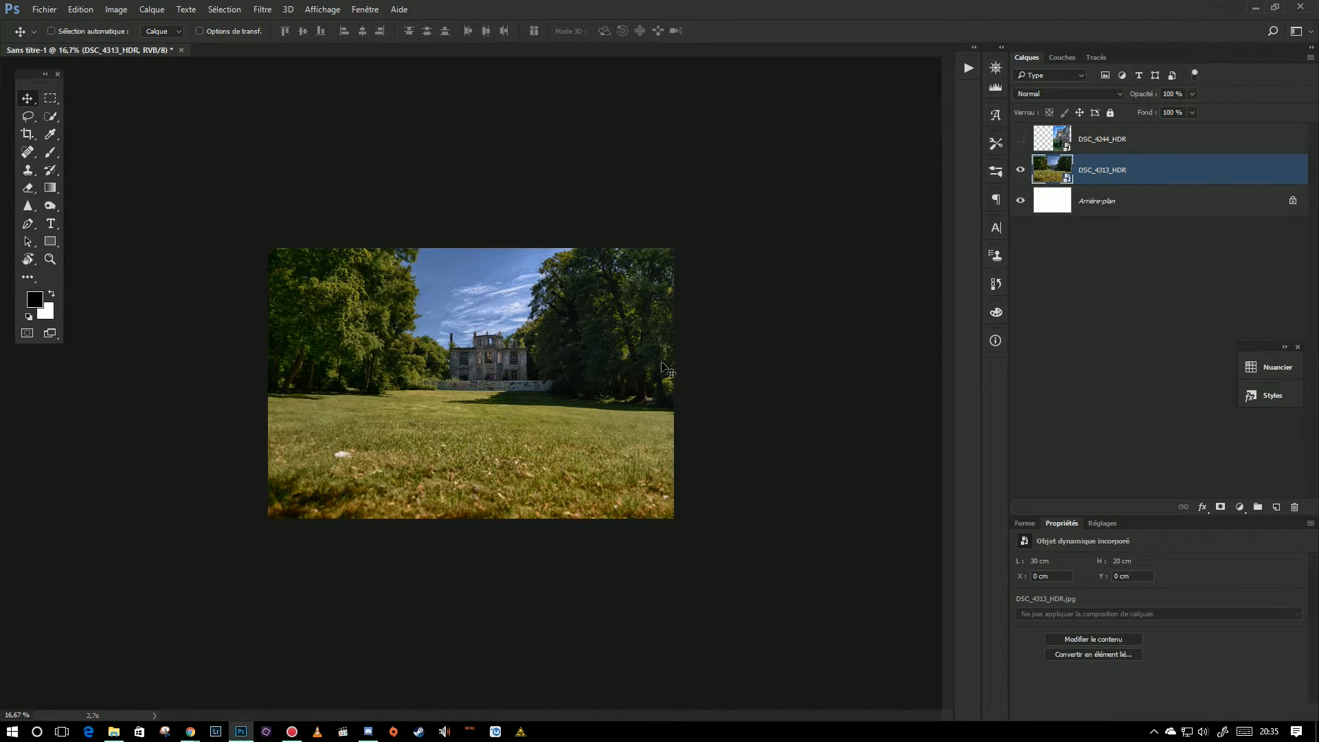
{"action": "key", "text": "ctrl"}
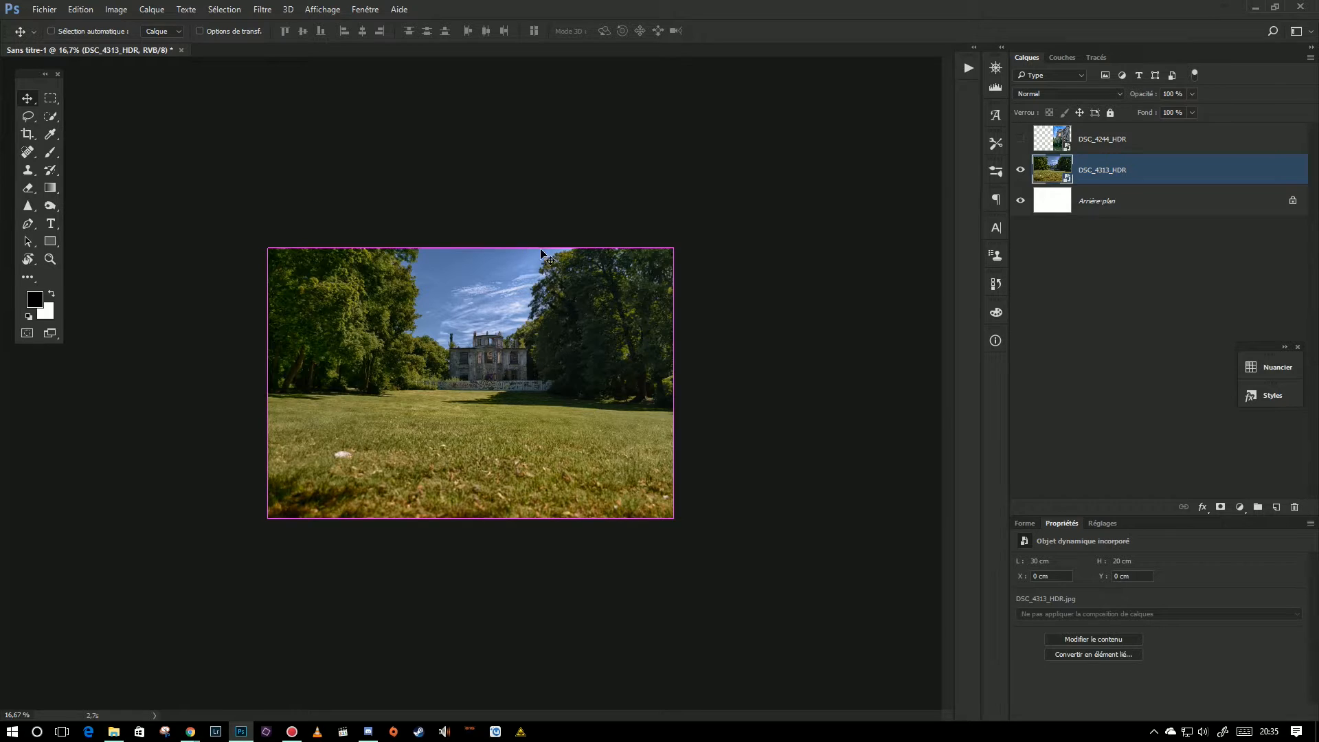
{"action": "left_click", "coordinate": [78, 10]}
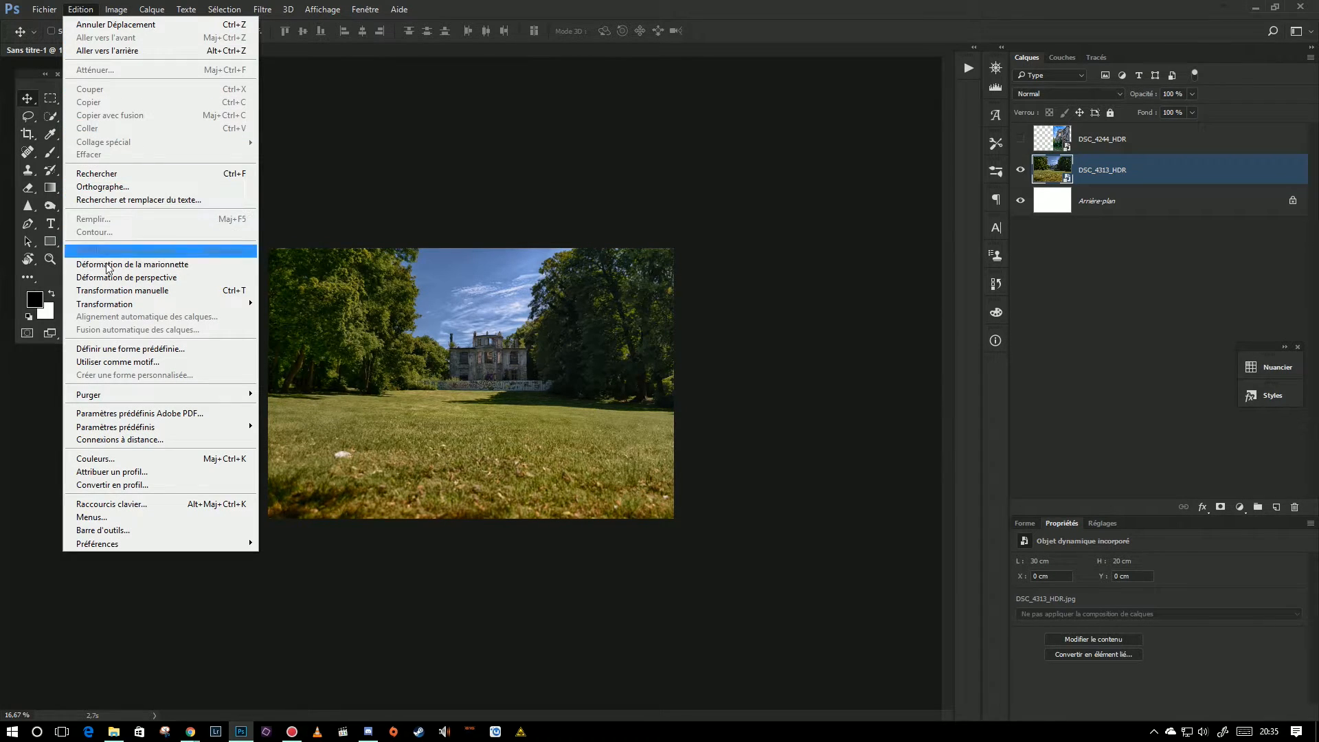
{"action": "left_click", "coordinate": [174, 295]}
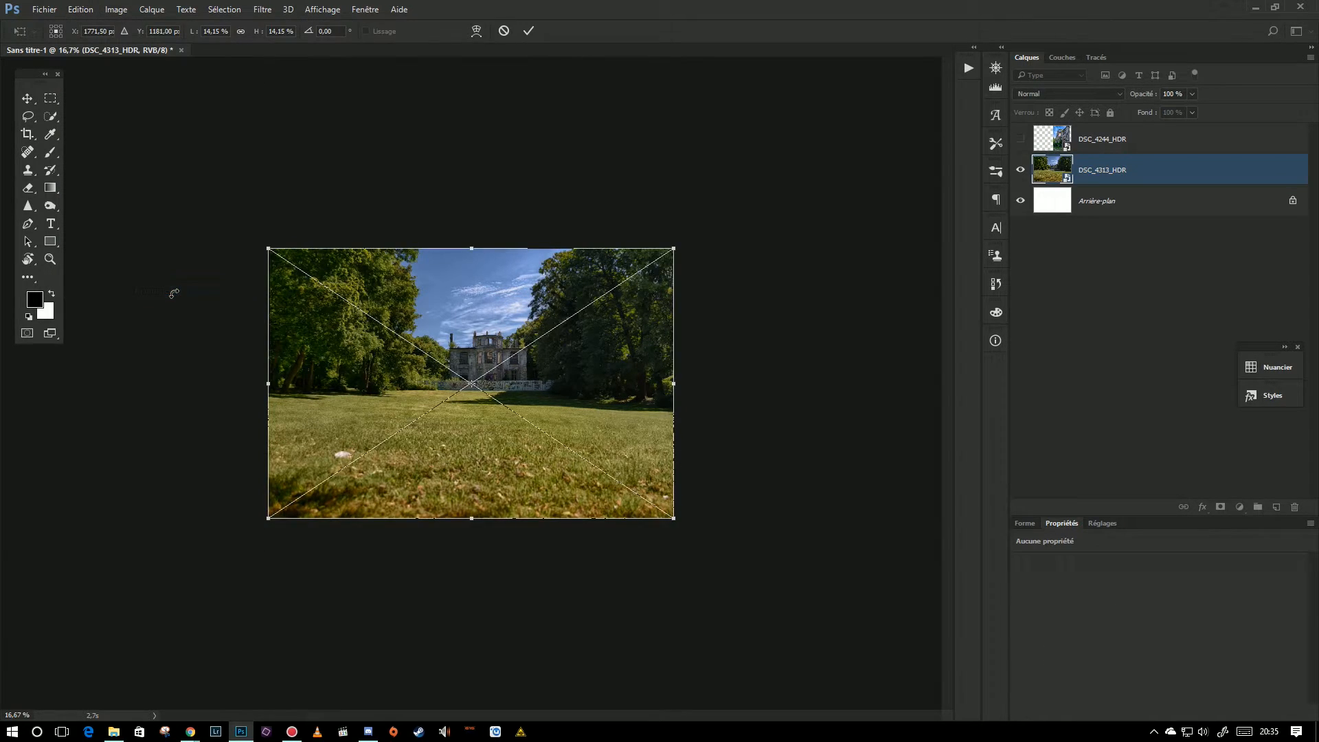
{"action": "left_click", "coordinate": [240, 32]}
{"action": "left_click_drag", "start_coordinate": [671, 251], "coordinate": [856, 126]}
{"action": "left_click_drag", "start_coordinate": [744, 308], "coordinate": [543, 371]}
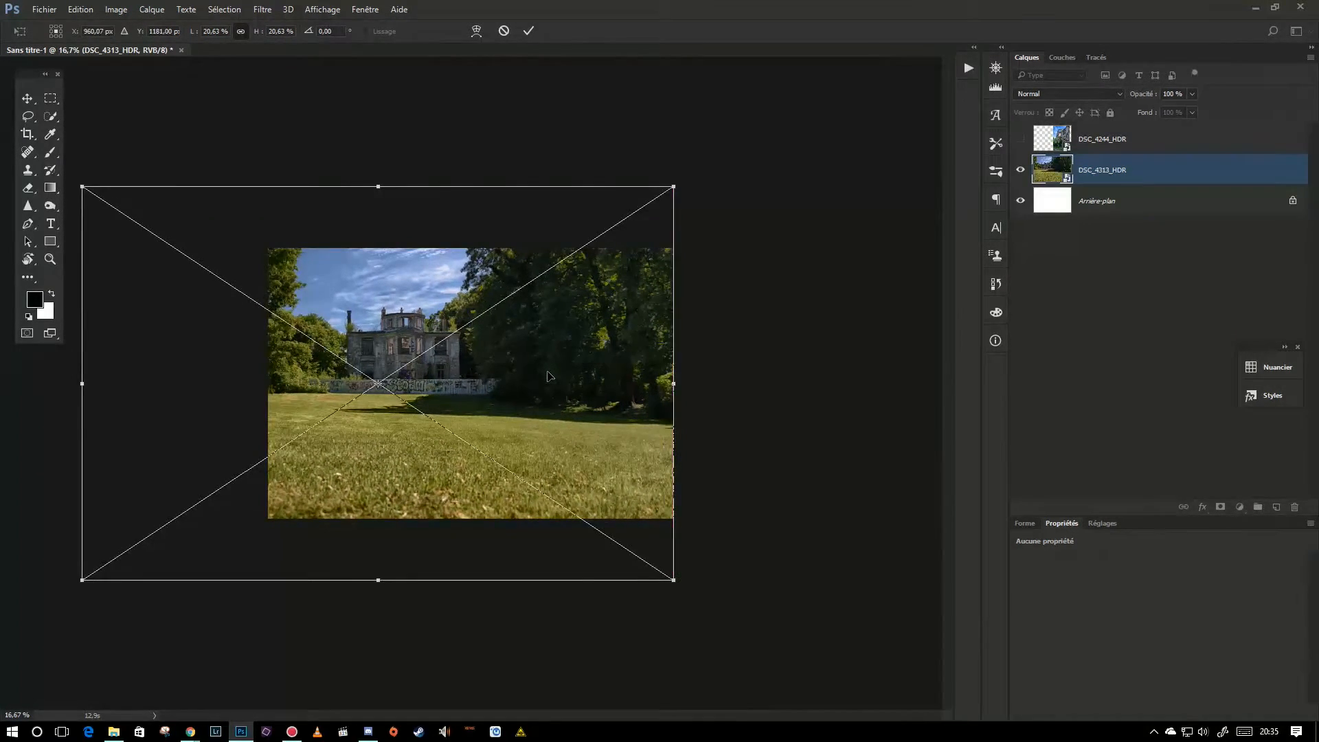
{"action": "left_click", "coordinate": [528, 31]}
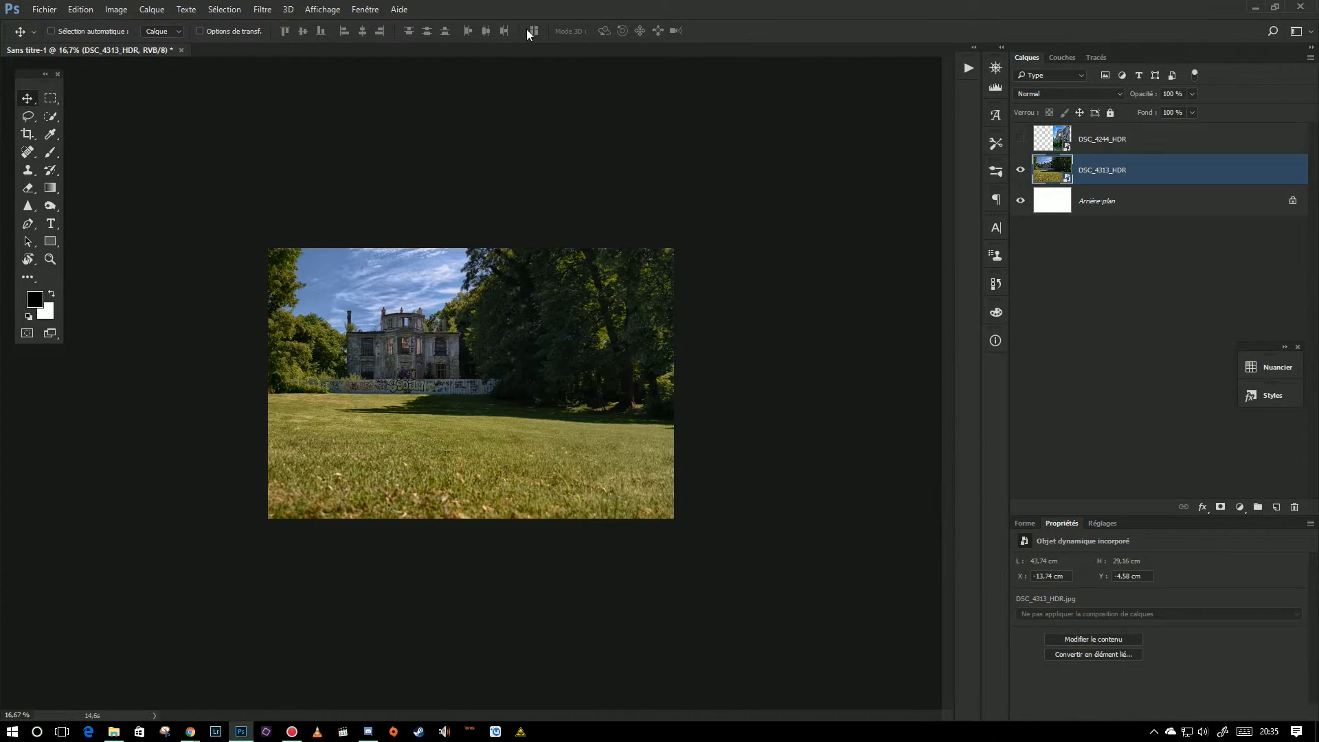
{"action": "left_click", "coordinate": [1019, 141]}
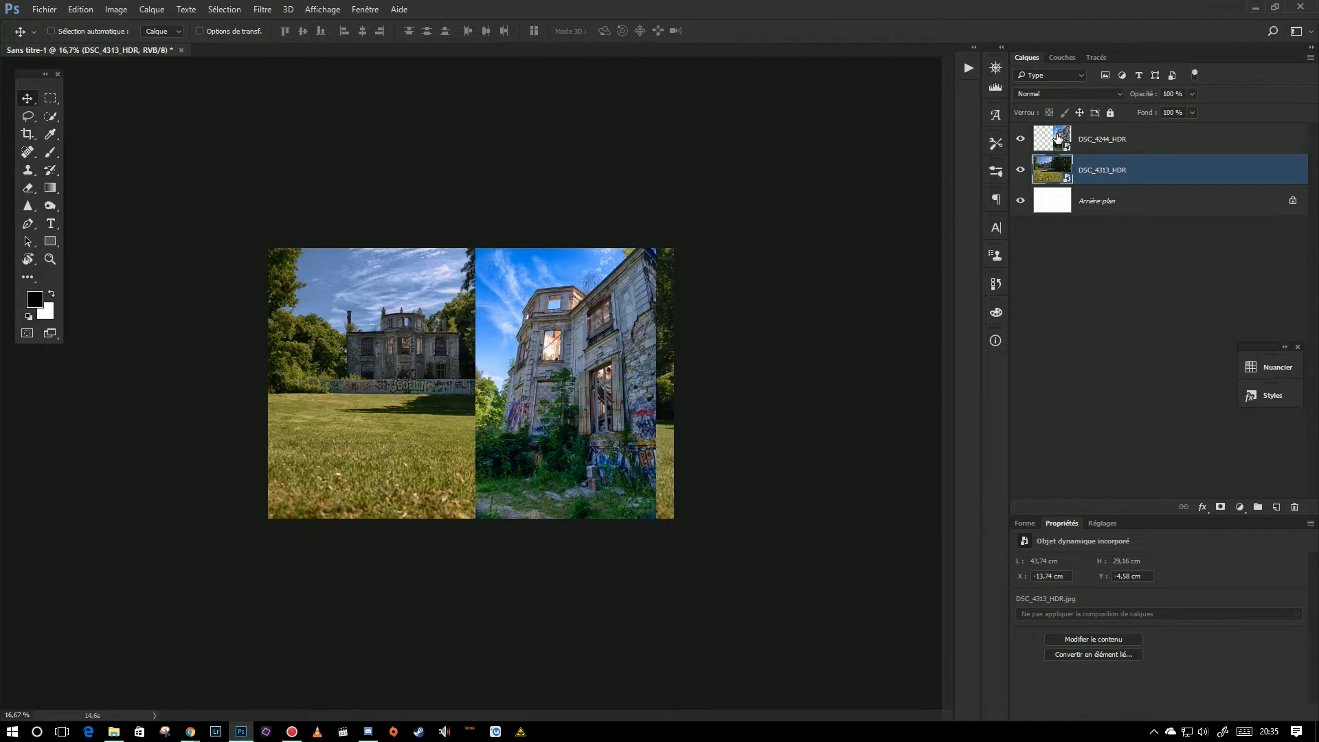
{"action": "left_click", "coordinate": [1058, 139]}
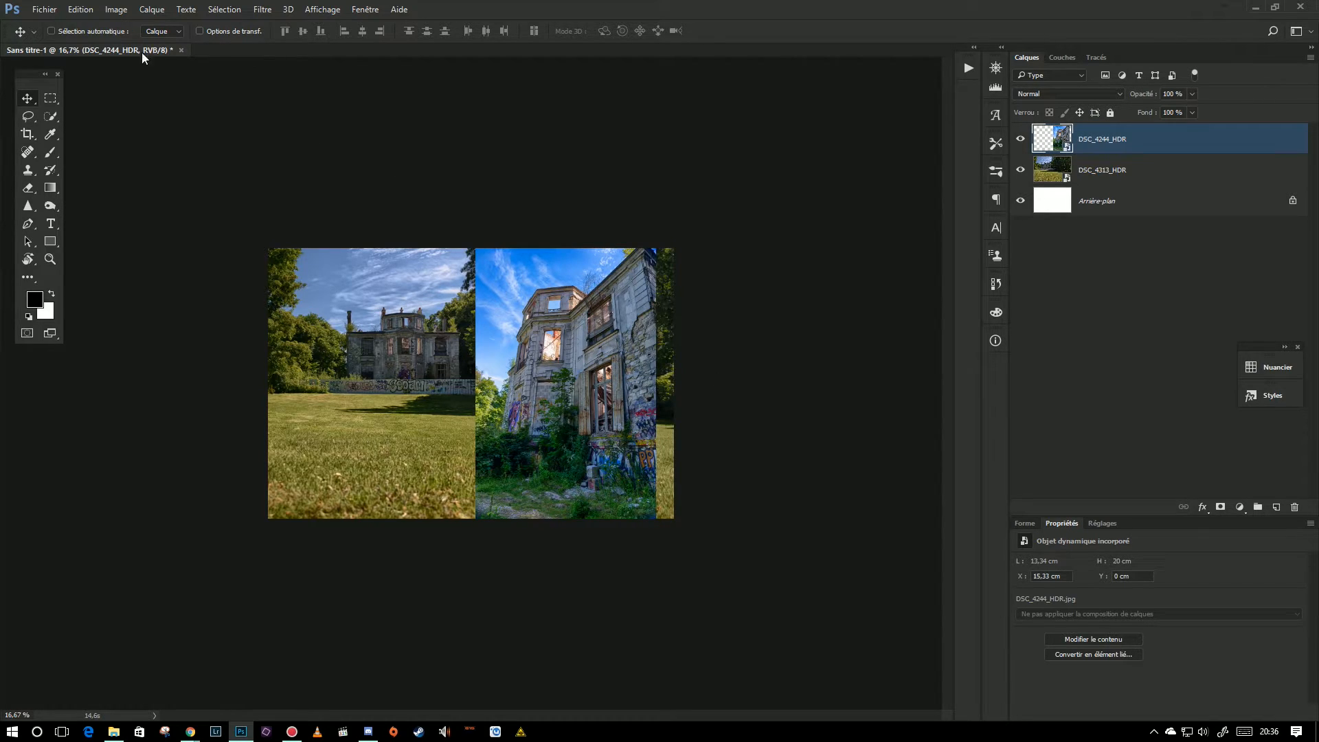
{"action": "left_click", "coordinate": [83, 10]}
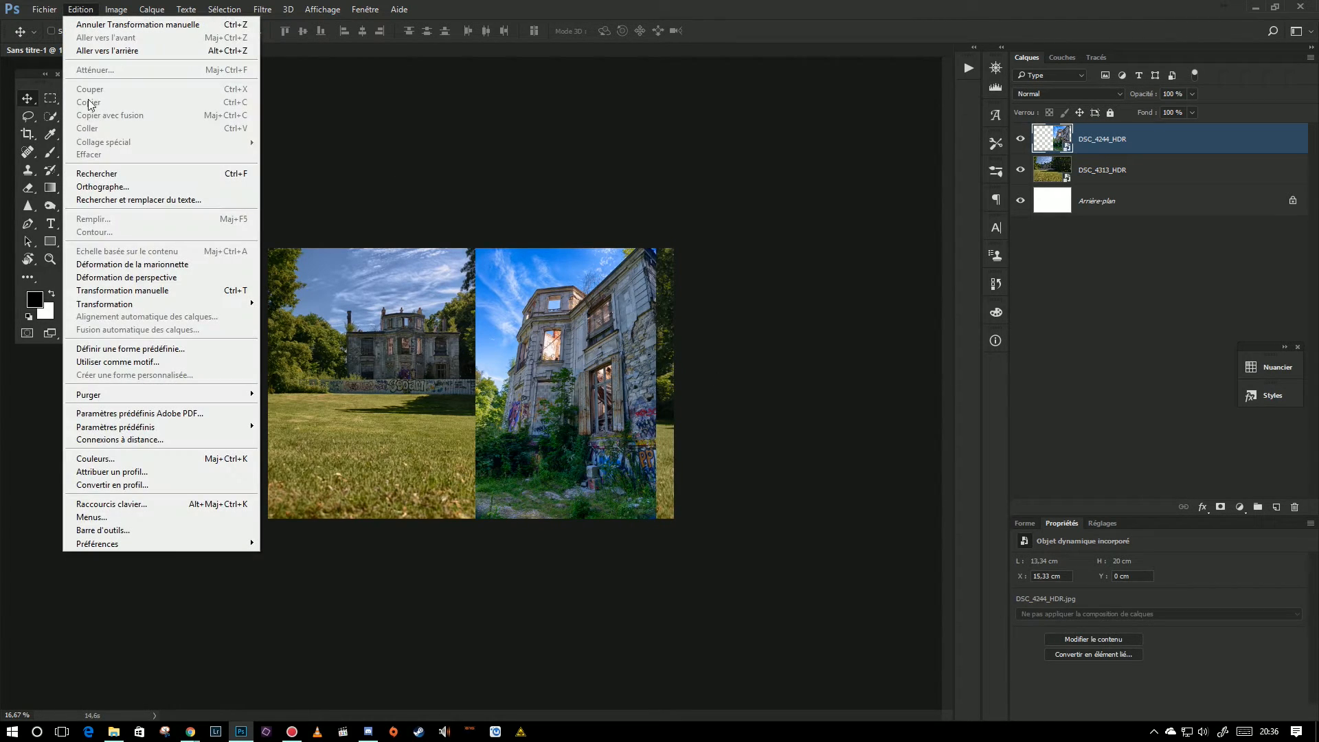
{"action": "left_click", "coordinate": [115, 292]}
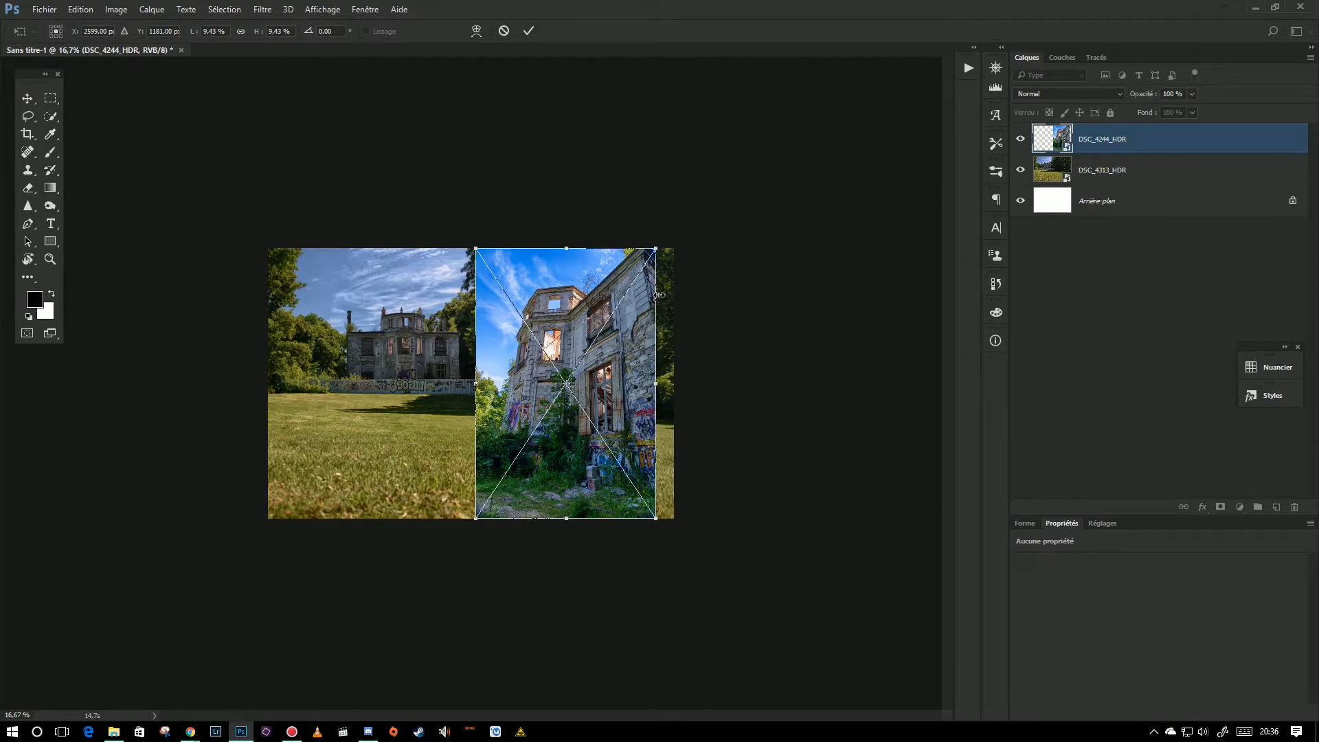
{"action": "left_click", "coordinate": [240, 31]}
{"action": "left_click_drag", "start_coordinate": [472, 246], "coordinate": [450, 286]}
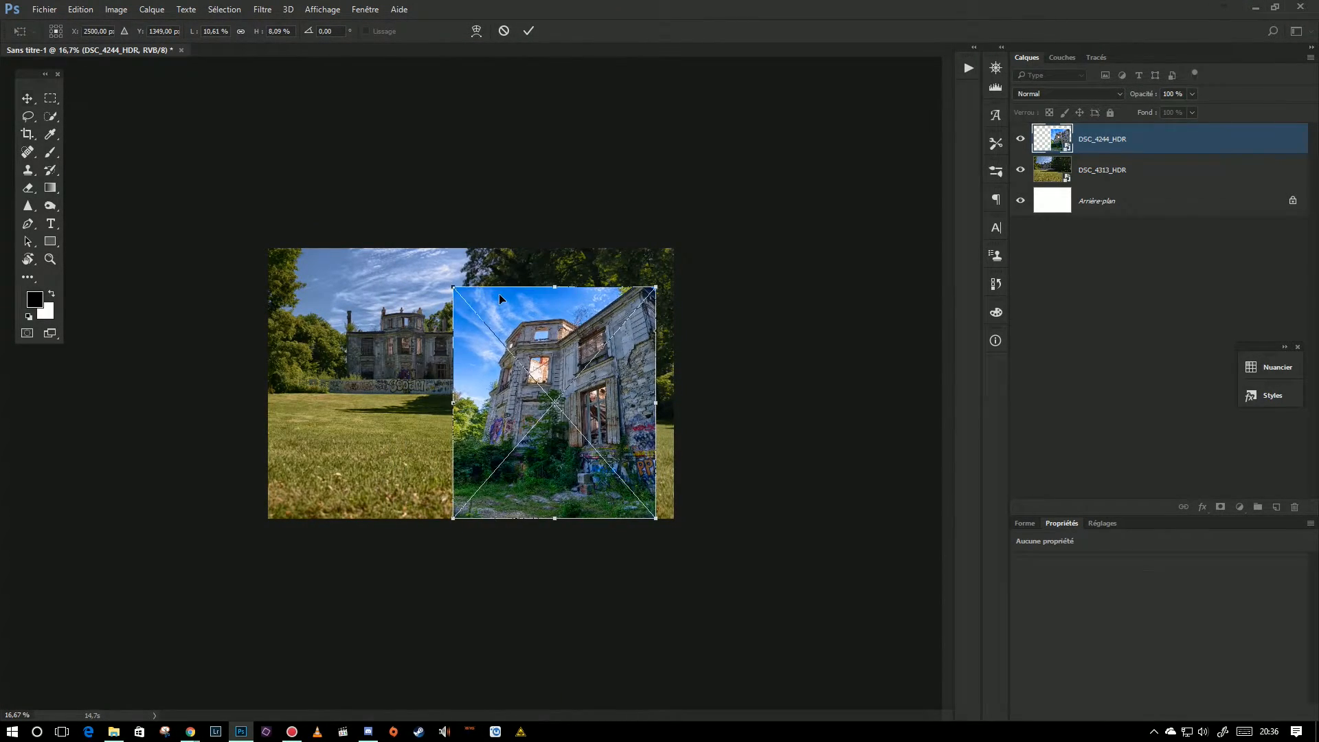
{"action": "key", "text": "Escape"}
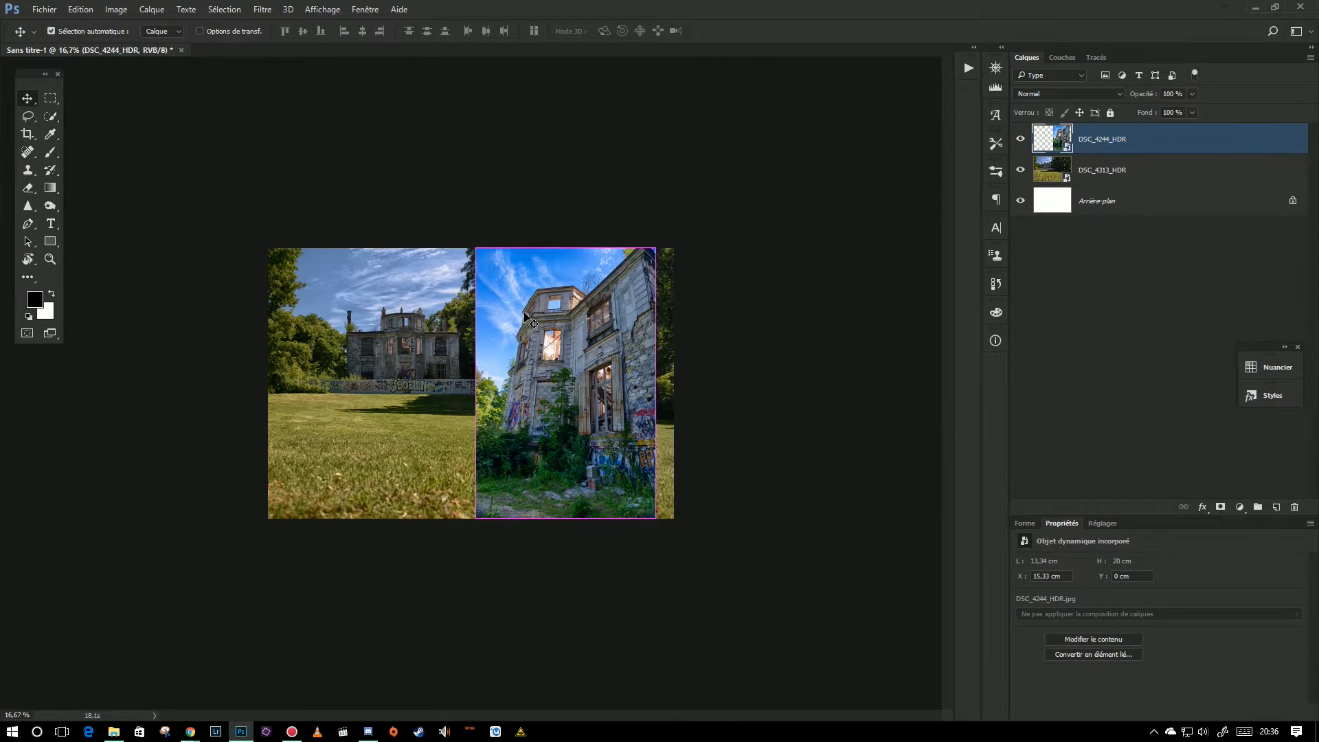
Step: Scale DSC_4244_HDR down proportionally to about 9.8 × 14.7 cm and place it at about X 18.7 cm, Y 2.6 cm
{"action": "key", "text": "ctrl+t"}
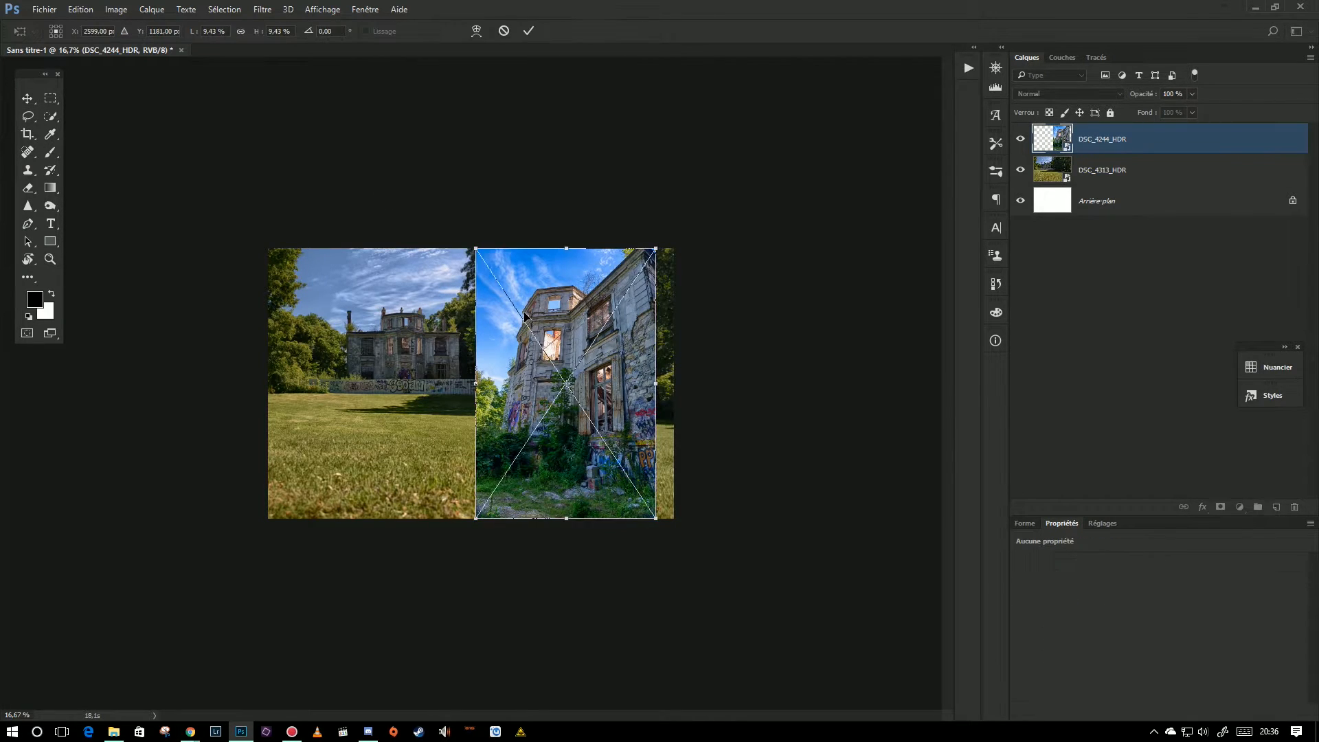
{"action": "left_click", "coordinate": [241, 31]}
{"action": "left_click_drag", "start_coordinate": [474, 247], "coordinate": [524, 315]}
{"action": "left_click_drag", "start_coordinate": [587, 360], "coordinate": [587, 323]}
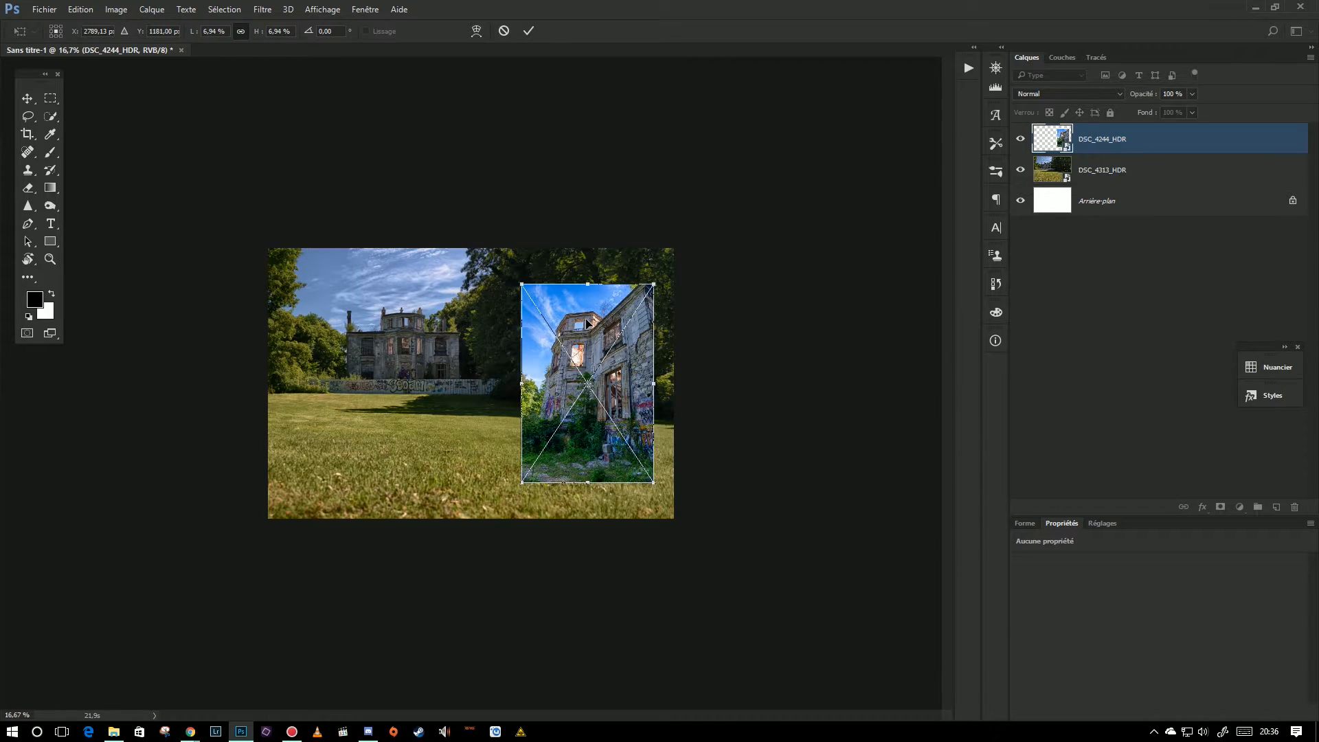
{"action": "key", "text": "Return"}
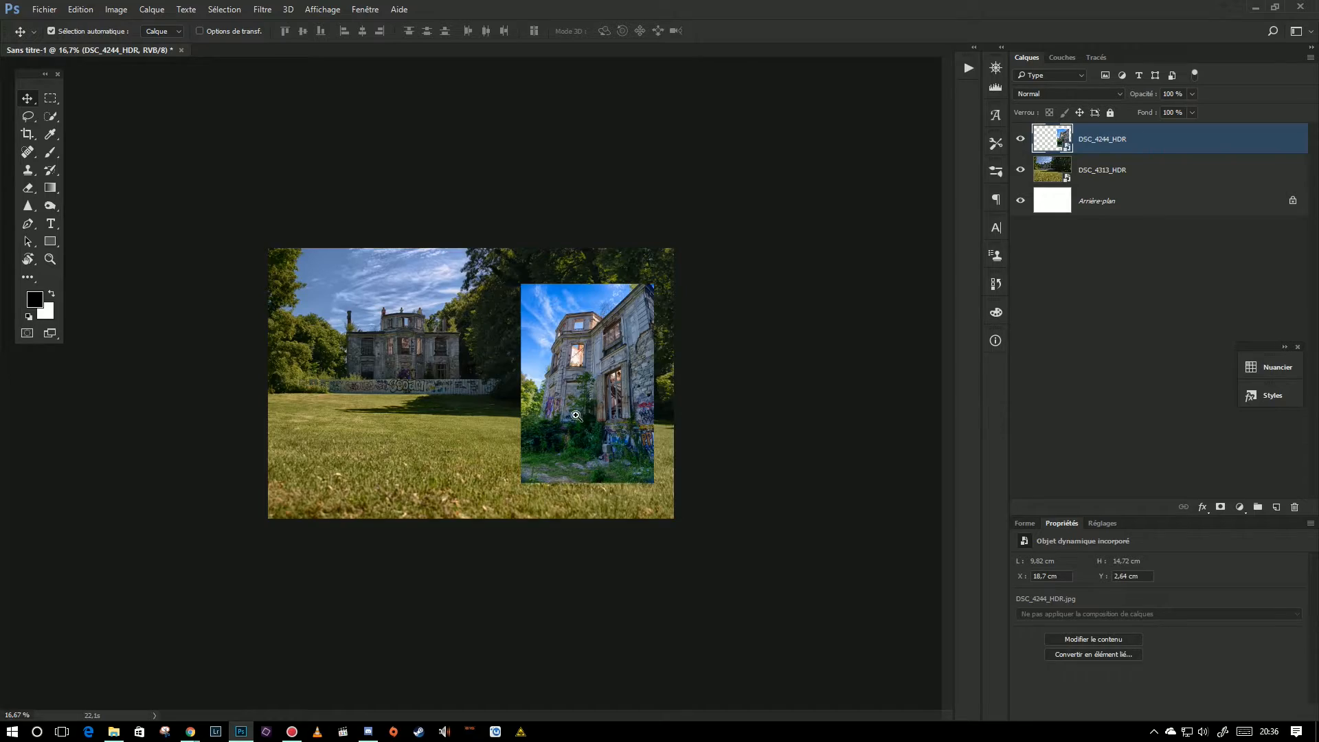
Step: Add a Contour layer effect to DSC_4244_HDR with a size of 27 px and the Intérieur position
{"action": "key", "text": "ctrl+plus"}
{"action": "key", "text": "ctrl+plus"}
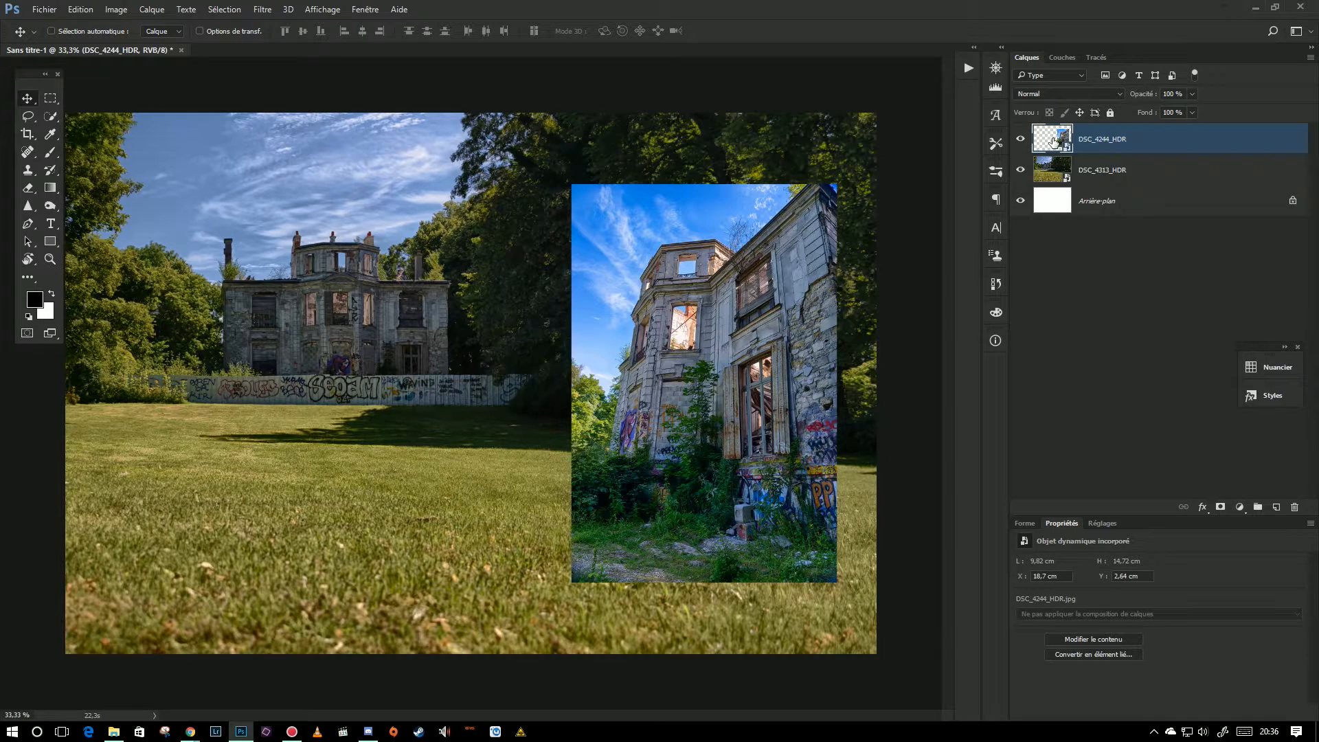
{"action": "left_click", "coordinate": [1203, 508]}
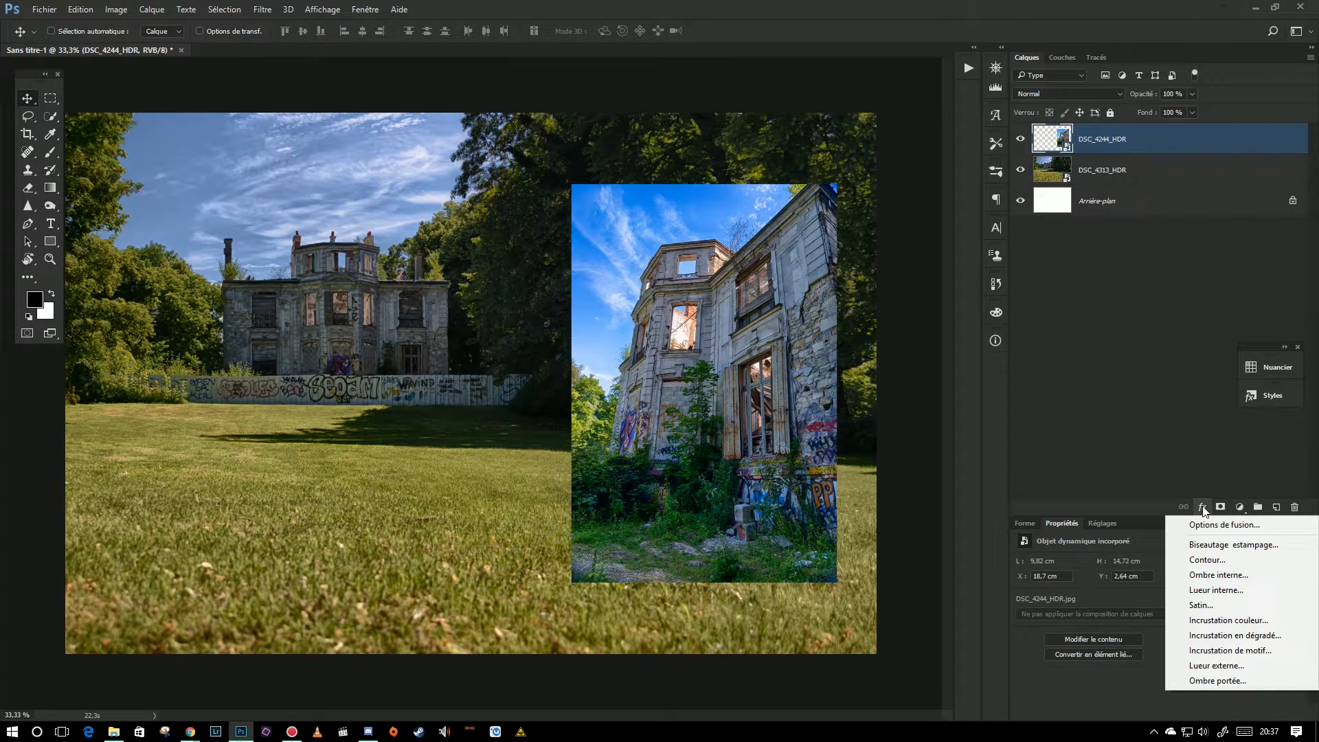
{"action": "left_click", "coordinate": [1209, 561]}
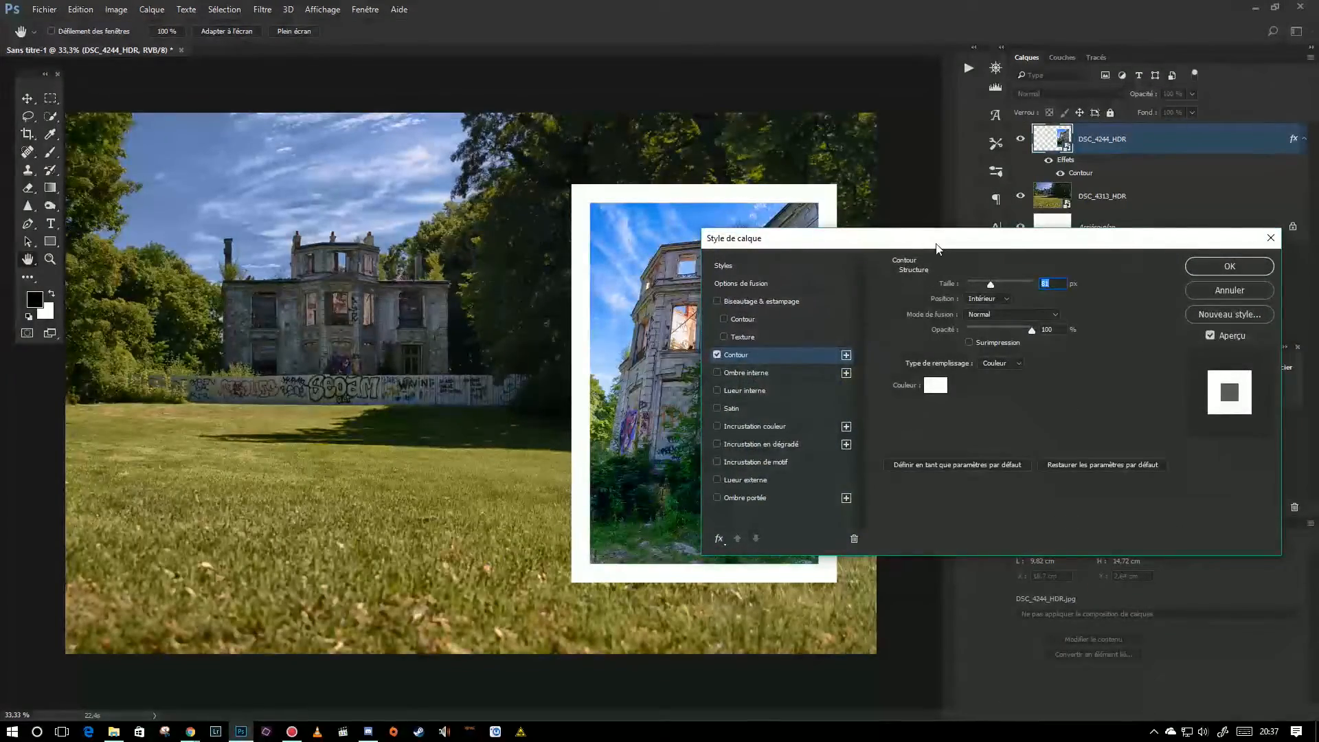
{"action": "mouse_move", "coordinate": [939, 242]}
{"action": "left_mouse_down"}
{"action": "mouse_move", "coordinate": [404, 229]}
{"action": "mouse_move", "coordinate": [587, 317]}
{"action": "mouse_move", "coordinate": [969, 231]}
{"action": "mouse_move", "coordinate": [925, 224]}
{"action": "mouse_move", "coordinate": [948, 226]}
{"action": "left_mouse_up"}
{"action": "left_click_drag", "start_coordinate": [996, 225], "coordinate": [967, 221]}
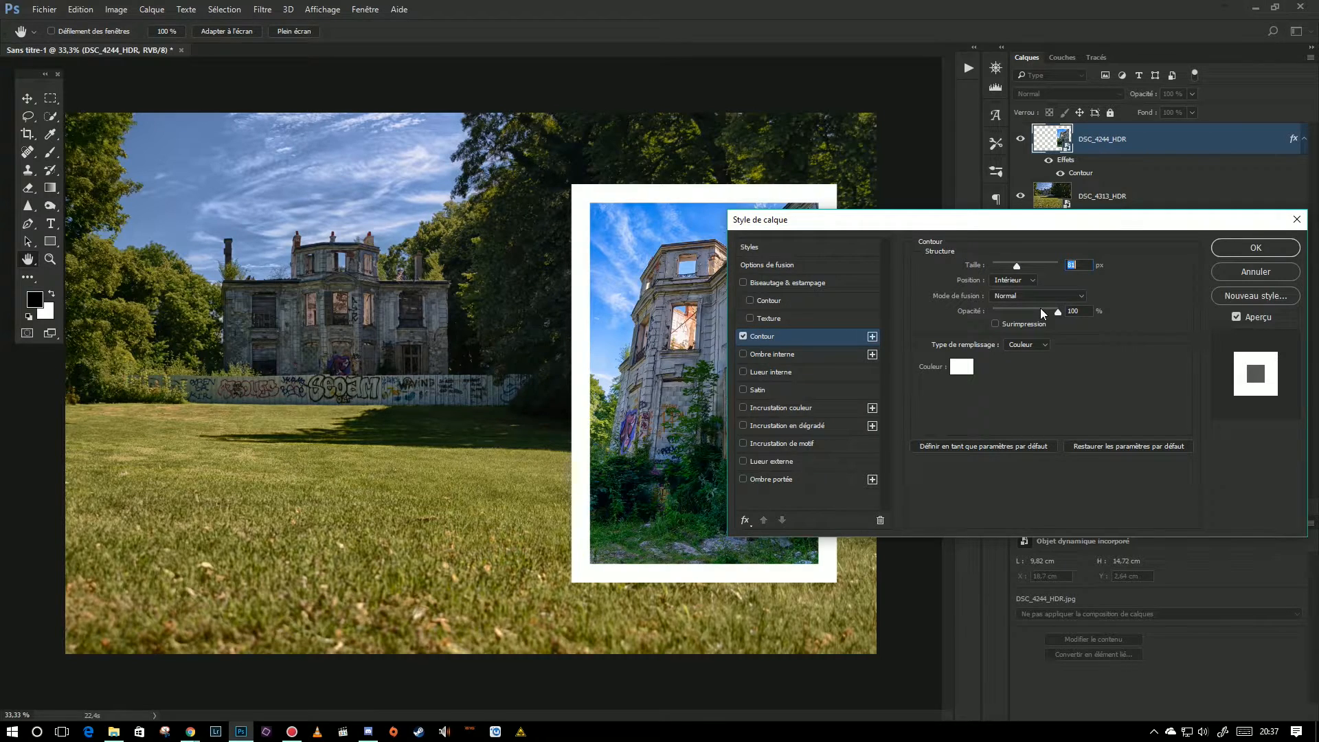
{"action": "mouse_move", "coordinate": [1017, 267]}
{"action": "left_mouse_down"}
{"action": "mouse_move", "coordinate": [998, 265]}
{"action": "mouse_move", "coordinate": [1045, 267]}
{"action": "mouse_move", "coordinate": [1004, 261]}
{"action": "left_mouse_up"}
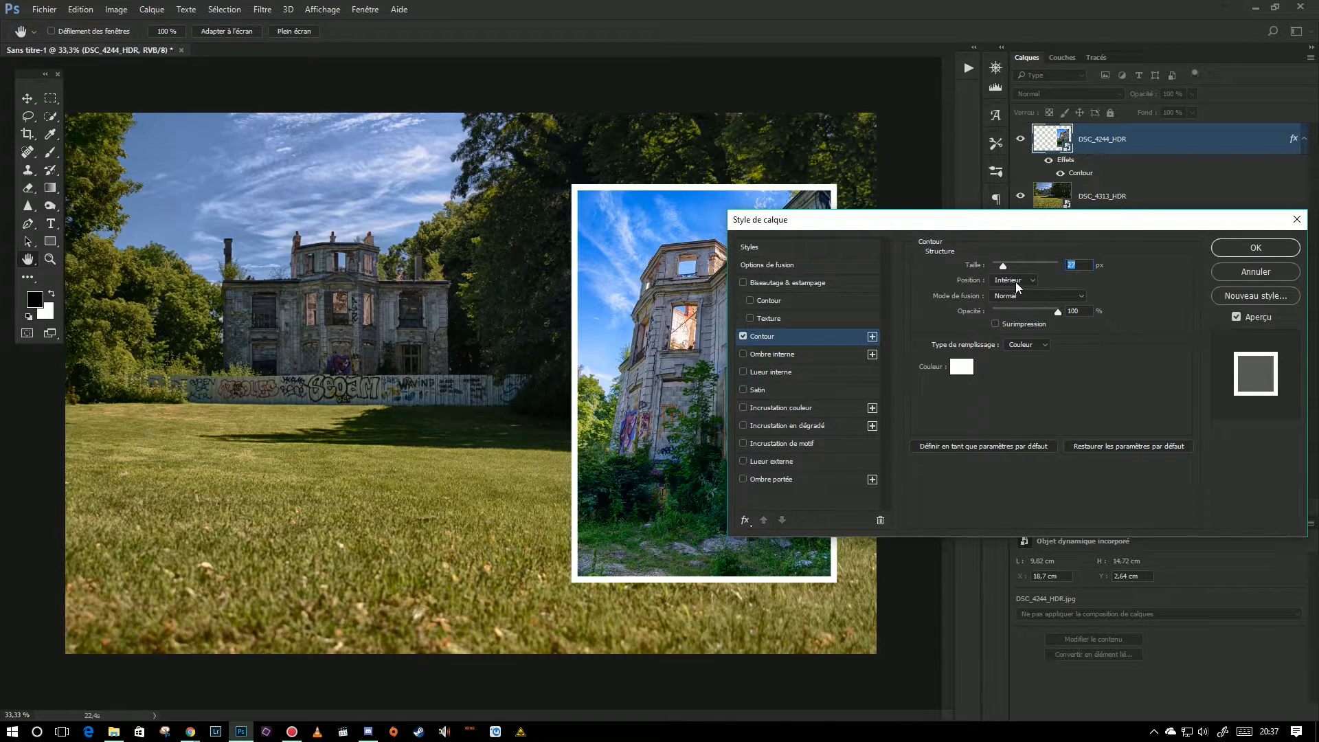
{"action": "left_click", "coordinate": [1012, 281]}
{"action": "left_click", "coordinate": [1009, 293]}
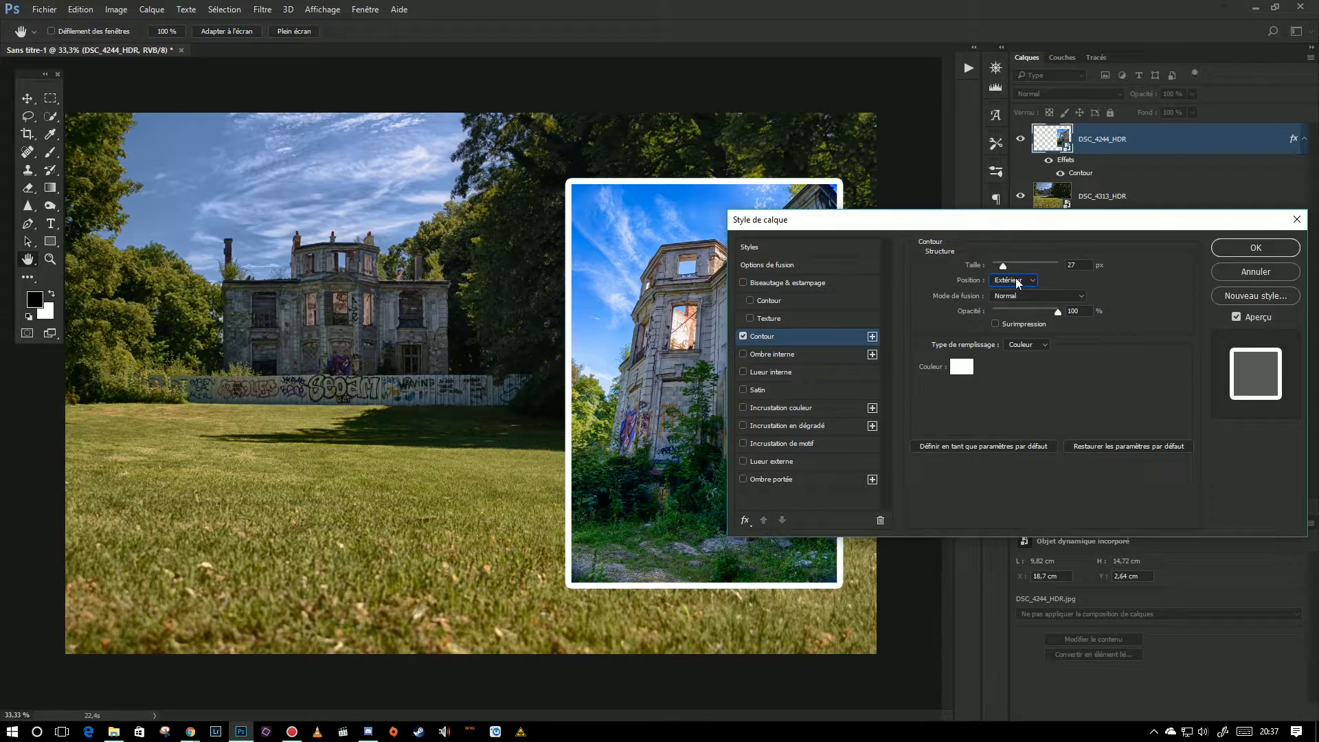
{"action": "left_click", "coordinate": [1003, 300]}
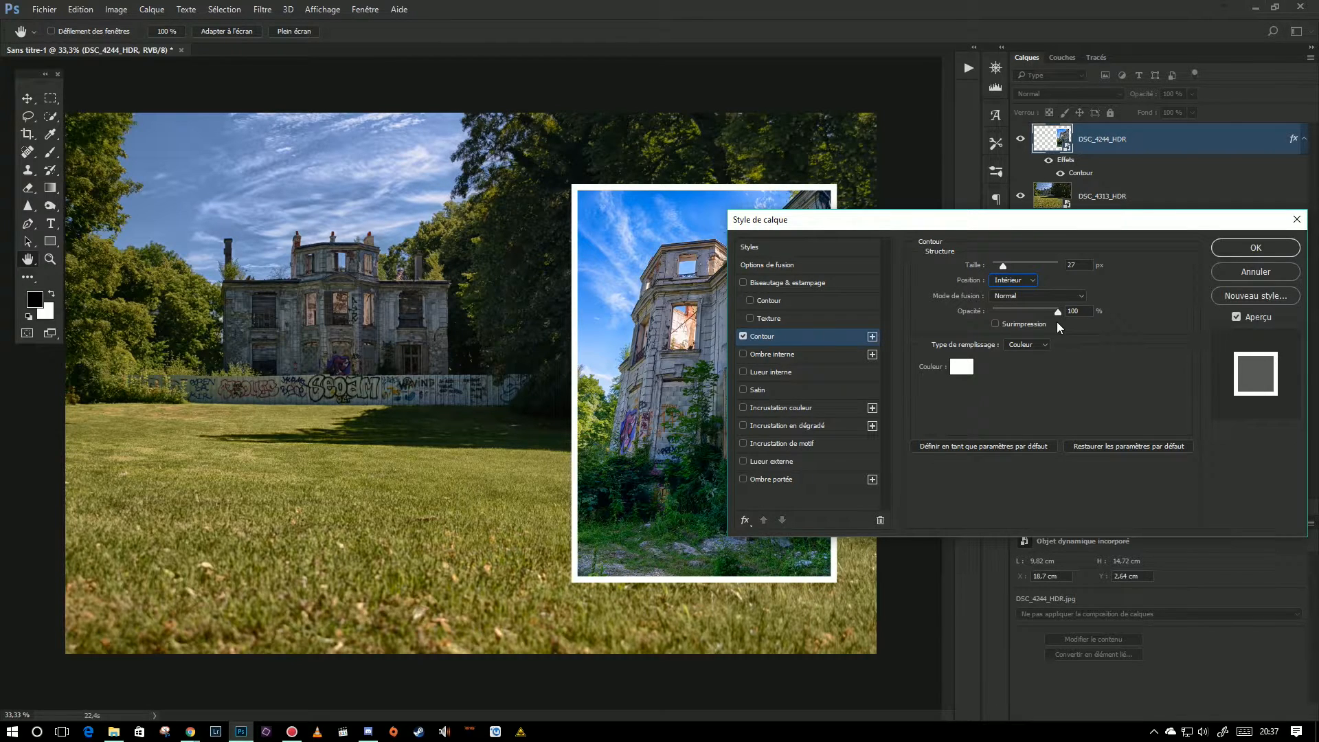
Step: Change the DSC_4244_HDR contour to dark olive 3d4415 sampled from the background trees and set its size to 18 px
{"action": "left_click", "coordinate": [960, 371]}
{"action": "mouse_move", "coordinate": [959, 368]}
{"action": "left_mouse_down"}
{"action": "mouse_move", "coordinate": [964, 442]}
{"action": "mouse_move", "coordinate": [831, 476]}
{"action": "mouse_move", "coordinate": [830, 409]}
{"action": "left_mouse_up"}
{"action": "left_click", "coordinate": [1000, 414]}
{"action": "left_click", "coordinate": [999, 428]}
{"action": "mouse_move", "coordinate": [945, 467]}
{"action": "left_mouse_down"}
{"action": "mouse_move", "coordinate": [945, 374]}
{"action": "mouse_move", "coordinate": [868, 385]}
{"action": "mouse_move", "coordinate": [988, 437]}
{"action": "mouse_move", "coordinate": [988, 422]}
{"action": "left_mouse_up"}
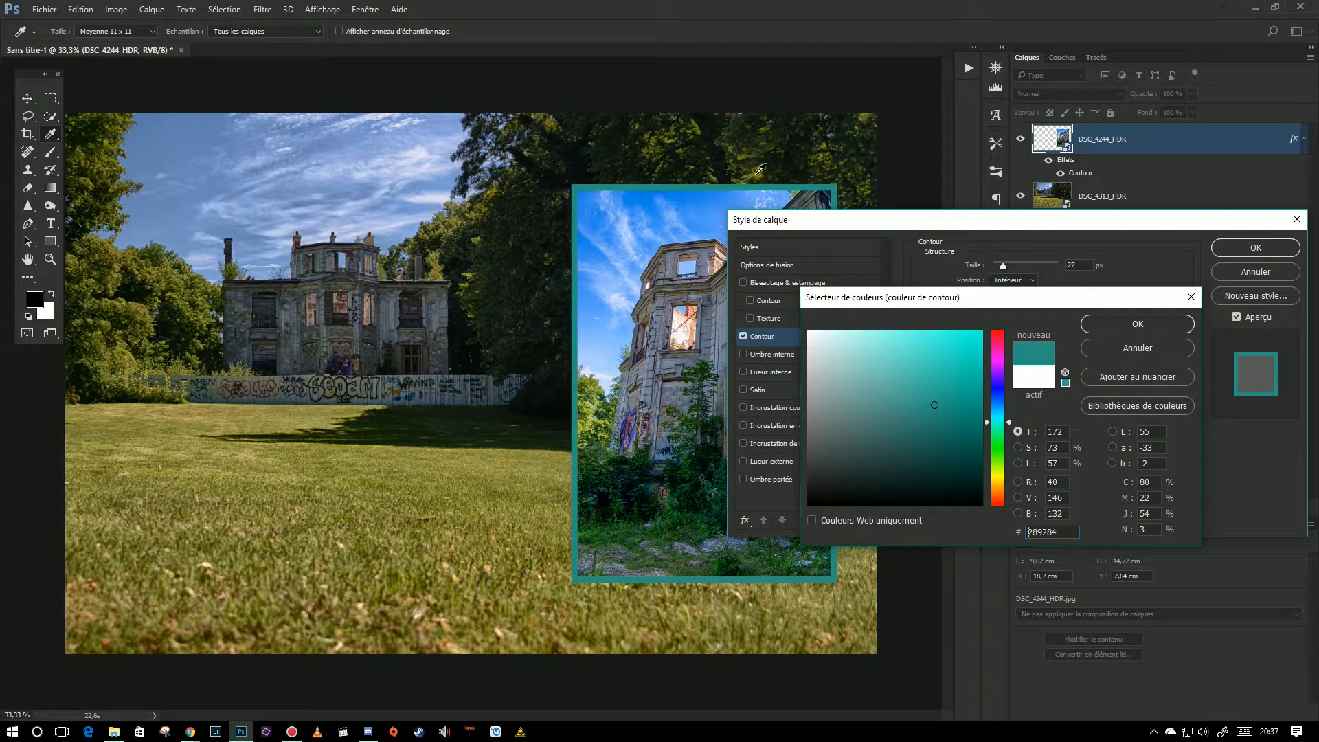
{"action": "left_click", "coordinate": [756, 177]}
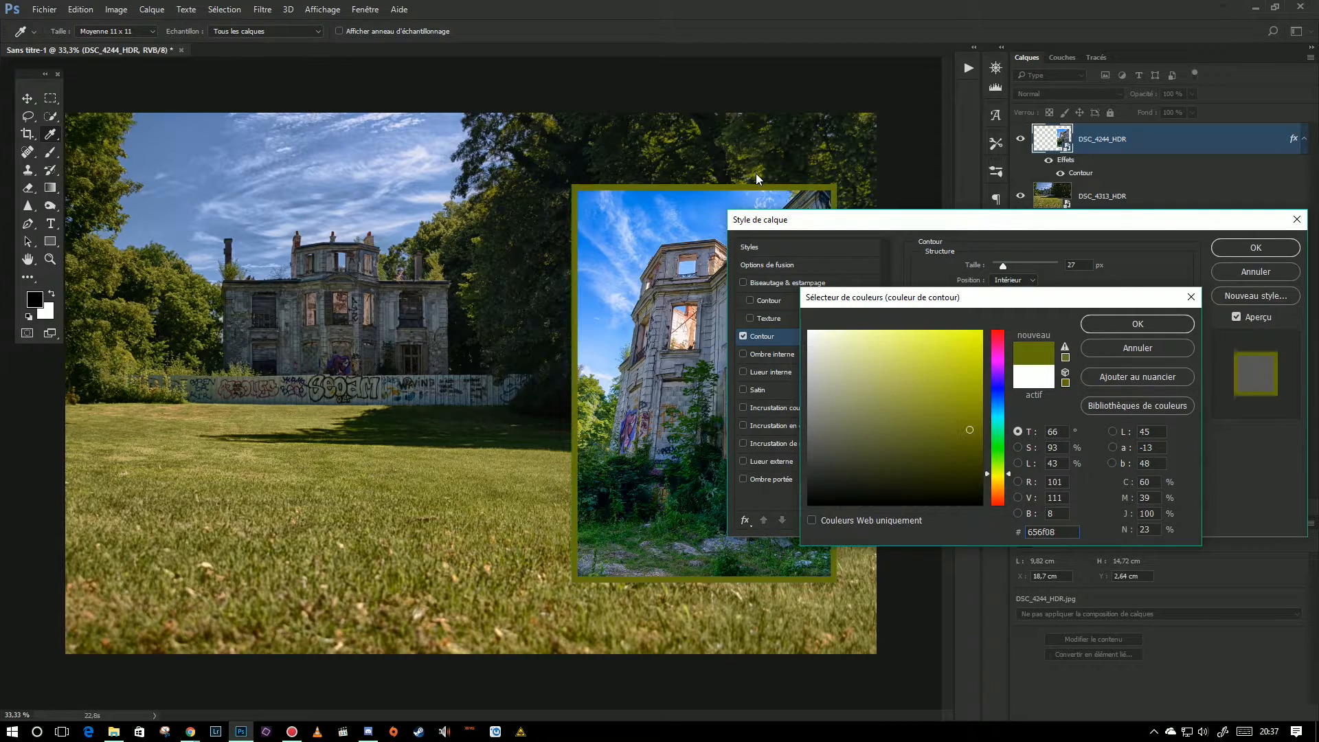
{"action": "left_click", "coordinate": [672, 140]}
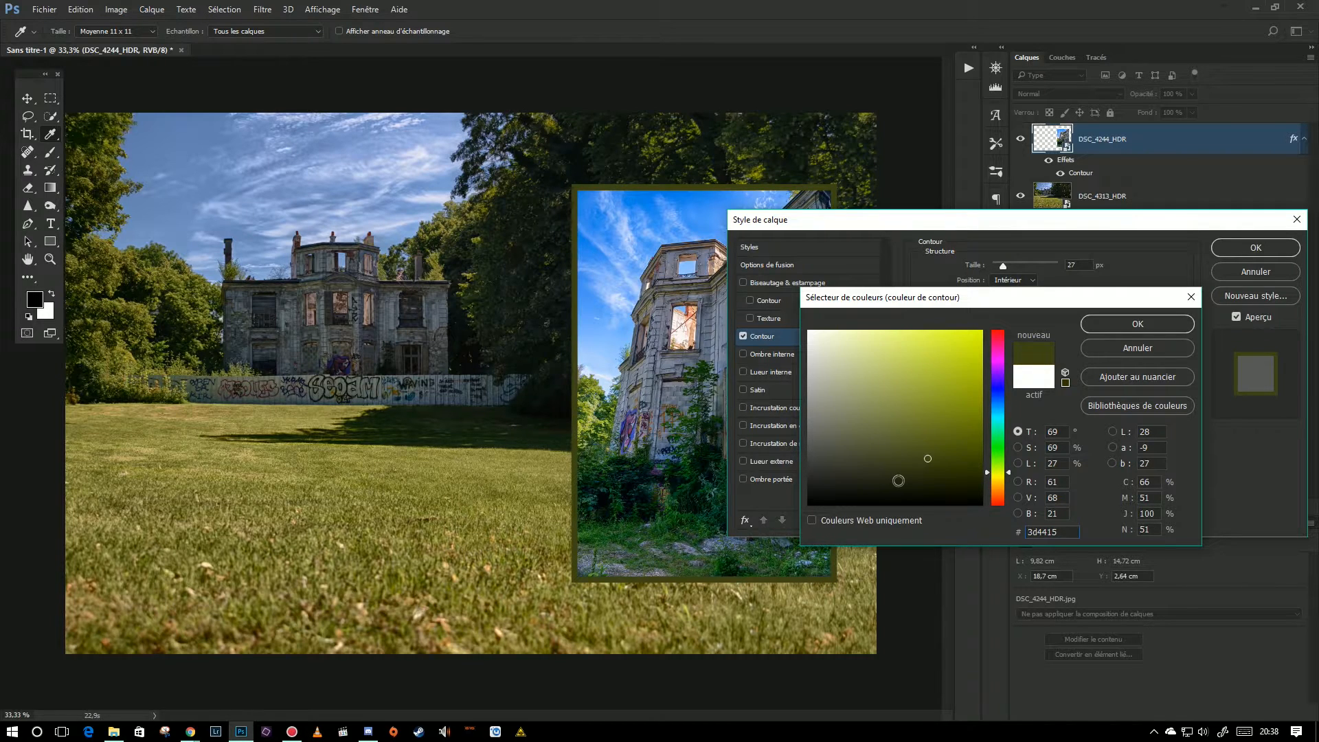
{"action": "left_click", "coordinate": [1136, 323]}
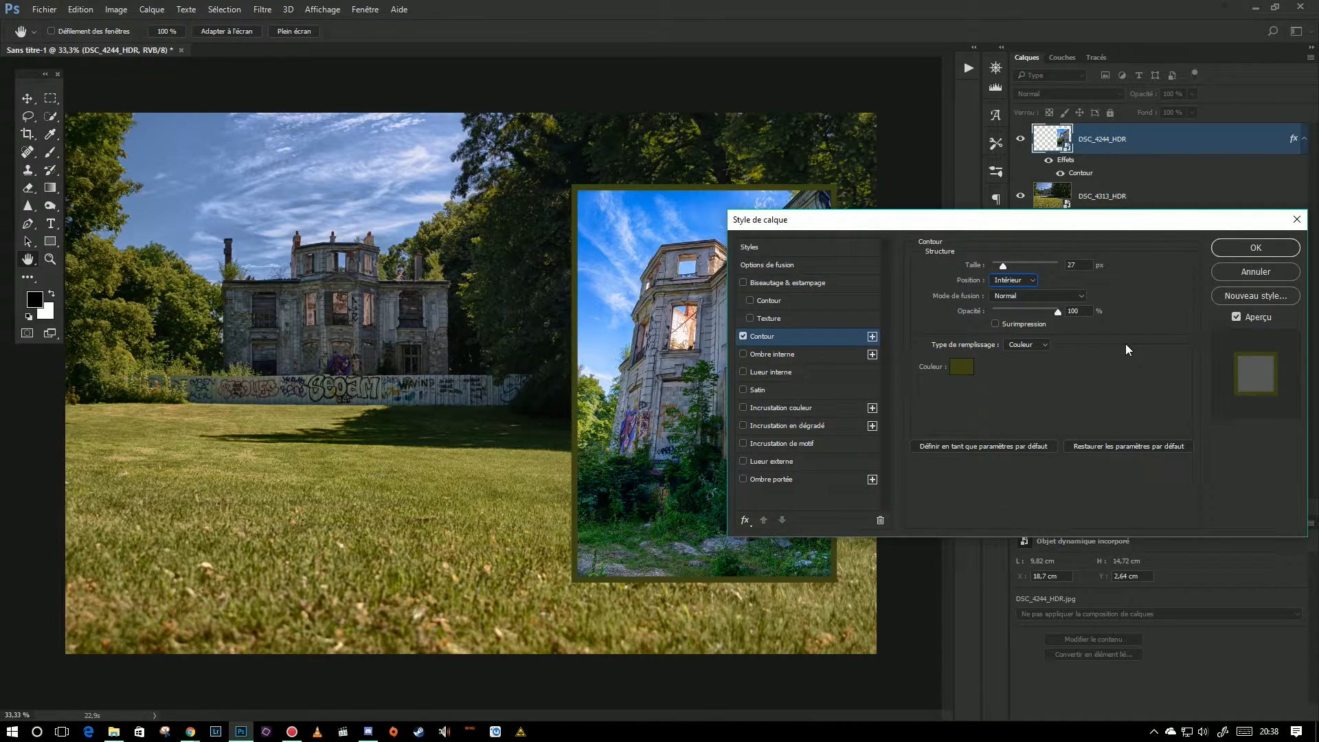
{"action": "left_click_drag", "start_coordinate": [996, 222], "coordinate": [999, 287]}
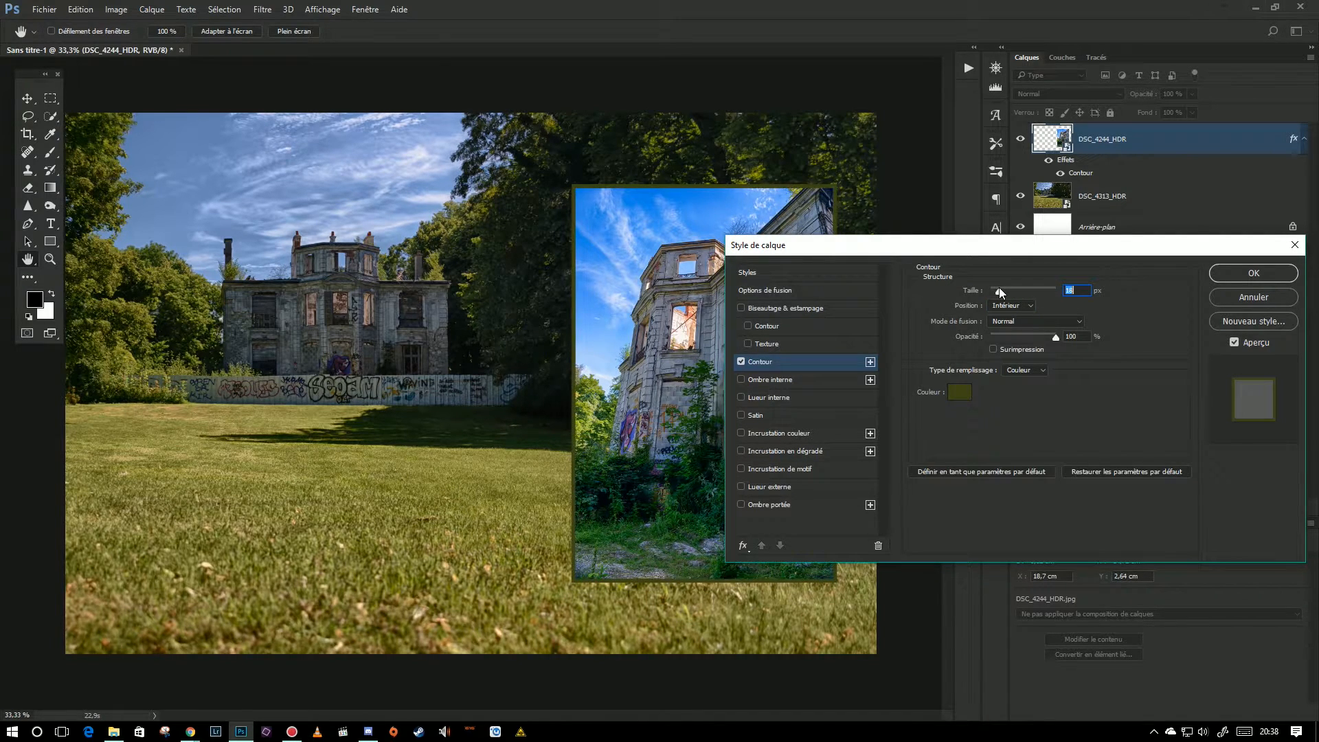
{"action": "left_click", "coordinate": [1243, 272]}
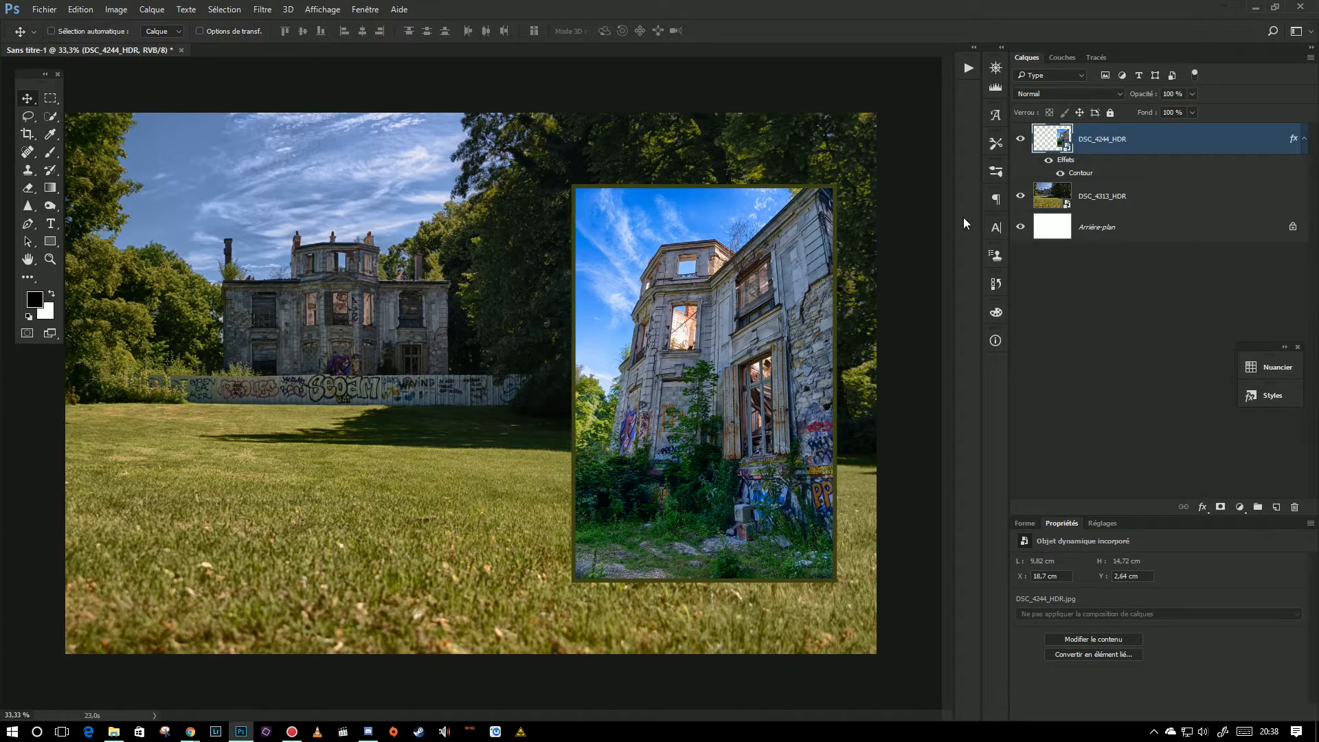
Step: Add an Ombre portée effect to DSC_4244_HDR with the Produit blend mode and black (000000) as shadow colour
{"action": "left_click", "coordinate": [1203, 508]}
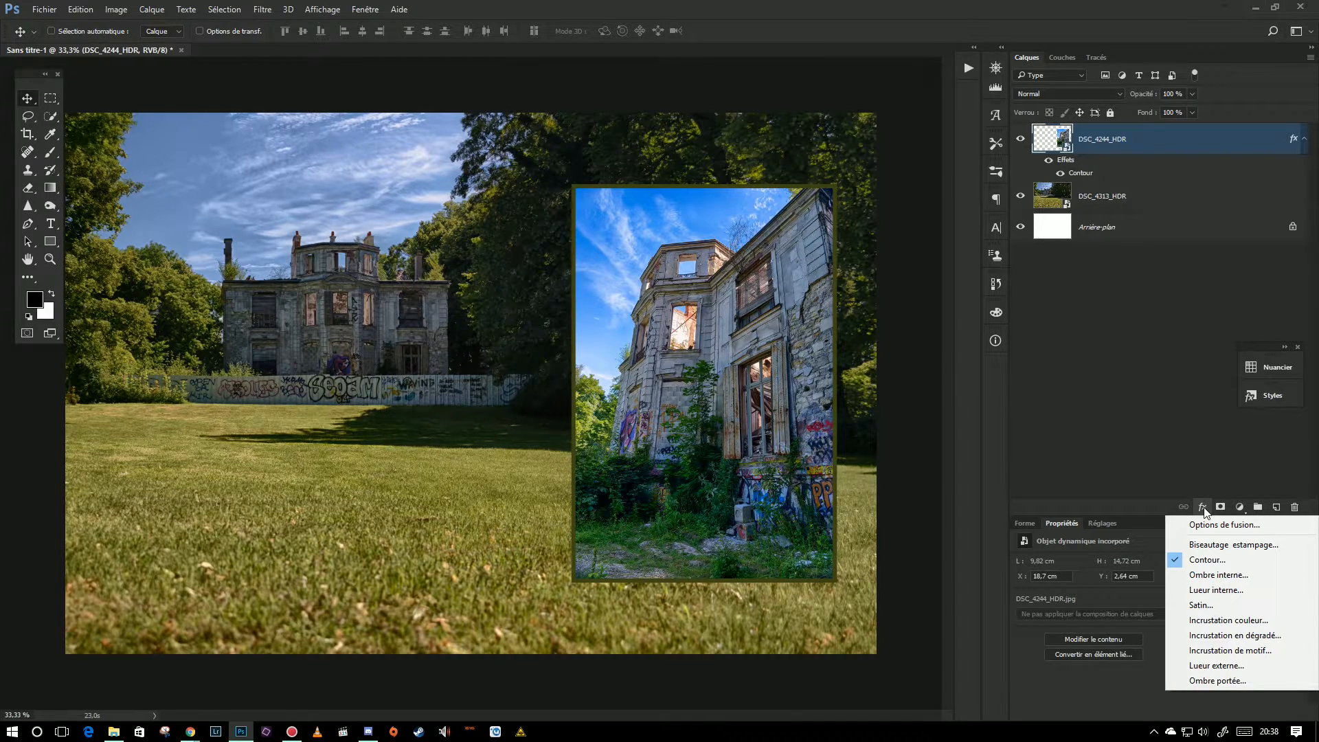
{"action": "left_click", "coordinate": [1201, 509]}
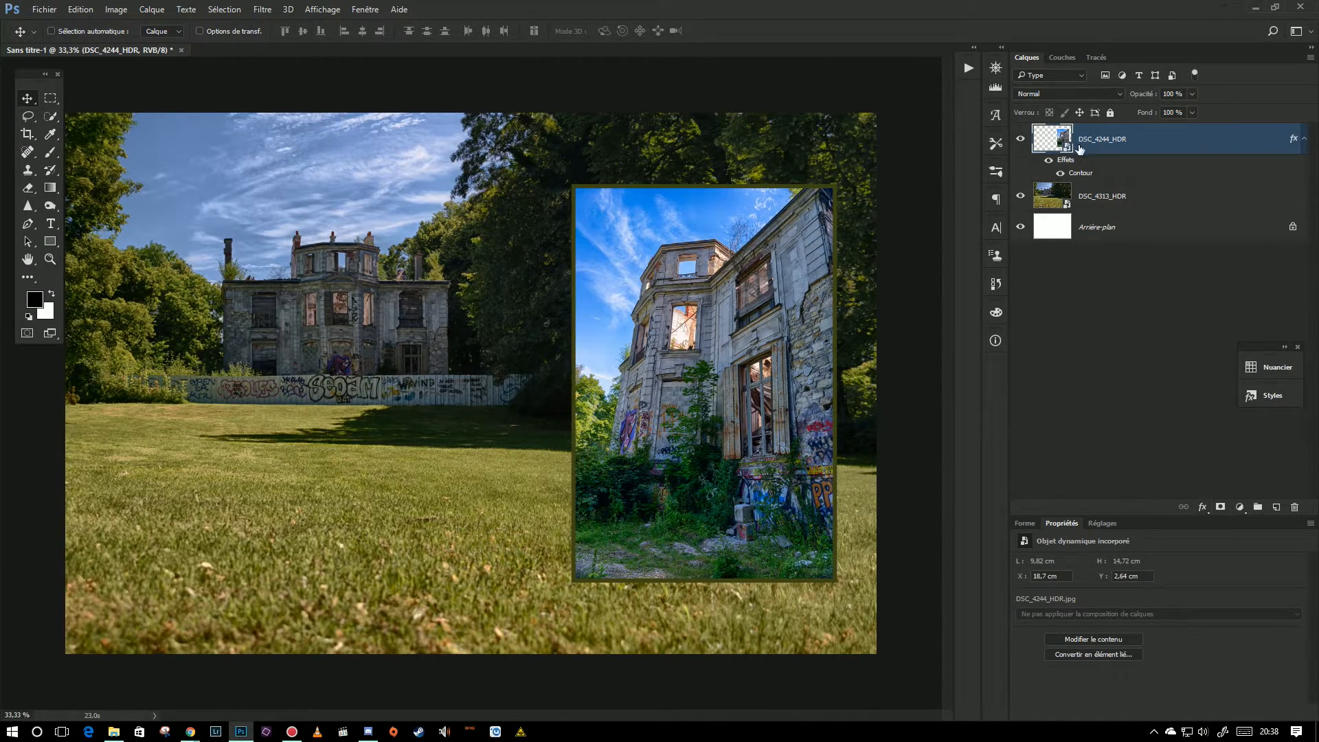
{"action": "left_click", "coordinate": [1196, 508]}
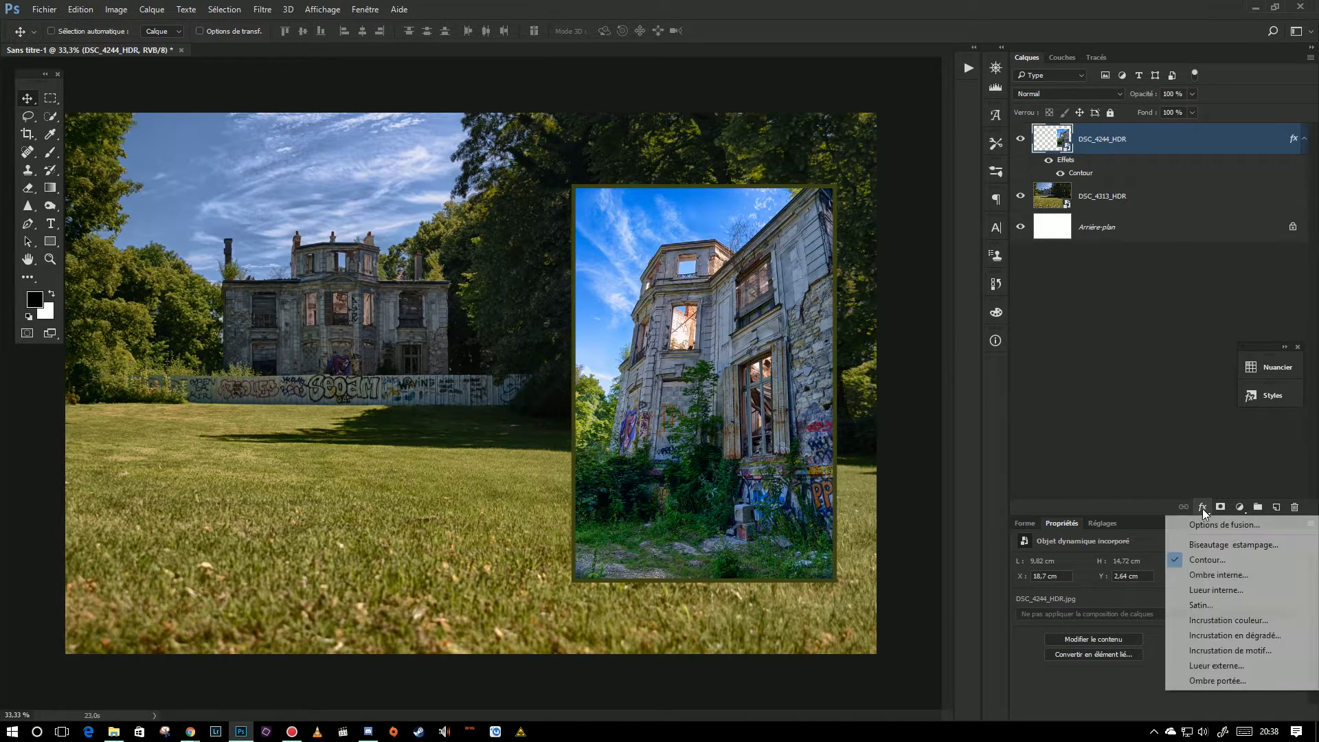
{"action": "left_click", "coordinate": [1204, 680]}
{"action": "left_click_drag", "start_coordinate": [895, 249], "coordinate": [928, 247]}
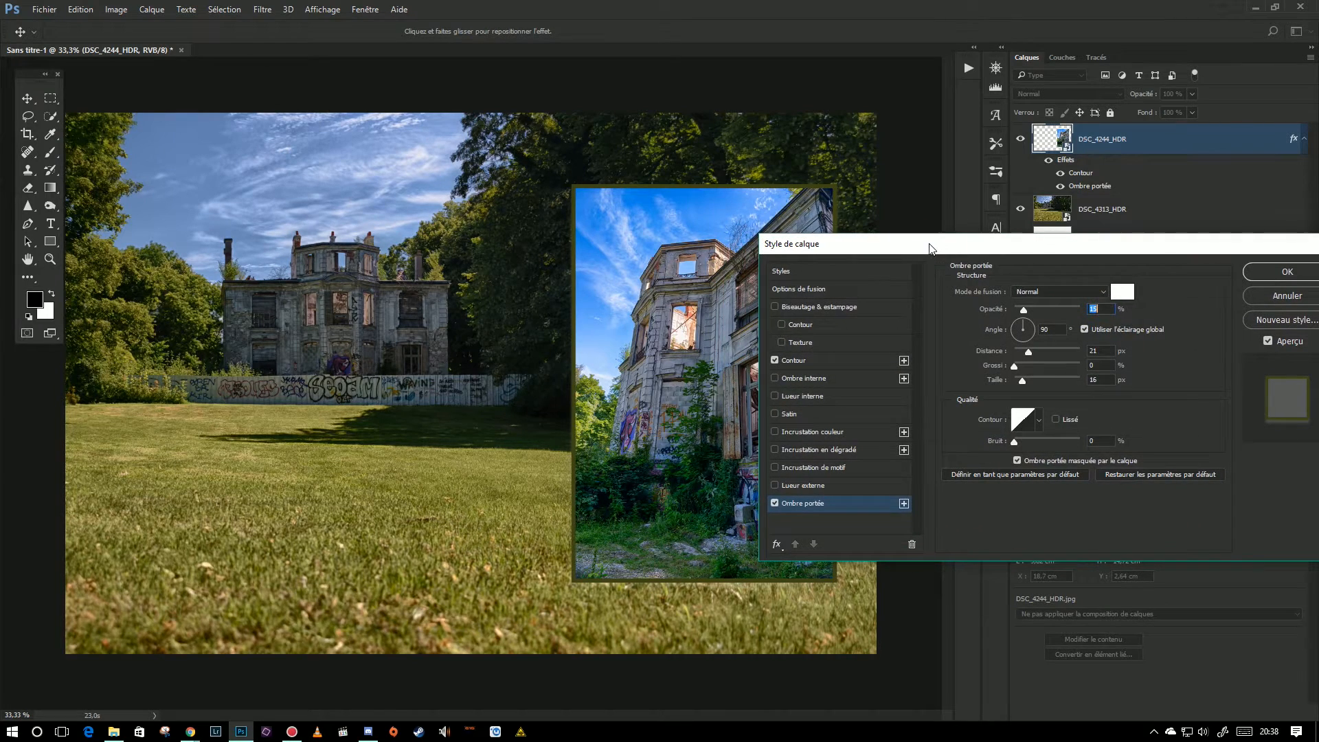
{"action": "left_click", "coordinate": [1032, 289]}
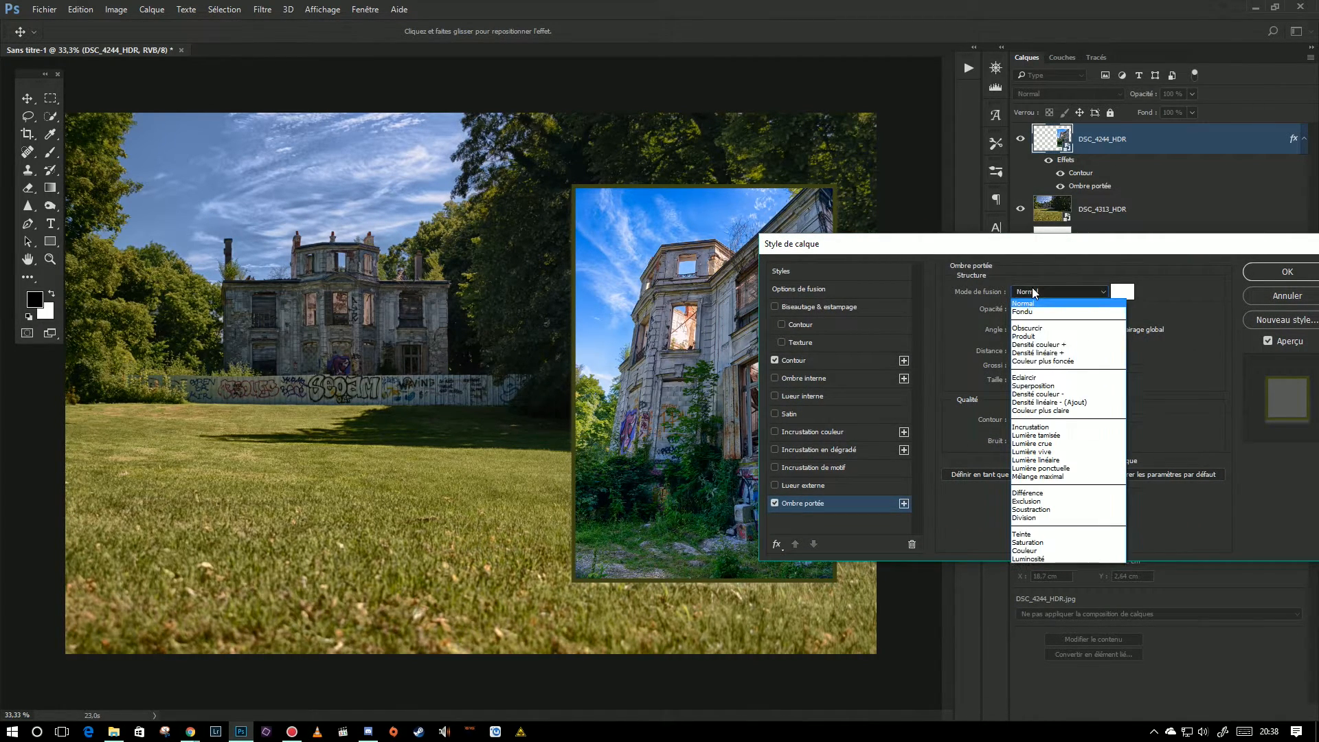
{"action": "left_click", "coordinate": [1023, 337]}
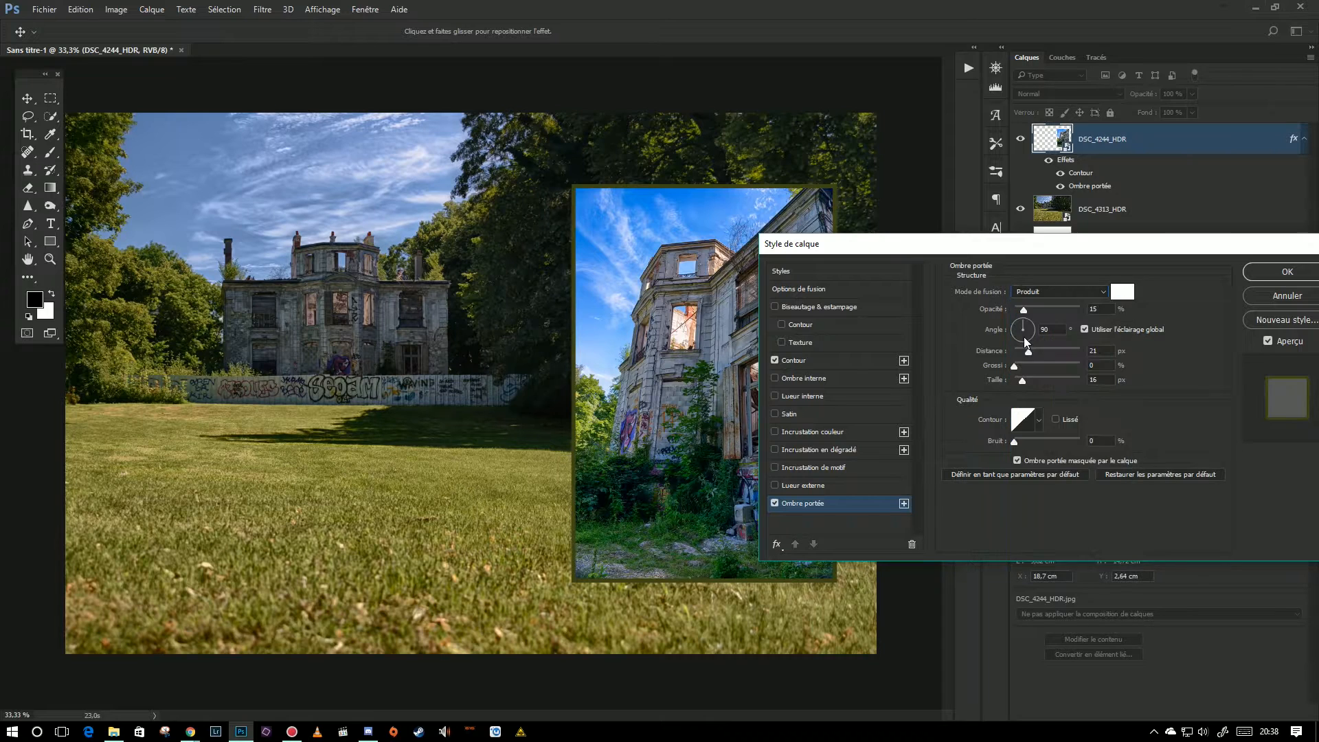
{"action": "left_click", "coordinate": [1118, 295]}
{"action": "left_click_drag", "start_coordinate": [958, 369], "coordinate": [996, 510]}
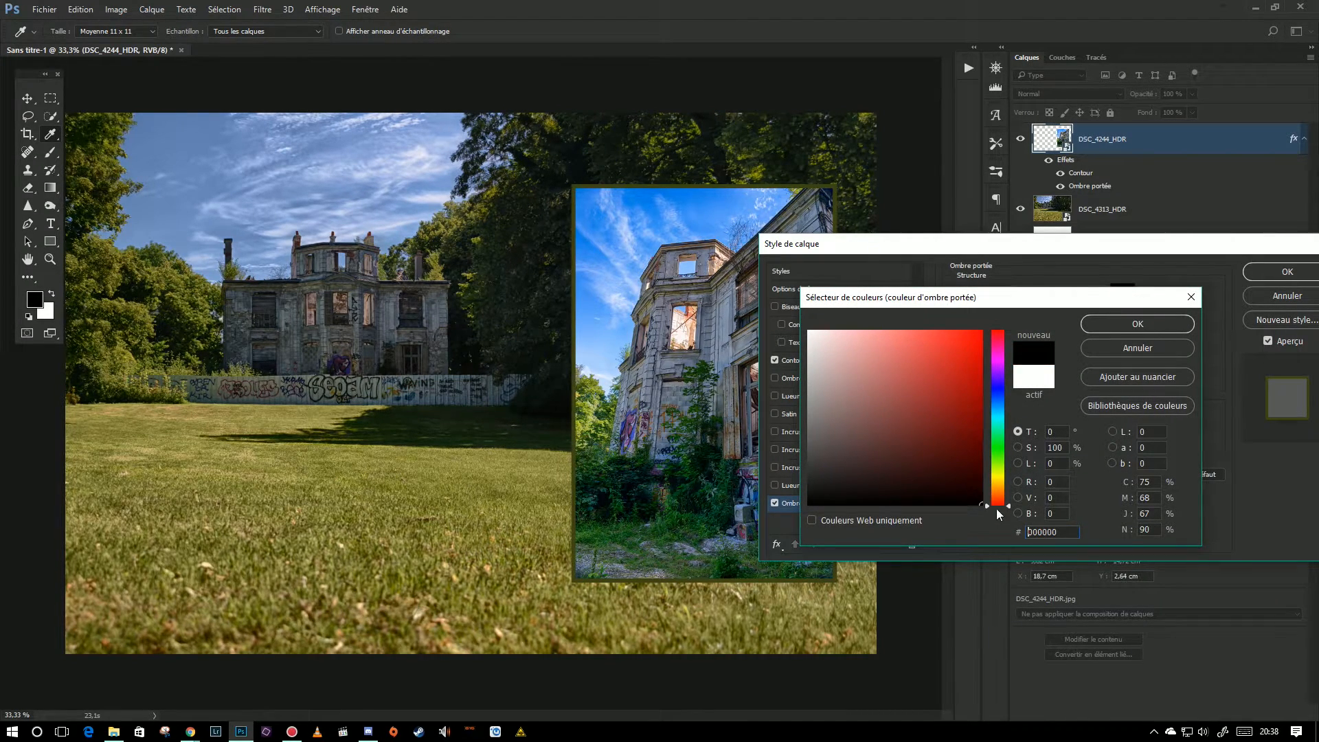
{"action": "left_click", "coordinate": [1120, 329]}
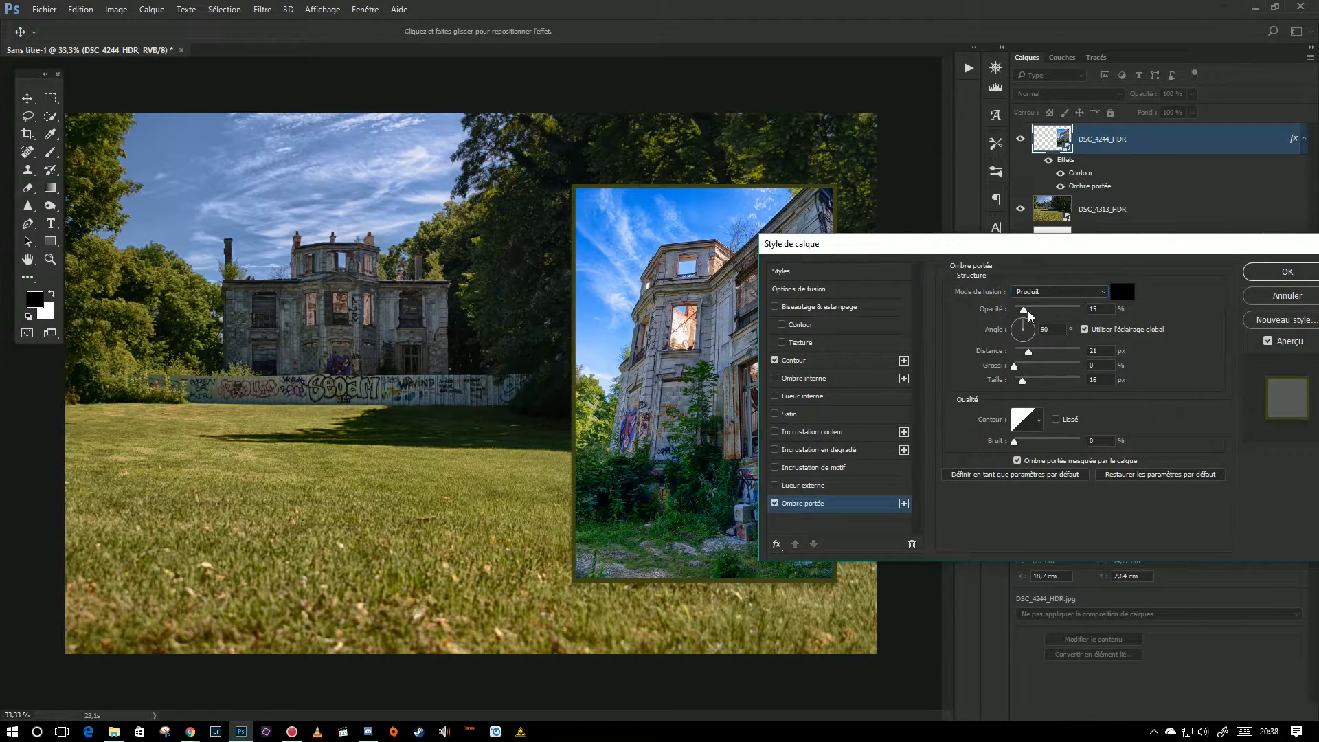
Step: Raise the drop shadow's opacity to 98 % and offset it down and right at 143° with a 40 px distance
{"action": "left_click_drag", "start_coordinate": [1024, 312], "coordinate": [1077, 309]}
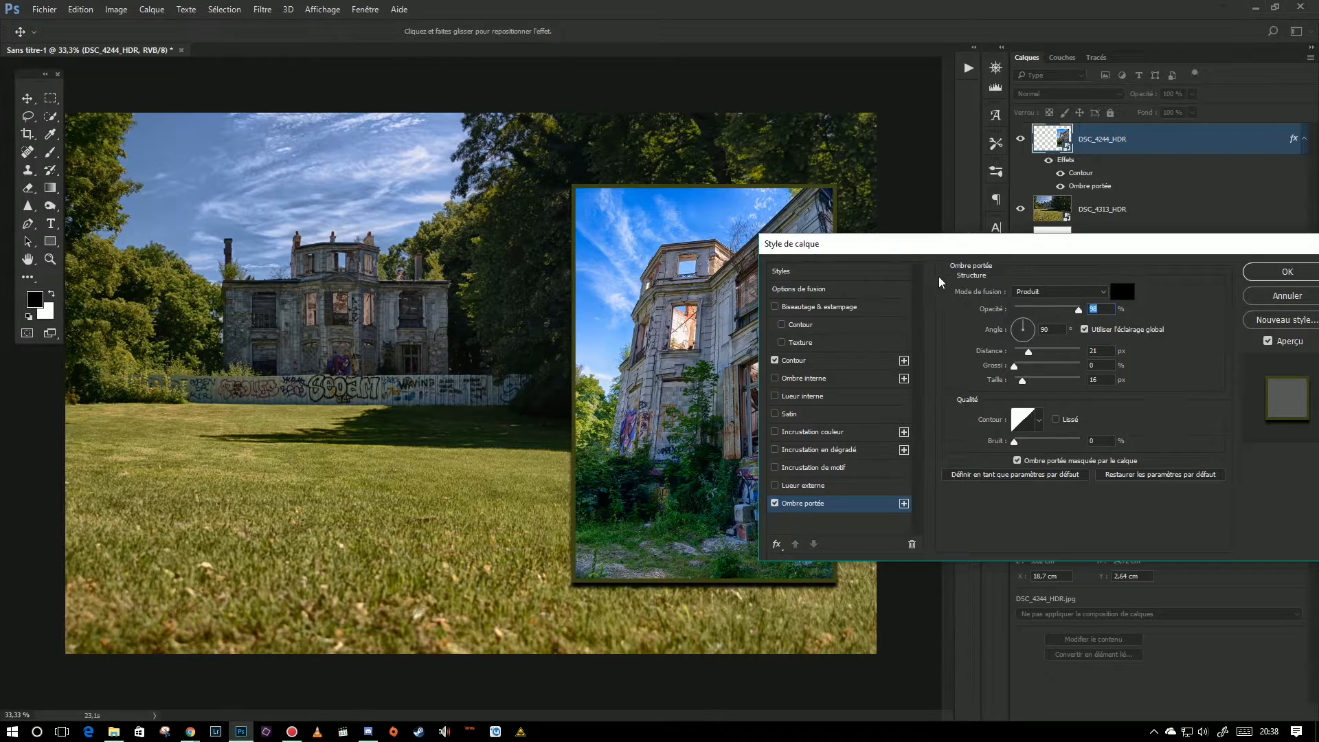
{"action": "mouse_move", "coordinate": [558, 478]}
{"action": "left_mouse_down"}
{"action": "mouse_move", "coordinate": [548, 489]}
{"action": "mouse_move", "coordinate": [481, 474]}
{"action": "mouse_move", "coordinate": [550, 426]}
{"action": "mouse_move", "coordinate": [556, 522]}
{"action": "mouse_move", "coordinate": [538, 463]}
{"action": "mouse_move", "coordinate": [562, 483]}
{"action": "left_mouse_up"}
{"action": "left_click_drag", "start_coordinate": [986, 246], "coordinate": [1016, 236]}
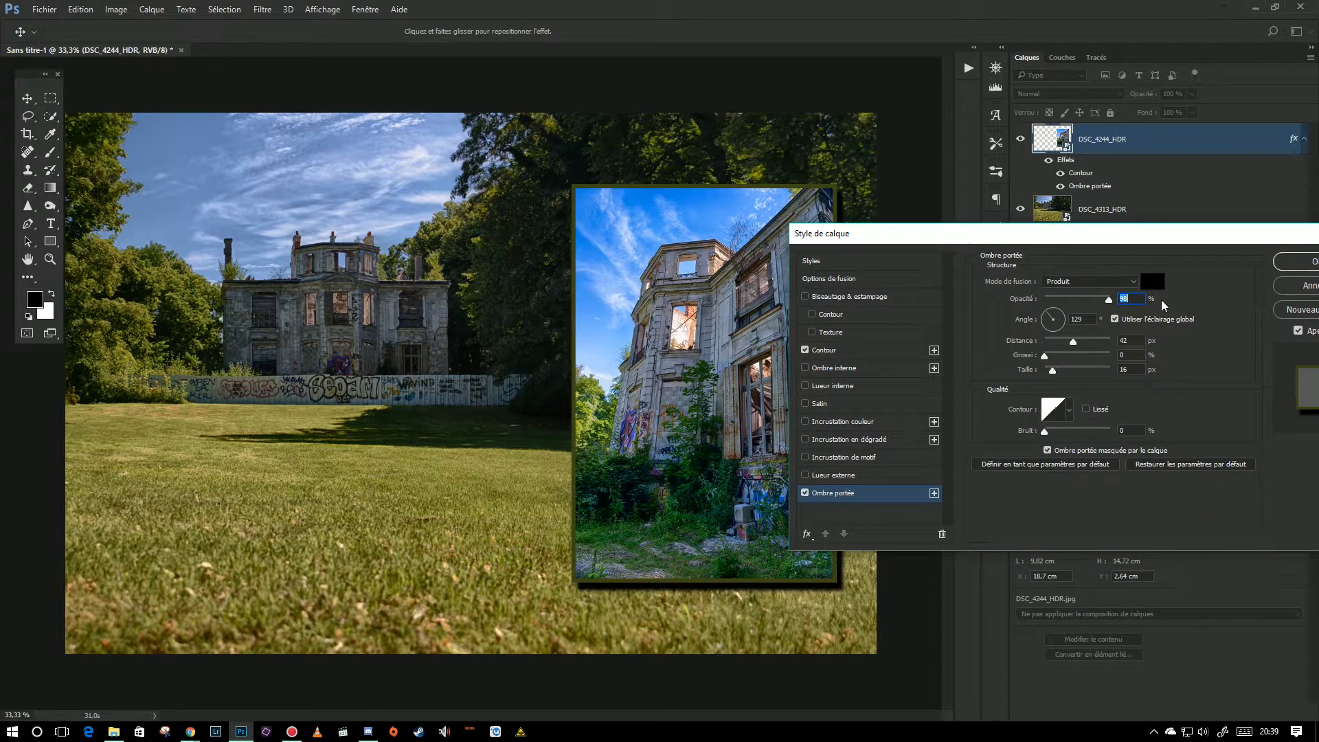
{"action": "left_click_drag", "start_coordinate": [640, 560], "coordinate": [642, 557]}
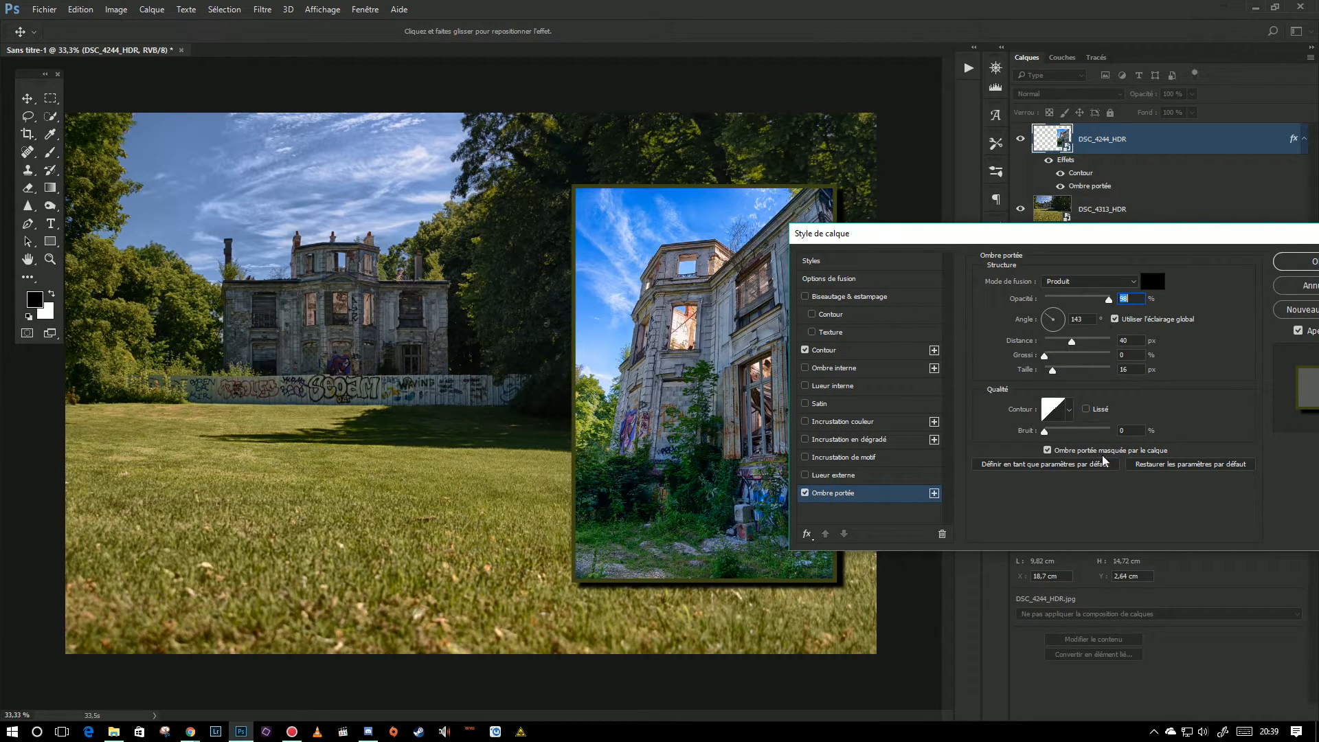
Step: Soften the drop shadow to a size of about 42 px, lower its opacity, and apply the layer style
{"action": "left_click_drag", "start_coordinate": [1055, 374], "coordinate": [1068, 374]}
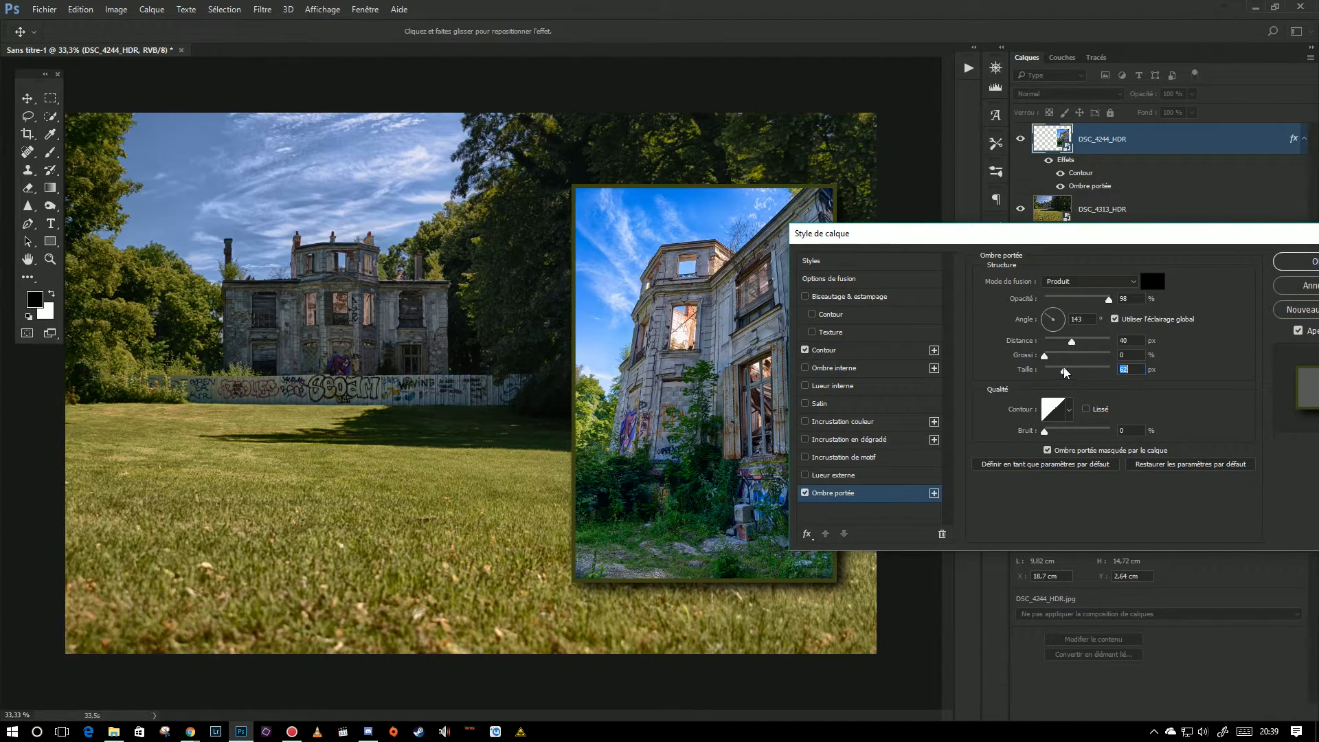
{"action": "left_click_drag", "start_coordinate": [1107, 300], "coordinate": [1086, 301]}
{"action": "left_click_drag", "start_coordinate": [929, 243], "coordinate": [714, 242]}
{"action": "left_click", "coordinate": [1106, 267]}
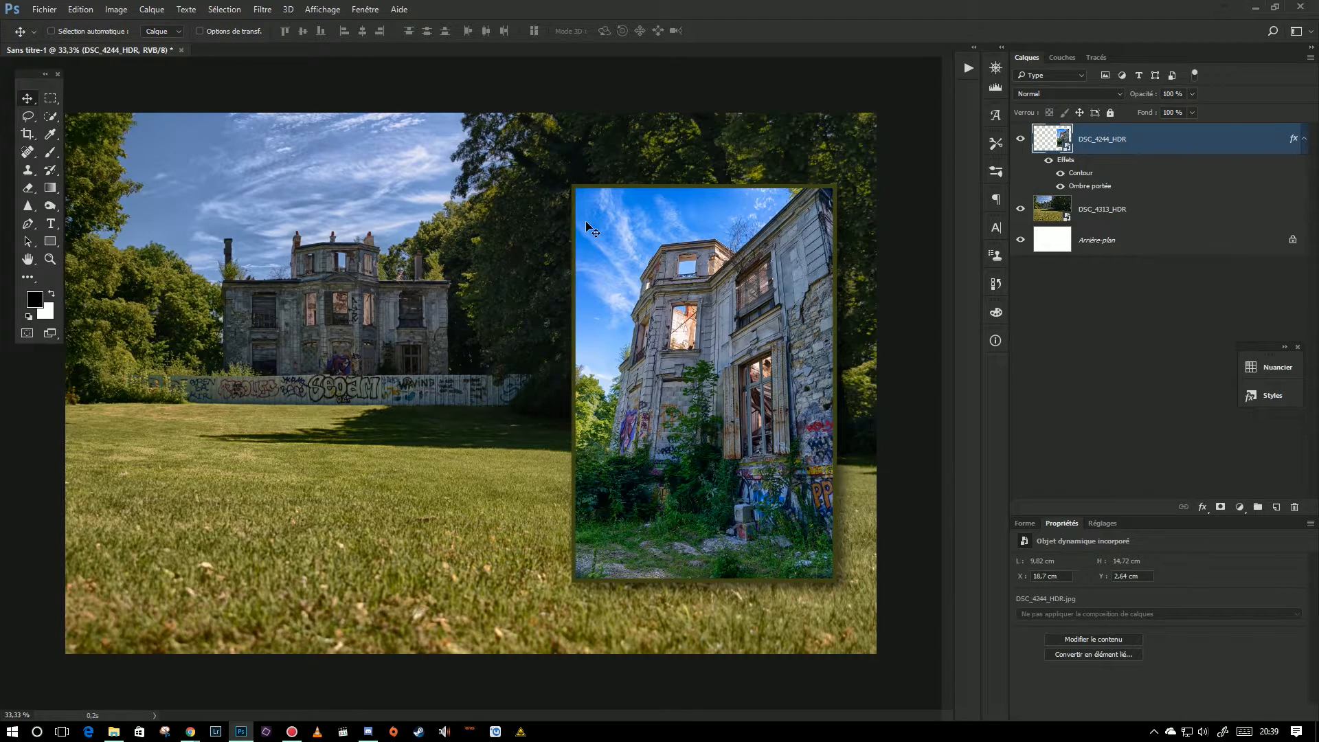
Step: Create a new layer above DSC_4244_HDR and fill it with the black foreground colour in Normal mode at 100 % opacity
{"action": "mouse_move", "coordinate": [29, 76]}
{"action": "left_mouse_down"}
{"action": "mouse_move", "coordinate": [14, 66]}
{"action": "mouse_move", "coordinate": [25, 62]}
{"action": "left_mouse_up"}
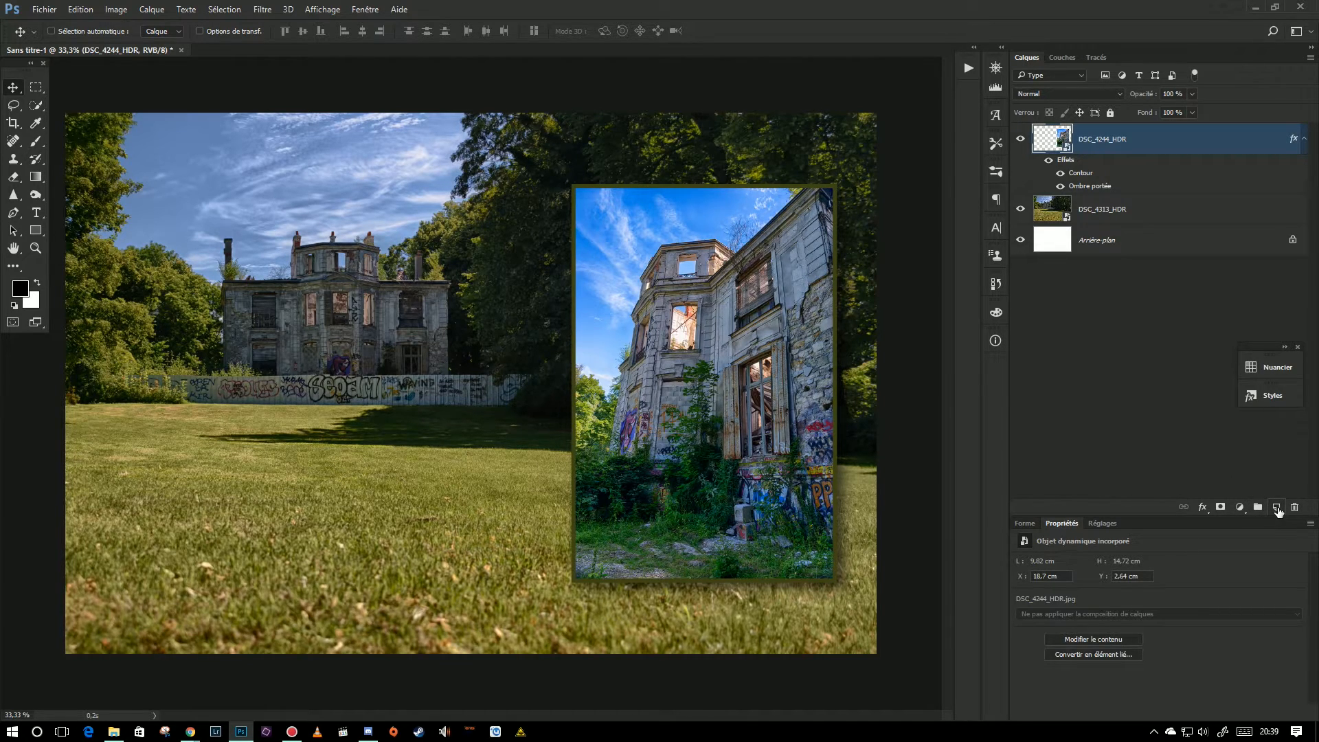
{"action": "left_click", "coordinate": [1277, 506]}
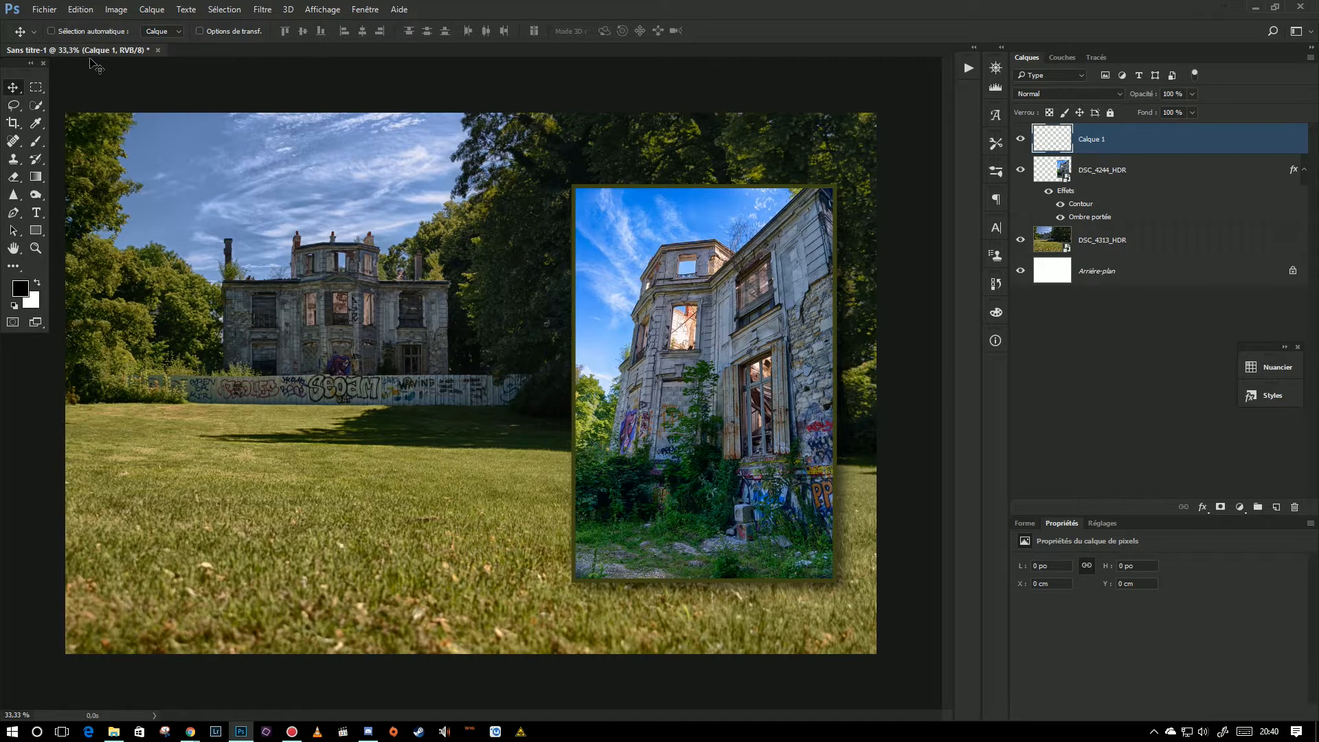
{"action": "left_click", "coordinate": [81, 10]}
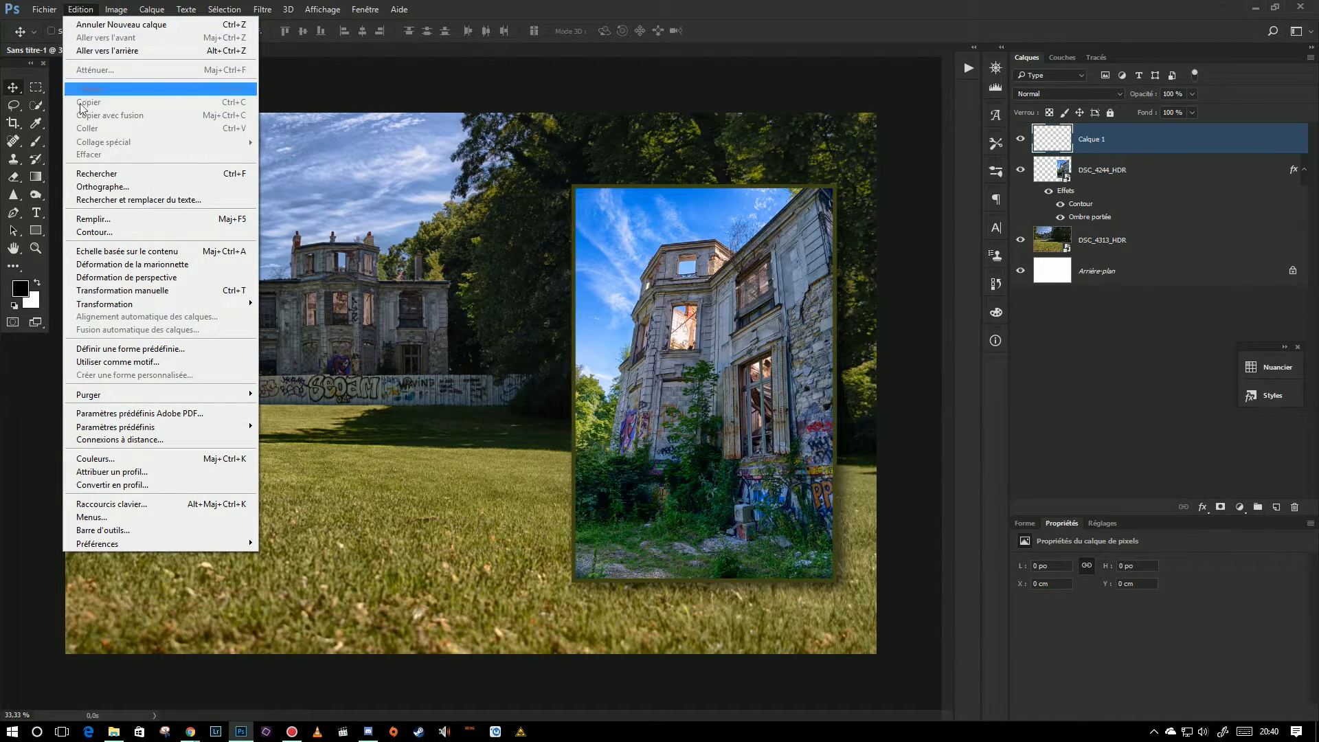
{"action": "left_click", "coordinate": [110, 222]}
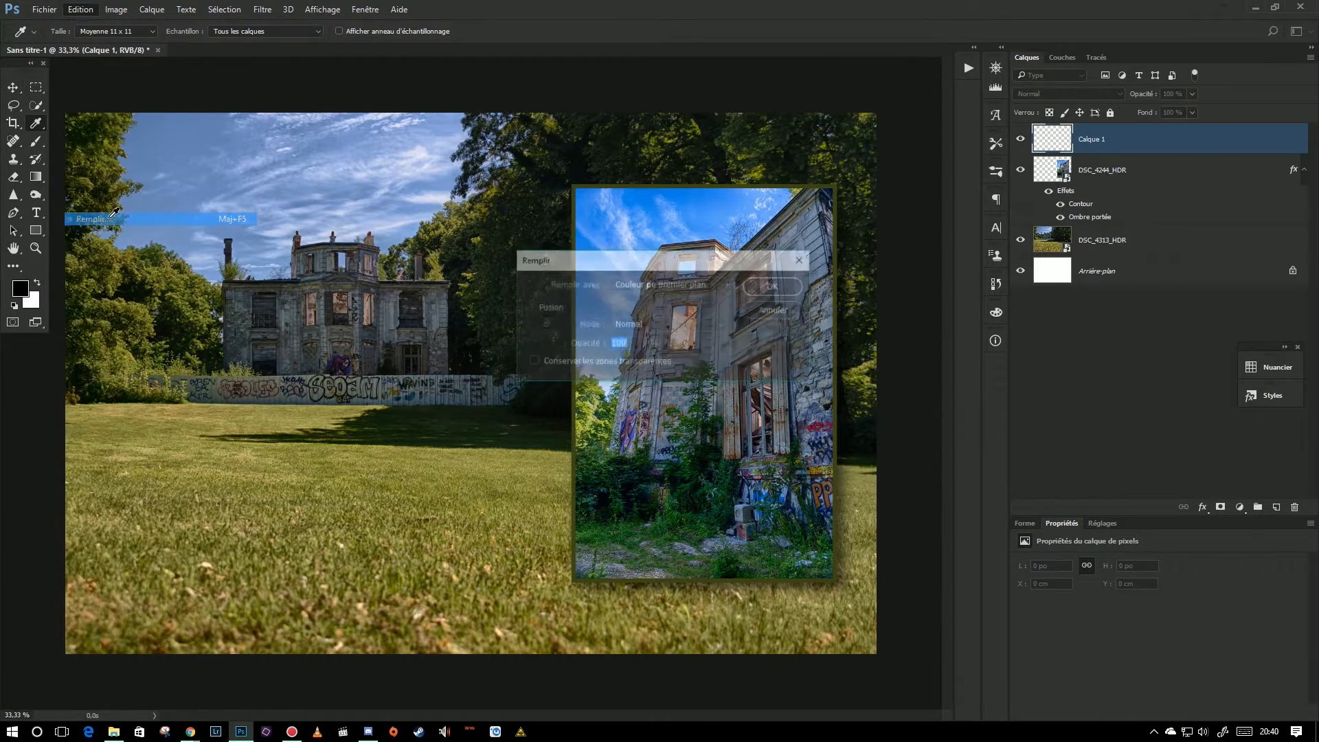
{"action": "left_click", "coordinate": [640, 283]}
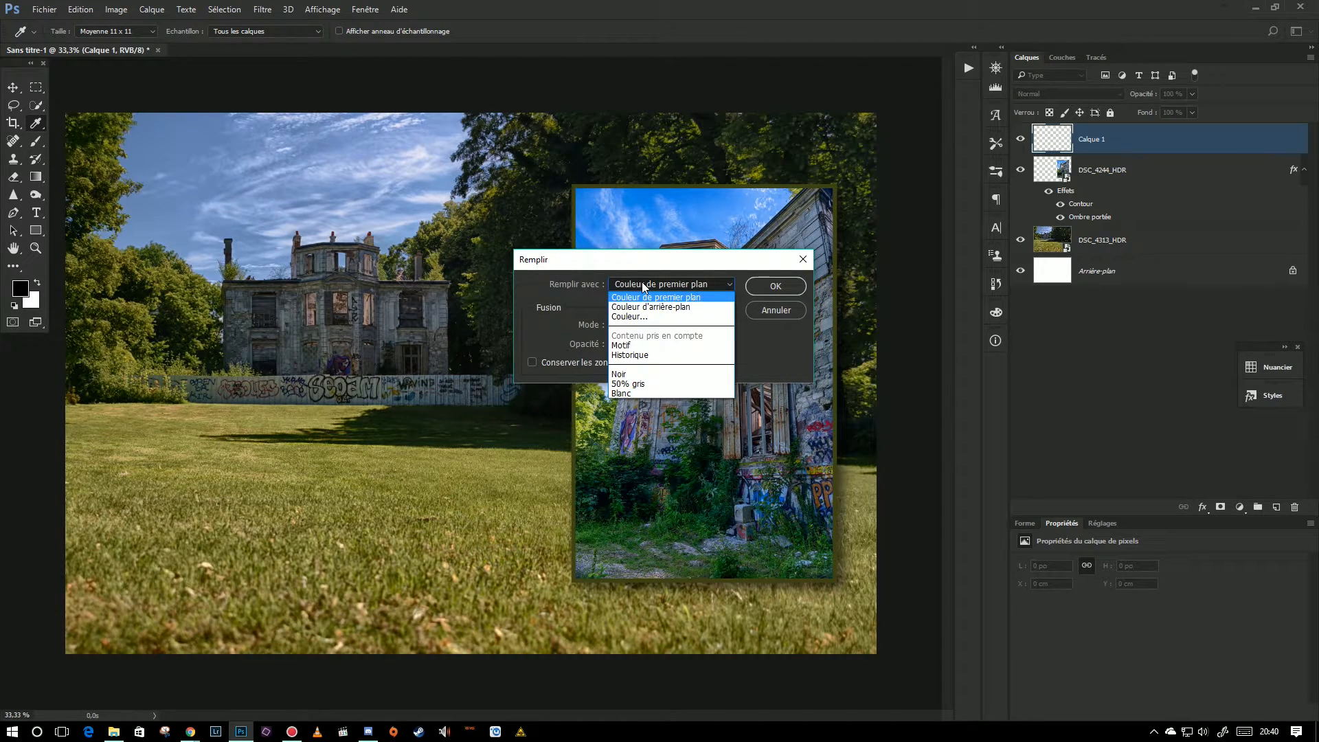
{"action": "left_click", "coordinate": [575, 264]}
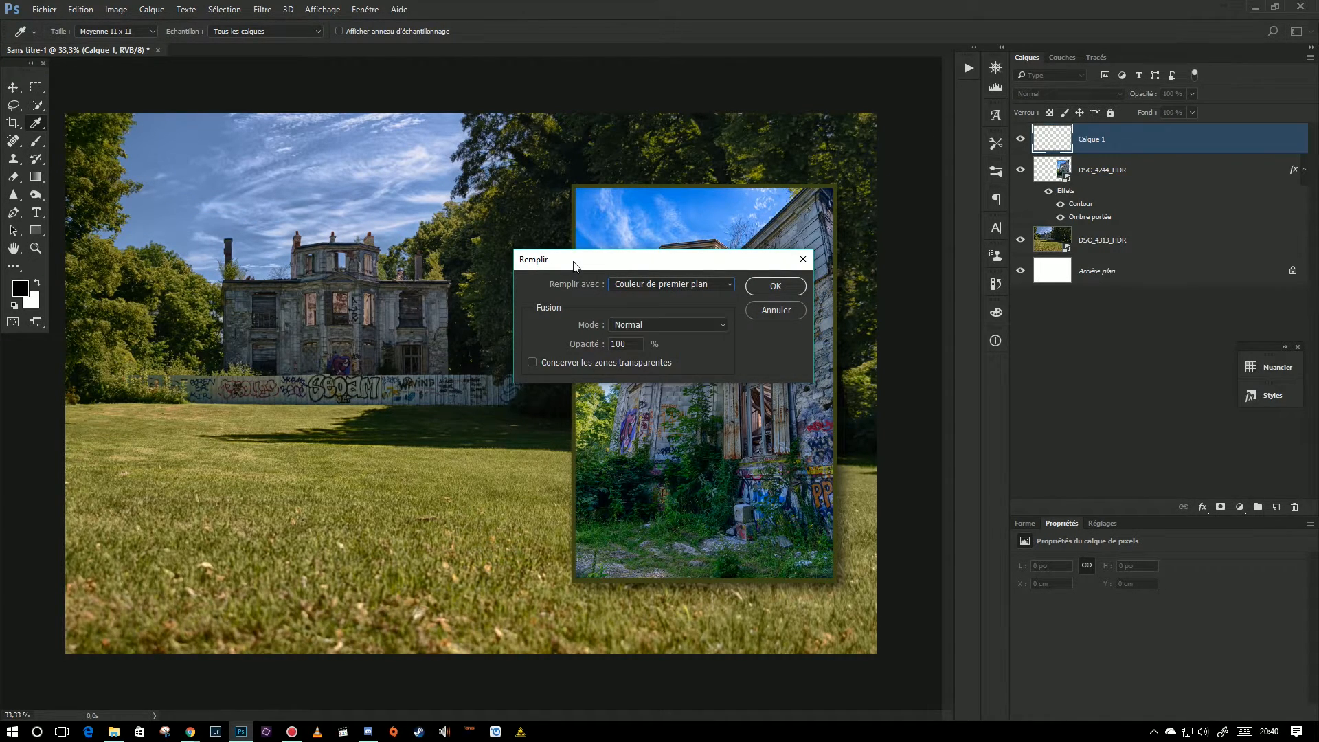
{"action": "left_click", "coordinate": [769, 287]}
{"action": "key", "text": "v"}
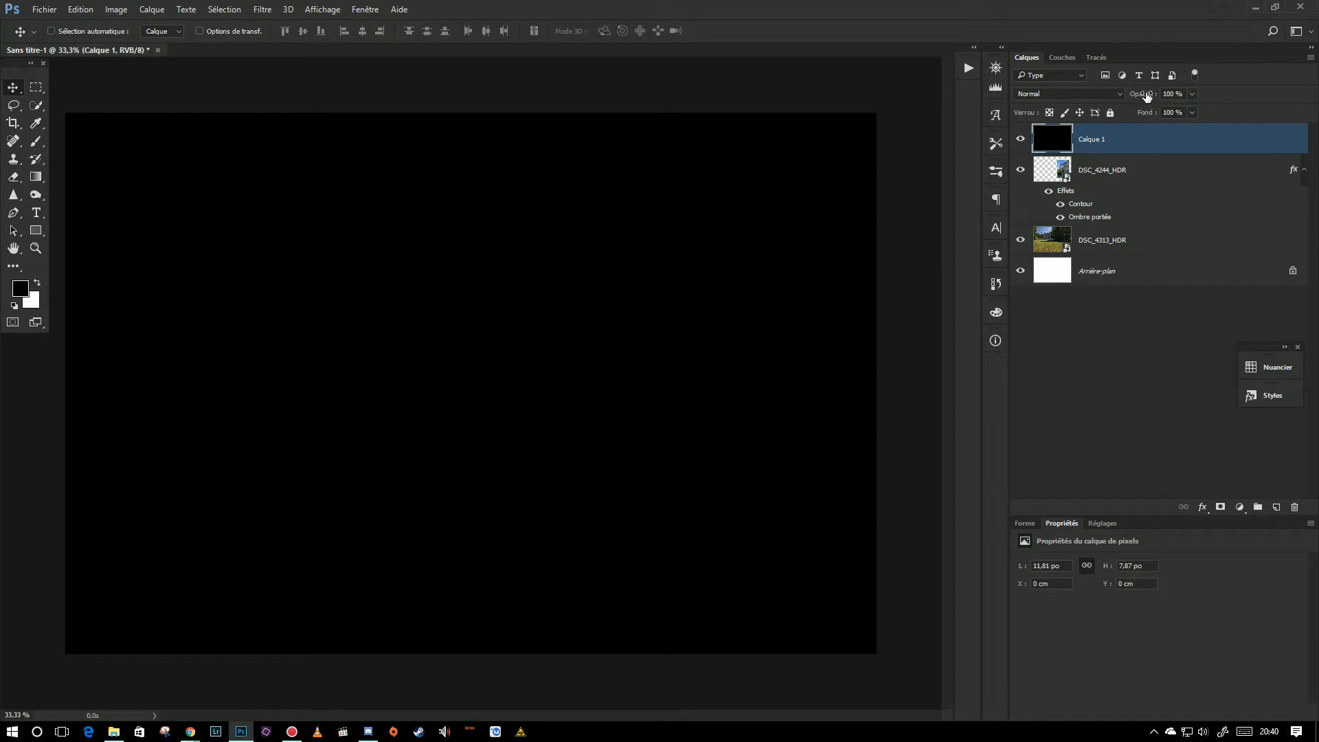
Step: Set the Fond value of the black layer Calque 1 to 0 %, leaving its layer opacity at 100 %
{"action": "left_click_drag", "start_coordinate": [1147, 97], "coordinate": [1194, 96]}
{"action": "left_click", "coordinate": [1168, 112]}
{"action": "left_click_drag", "start_coordinate": [1145, 113], "coordinate": [1068, 111]}
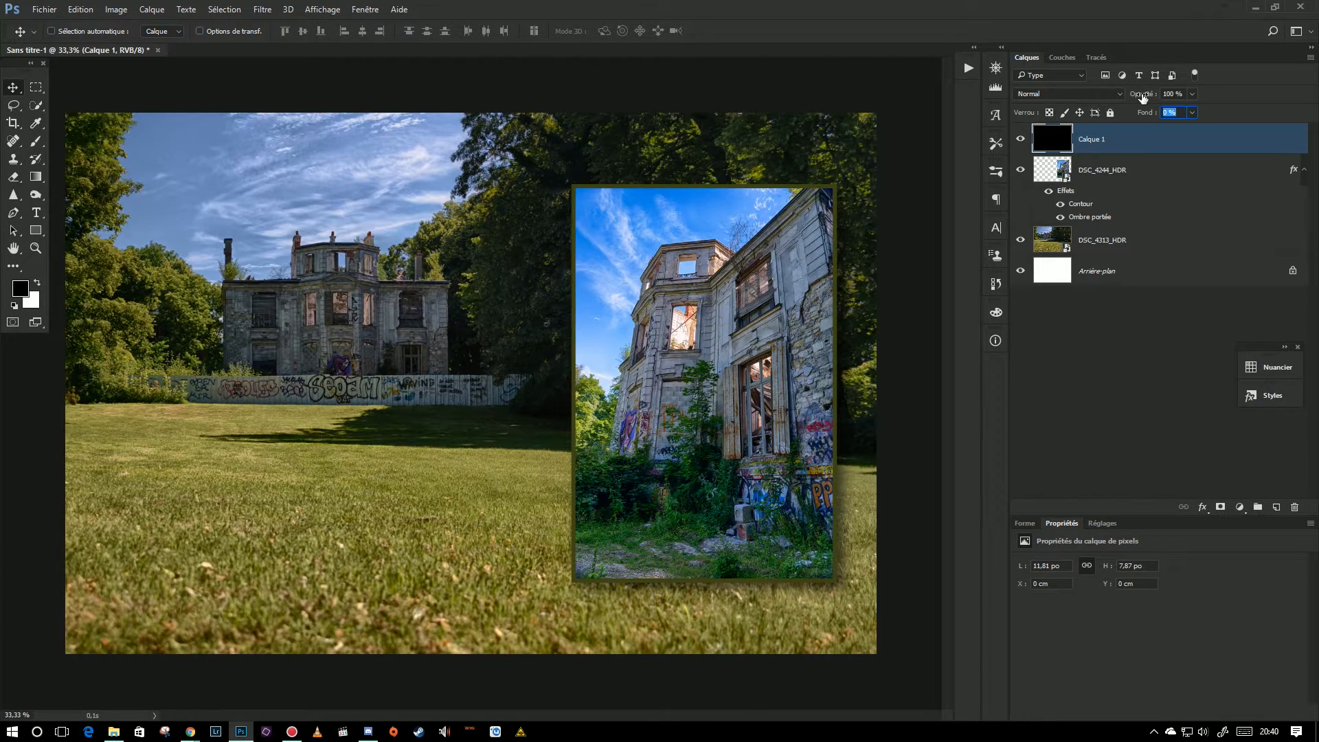
{"action": "left_click", "coordinate": [1114, 376]}
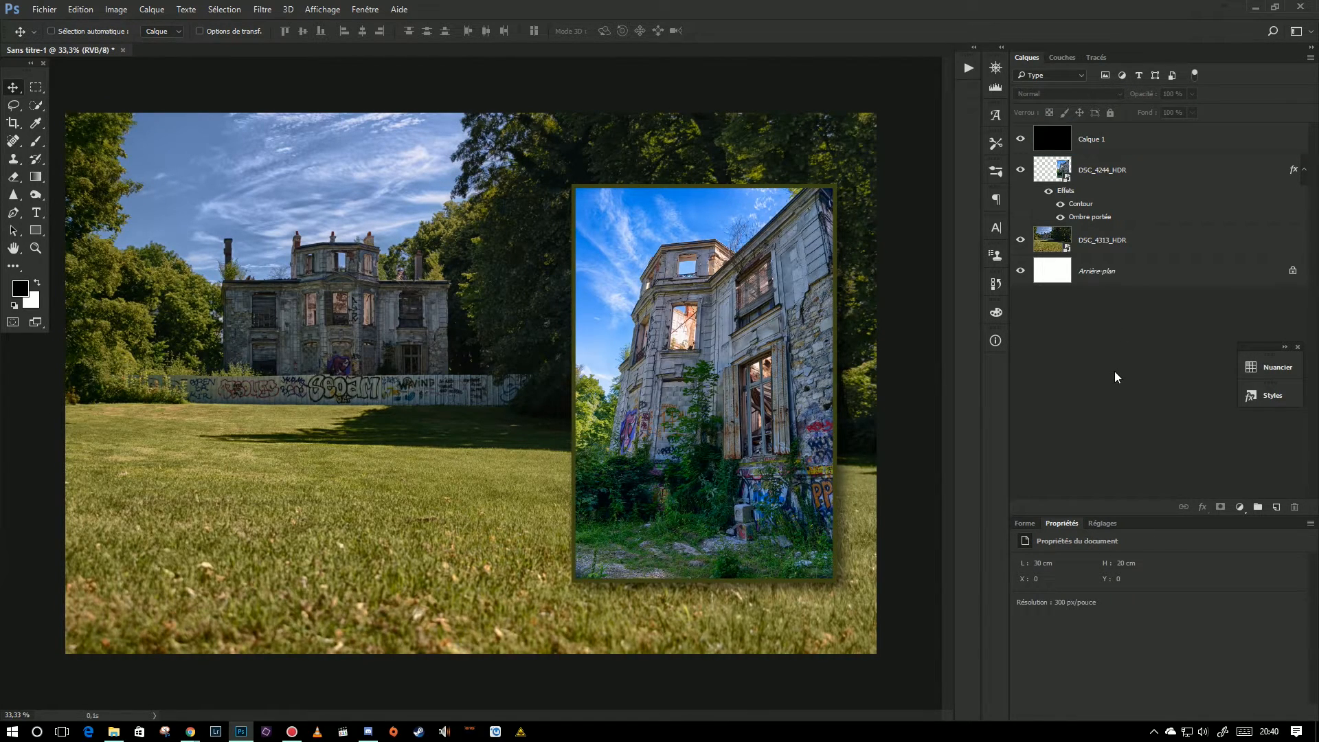
Step: Add a Contour effect to Calque 1 with the Intérieur position and a size of about 32 px
{"action": "left_click", "coordinate": [1050, 145]}
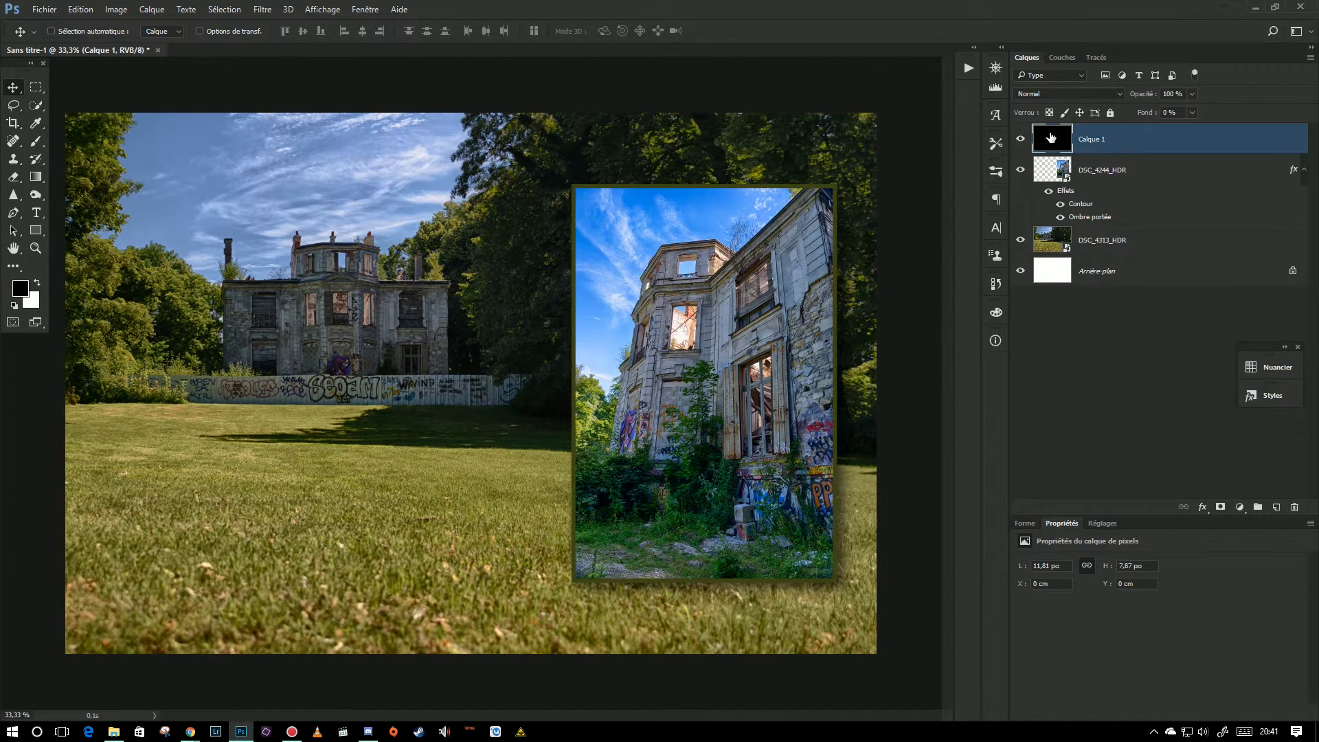
{"action": "left_click", "coordinate": [1202, 508]}
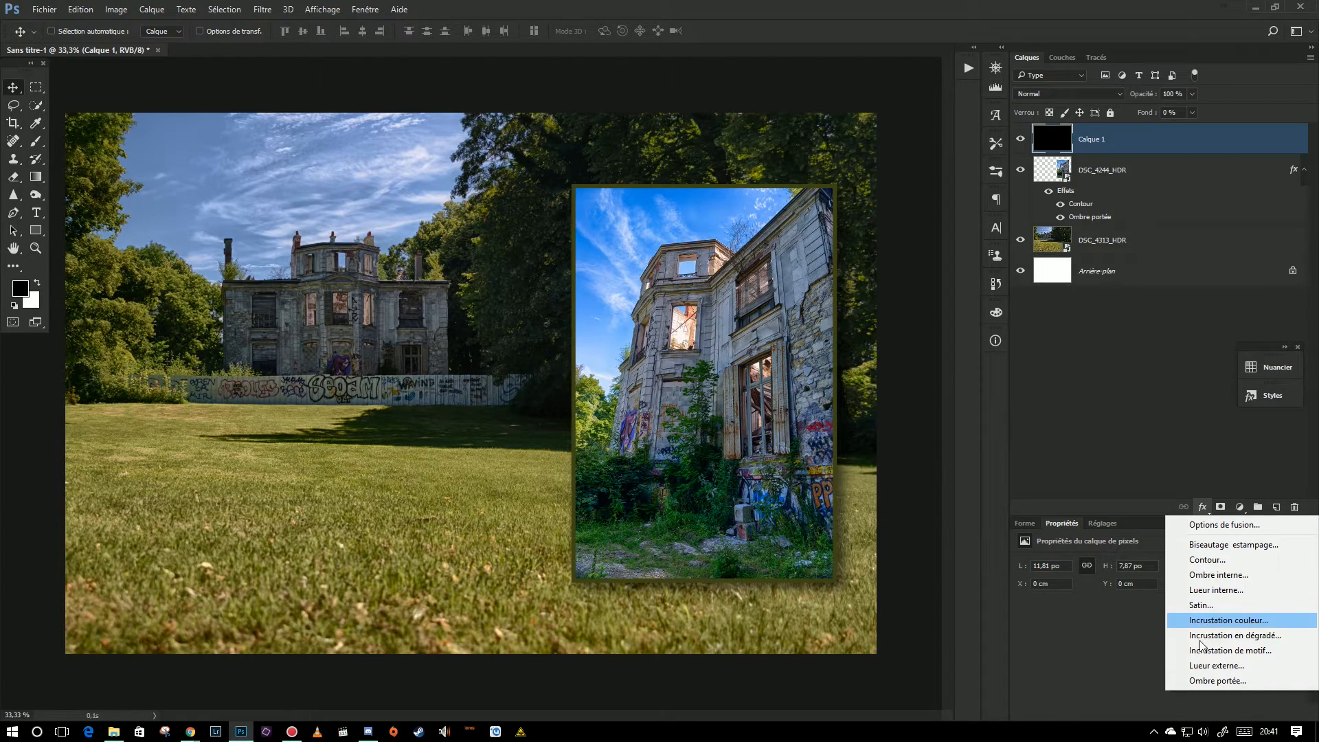
{"action": "left_click", "coordinate": [1199, 560]}
{"action": "left_click_drag", "start_coordinate": [823, 249], "coordinate": [902, 337]}
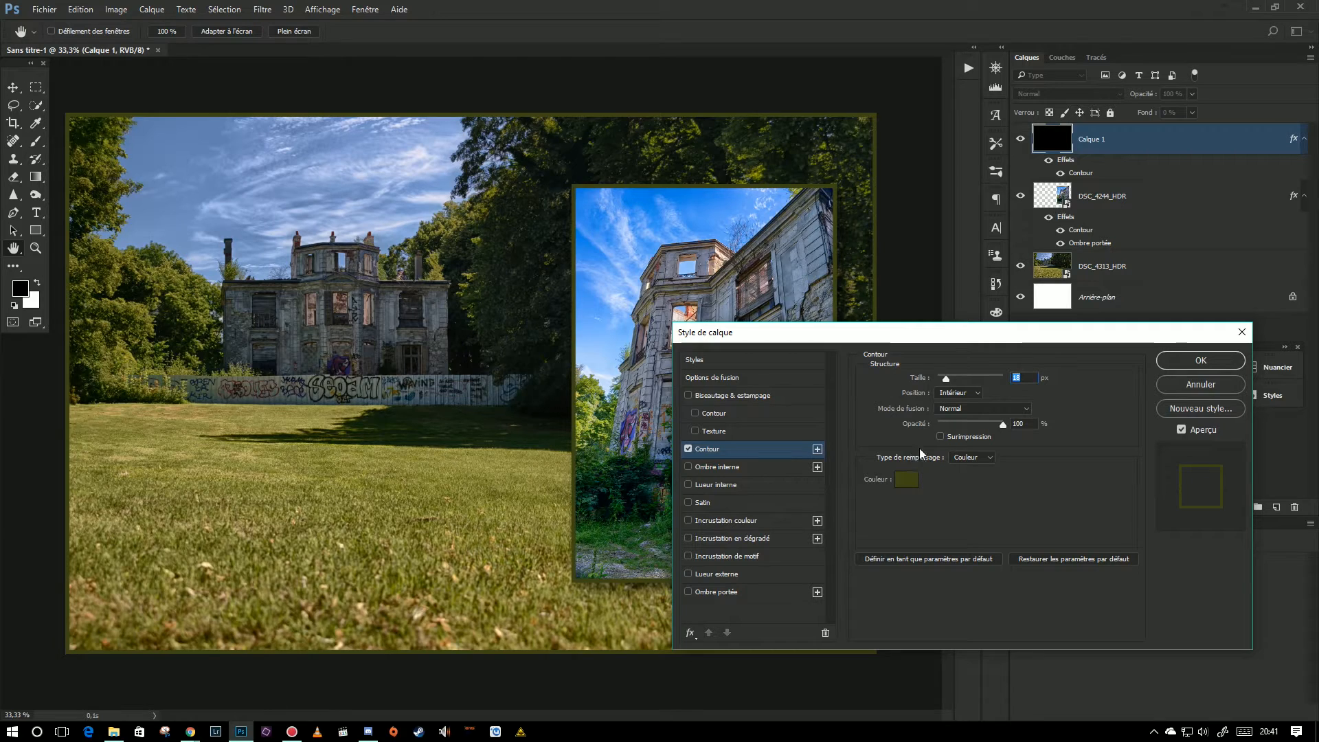
{"action": "left_click_drag", "start_coordinate": [951, 379], "coordinate": [950, 378]}
Step: Colour Calque 1's contour with the blue sampled from the inset photo's sky, reduce its size to about 29 px, and apply the style
{"action": "left_click", "coordinate": [903, 479]}
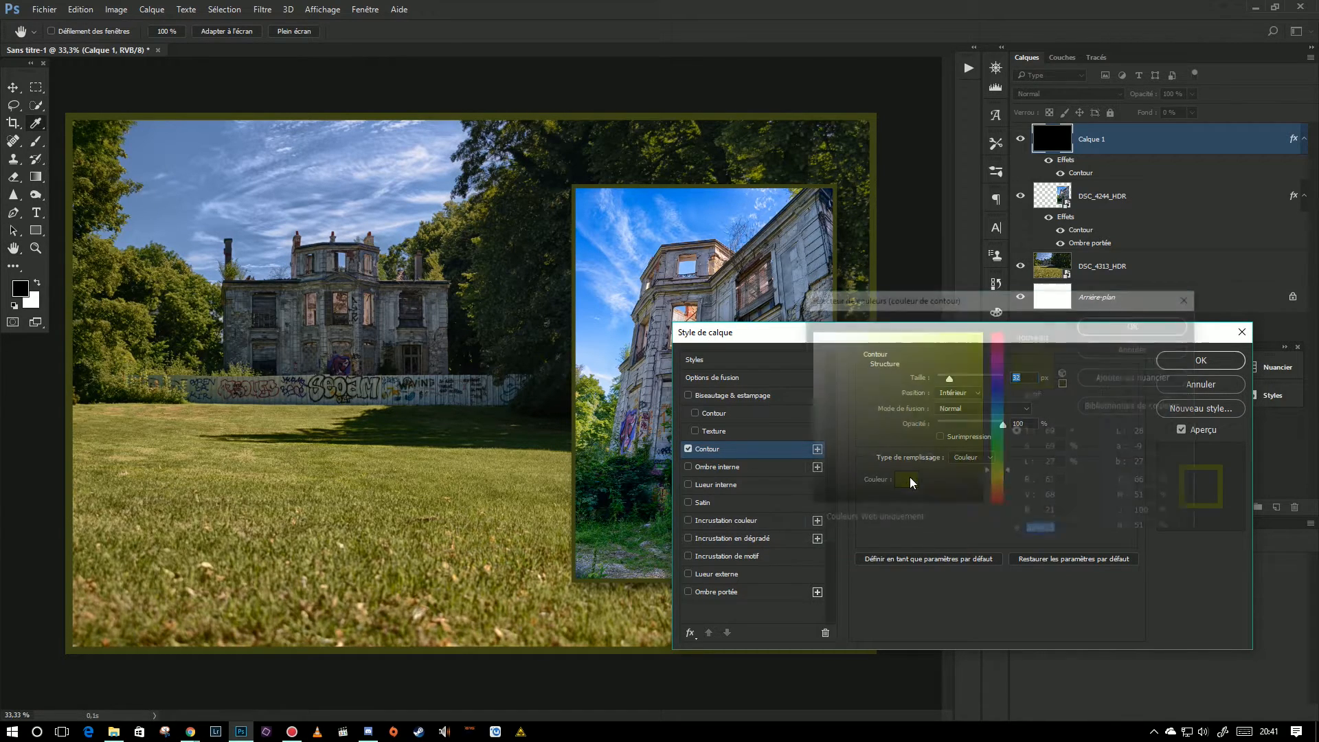
{"action": "left_click", "coordinate": [704, 203]}
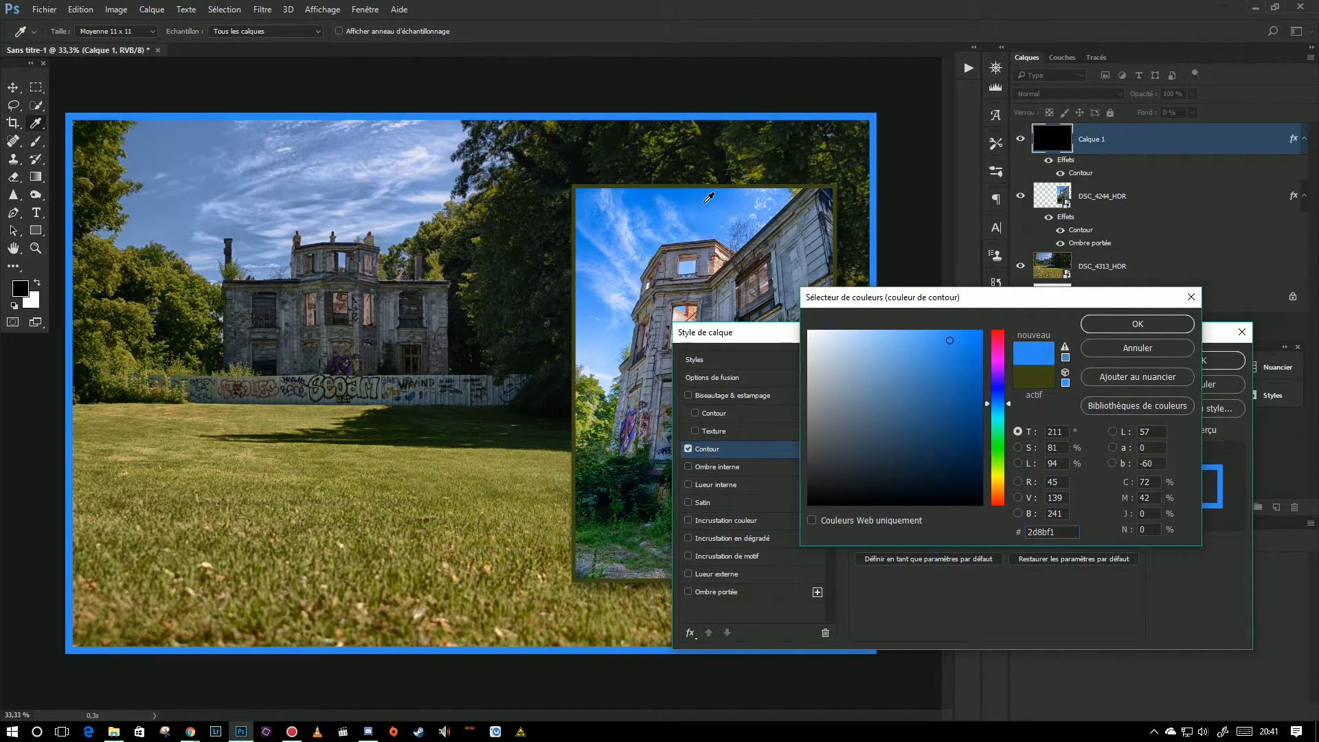
{"action": "left_click", "coordinate": [1138, 323]}
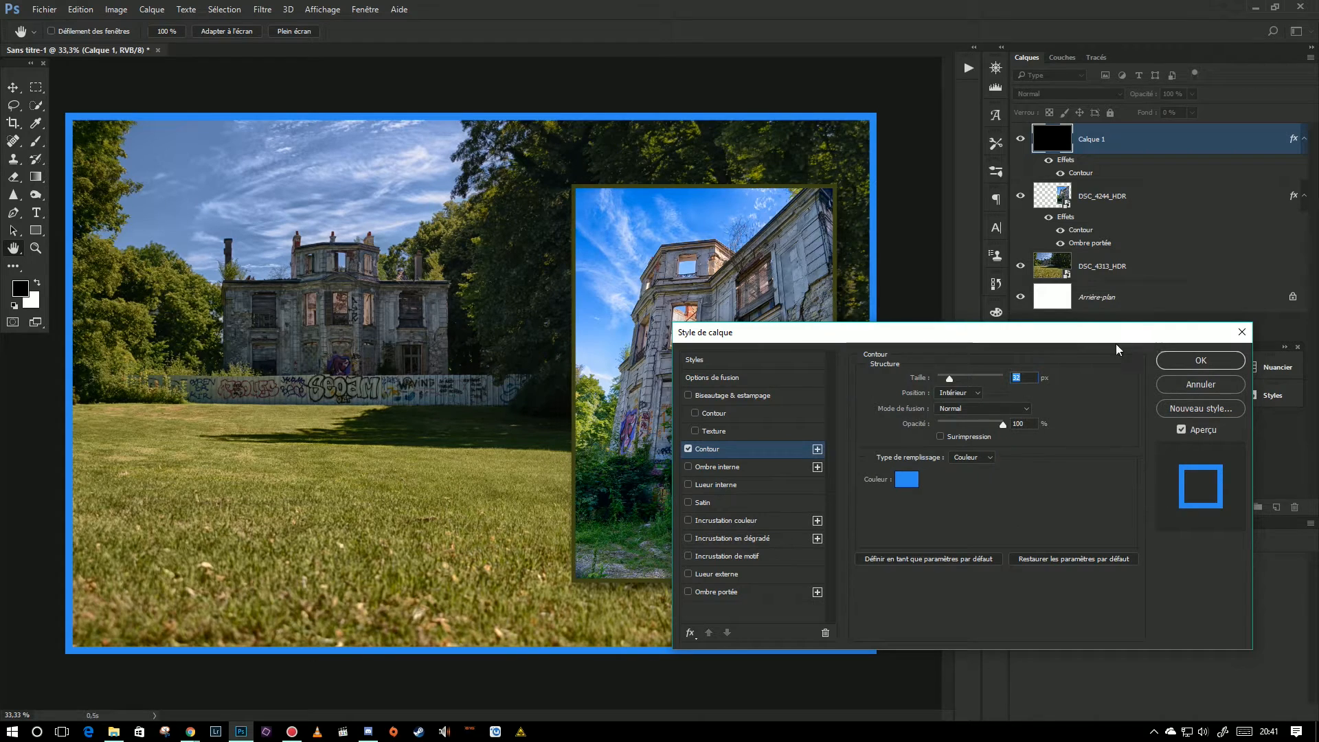
{"action": "left_click_drag", "start_coordinate": [949, 381], "coordinate": [948, 380]}
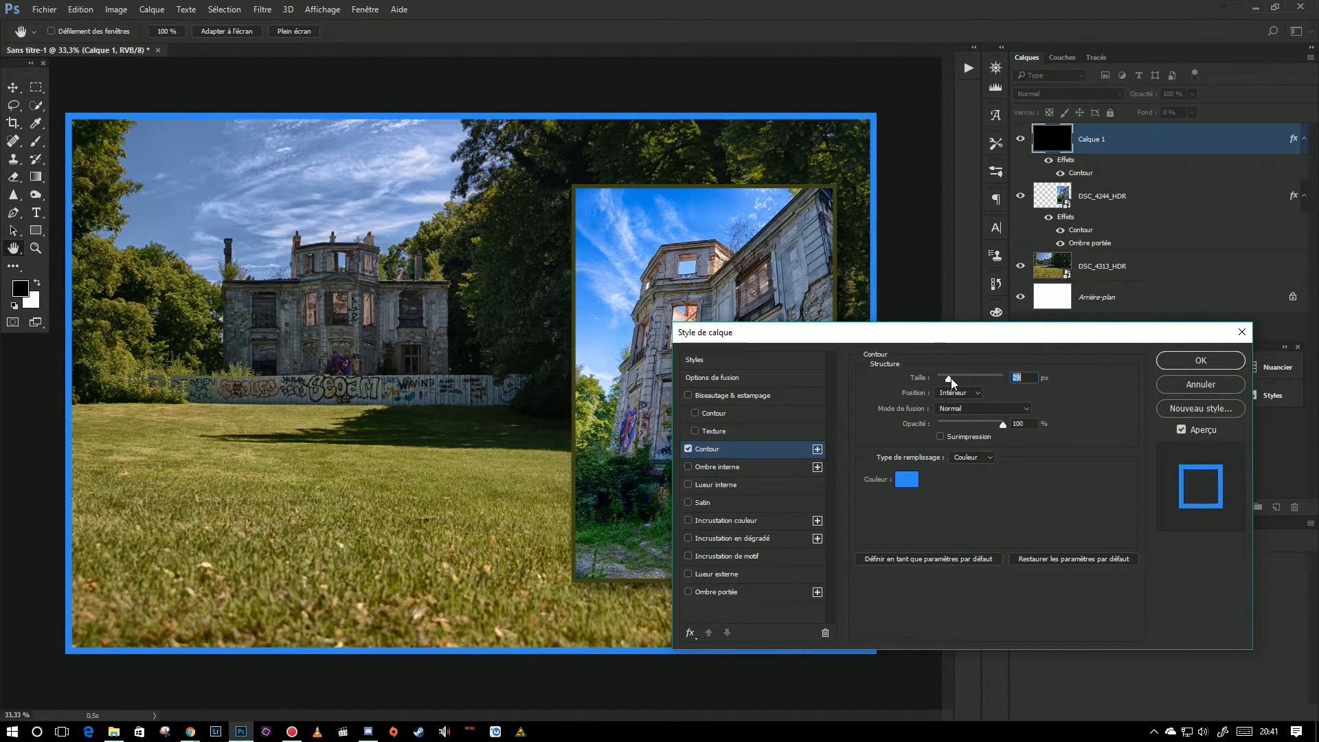
{"action": "left_click", "coordinate": [1220, 360]}
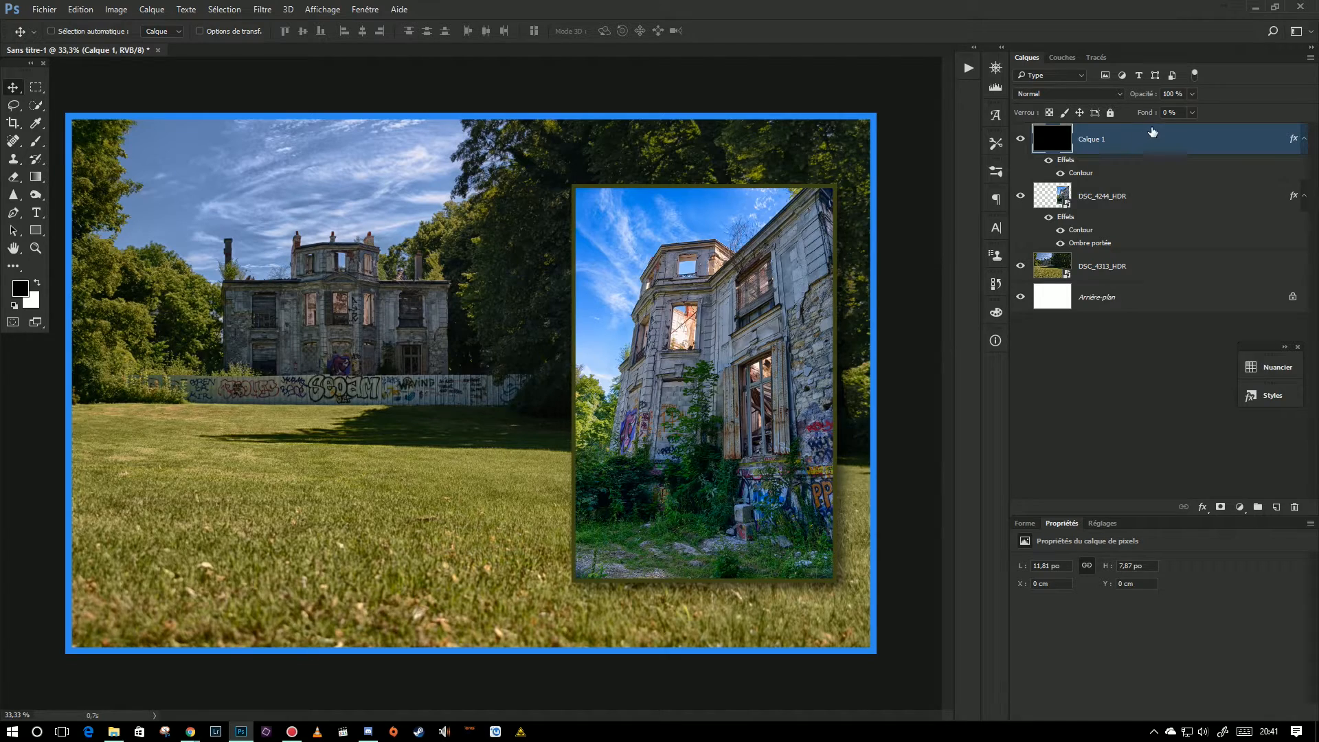
{"action": "left_click_drag", "start_coordinate": [1143, 113], "coordinate": [1086, 118]}
Step: Save the document as the Photoshop file "diptyque chateau.psd" in the Diptyque folder
{"action": "left_click", "coordinate": [50, 13]}
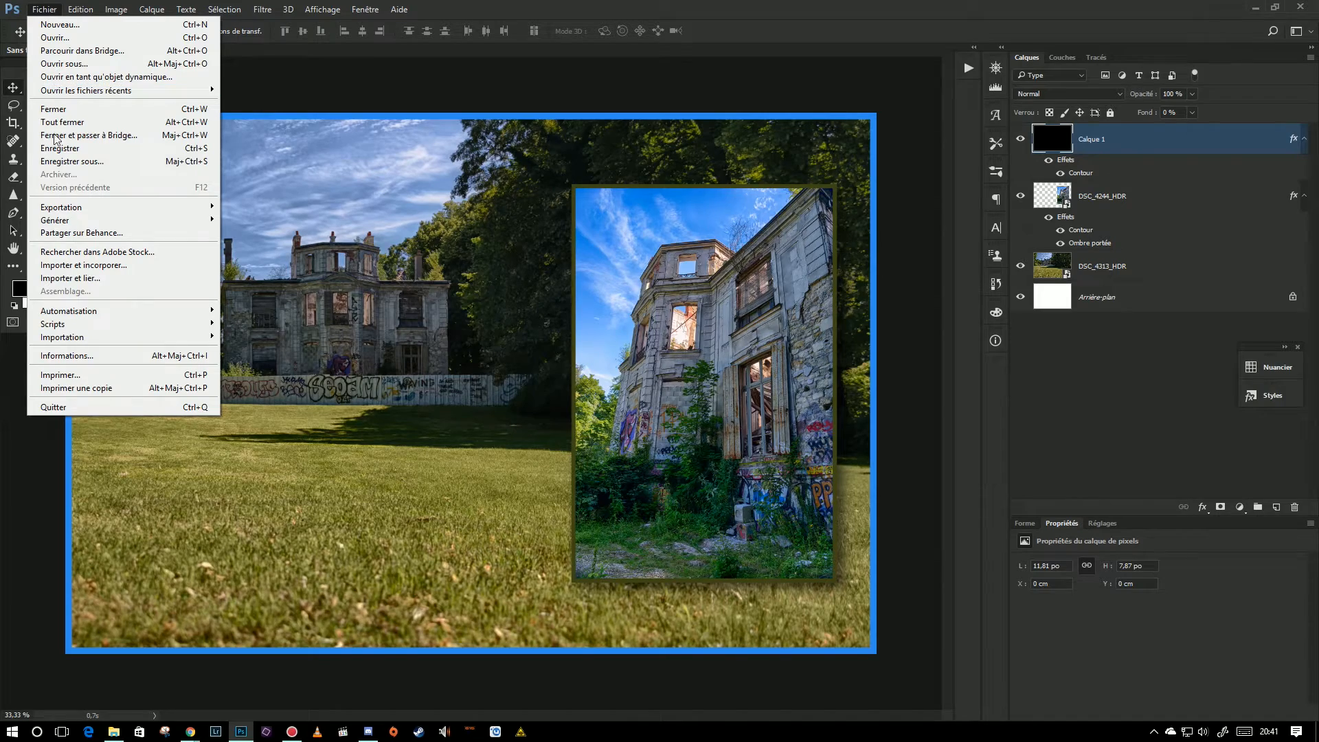
{"action": "left_click", "coordinate": [58, 162]}
{"action": "left_click", "coordinate": [634, 546]}
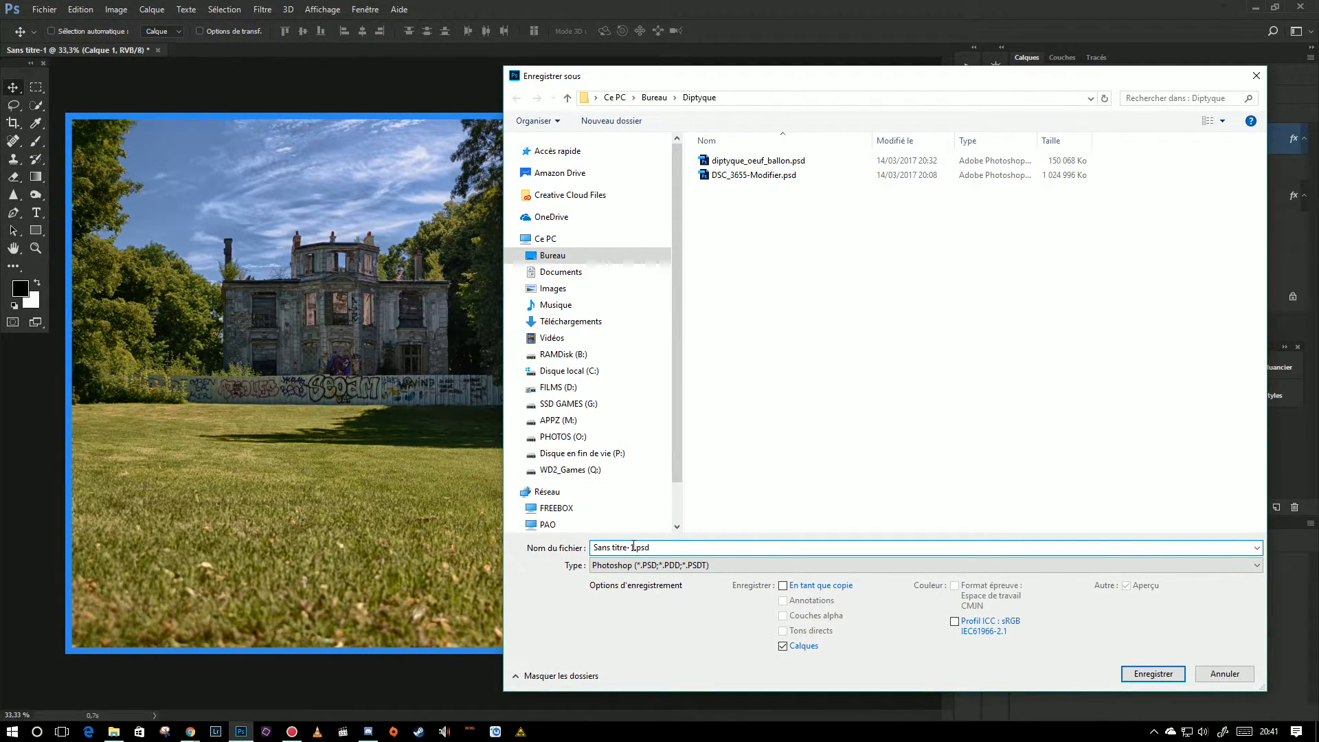
{"action": "left_click_drag", "start_coordinate": [634, 546], "coordinate": [584, 542]}
{"action": "type", "text": "diptyque chat"}
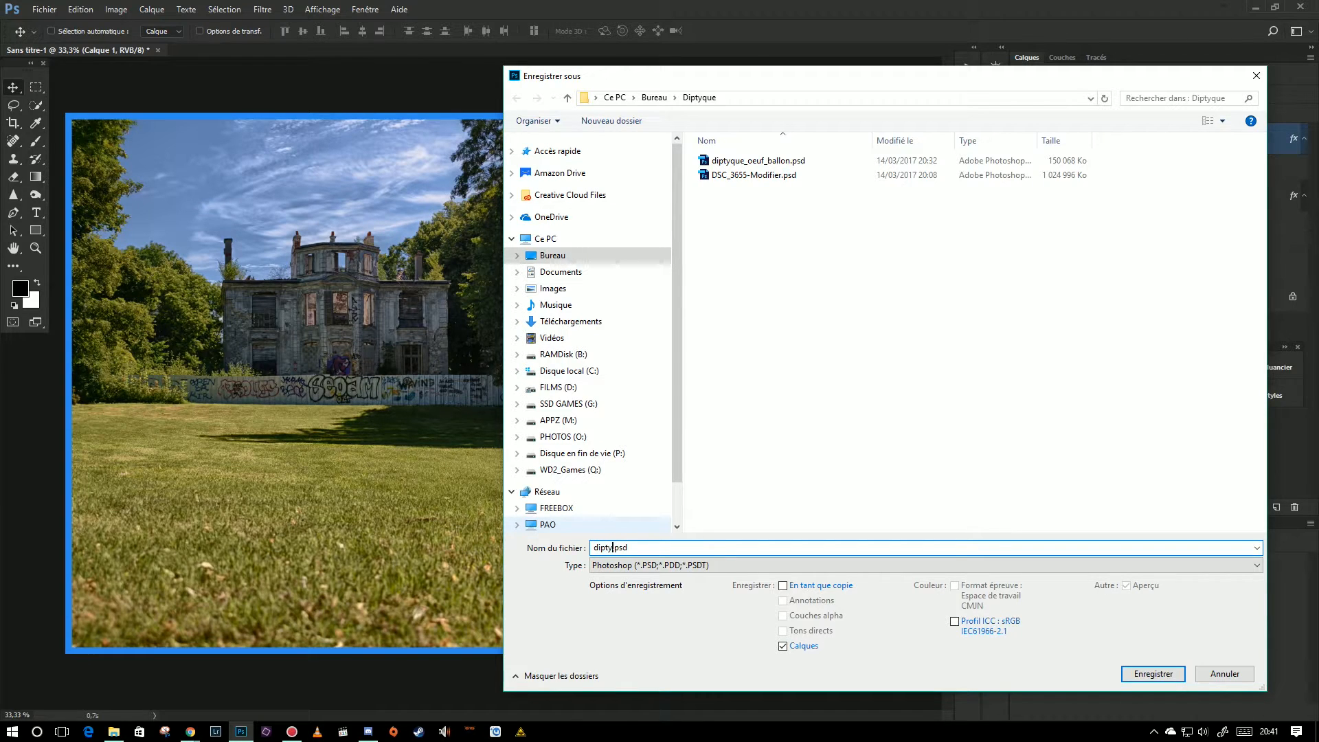
{"action": "type", "text": "eau"}
{"action": "key", "text": "Return"}
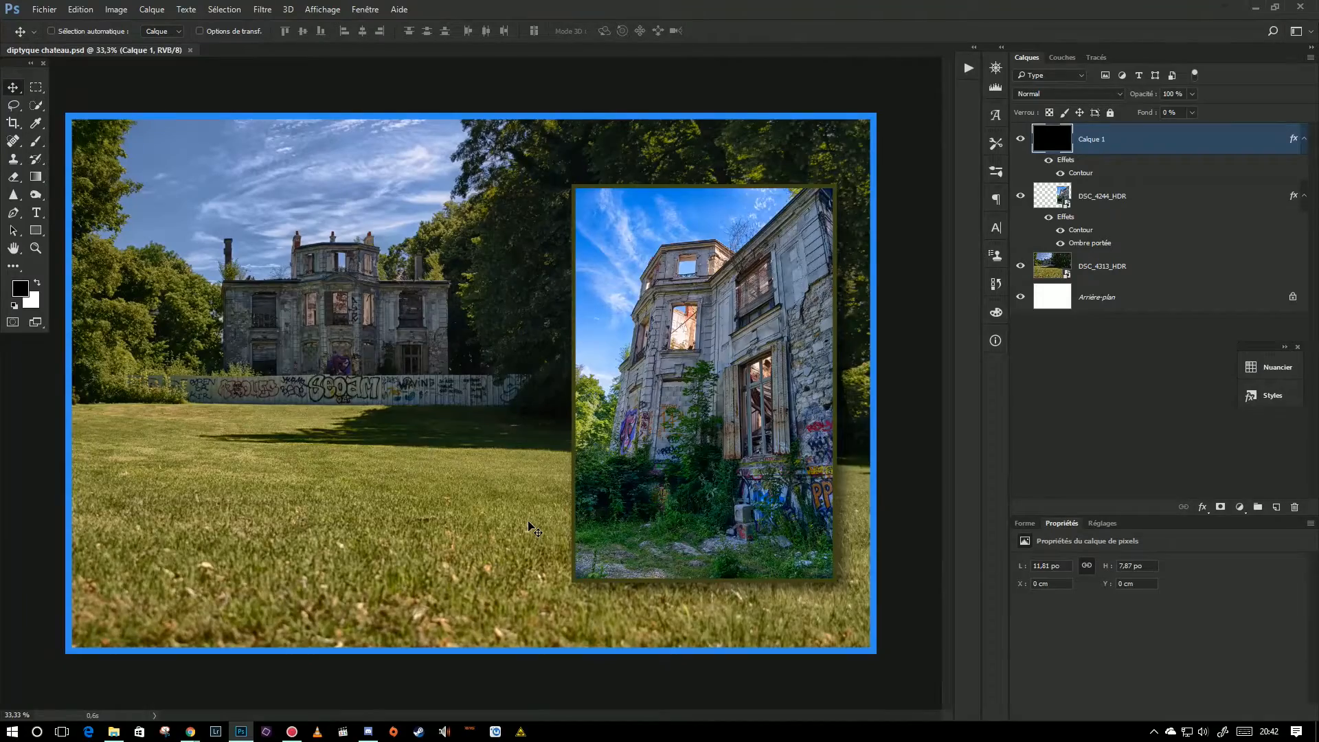
Step: Save a JPEG version as "diptyque chateau.jpg" in the same Diptyque folder
{"action": "left_click", "coordinate": [45, 9]}
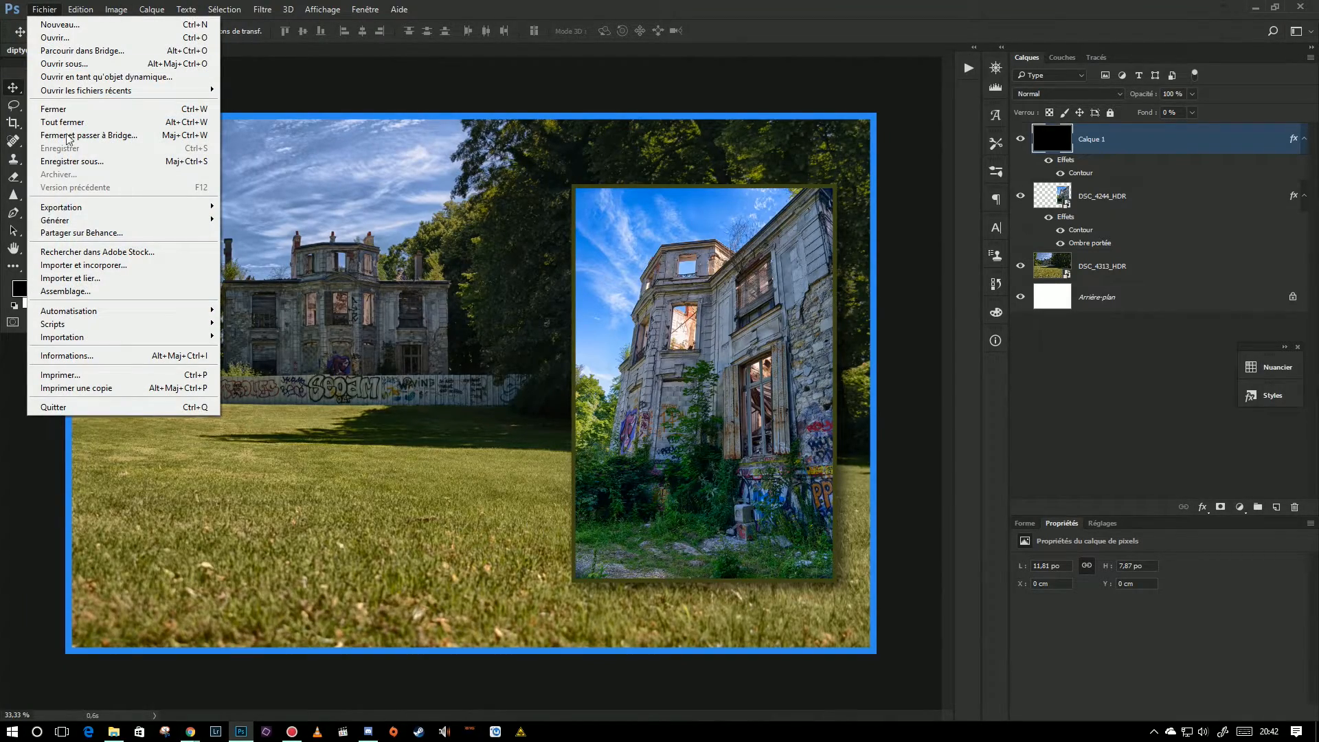
{"action": "left_click", "coordinate": [92, 162]}
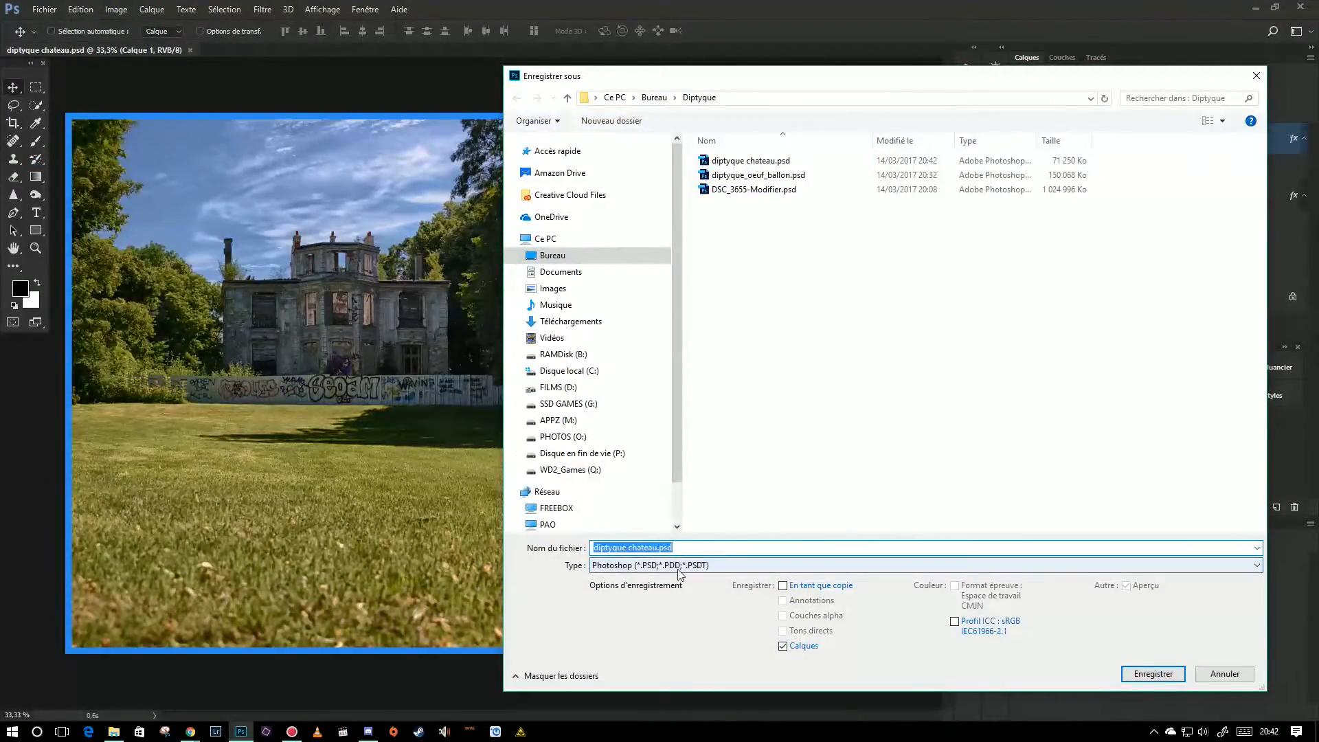
{"action": "left_click", "coordinate": [680, 565]}
{"action": "left_click", "coordinate": [610, 445]}
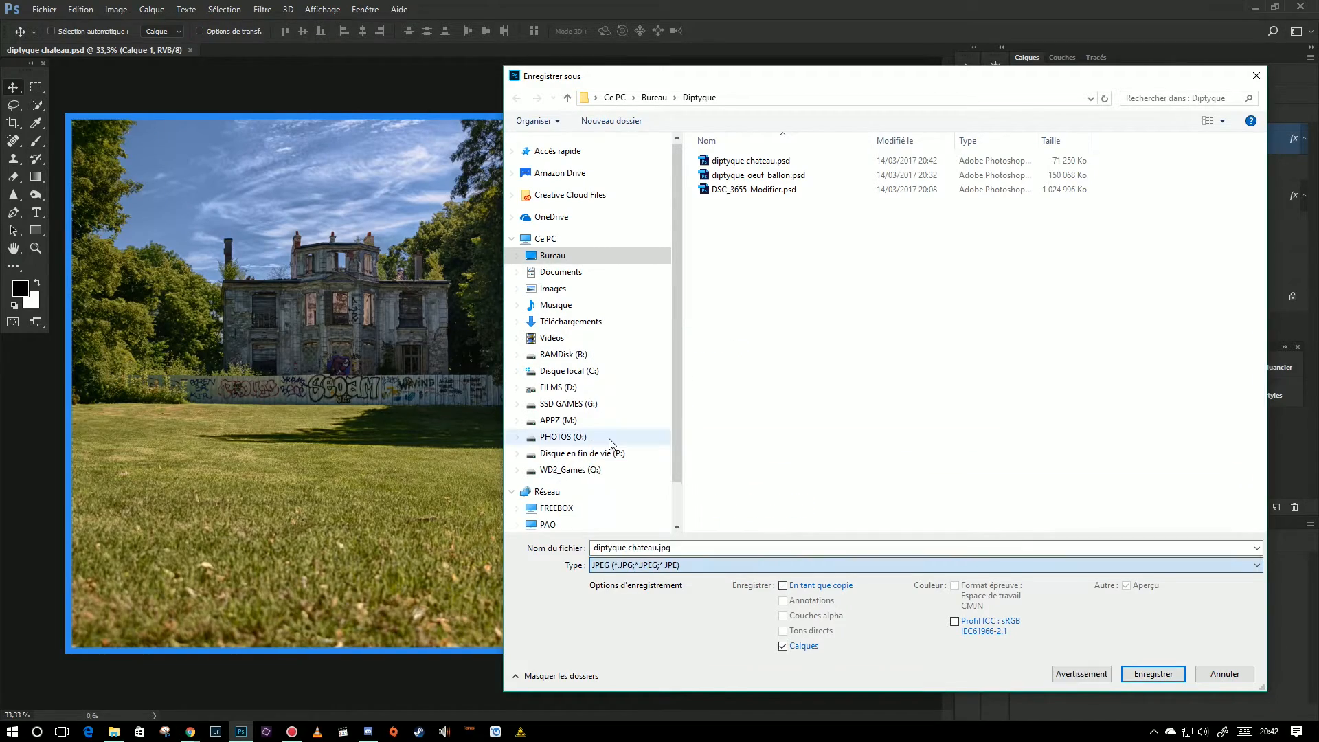
{"action": "left_click", "coordinate": [1152, 673]}
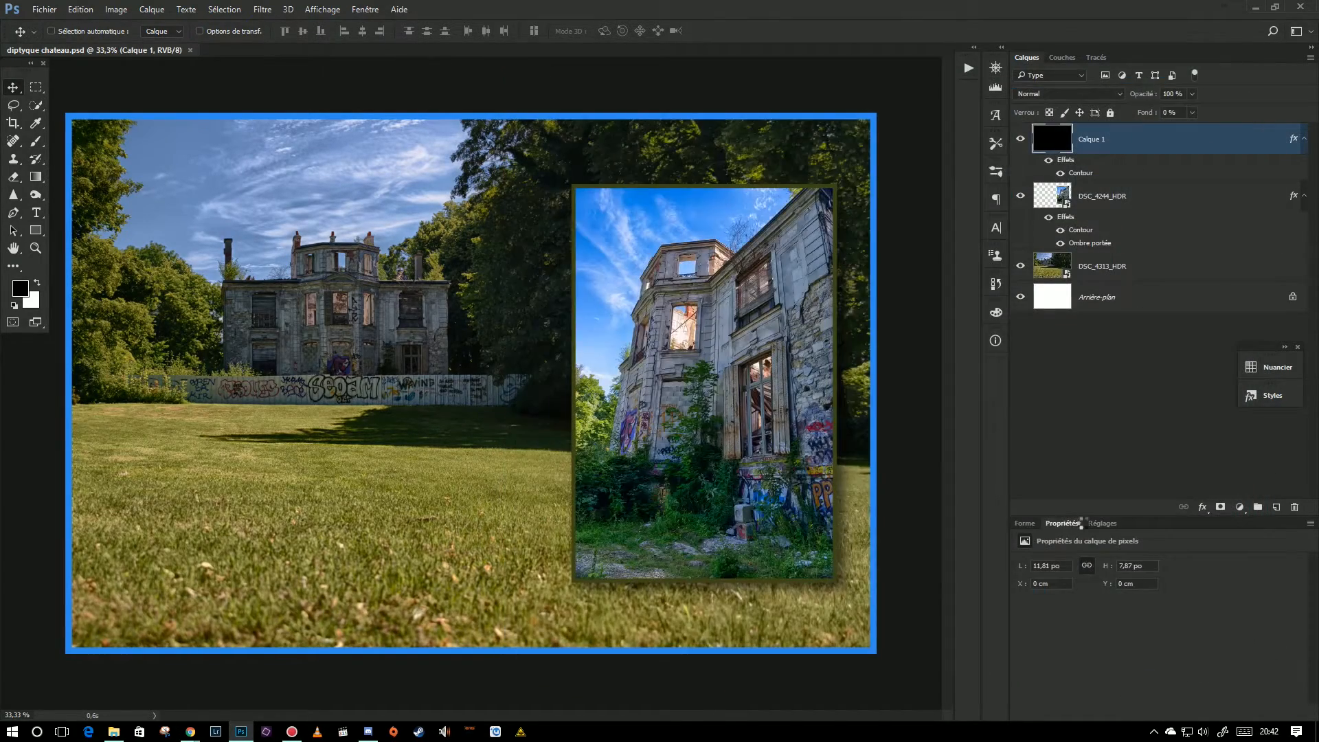
{"action": "left_click", "coordinate": [749, 202]}
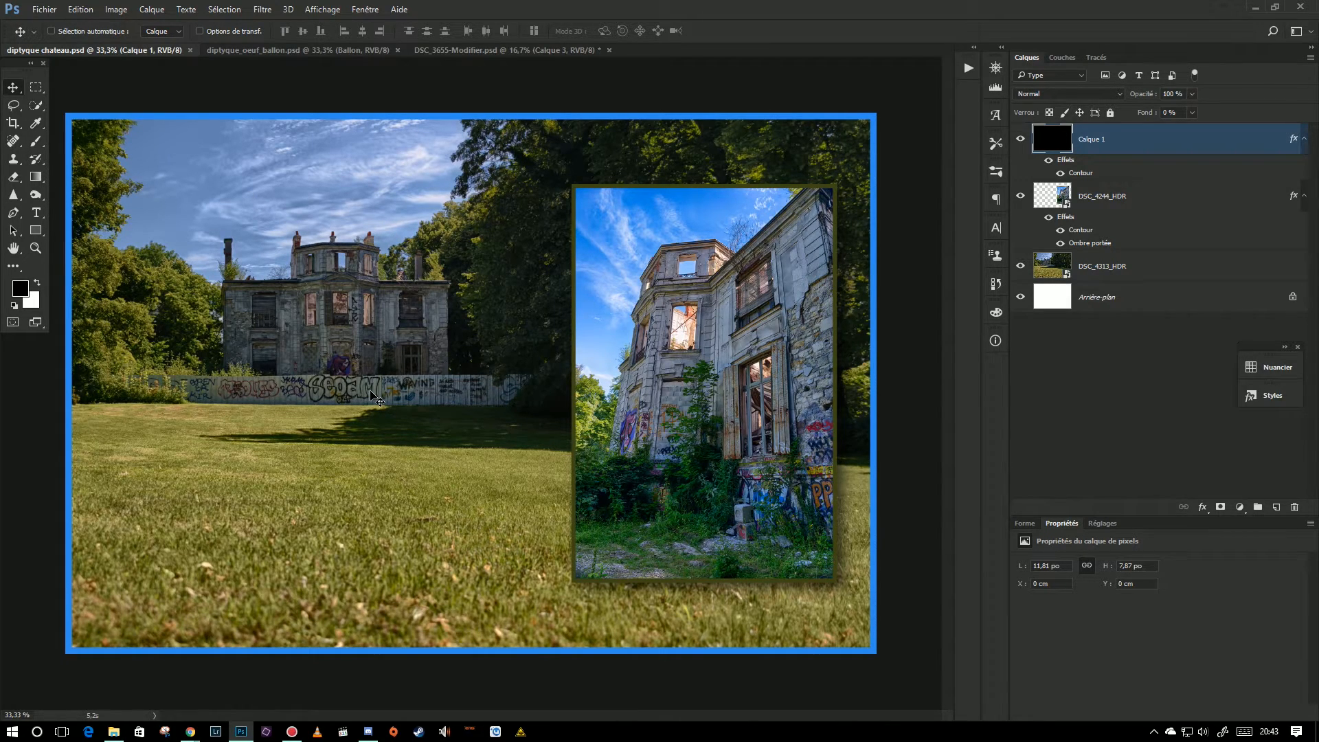
Step: Create a new 400 × 200 mm RGB document at 300 pixels per inch with a white background
{"action": "left_click", "coordinate": [45, 11]}
{"action": "left_click", "coordinate": [58, 24]}
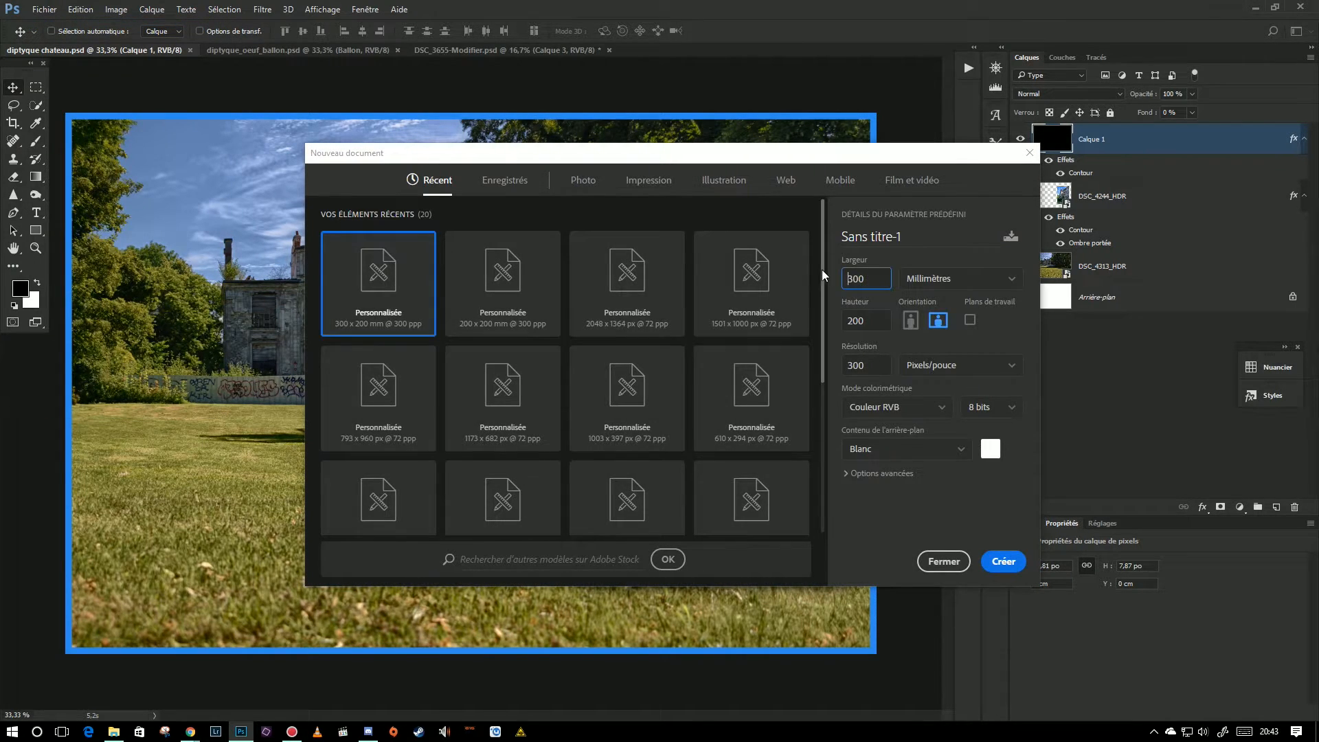
{"action": "left_click_drag", "start_coordinate": [868, 279], "coordinate": [844, 275]}
{"action": "type", "text": "40"}
{"action": "key", "text": "Tab"}
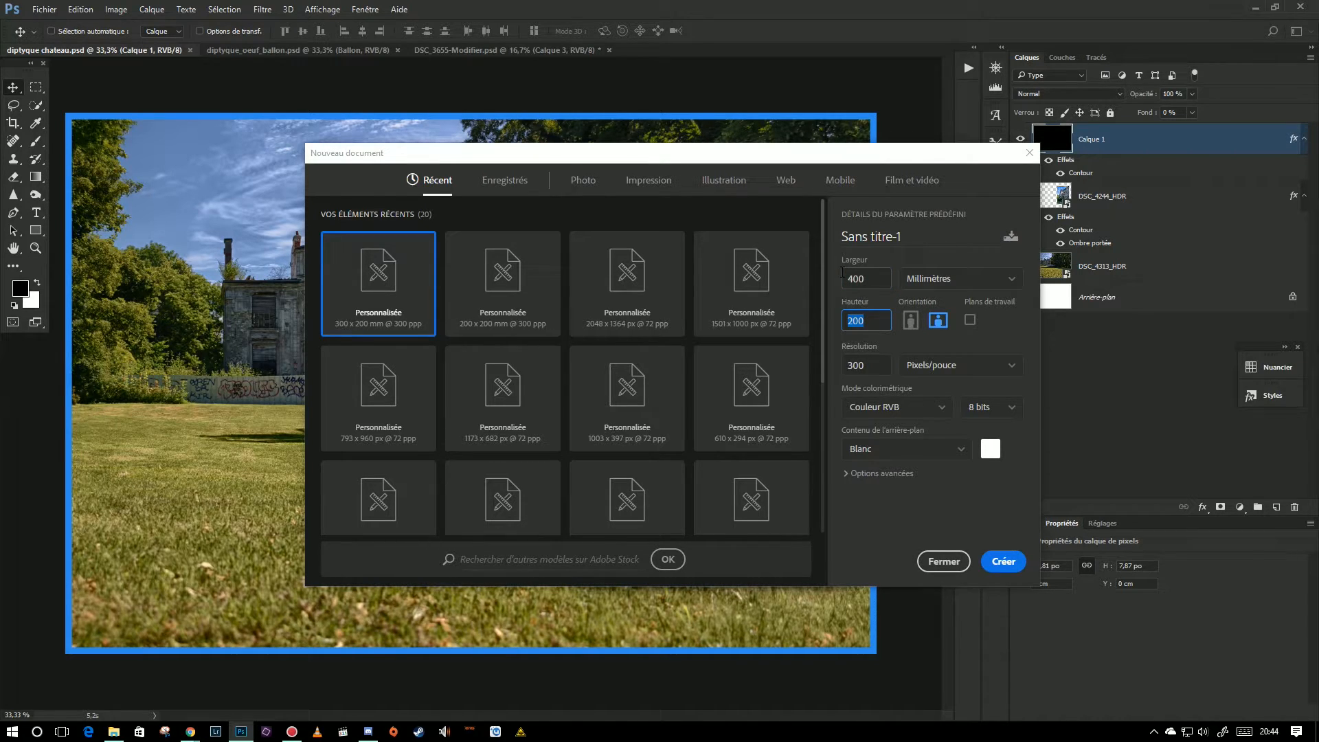
{"action": "left_click", "coordinate": [849, 278]}
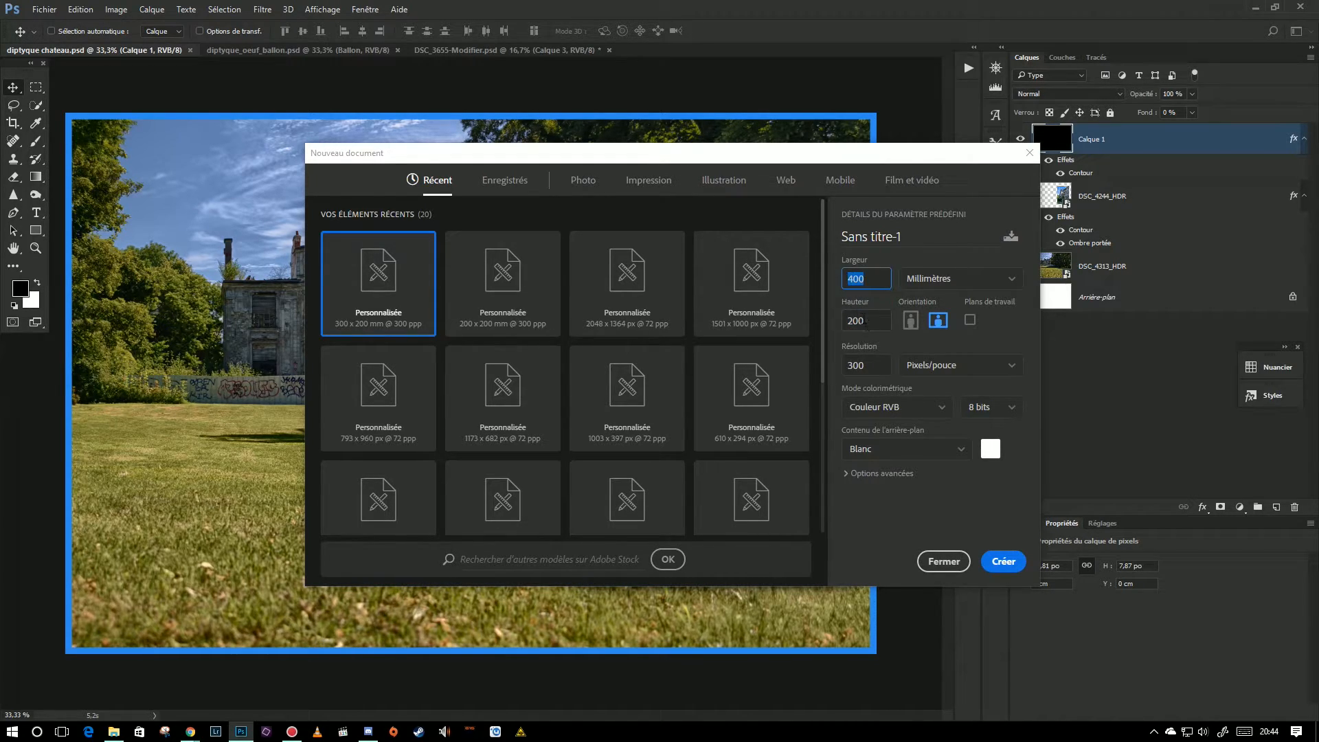
{"action": "left_click", "coordinate": [999, 567]}
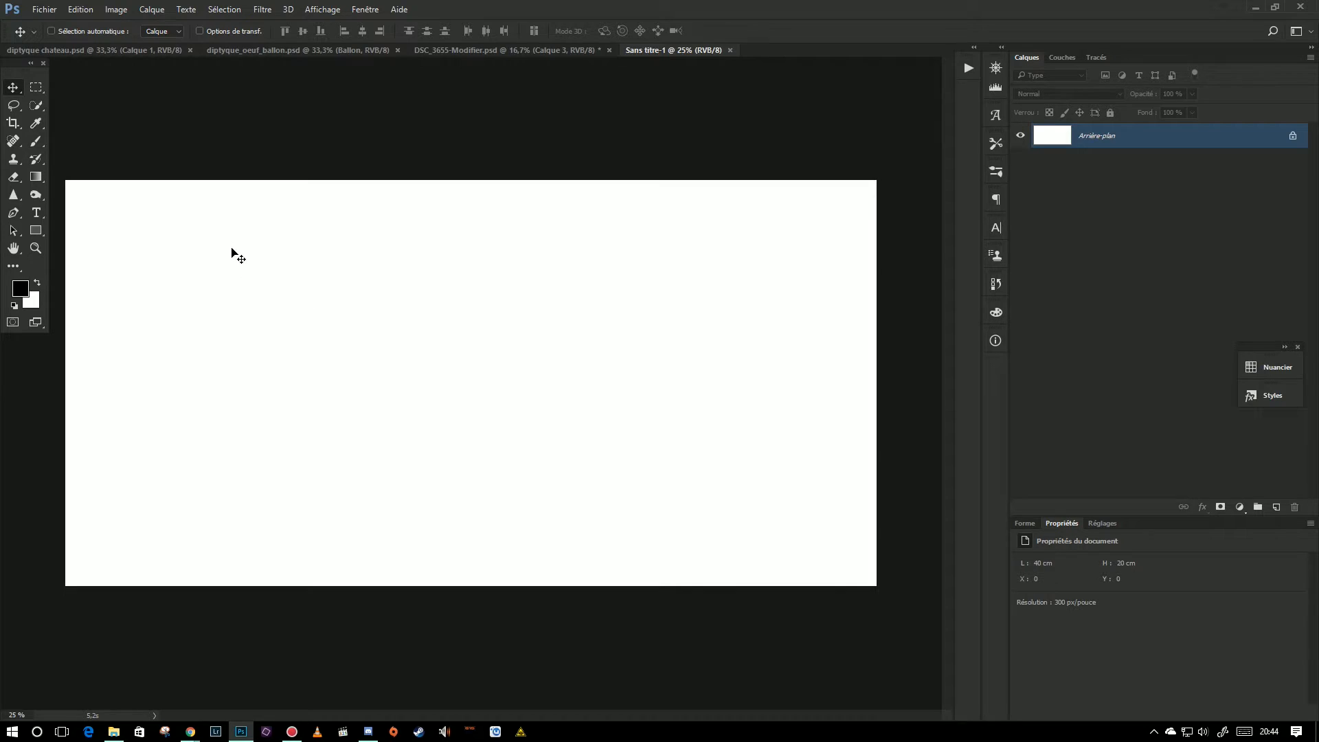
Step: Show the rulers and set the Rectangular Marquee to a fixed size of 100 × 150 mm
{"action": "left_click", "coordinate": [329, 12]}
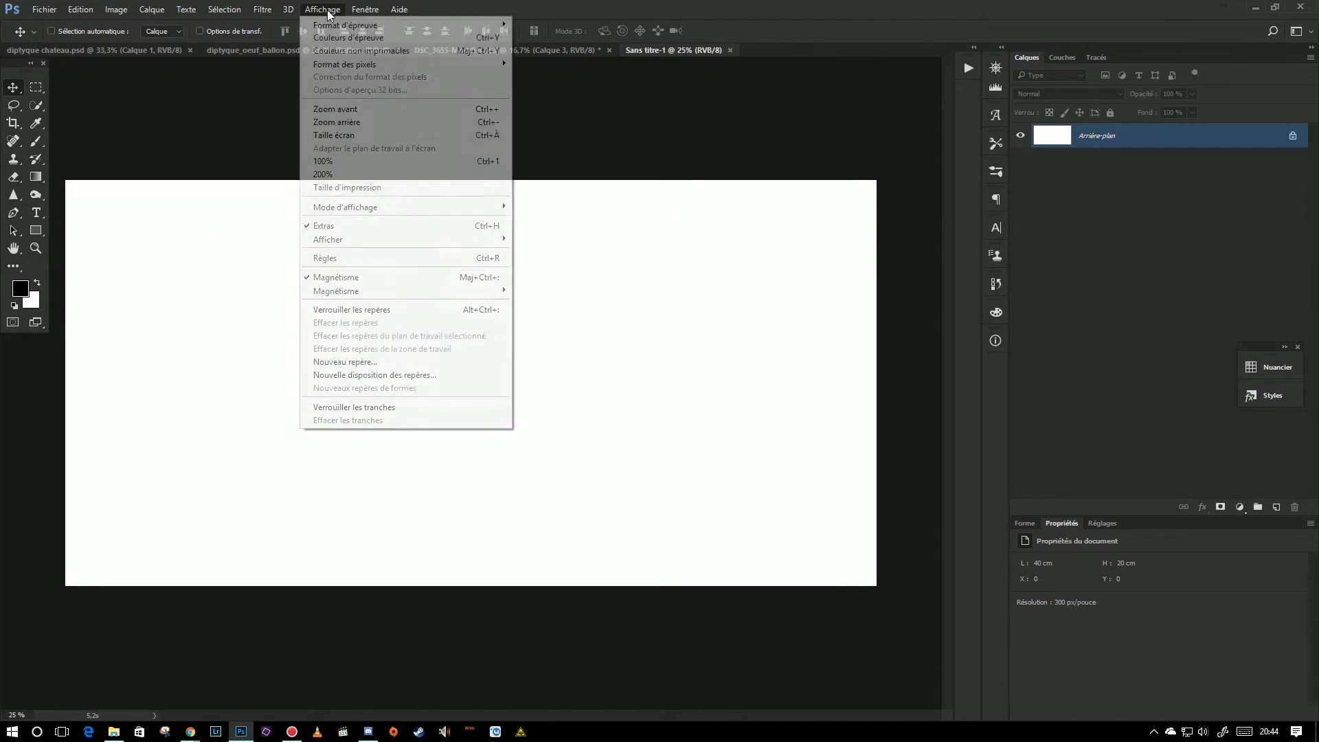
{"action": "left_click", "coordinate": [330, 258]}
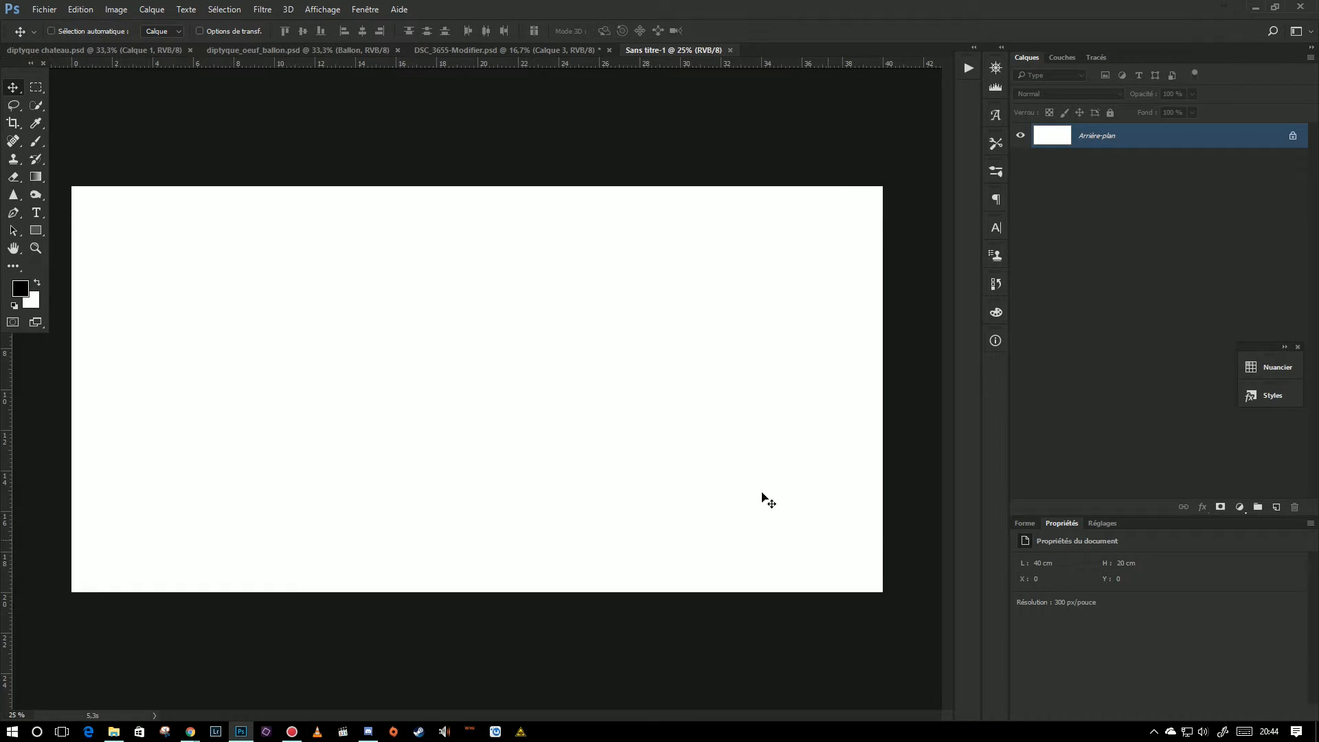
{"action": "left_click", "coordinate": [37, 88]}
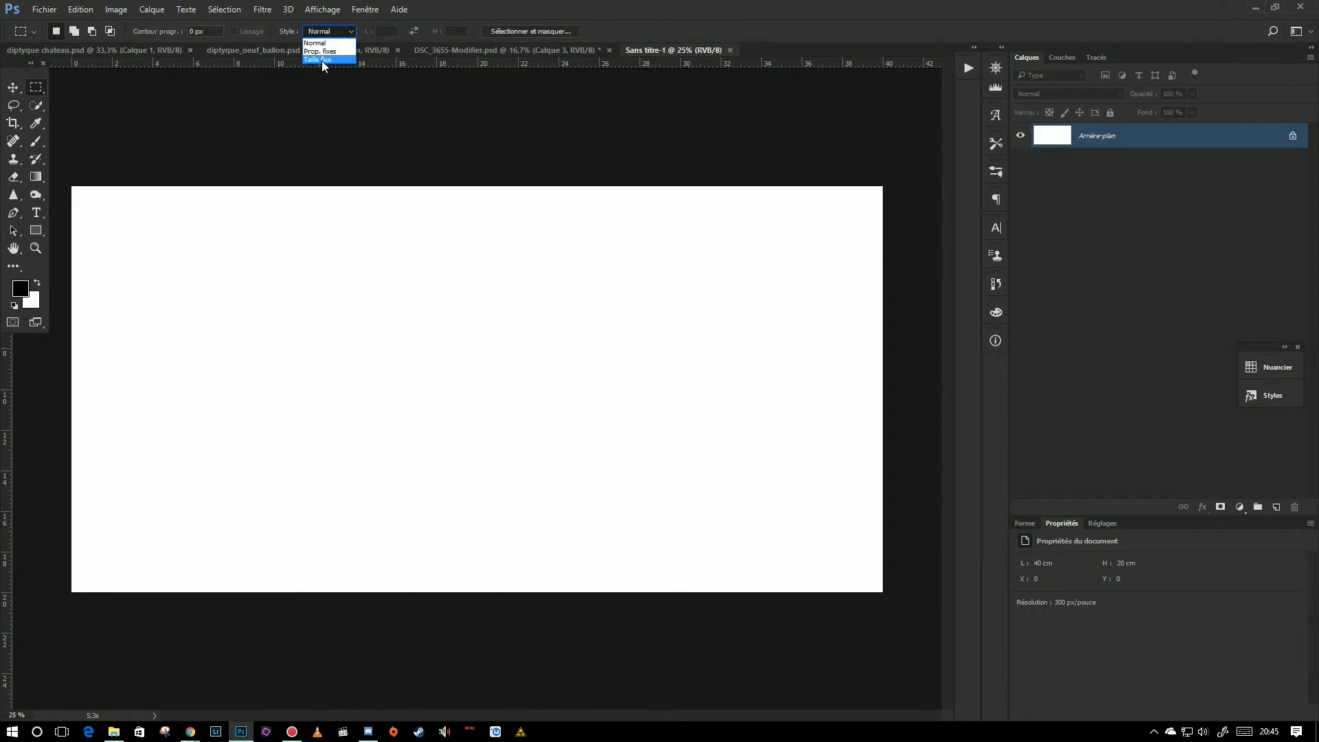
{"action": "left_click", "coordinate": [322, 60]}
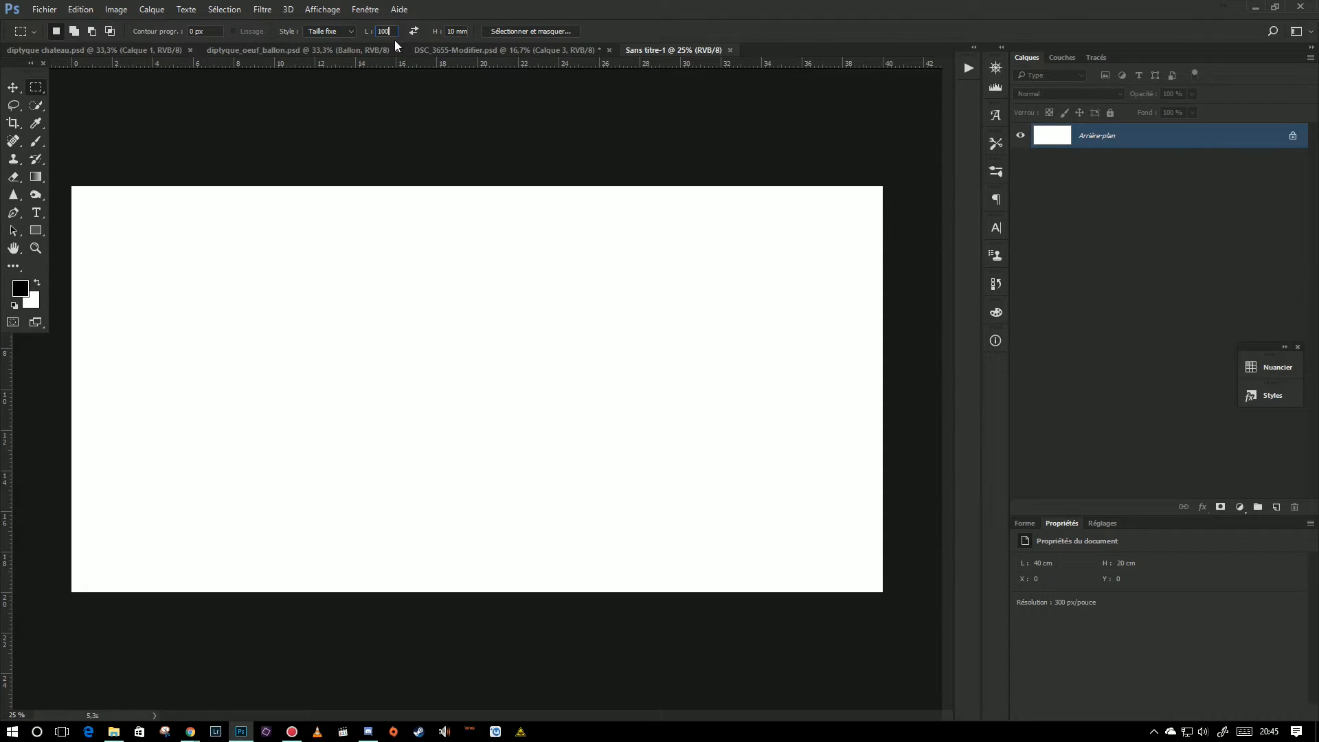
{"action": "key", "text": "Tab"}
Step: On a new layer, place the 100 × 150 mm selection in the canvas's left half and fill it with the black foreground colour
{"action": "left_click", "coordinate": [1276, 509]}
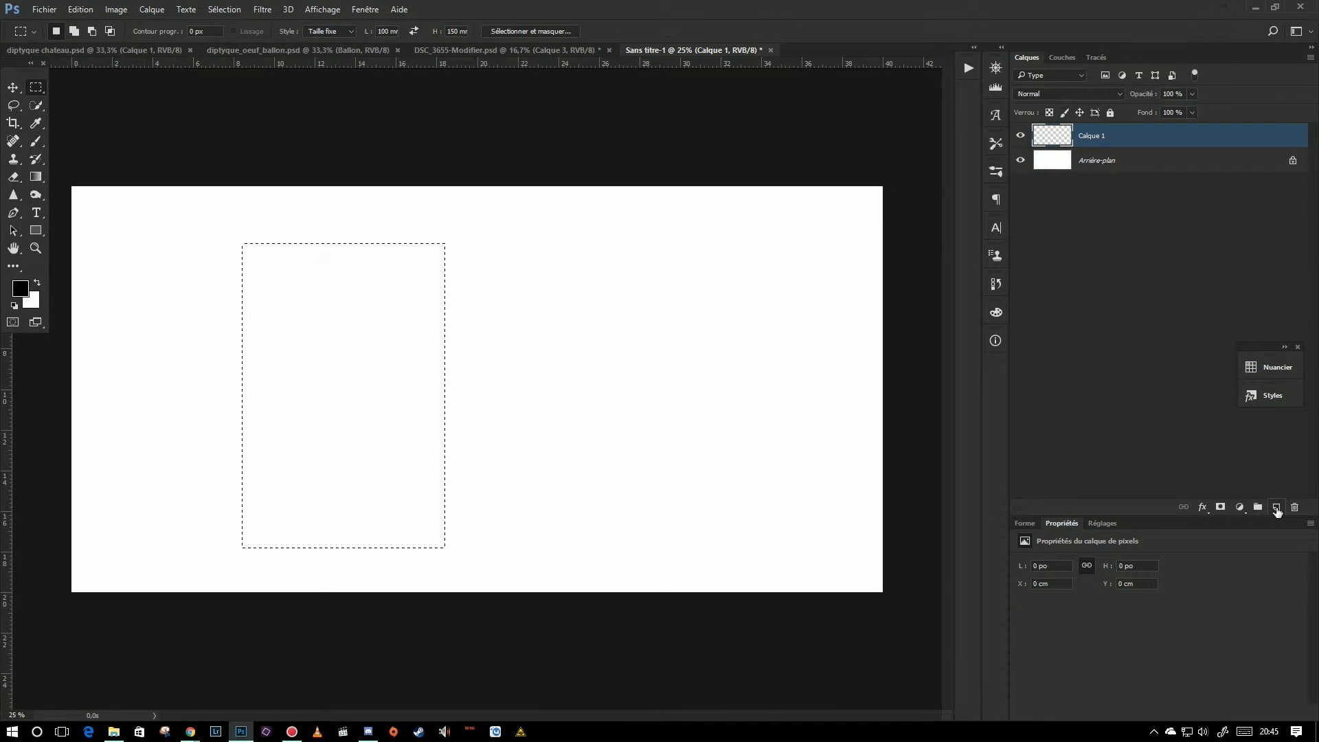
{"action": "left_click", "coordinate": [251, 331]}
{"action": "left_click_drag", "start_coordinate": [318, 415], "coordinate": [315, 332]}
{"action": "left_click", "coordinate": [80, 10]}
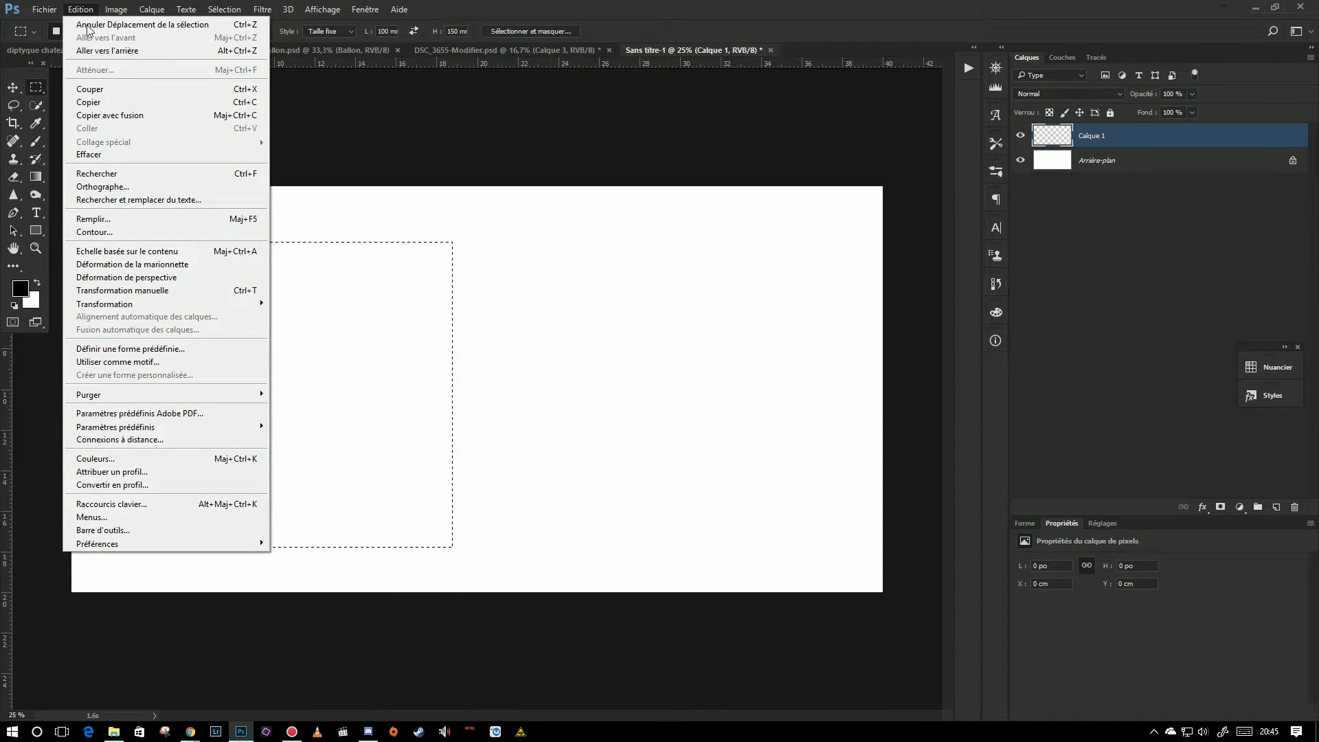
{"action": "left_click", "coordinate": [94, 218]}
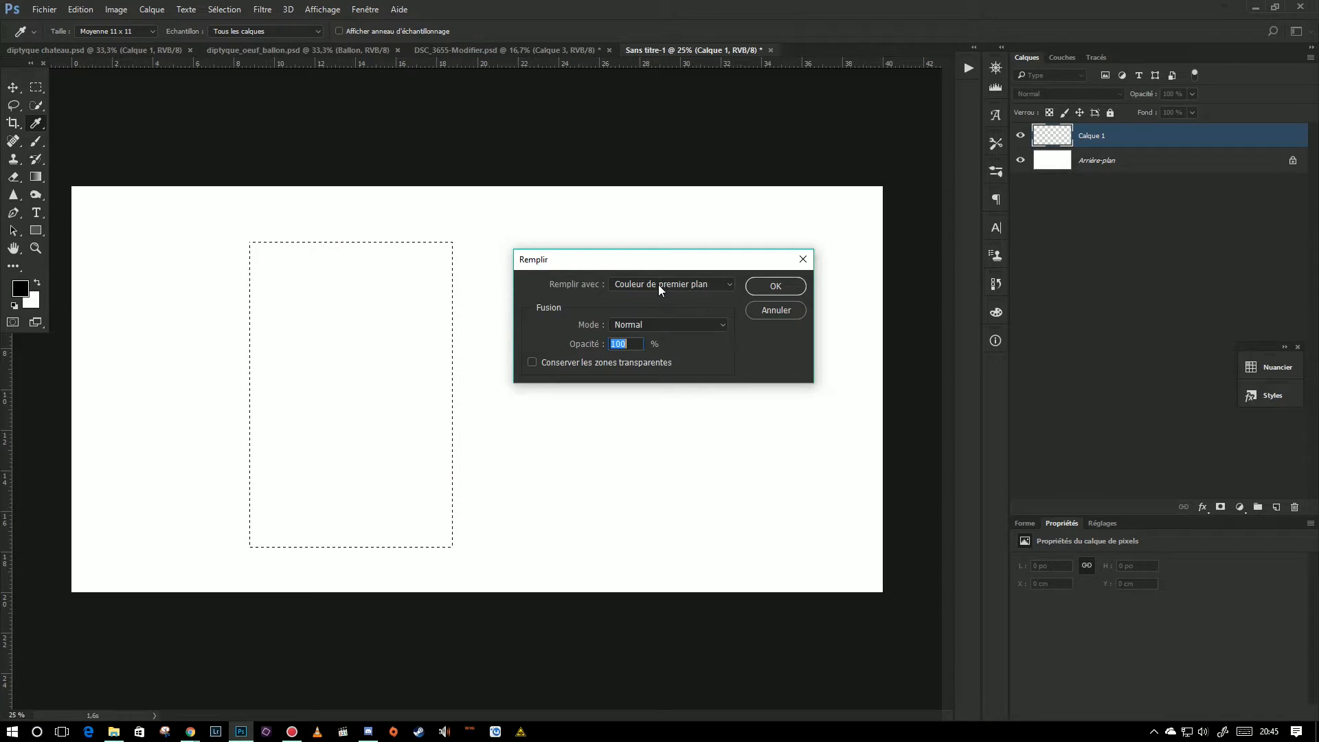
{"action": "left_click", "coordinate": [772, 290]}
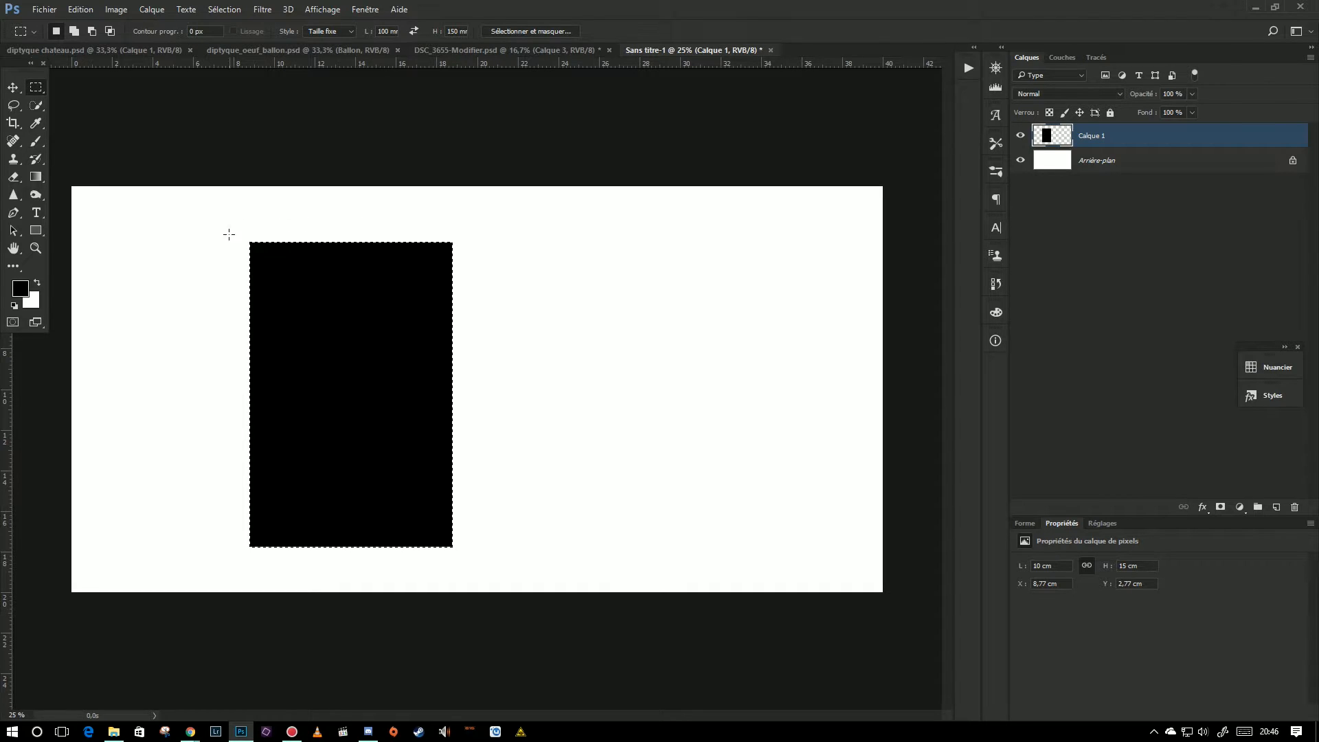
Step: Set the marquee's fixed width to 200 mm and place the 200 × 150 mm selection just right of the black rectangle
{"action": "left_click", "coordinate": [671, 287]}
{"action": "left_click", "coordinate": [386, 31]}
{"action": "type", "text": "200"}
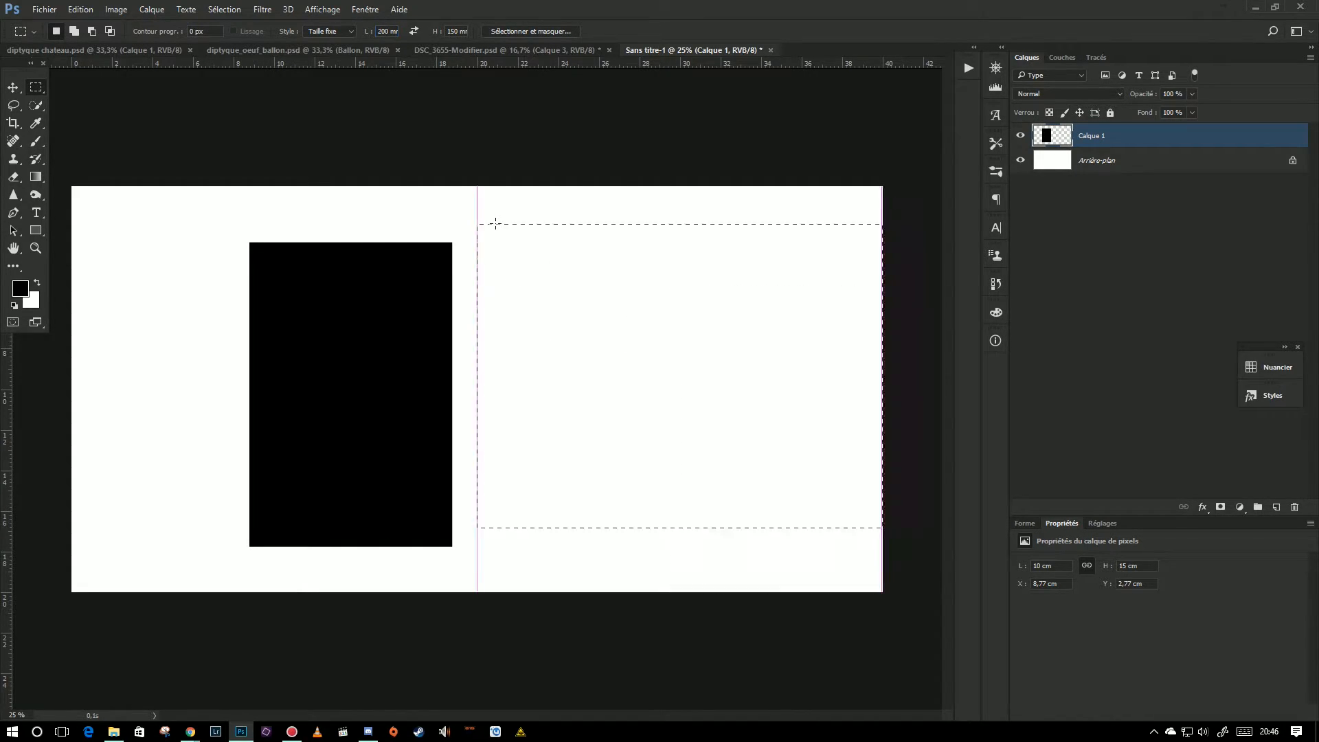
{"action": "left_click_drag", "start_coordinate": [562, 303], "coordinate": [550, 304]}
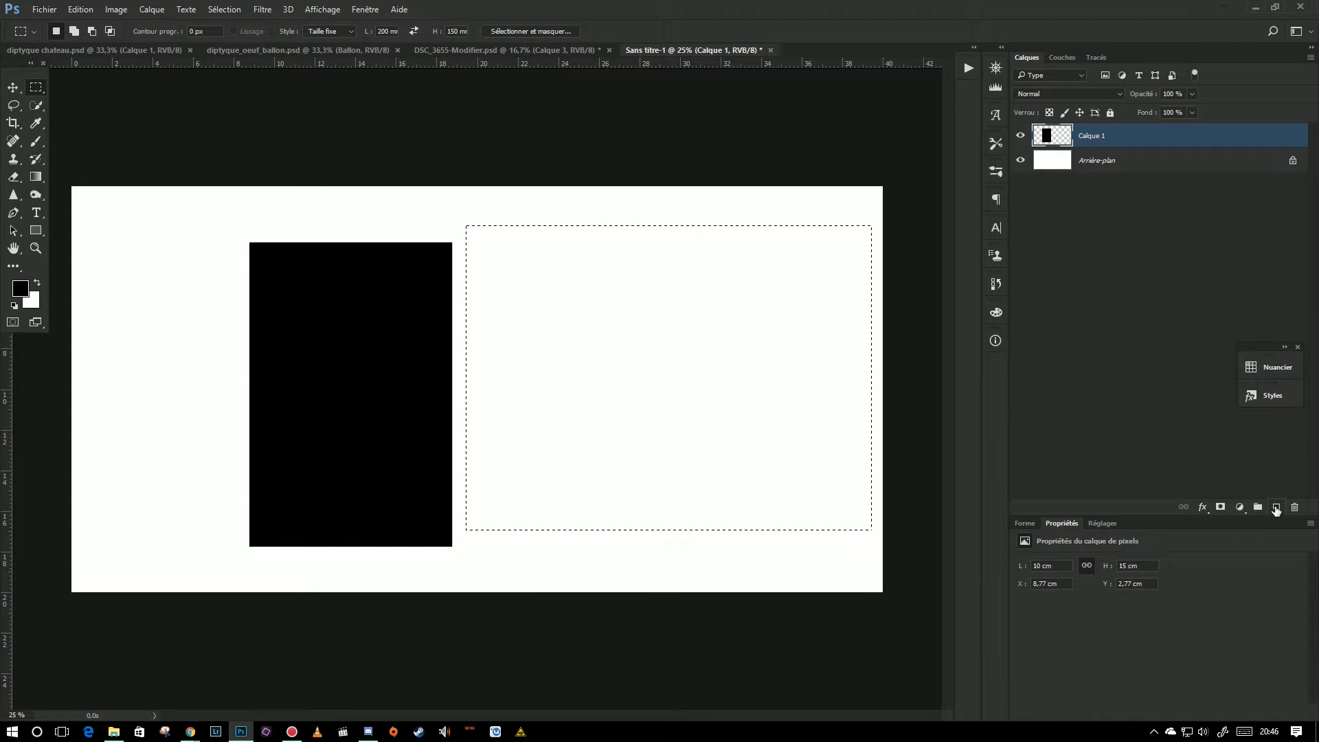
Step: Create a new layer above Calque 1 and fill the 200 × 150 mm selection with the black foreground colour
{"action": "left_click", "coordinate": [1276, 508]}
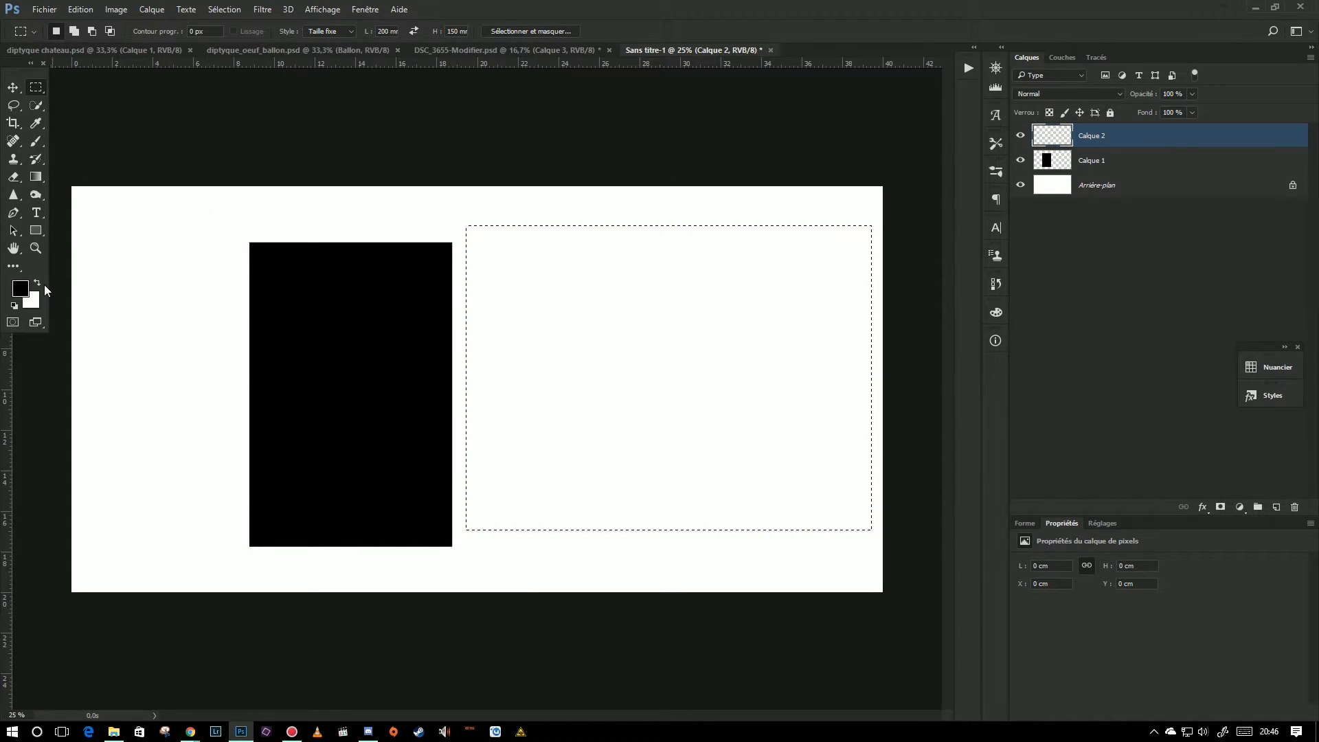
{"action": "left_click", "coordinate": [81, 9]}
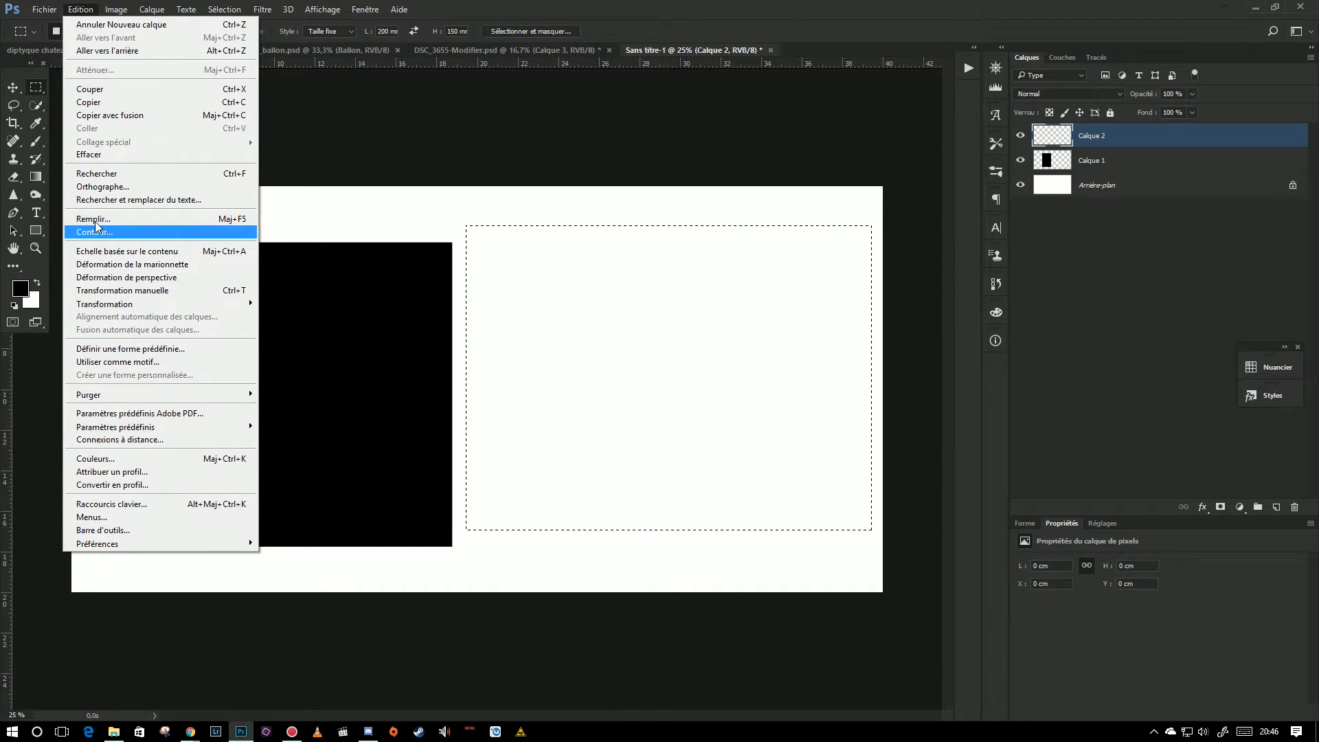
{"action": "left_click", "coordinate": [100, 219]}
{"action": "left_click", "coordinate": [766, 284]}
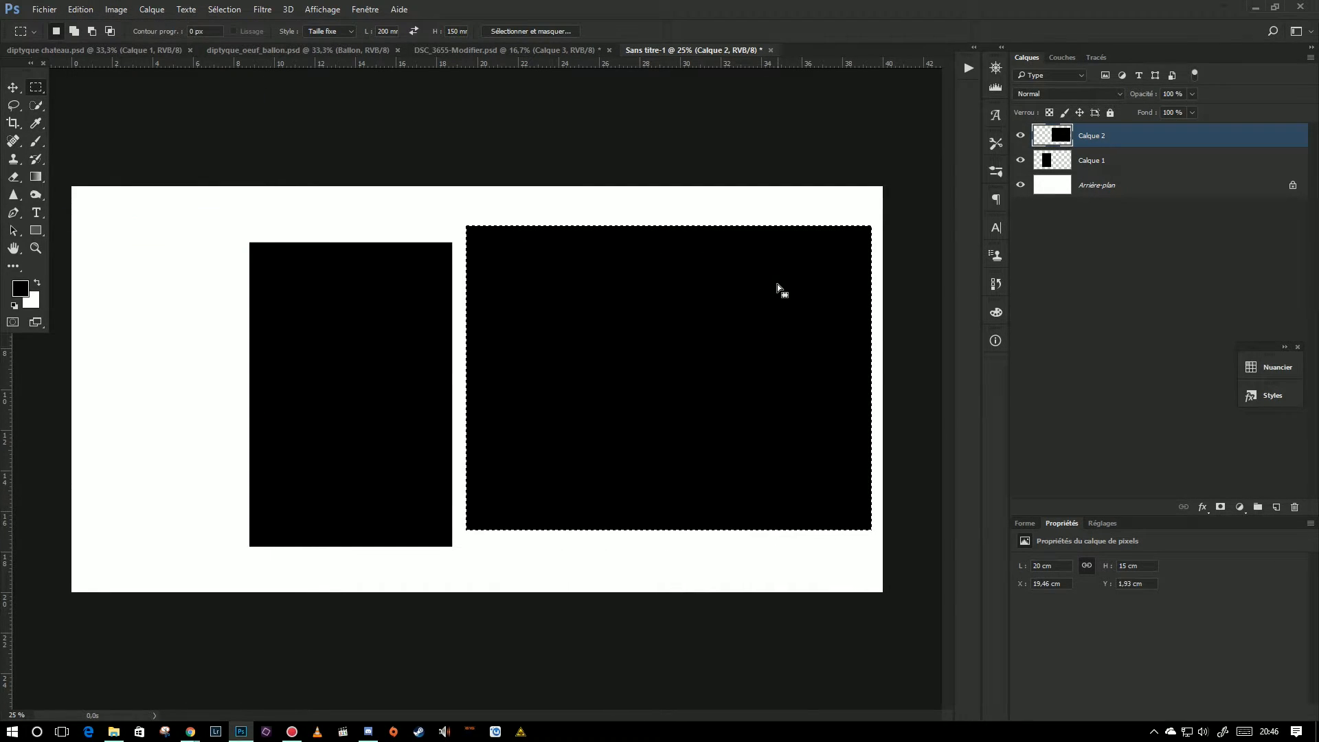
Step: Deselect with the Rectangular Marquee reset to the Normal style, and switch to the Move tool
{"action": "left_click", "coordinate": [472, 202]}
{"action": "left_click", "coordinate": [329, 29]}
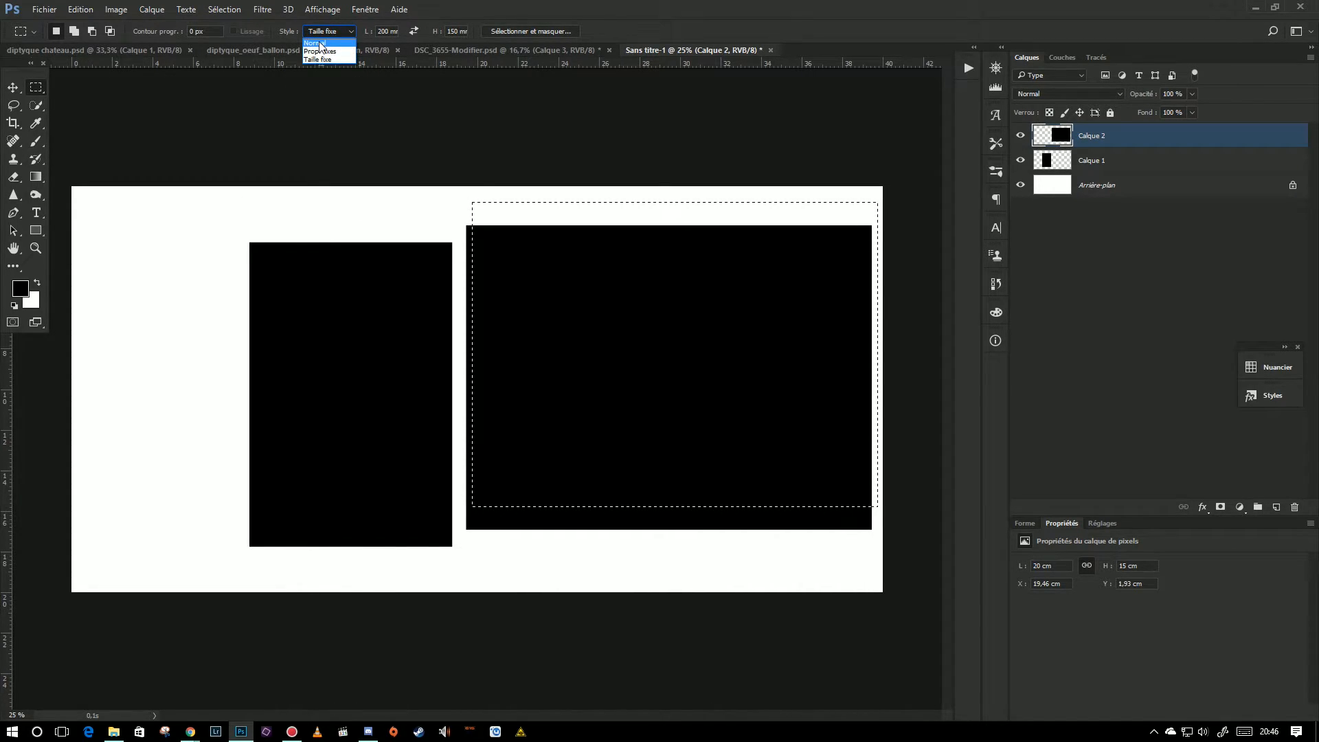
{"action": "left_click", "coordinate": [320, 44]}
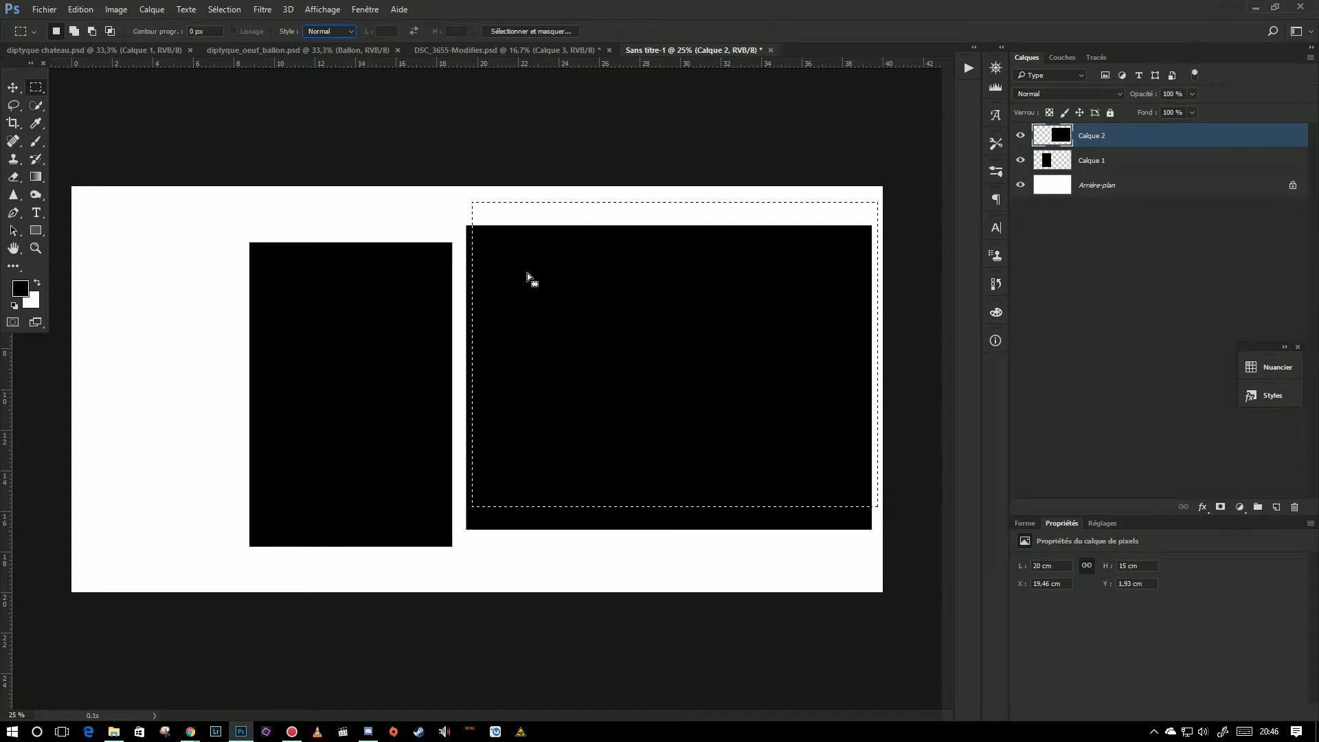
{"action": "left_click", "coordinate": [435, 223]}
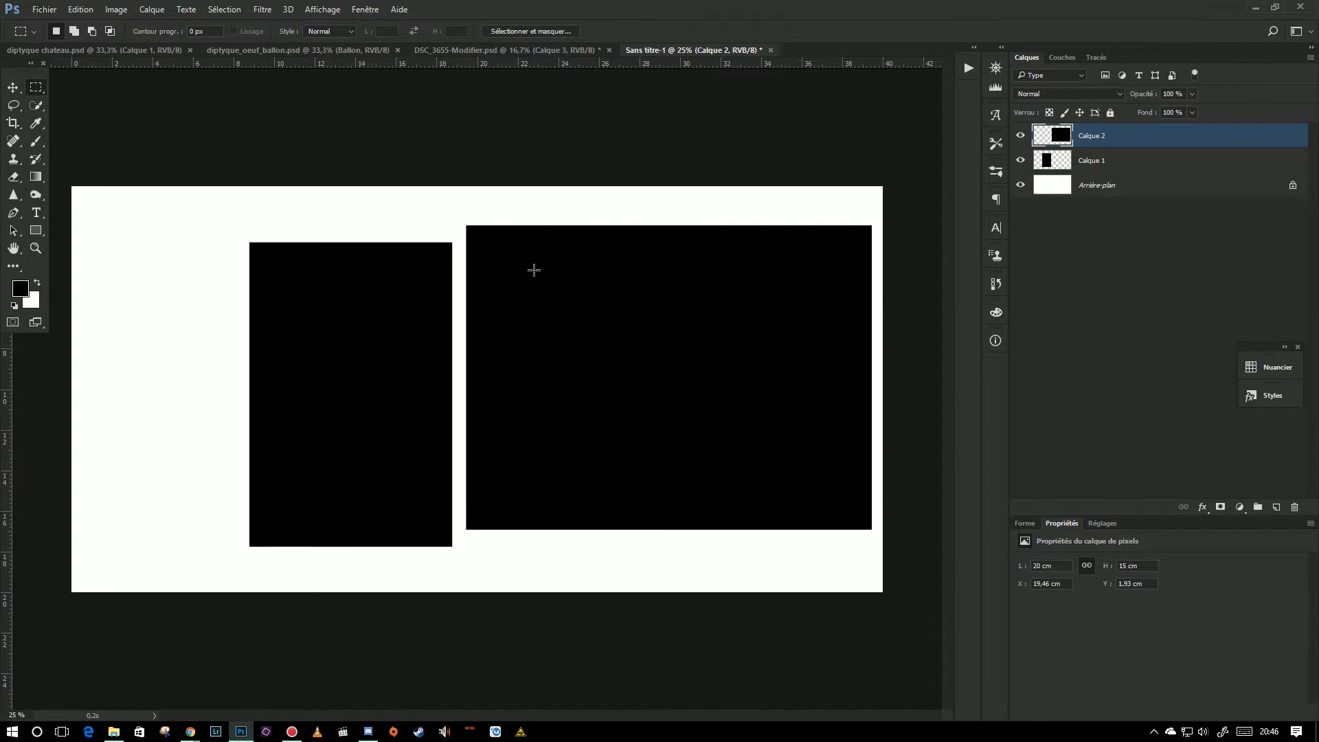
{"action": "left_click", "coordinate": [11, 90]}
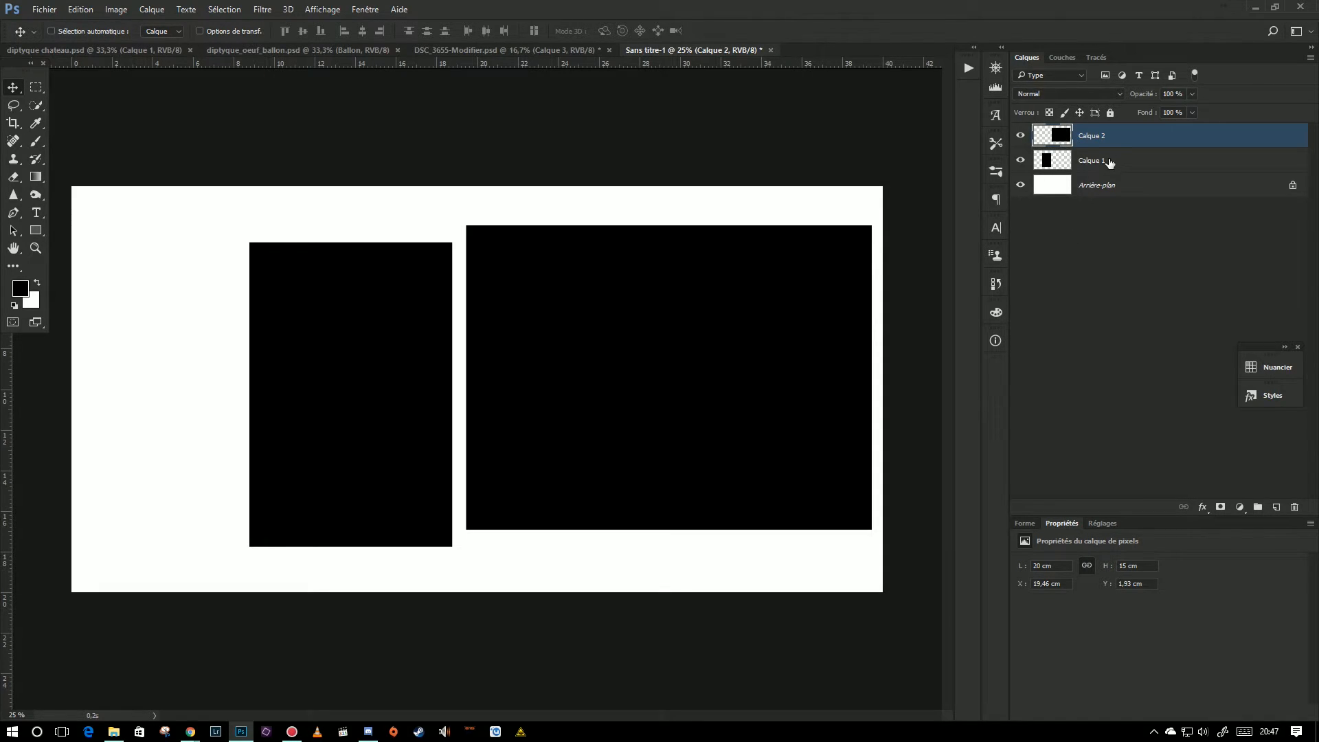
Step: Move the black Calque 1 rectangle to X 2.78 cm, Y 2.5 cm and the Calque 2 rectangle to X 17.09 cm, Y 2.5 cm
{"action": "left_click", "coordinate": [1061, 164]}
{"action": "left_click_drag", "start_coordinate": [381, 329], "coordinate": [258, 320]}
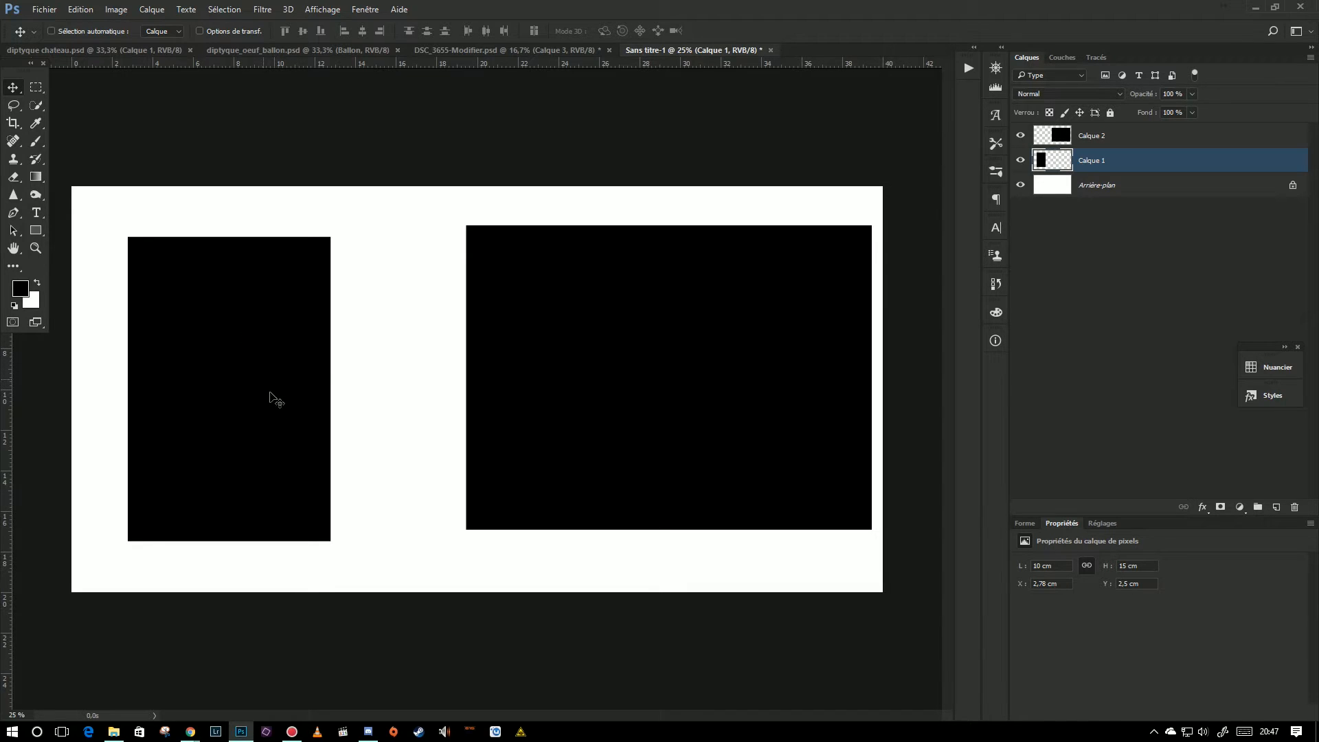
{"action": "left_click_drag", "start_coordinate": [259, 336], "coordinate": [258, 334]}
{"action": "left_click", "coordinate": [1058, 138]}
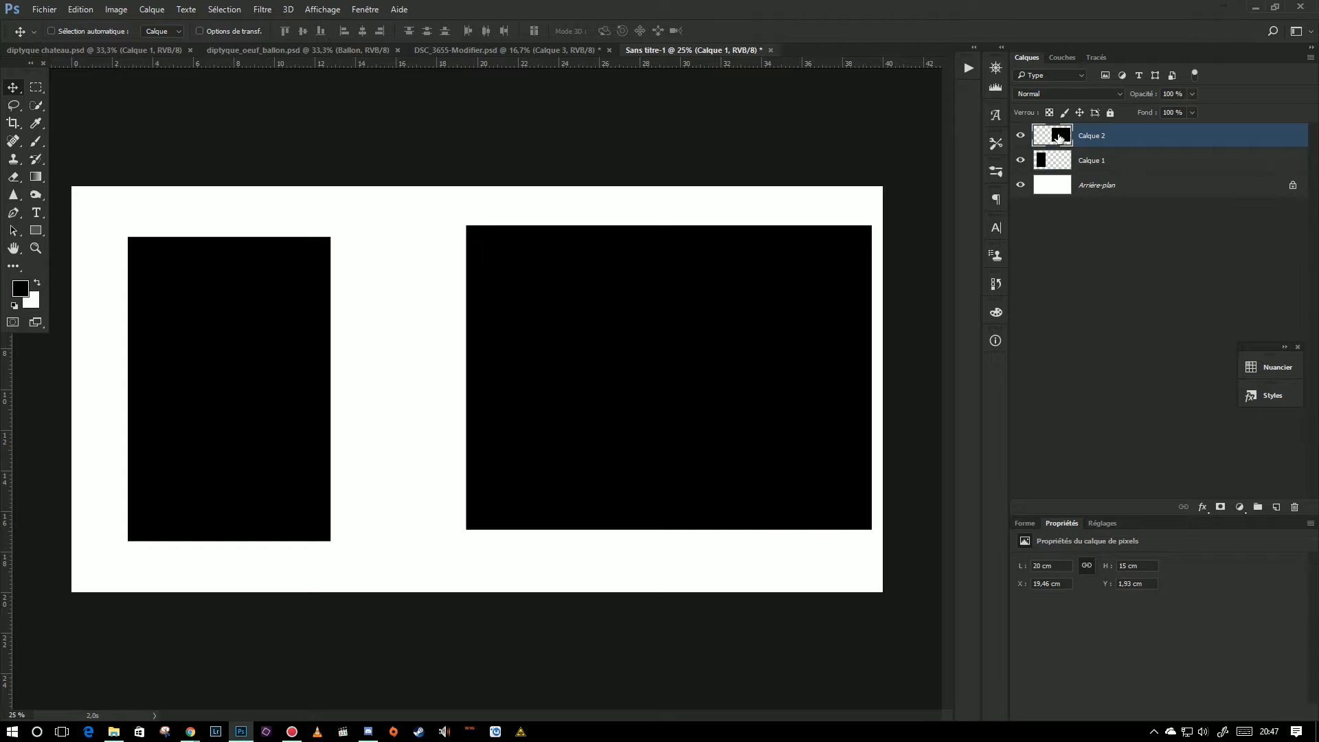
{"action": "left_click_drag", "start_coordinate": [621, 303], "coordinate": [570, 312]}
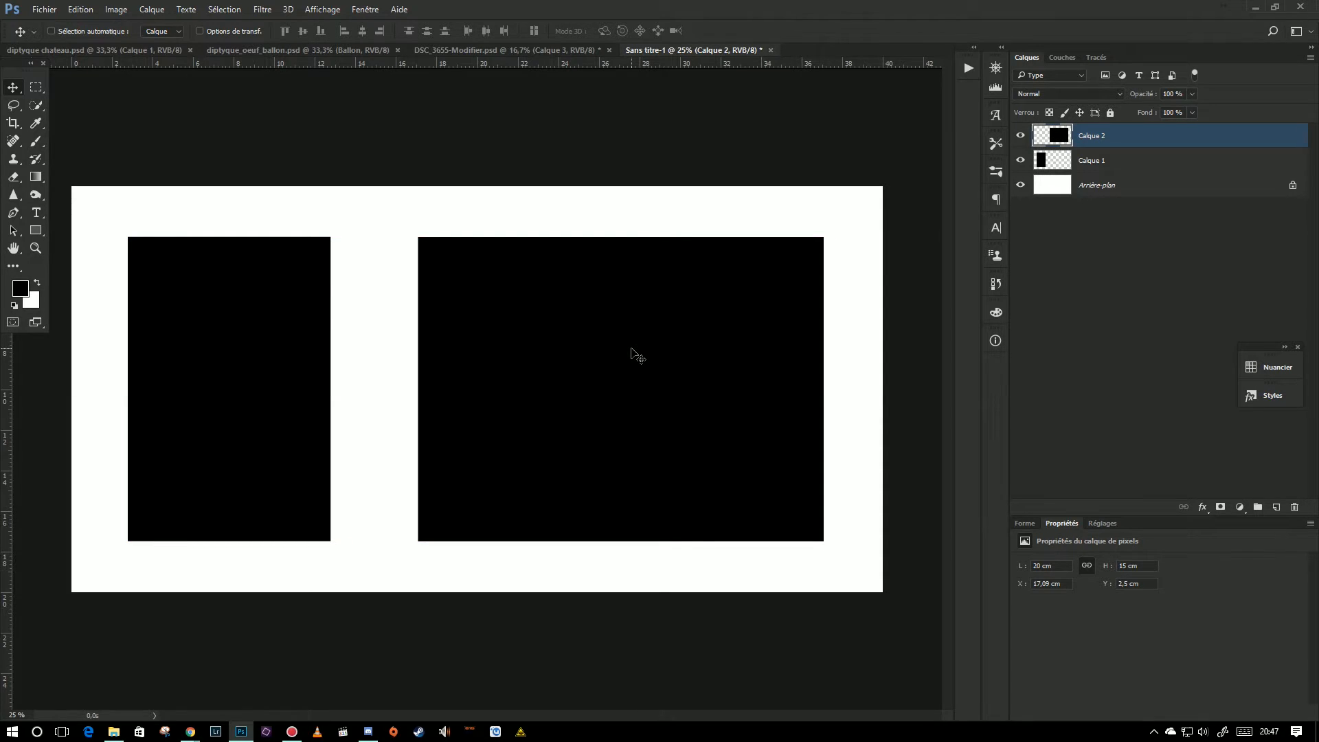
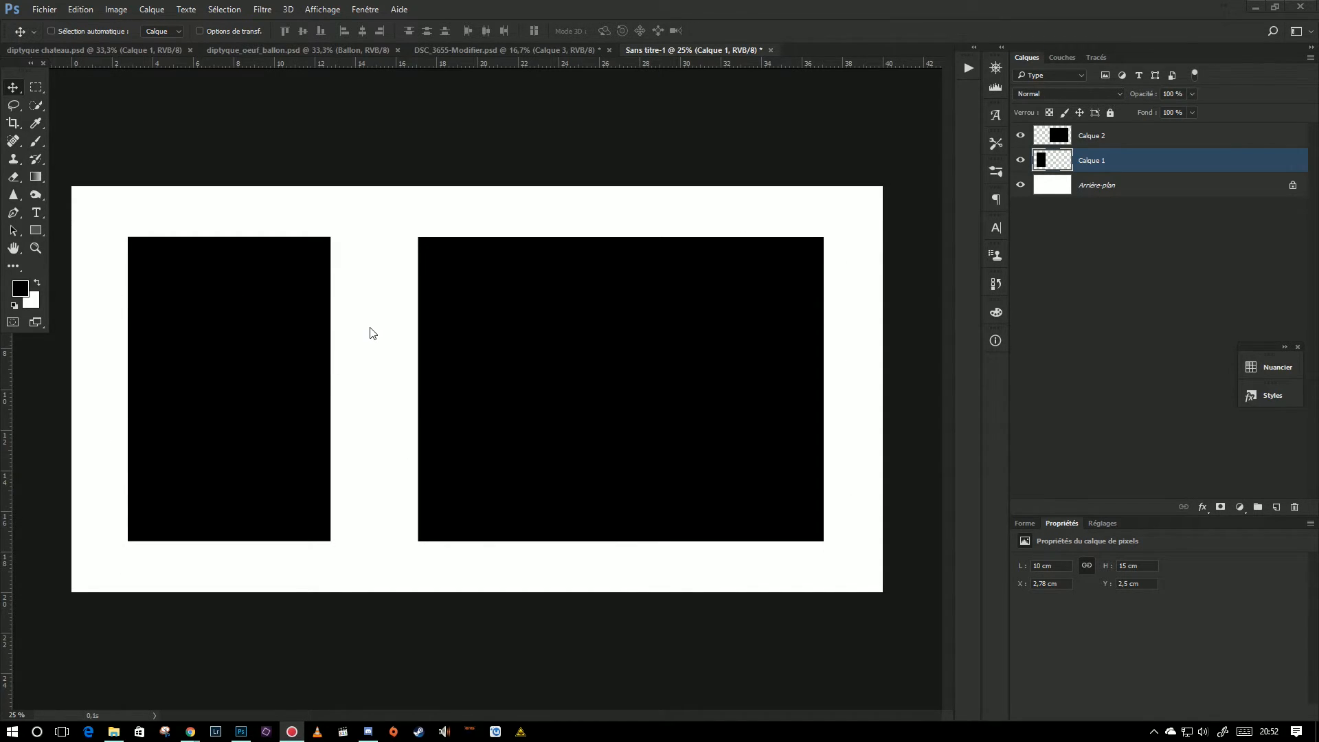
Step: Set the Rectangular Marquee's fixed width to 33.33 mm and place the selection against the canvas's left edge
{"action": "left_click", "coordinate": [9, 86]}
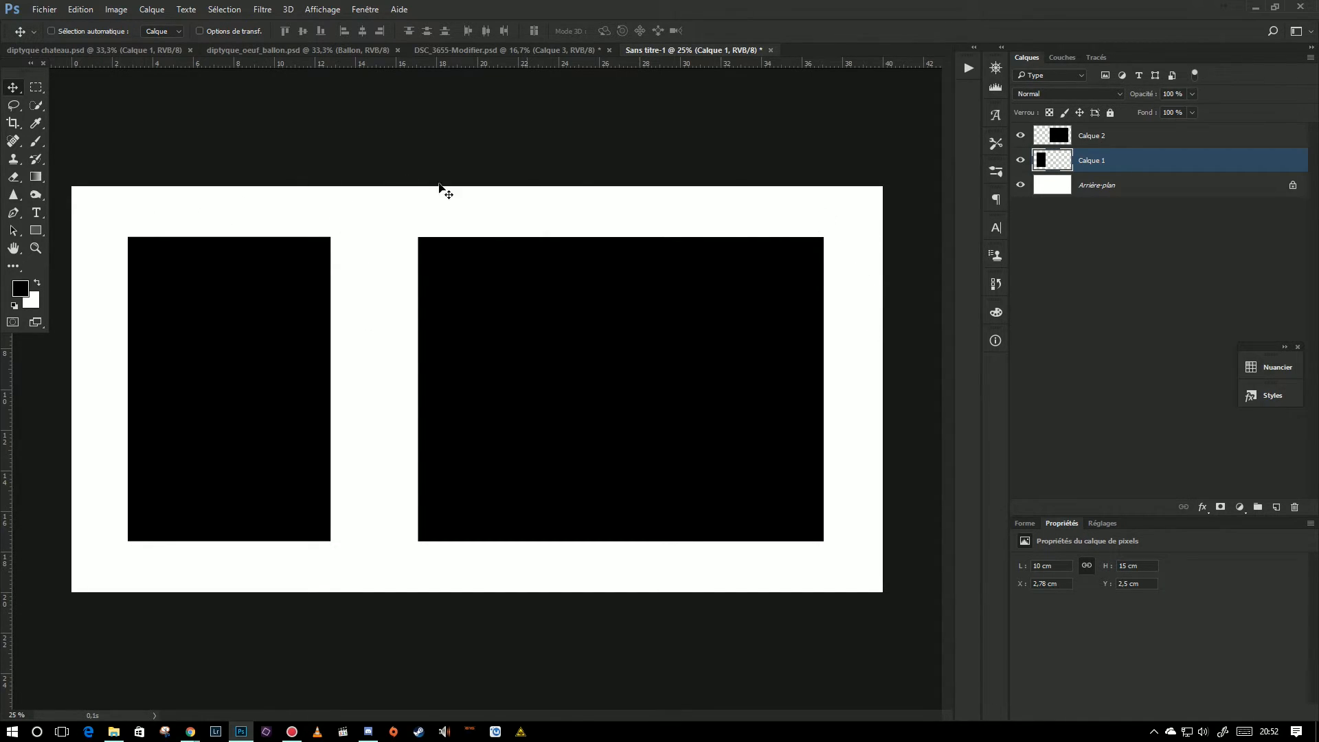
{"action": "left_click", "coordinate": [36, 88]}
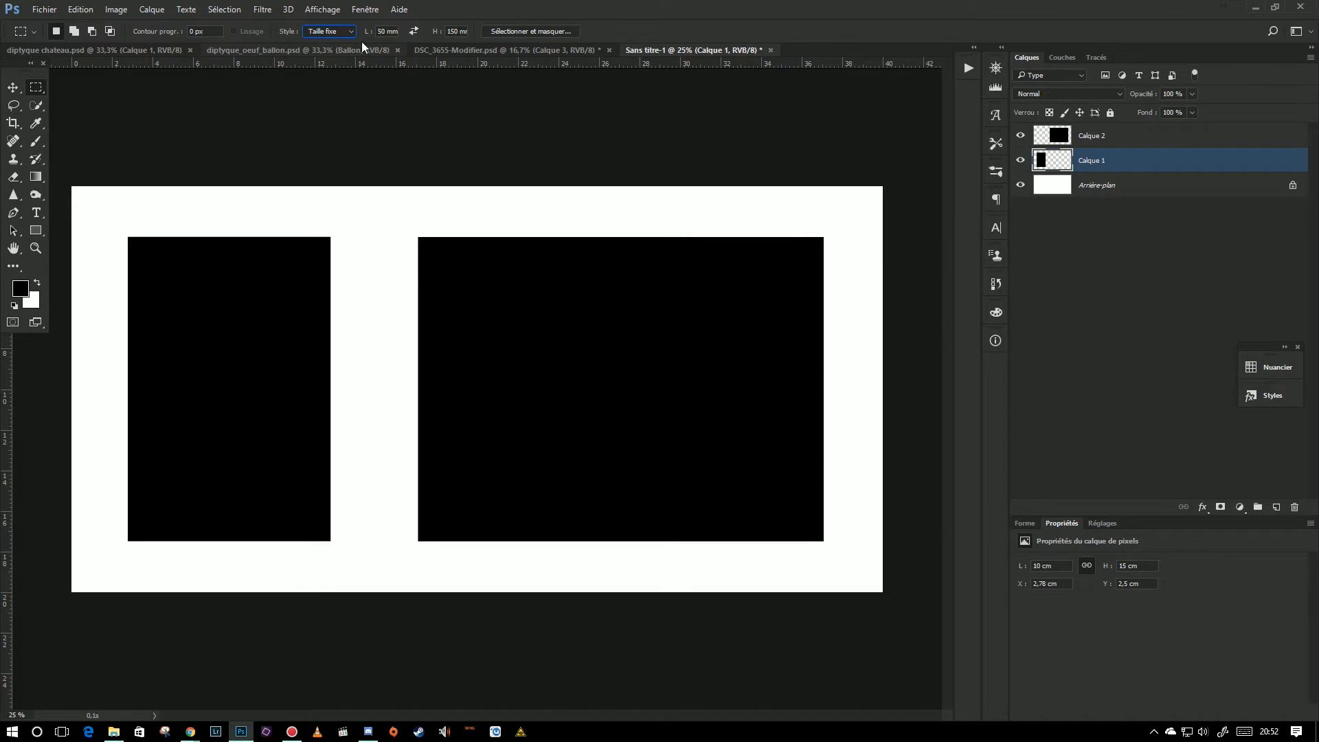
{"action": "double_click", "coordinate": [381, 31]}
{"action": "type", "text": "3"}
{"action": "type", "text": "33 r"}
{"action": "left_click", "coordinate": [95, 247]}
{"action": "left_click_drag", "start_coordinate": [121, 383], "coordinate": [105, 390]}
Step: Place a vertical guide along the selection's inner edge, at about 3.34 cm from the canvas's left side
{"action": "left_click", "coordinate": [366, 10]}
{"action": "mouse_move", "coordinate": [322, 9]}
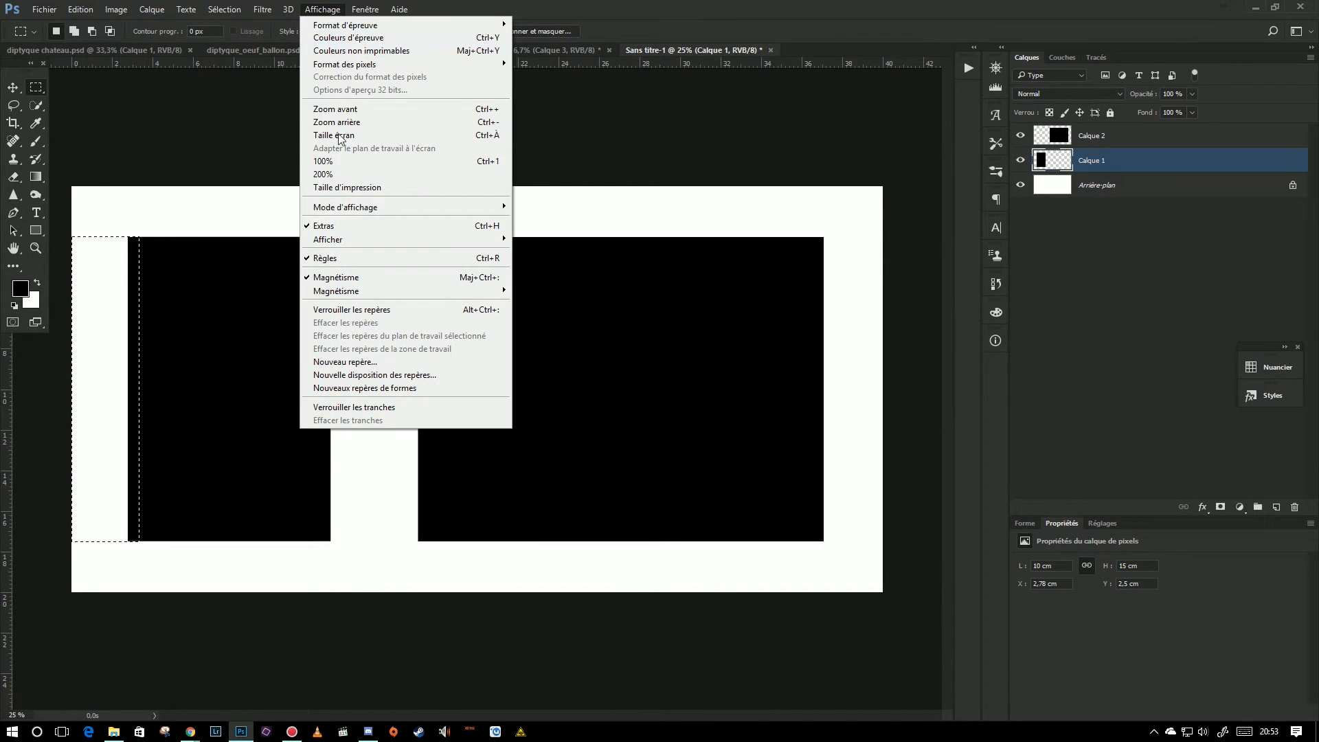
{"action": "left_click", "coordinate": [214, 95]}
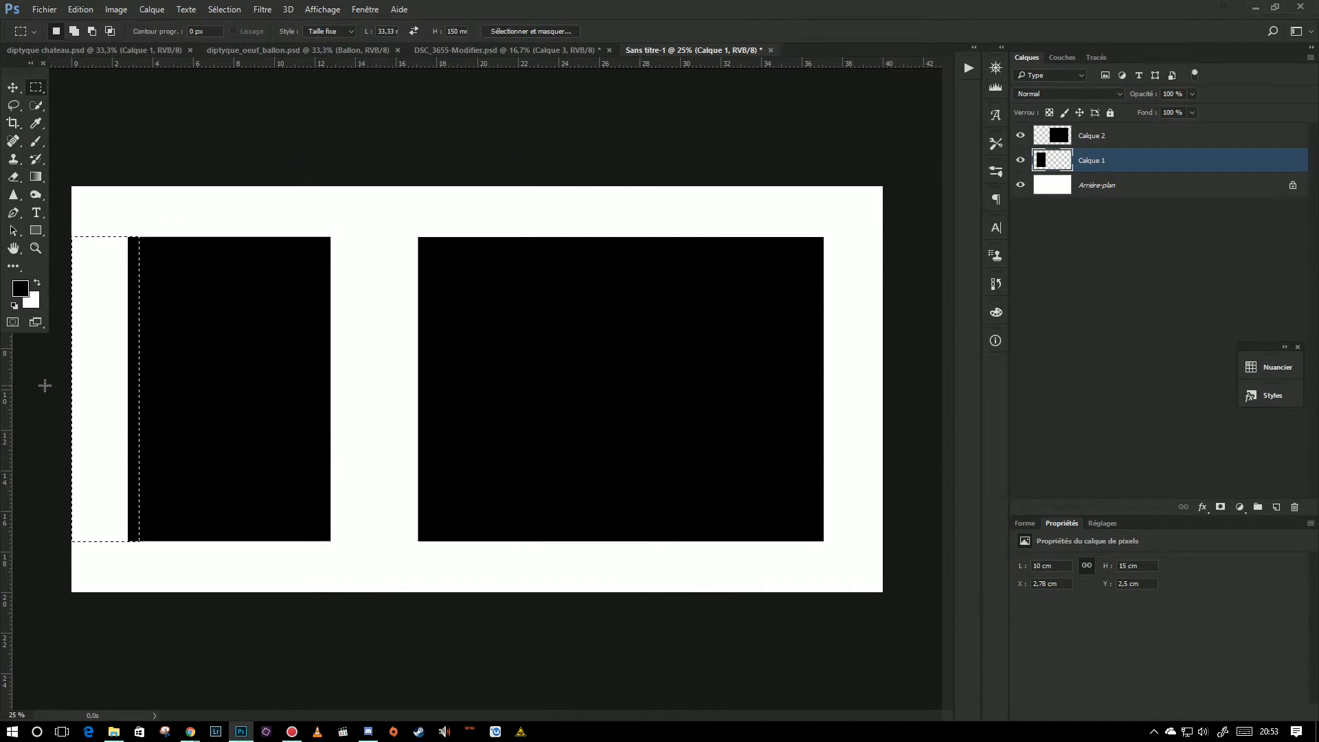
{"action": "left_click_drag", "start_coordinate": [6, 382], "coordinate": [143, 371]}
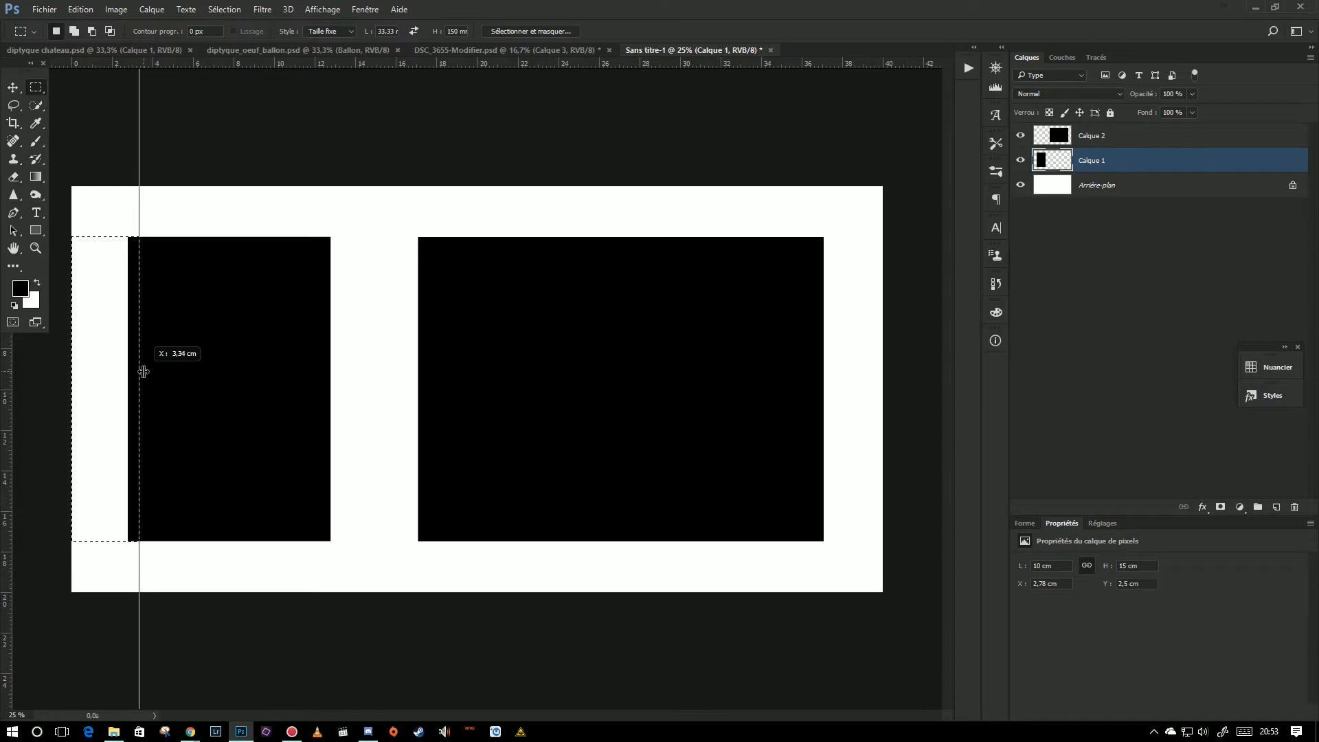
{"action": "left_click_drag", "start_coordinate": [140, 372], "coordinate": [139, 372]}
Step: Place the same fixed-size selection against the canvas's right edge and add a vertical guide along its inner edge
{"action": "left_click", "coordinate": [815, 224]}
{"action": "mouse_move", "coordinate": [859, 331]}
{"action": "left_mouse_down"}
{"action": "mouse_move", "coordinate": [817, 352]}
{"action": "mouse_move", "coordinate": [854, 339]}
{"action": "left_mouse_up"}
{"action": "left_click_drag", "start_coordinate": [9, 404], "coordinate": [816, 388]}
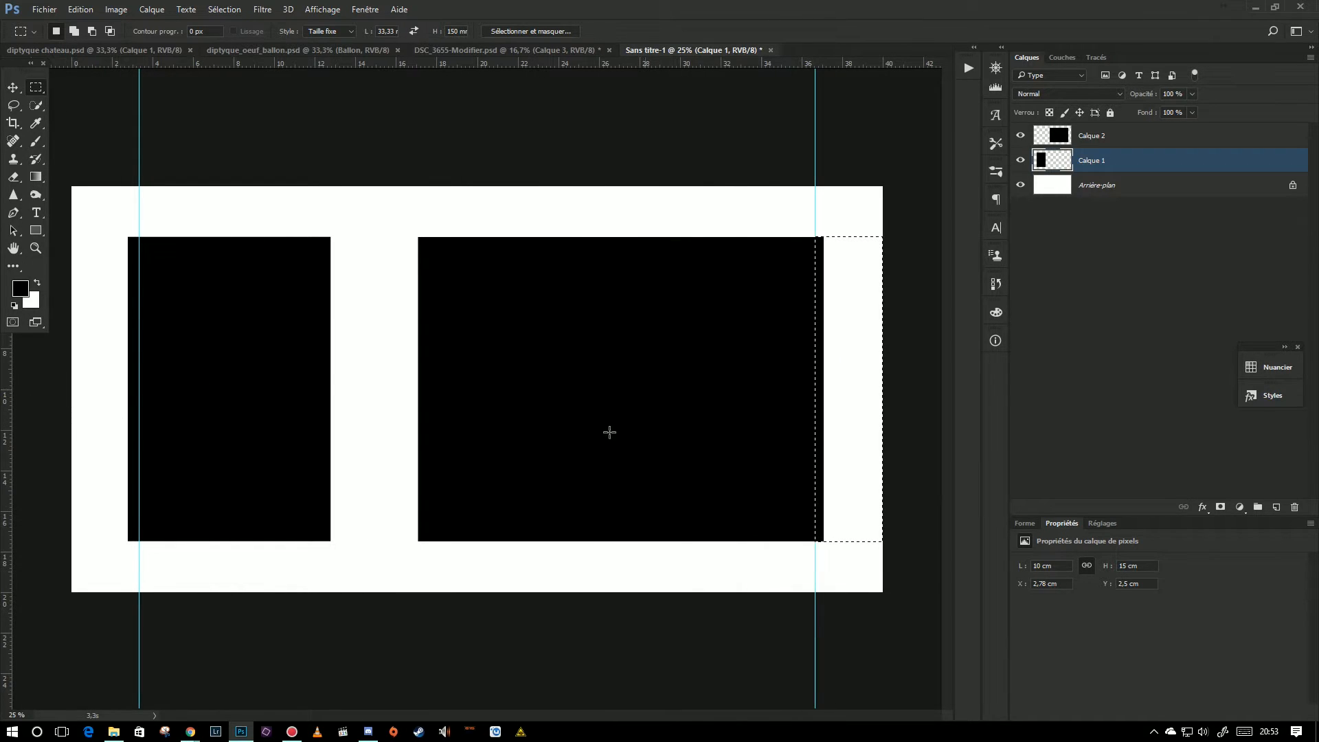
Step: Reset the Rectangular Marquee to the Normal style, deselect, and switch to the Move tool
{"action": "left_click", "coordinate": [339, 30]}
{"action": "left_click", "coordinate": [330, 42]}
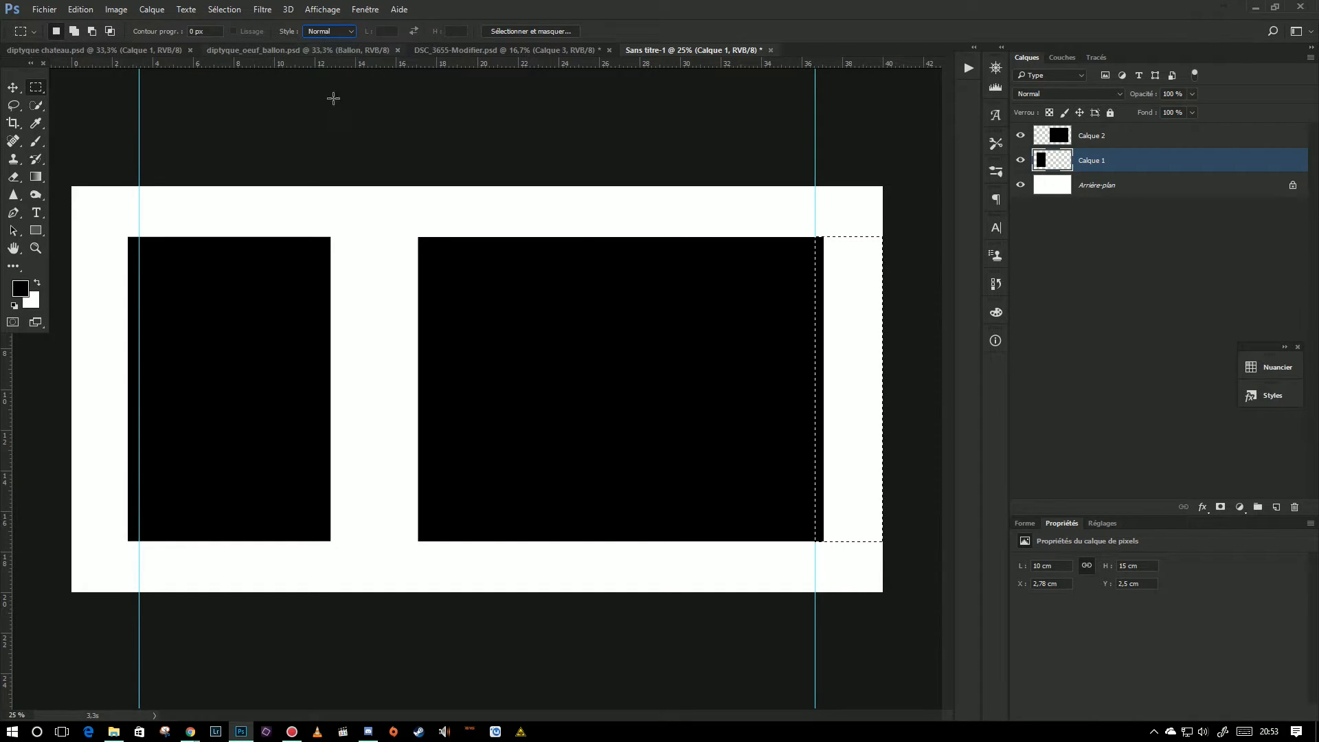
{"action": "left_click", "coordinate": [541, 197]}
{"action": "left_click", "coordinate": [13, 87]}
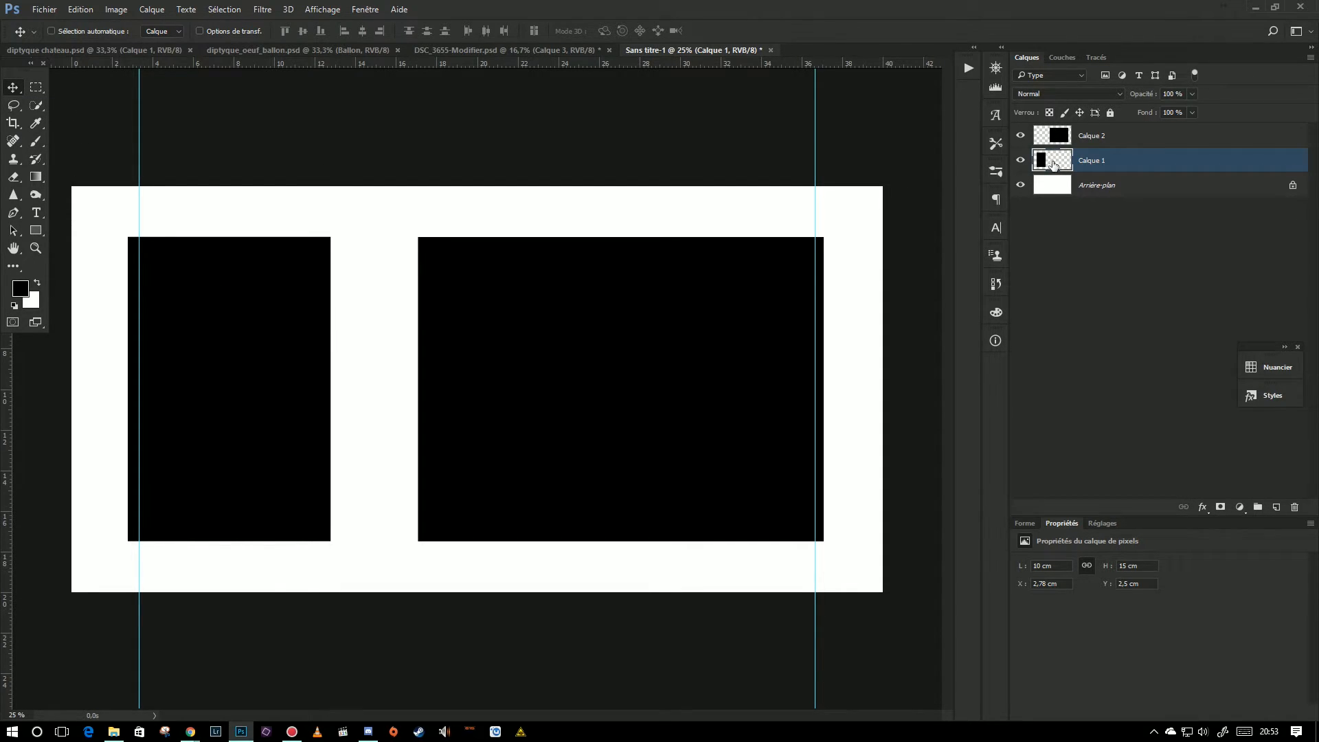
Step: Snap the Calque 1 rectangle's outer edge to the left guide and the Calque 2 rectangle's outer edge to the right guide
{"action": "left_click_drag", "start_coordinate": [205, 365], "coordinate": [218, 365]}
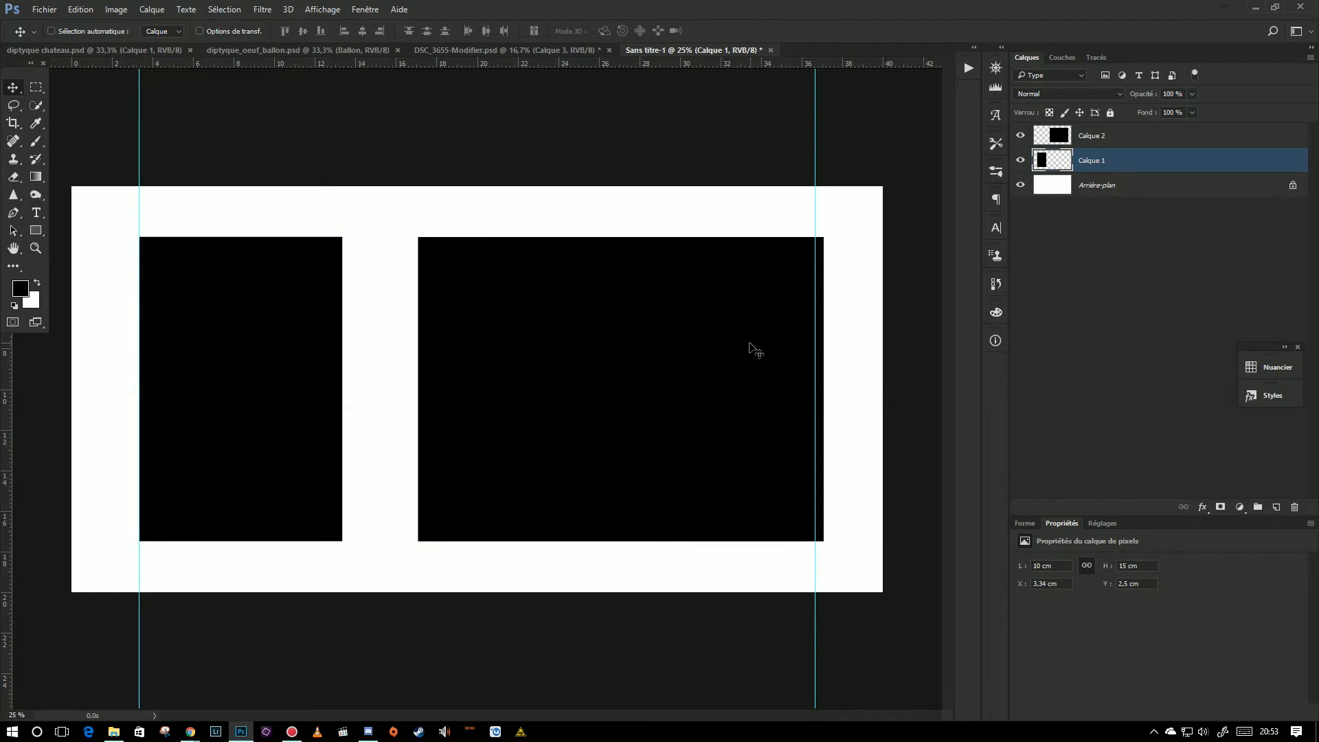
{"action": "left_click", "coordinate": [1056, 140]}
{"action": "left_click_drag", "start_coordinate": [787, 306], "coordinate": [778, 307]}
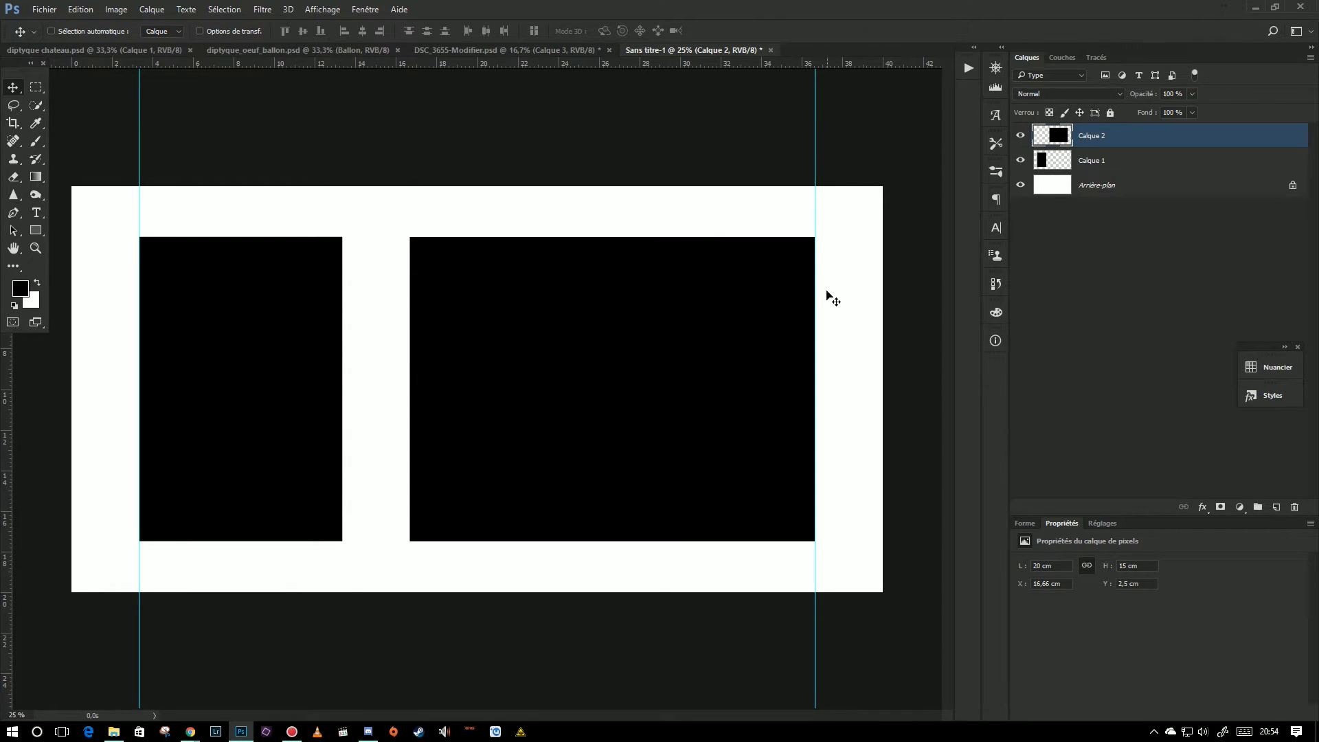
Step: Save the document in Photoshop format in the Diptyque folder as "diptyque avec blancs"
{"action": "left_click", "coordinate": [42, 10]}
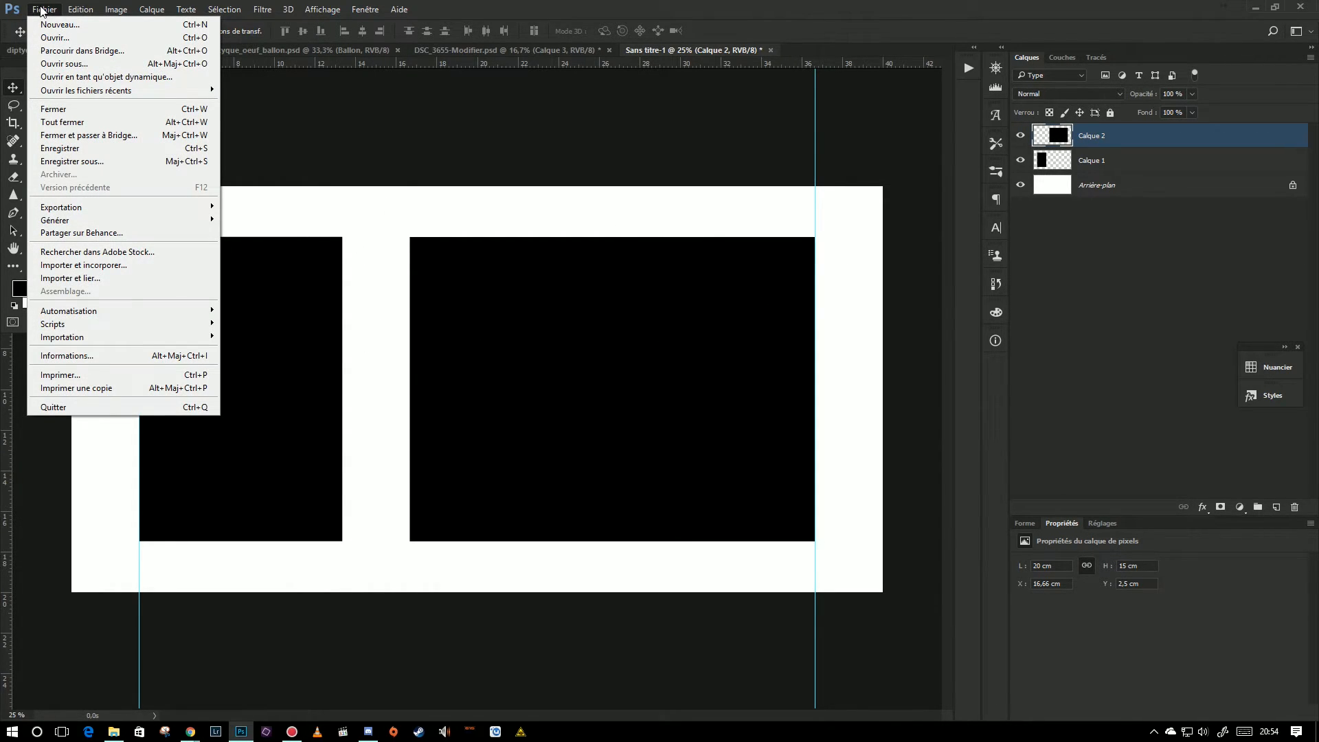
{"action": "left_click", "coordinate": [72, 160]}
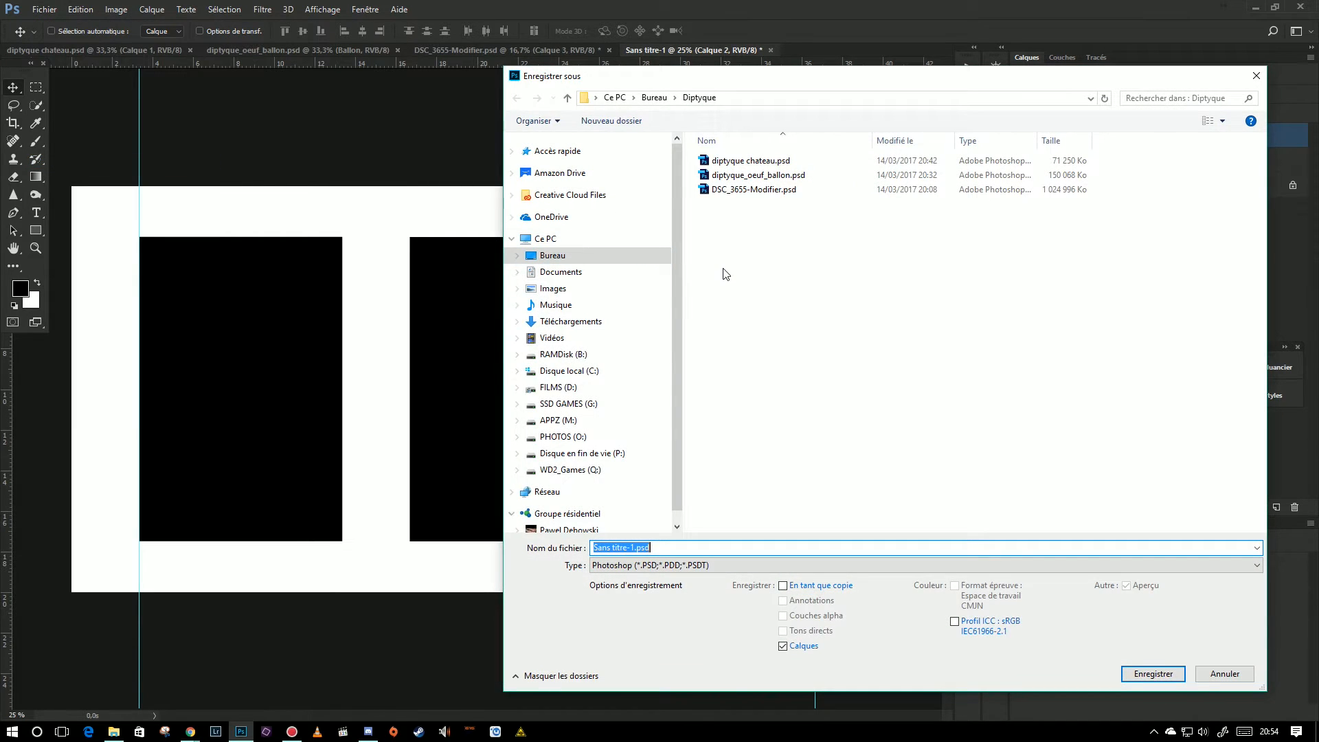
{"action": "left_click", "coordinate": [632, 546]}
{"action": "left_click", "coordinate": [593, 546], "text": "shift"}
{"action": "type", "text": "diptyque avec blancs"}
{"action": "key", "text": "Return"}
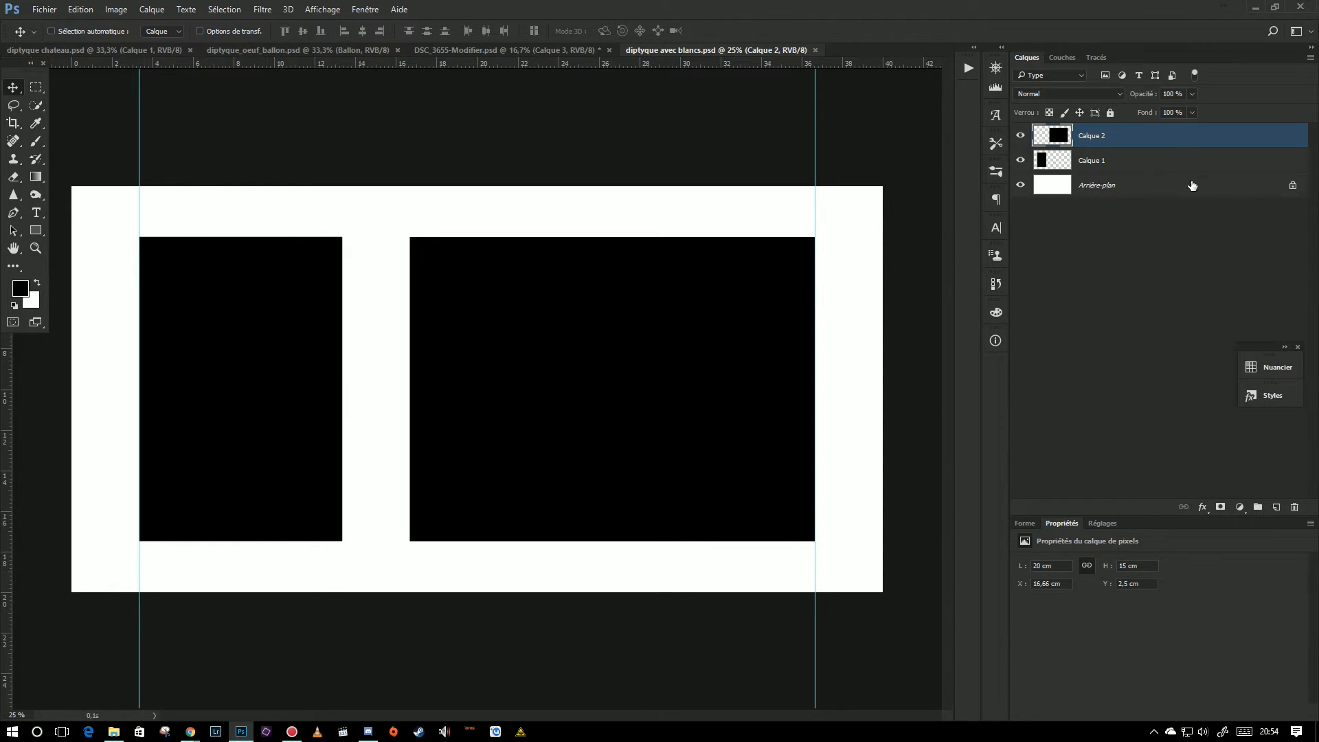
Step: Place DSC_2170.dng as an embedded smart object, keeping its Camera Raw settings and default size
{"action": "left_click", "coordinate": [43, 9]}
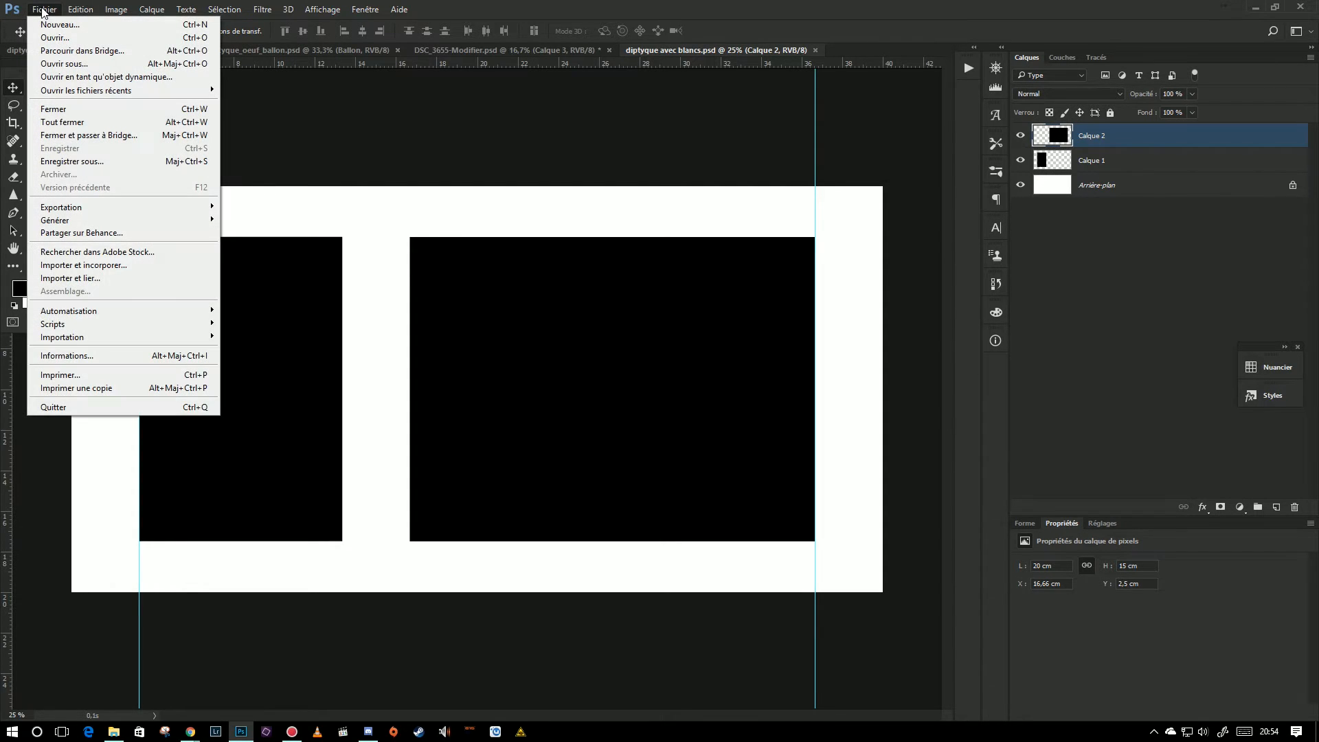
{"action": "left_click", "coordinate": [61, 267]}
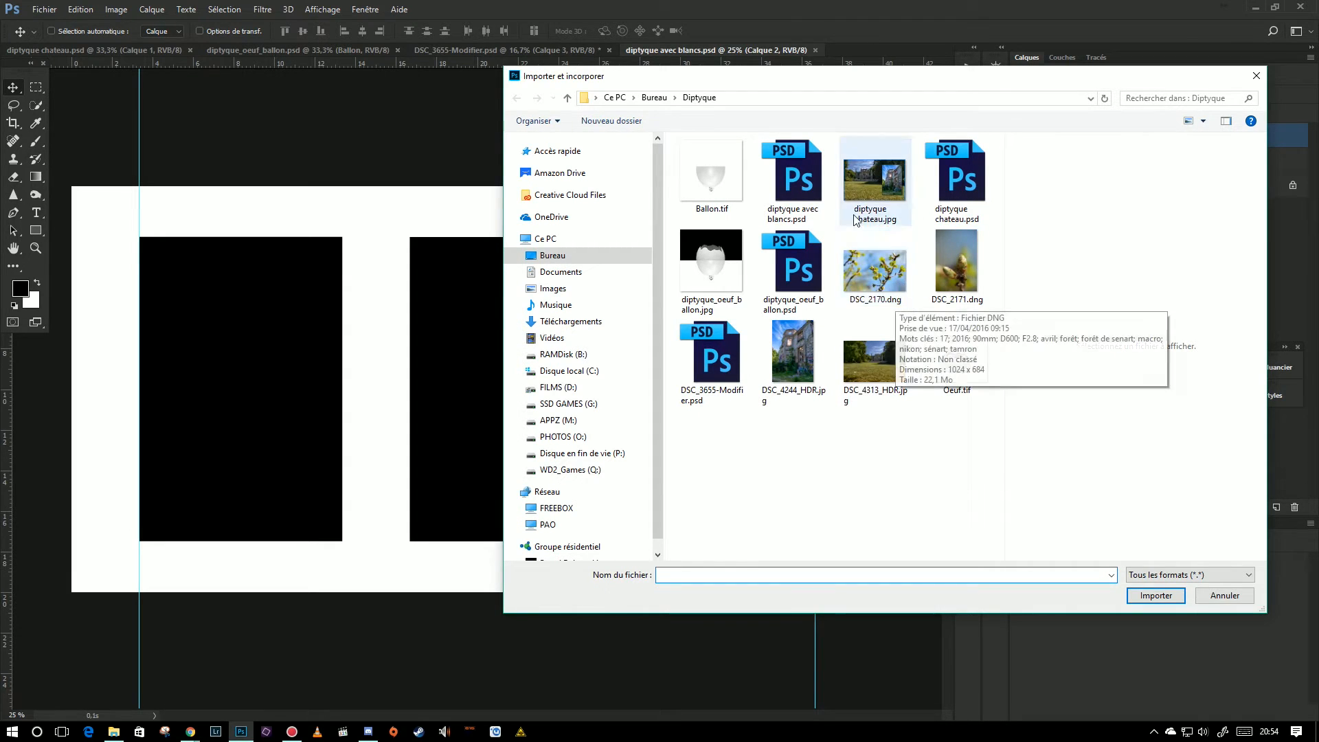
{"action": "left_click", "coordinate": [886, 283]}
{"action": "left_click", "coordinate": [1146, 595]}
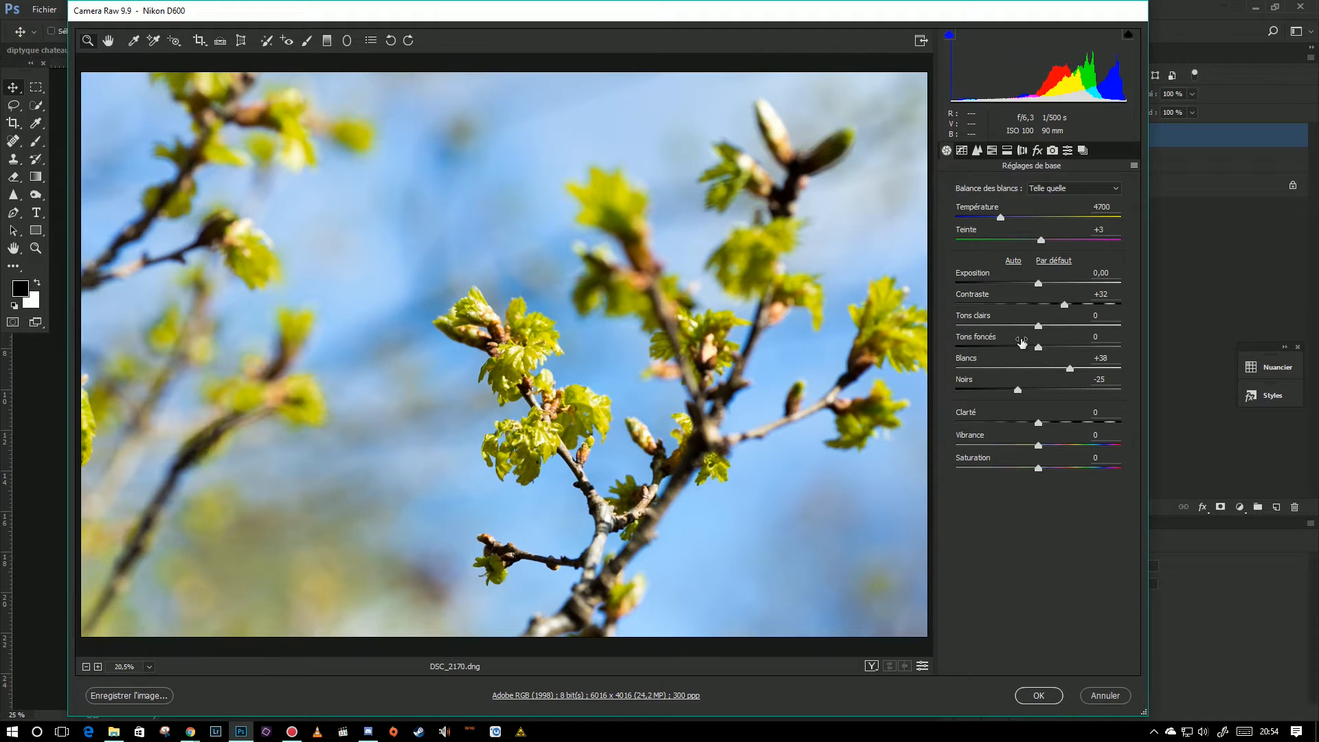
{"action": "left_click", "coordinate": [1045, 695]}
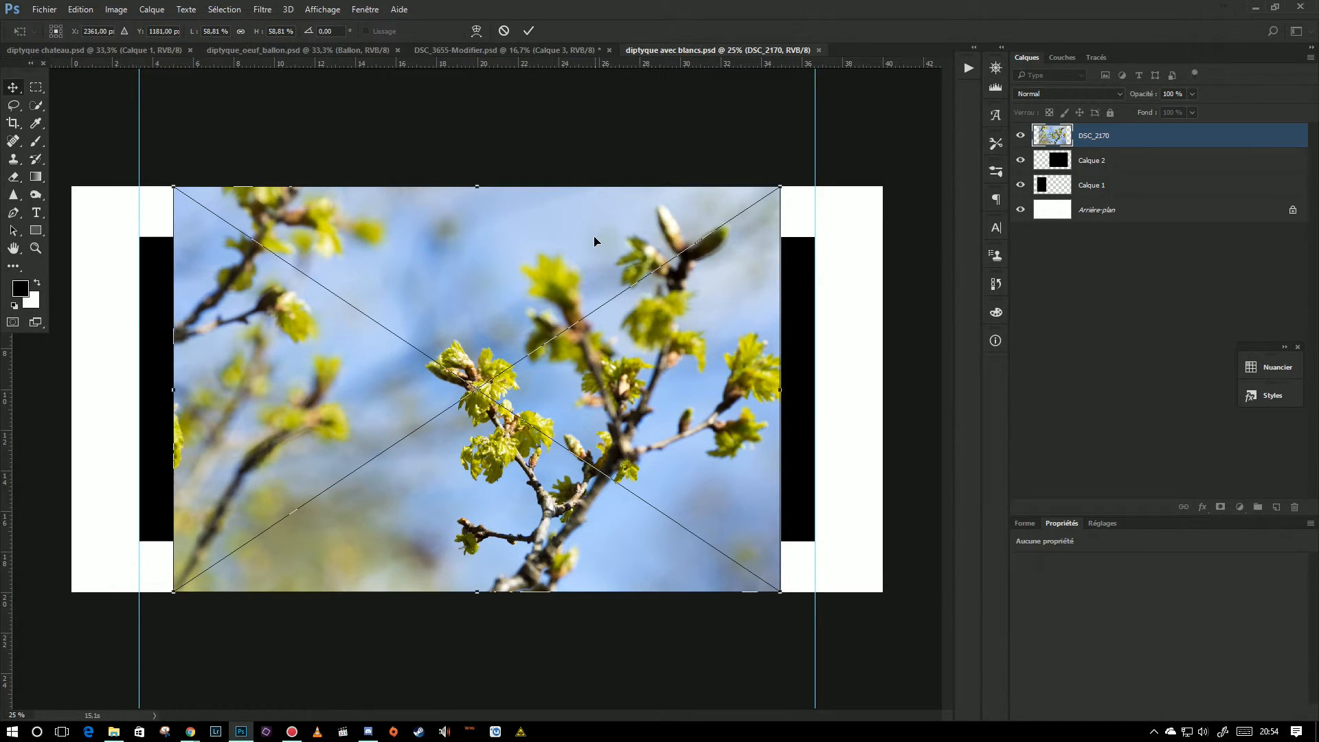
{"action": "key", "text": "Return"}
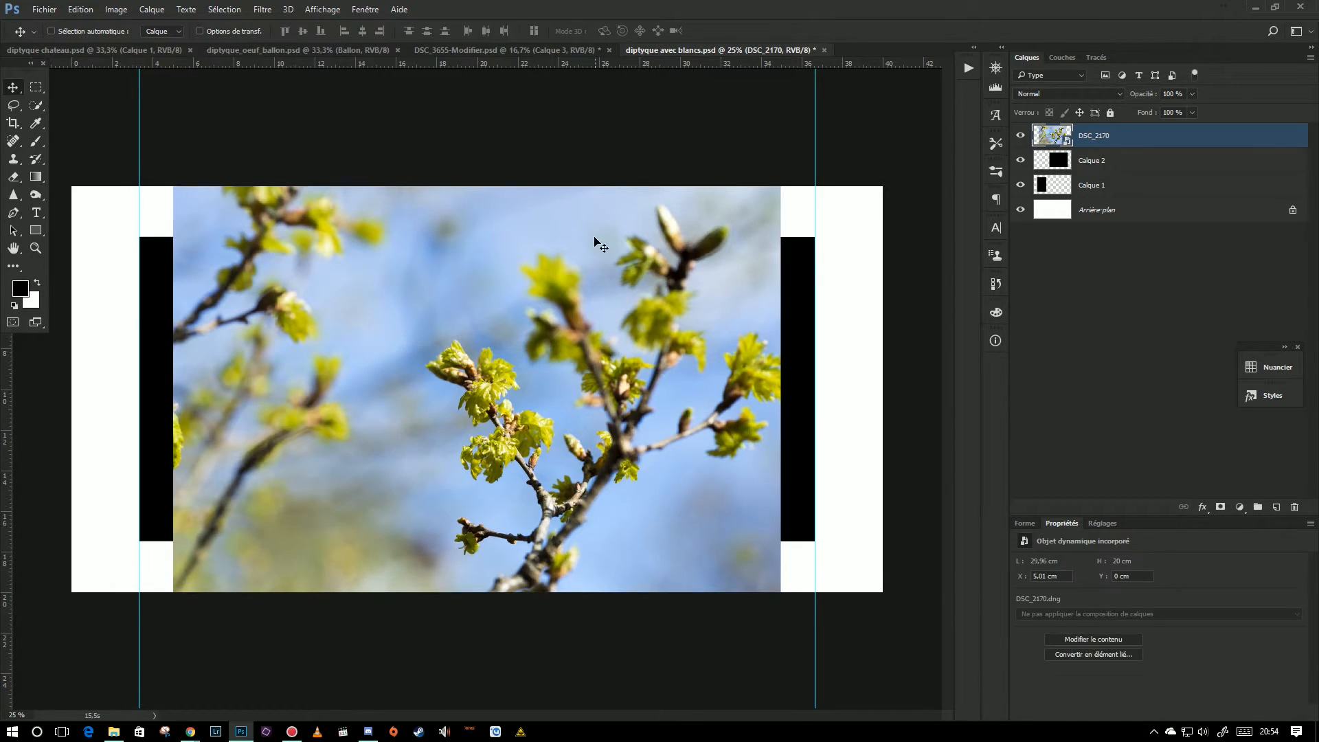
Step: Place DSC_2171.dng as an embedded smart object, keeping its Camera Raw settings and default size
{"action": "left_click", "coordinate": [41, 9]}
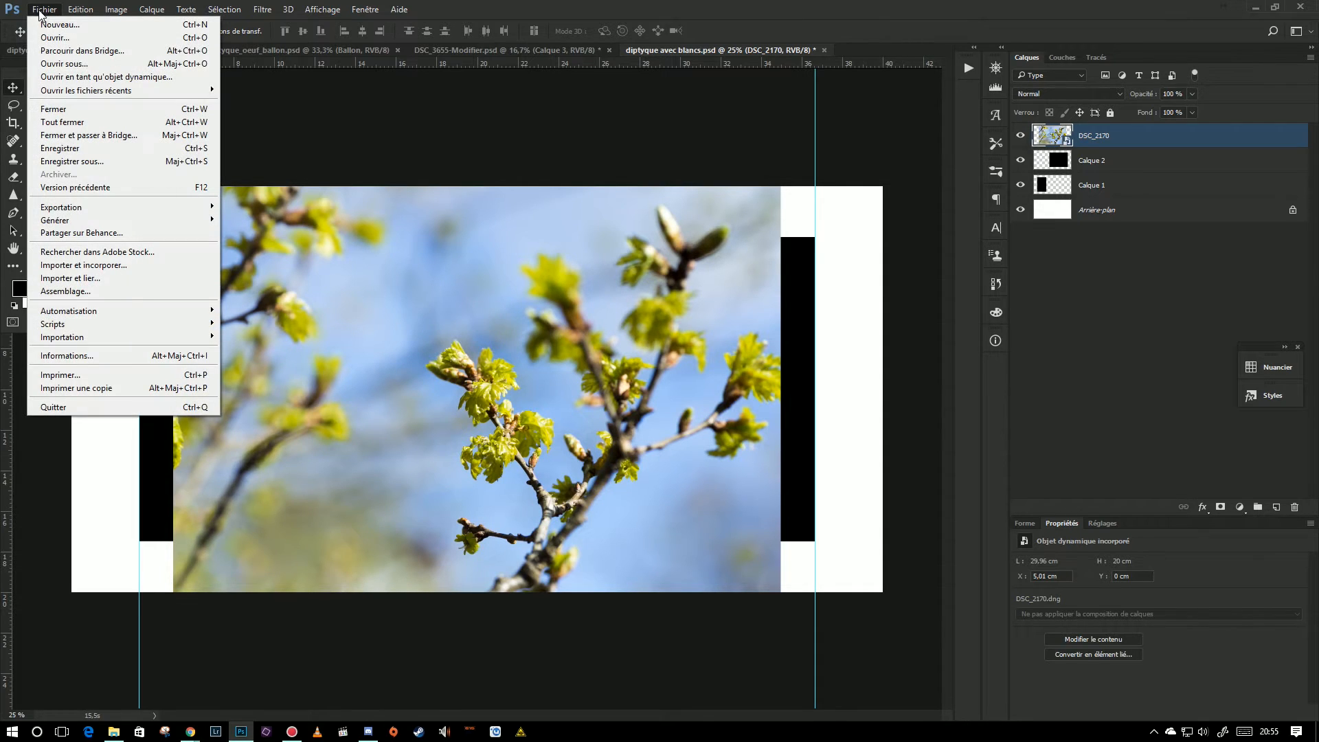
{"action": "left_click", "coordinate": [66, 267]}
{"action": "left_click", "coordinate": [959, 258]}
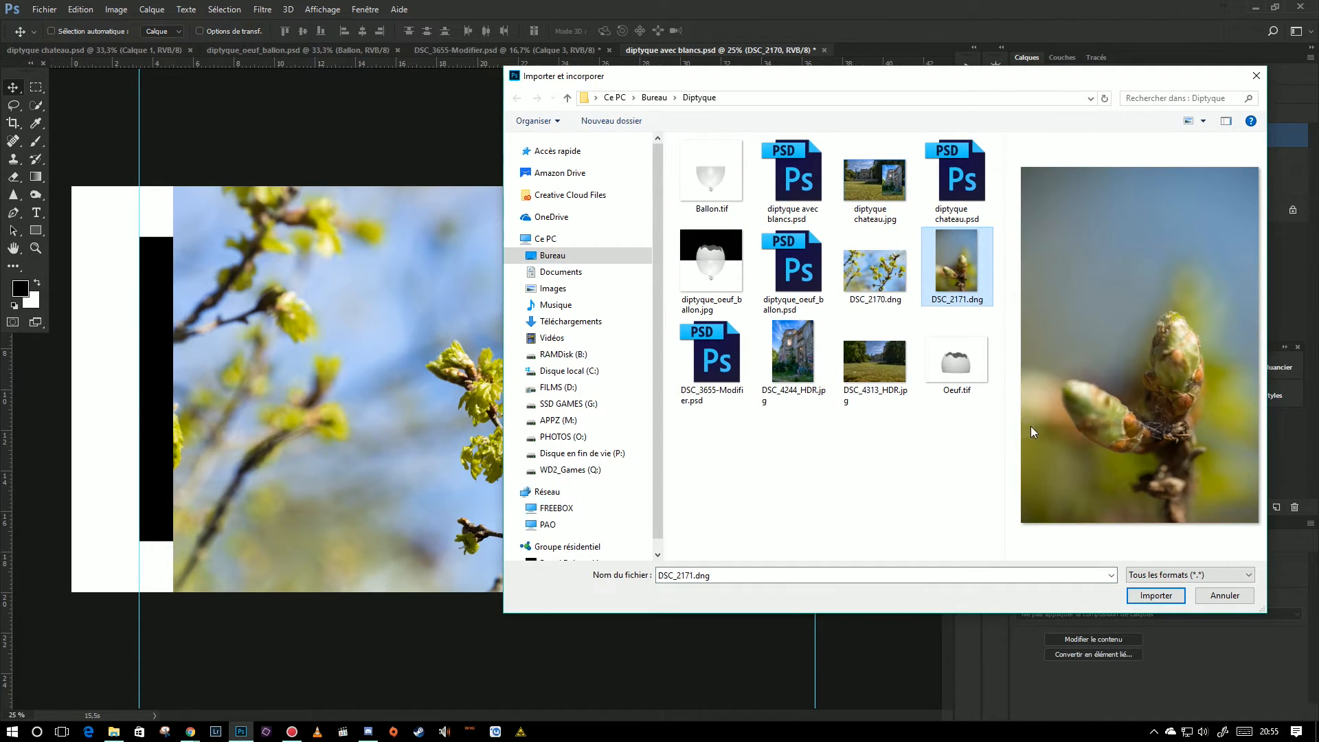
{"action": "left_click", "coordinate": [1155, 595]}
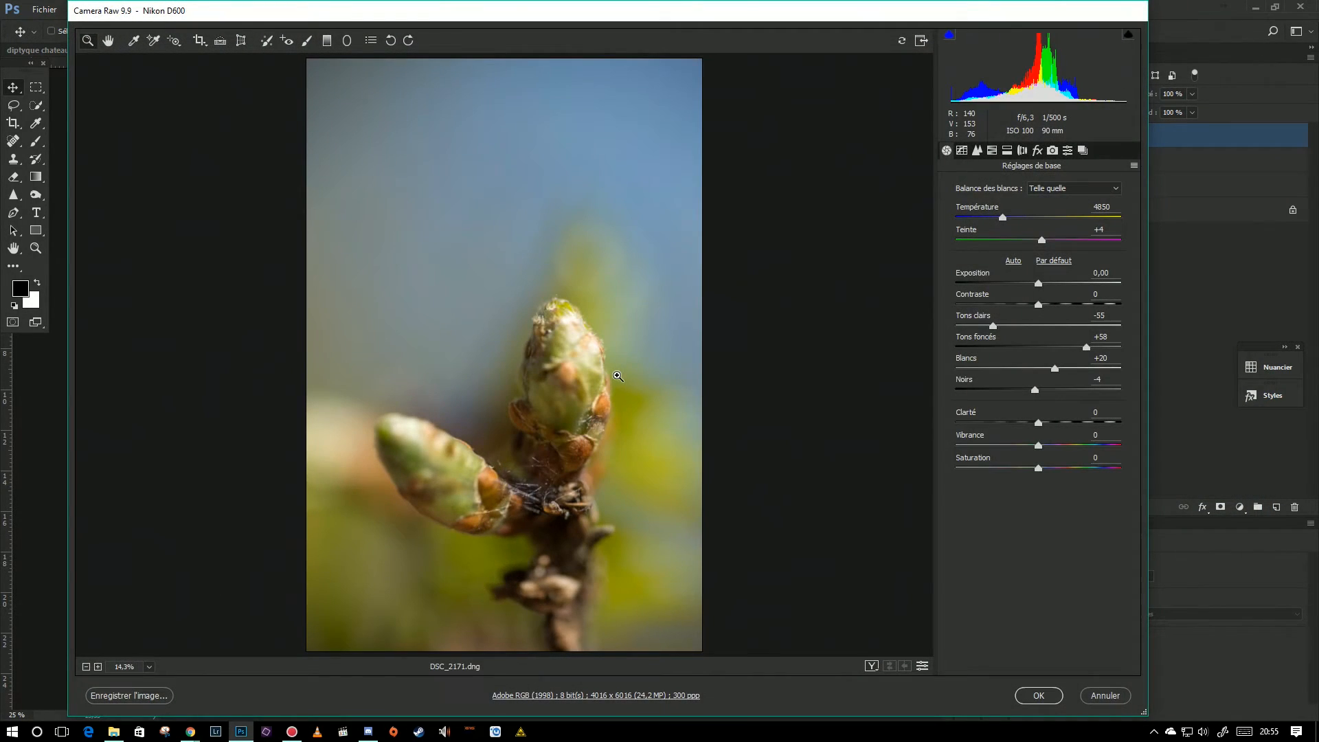
{"action": "left_click", "coordinate": [1042, 699]}
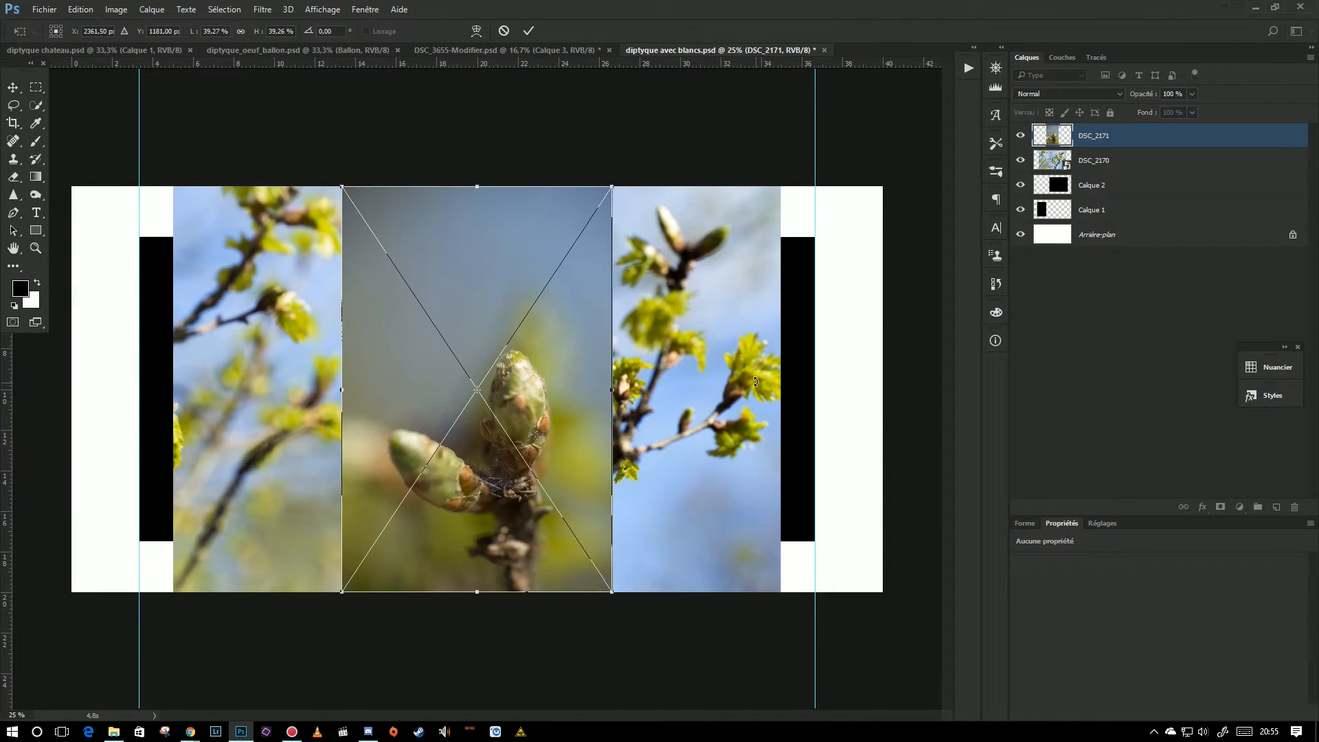
{"action": "left_click", "coordinate": [528, 30]}
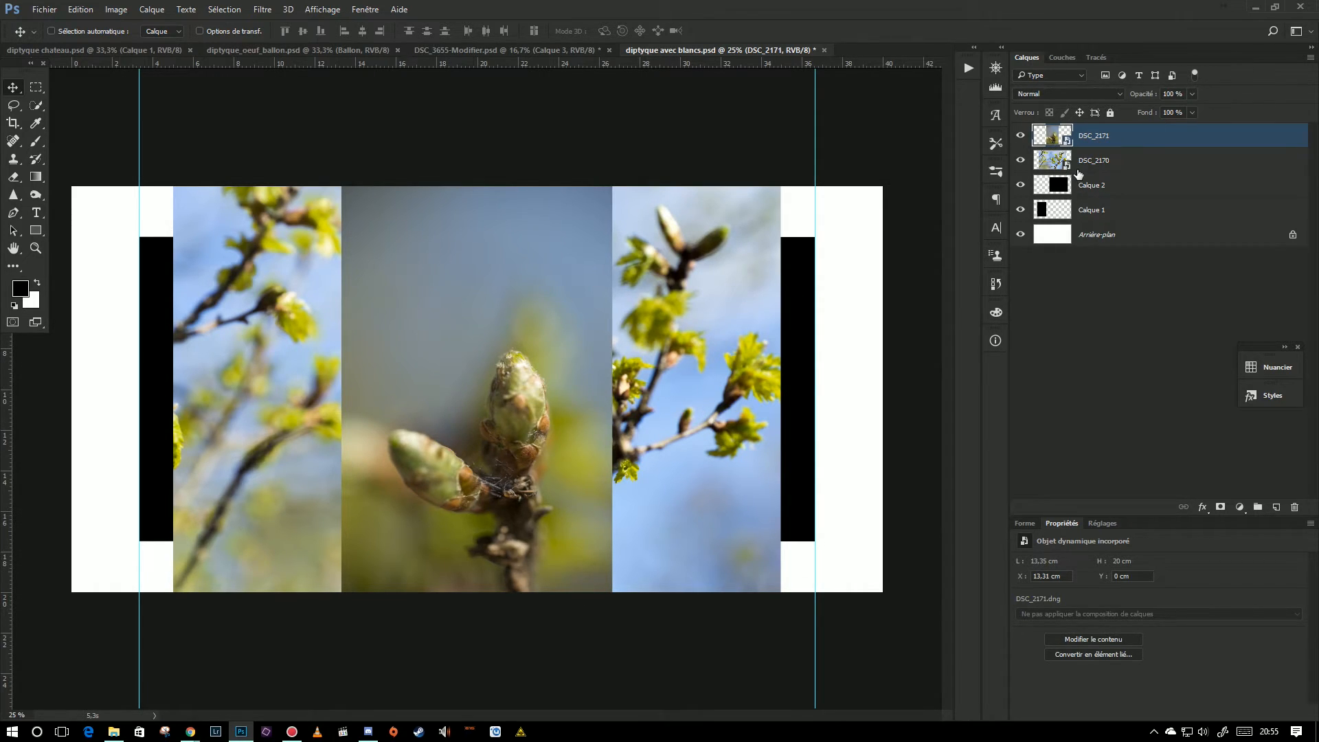
Step: With the DSC_2171 layer hidden, position the DSC_2170 photo over the wide black rectangle and clip it to Calque 2
{"action": "left_click", "coordinate": [1019, 138]}
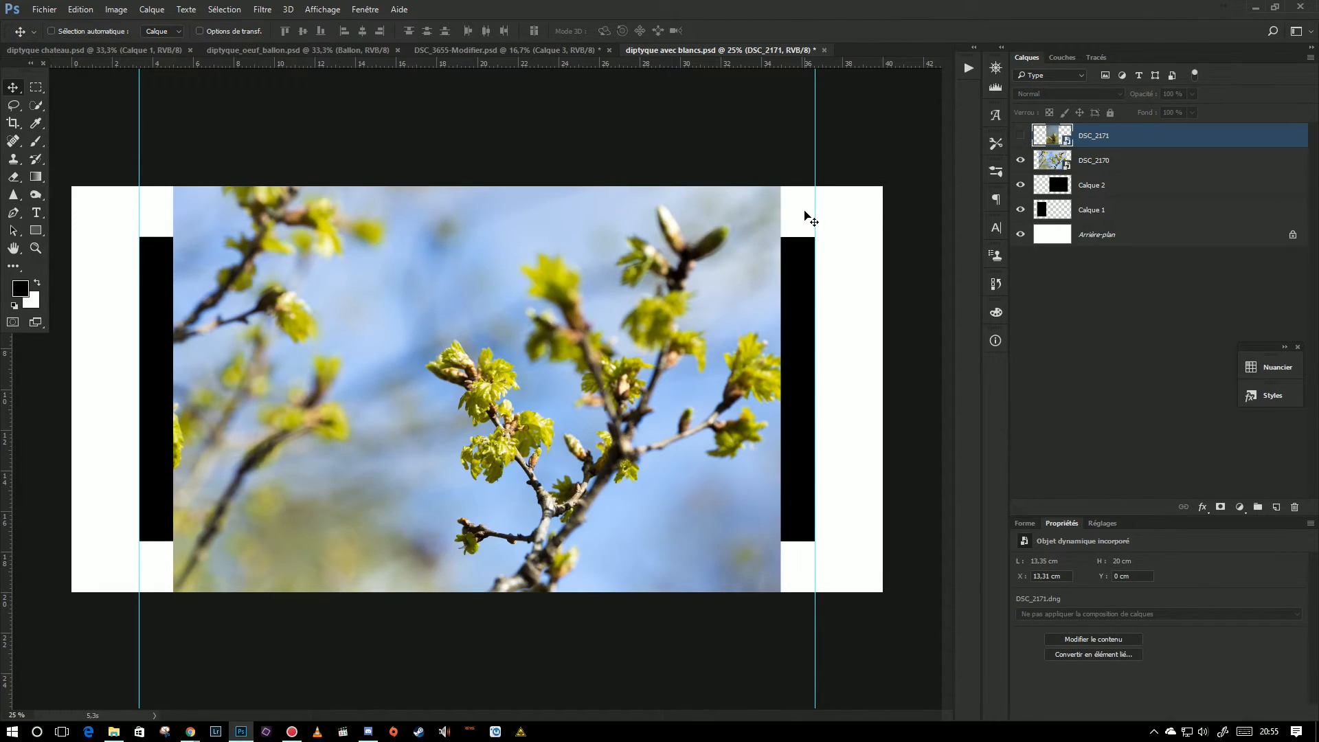
{"action": "left_click_drag", "start_coordinate": [508, 408], "coordinate": [589, 422]}
{"action": "key", "text": "ctrl+z"}
{"action": "left_click", "coordinate": [1053, 159]}
{"action": "left_click_drag", "start_coordinate": [508, 429], "coordinate": [637, 590]}
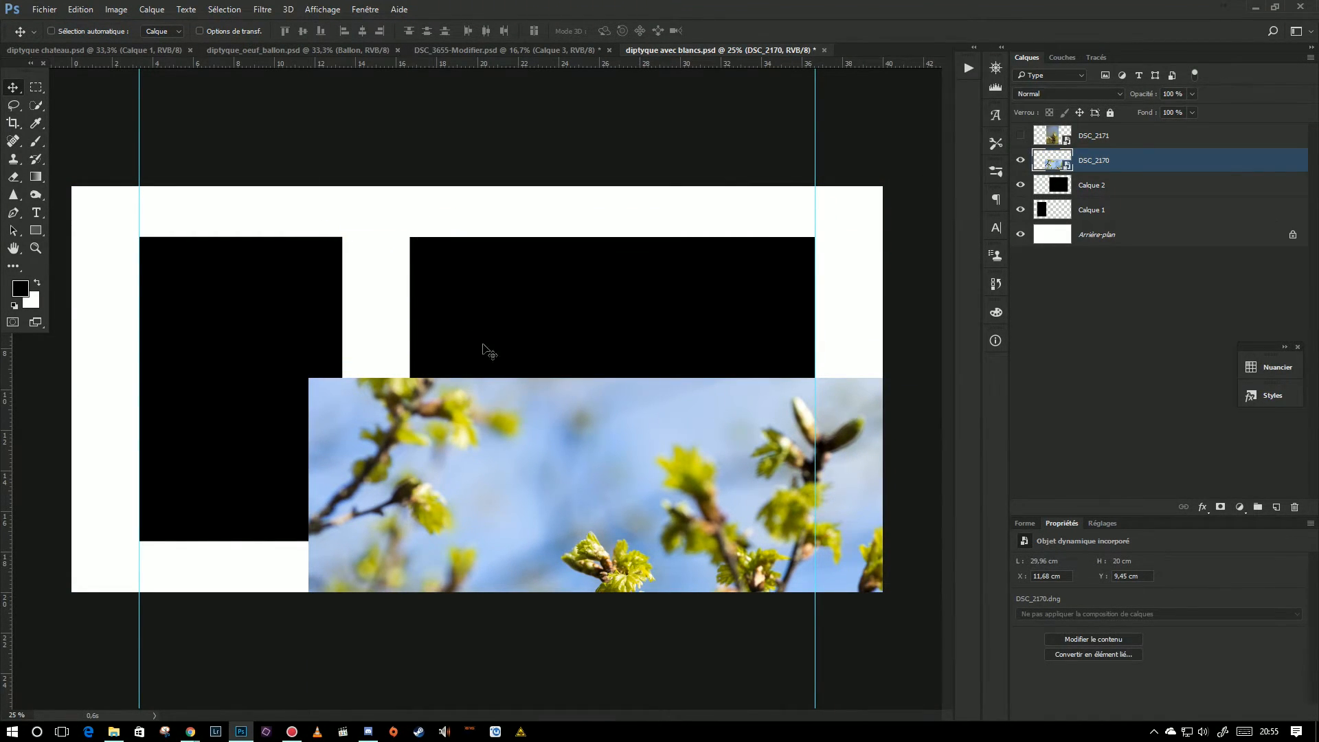
{"action": "left_click_drag", "start_coordinate": [676, 512], "coordinate": [648, 315]}
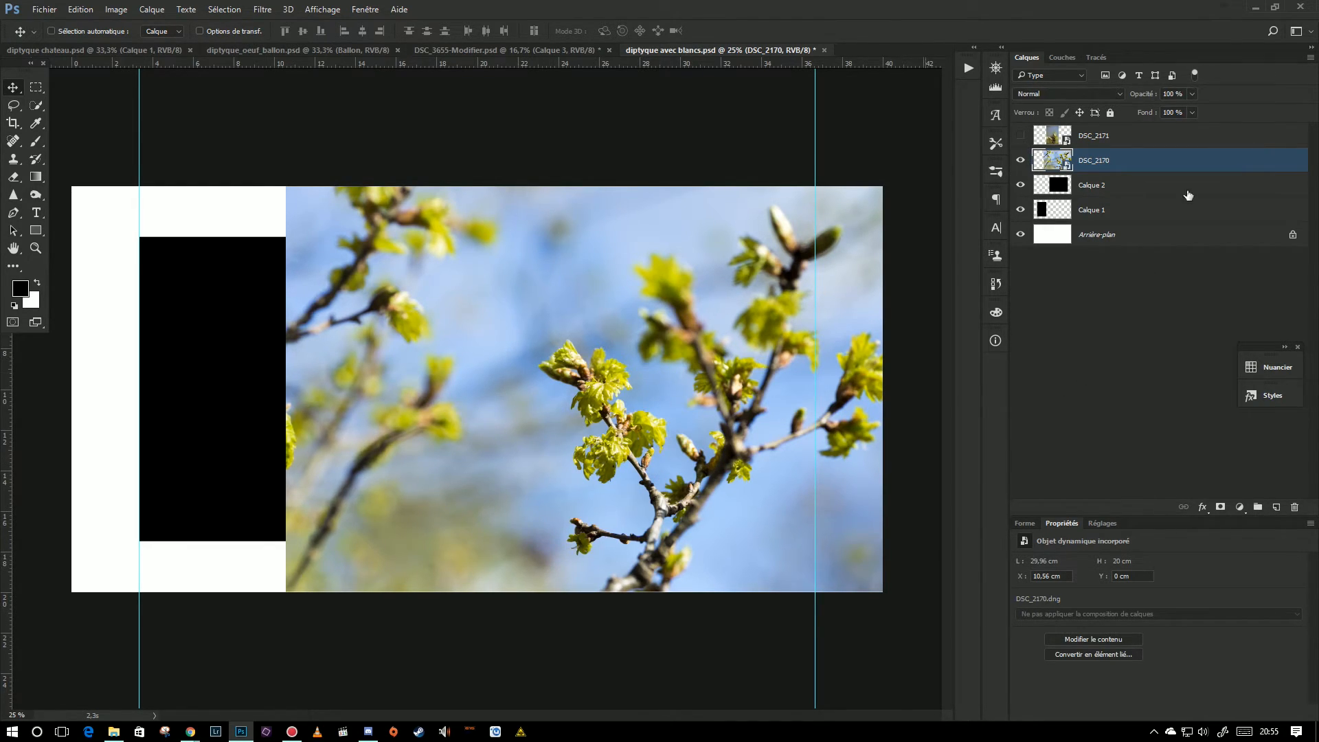
{"action": "left_click", "coordinate": [1309, 60]}
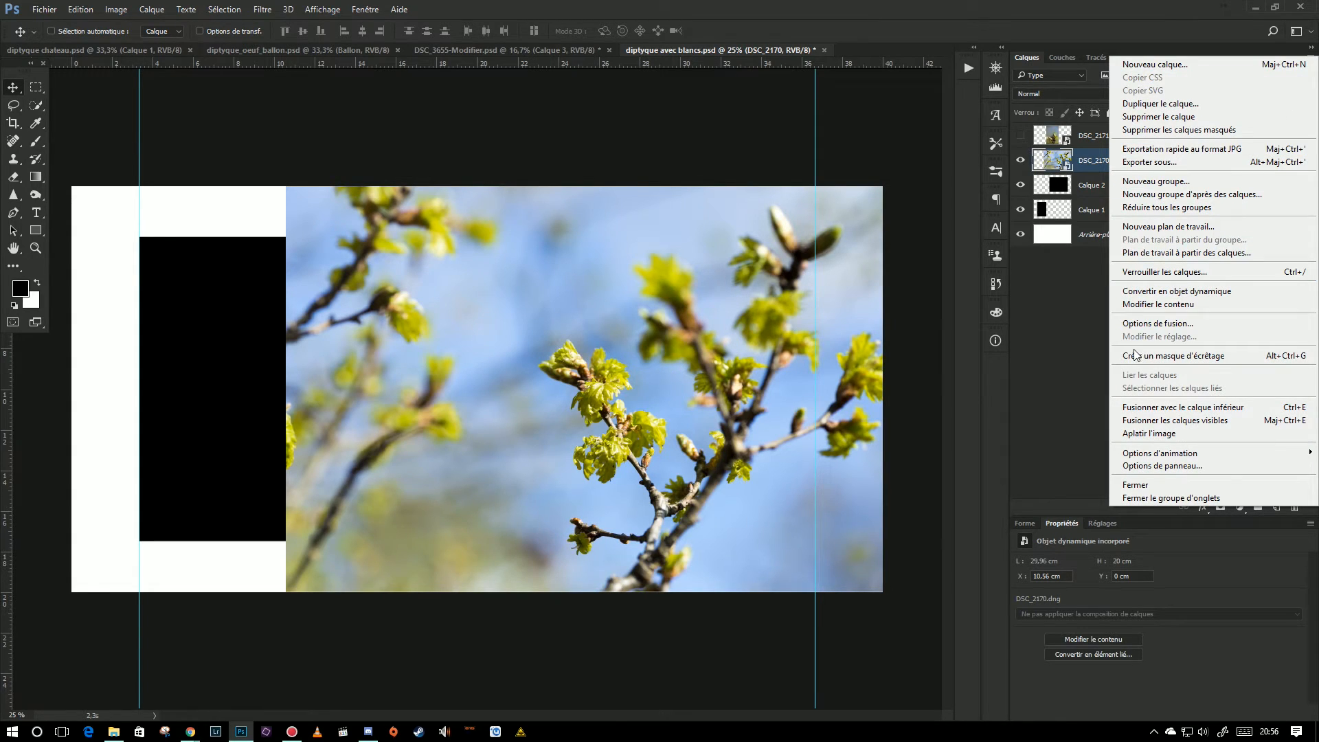
{"action": "left_click", "coordinate": [1246, 360]}
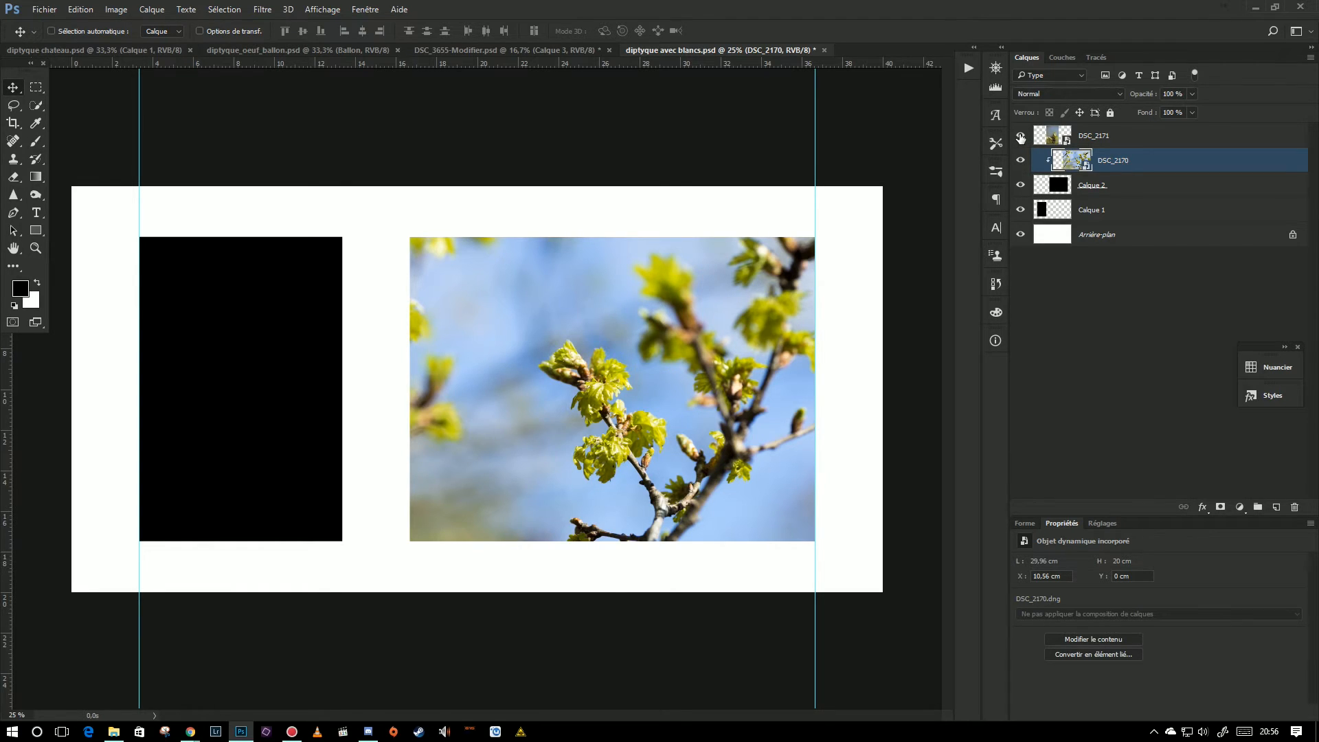
Step: Show the DSC_2171 layer again, move it directly above Calque 1 and clip it to that layer
{"action": "left_click", "coordinate": [1020, 136]}
{"action": "left_click", "coordinate": [1085, 140]}
{"action": "left_click_drag", "start_coordinate": [1048, 135], "coordinate": [1086, 195]}
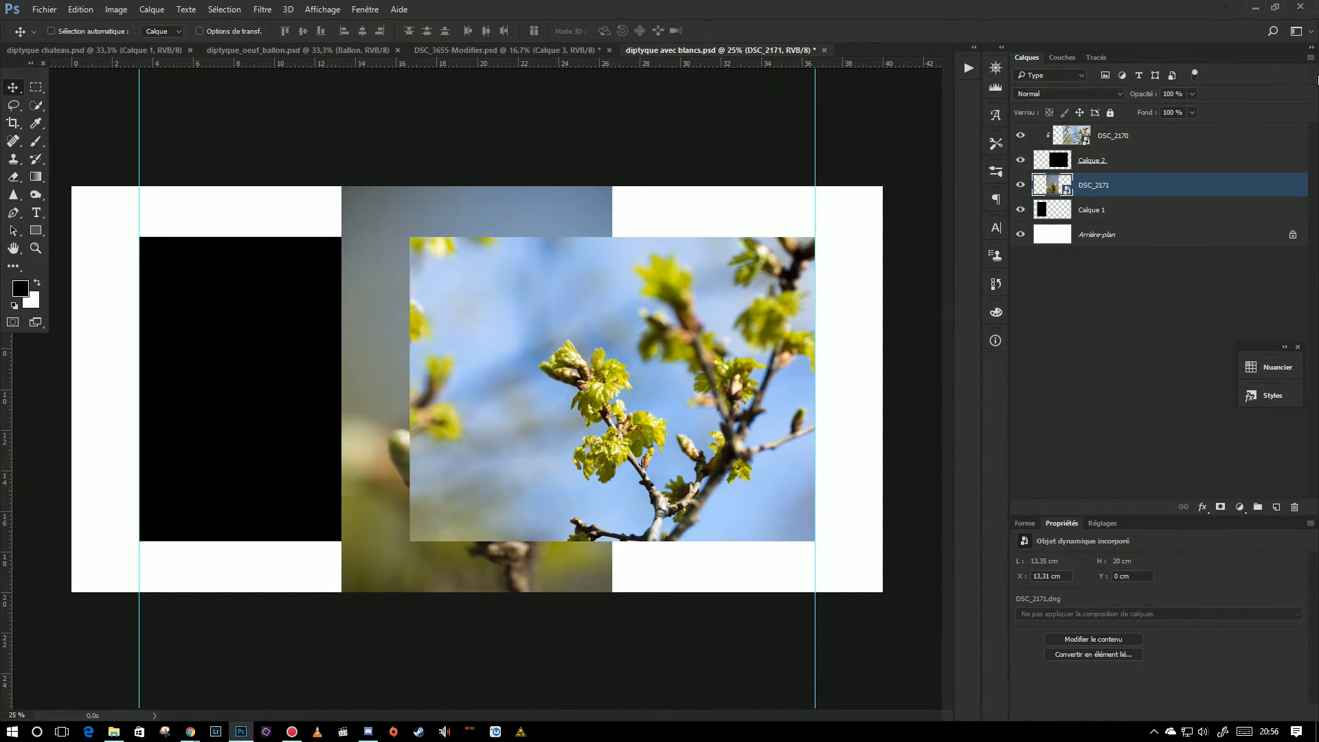
{"action": "left_click", "coordinate": [1310, 57]}
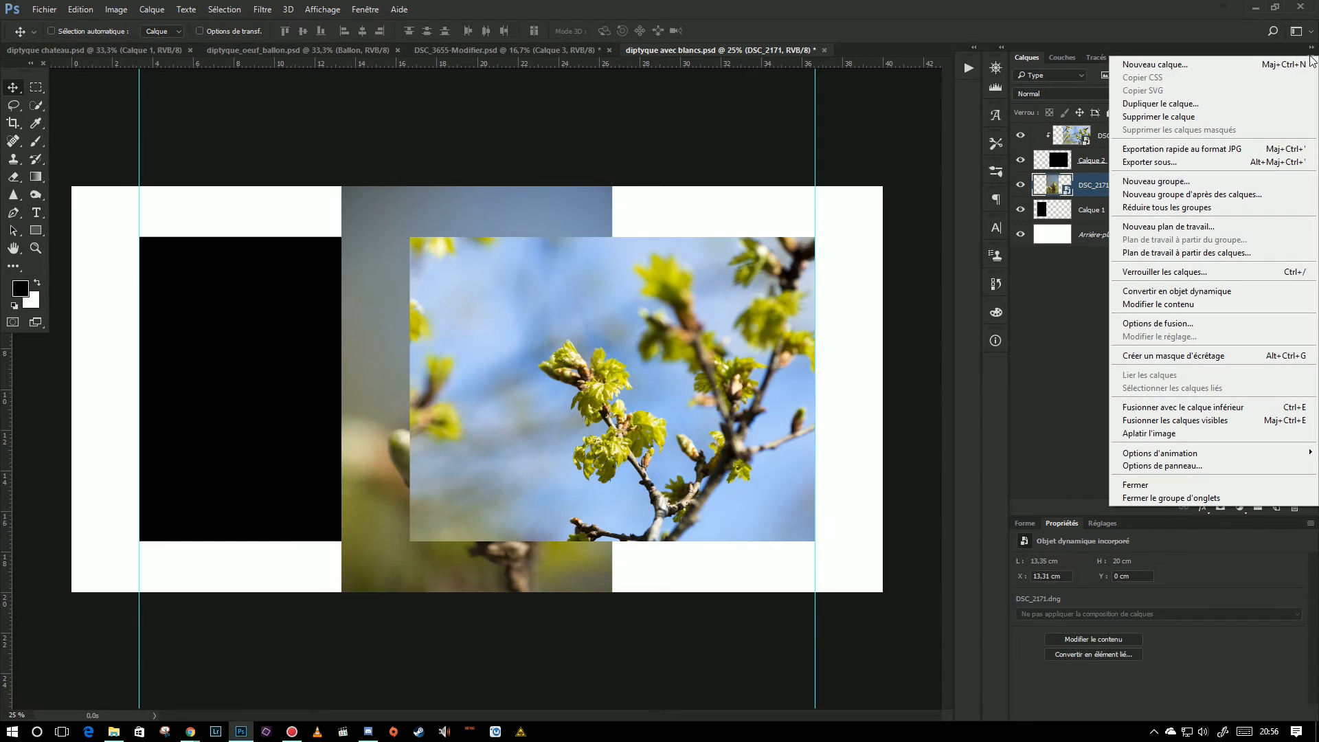
{"action": "left_click", "coordinate": [1145, 356]}
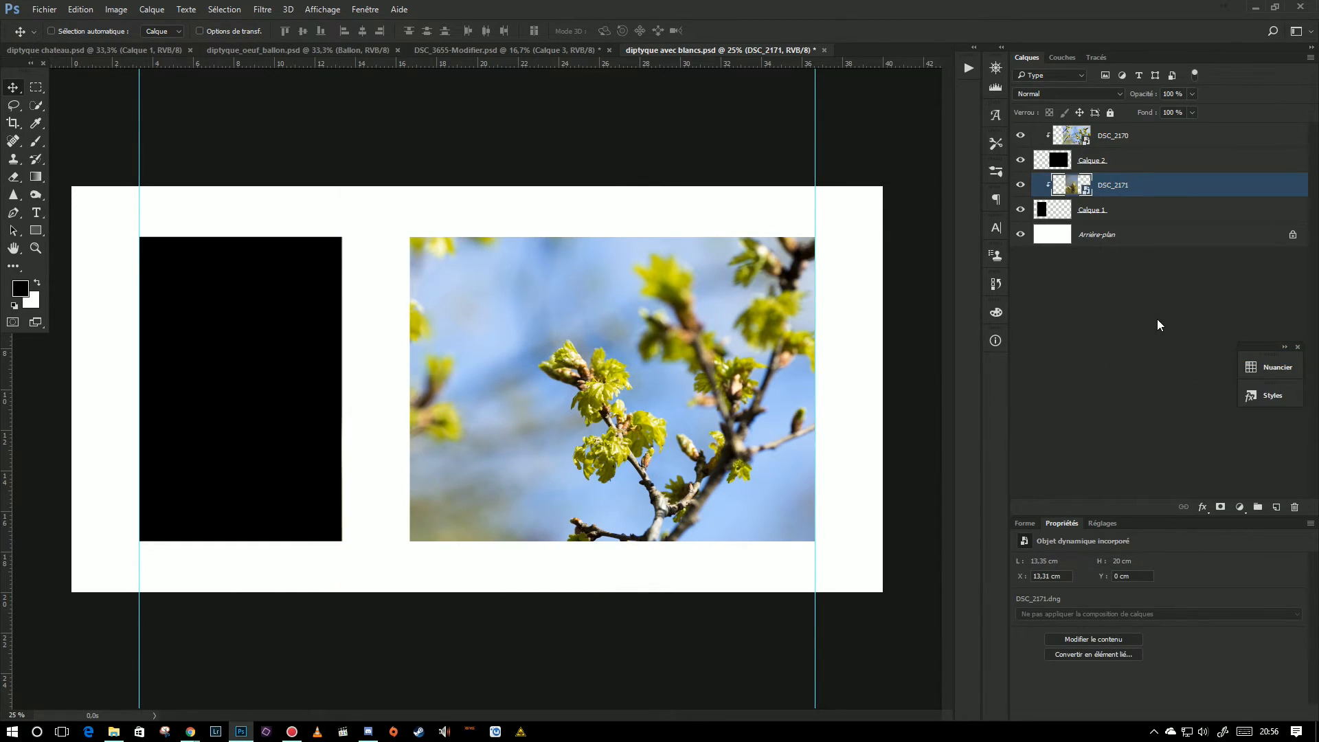
Step: Position the clipped DSC_2171 photo over the narrow black rectangle so that its buds fill the frame
{"action": "left_click_drag", "start_coordinate": [1098, 193], "coordinate": [1099, 192]}
{"action": "left_click", "coordinate": [1100, 192], "text": "alt"}
{"action": "left_click_drag", "start_coordinate": [646, 401], "coordinate": [268, 380]}
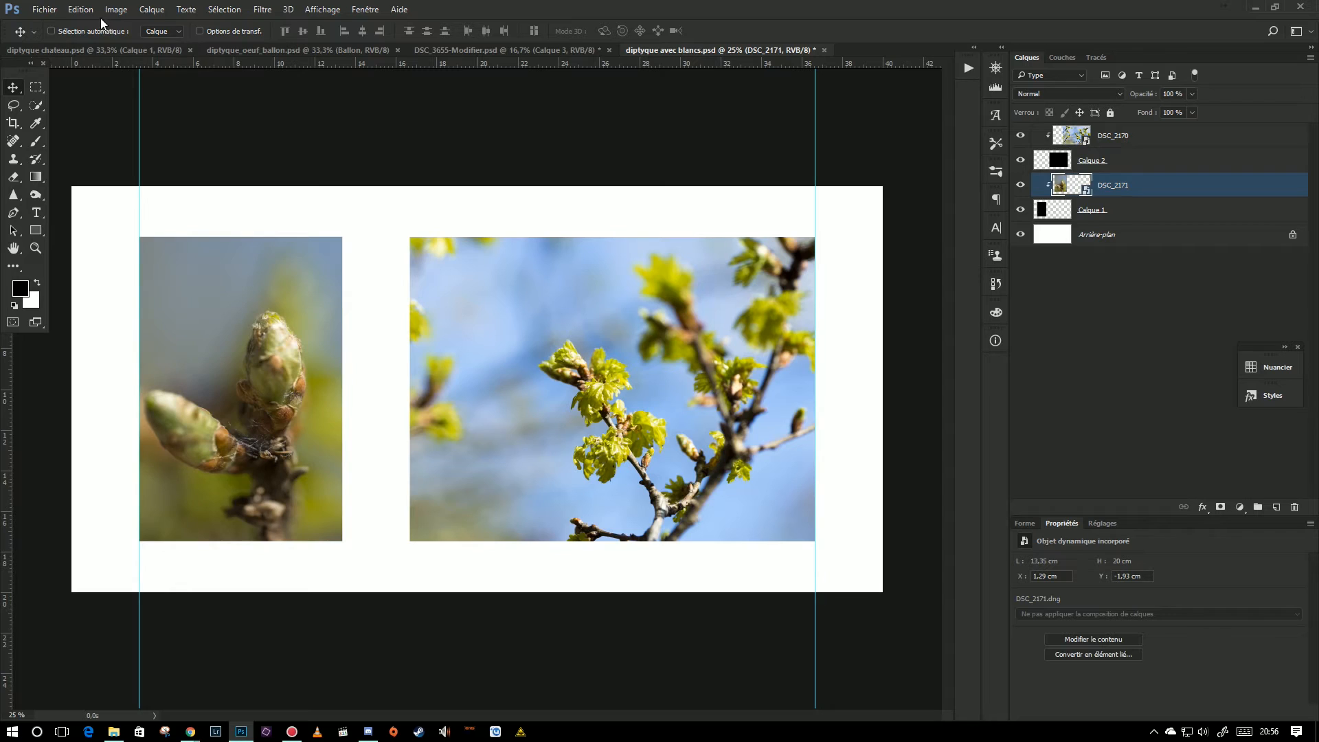
Step: Free-transform the DSC_2171 photo proportionally to about 10.6 × 15.9 cm and reposition it within the narrow frame
{"action": "left_click", "coordinate": [80, 10]}
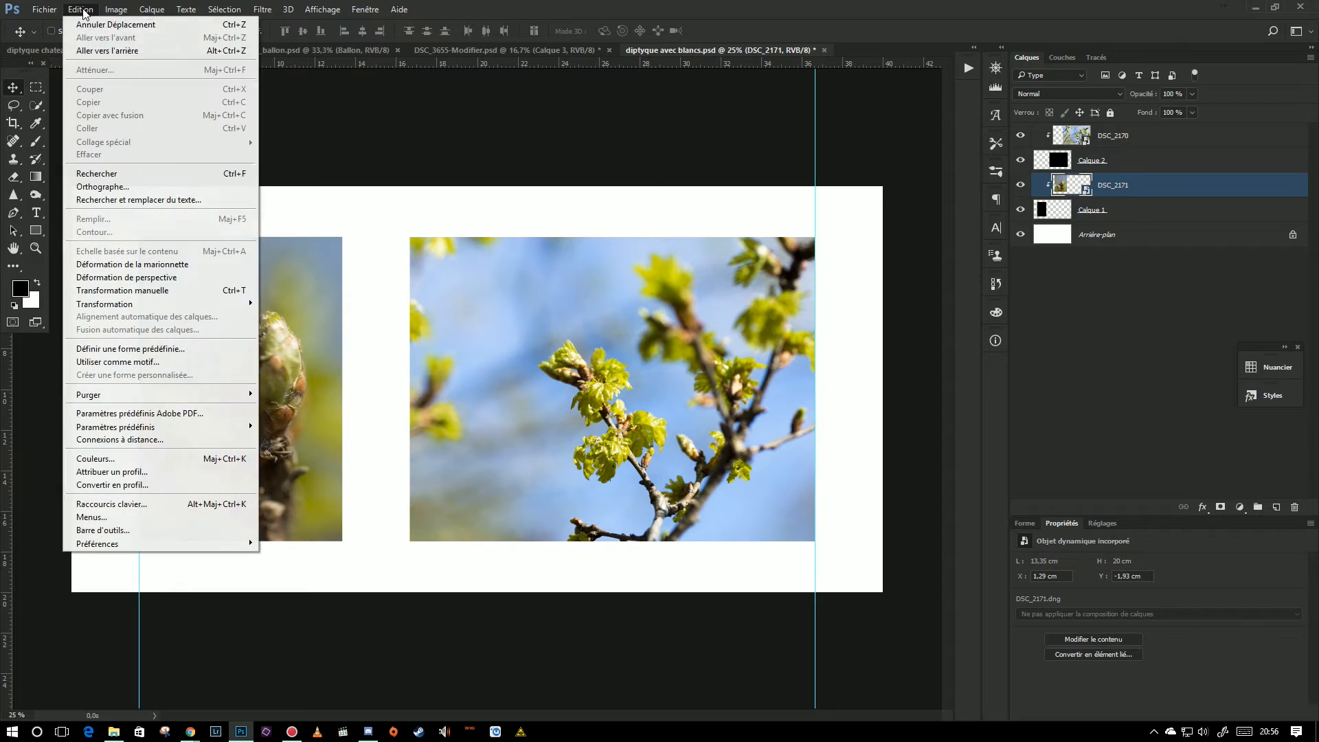
{"action": "left_click", "coordinate": [104, 291]}
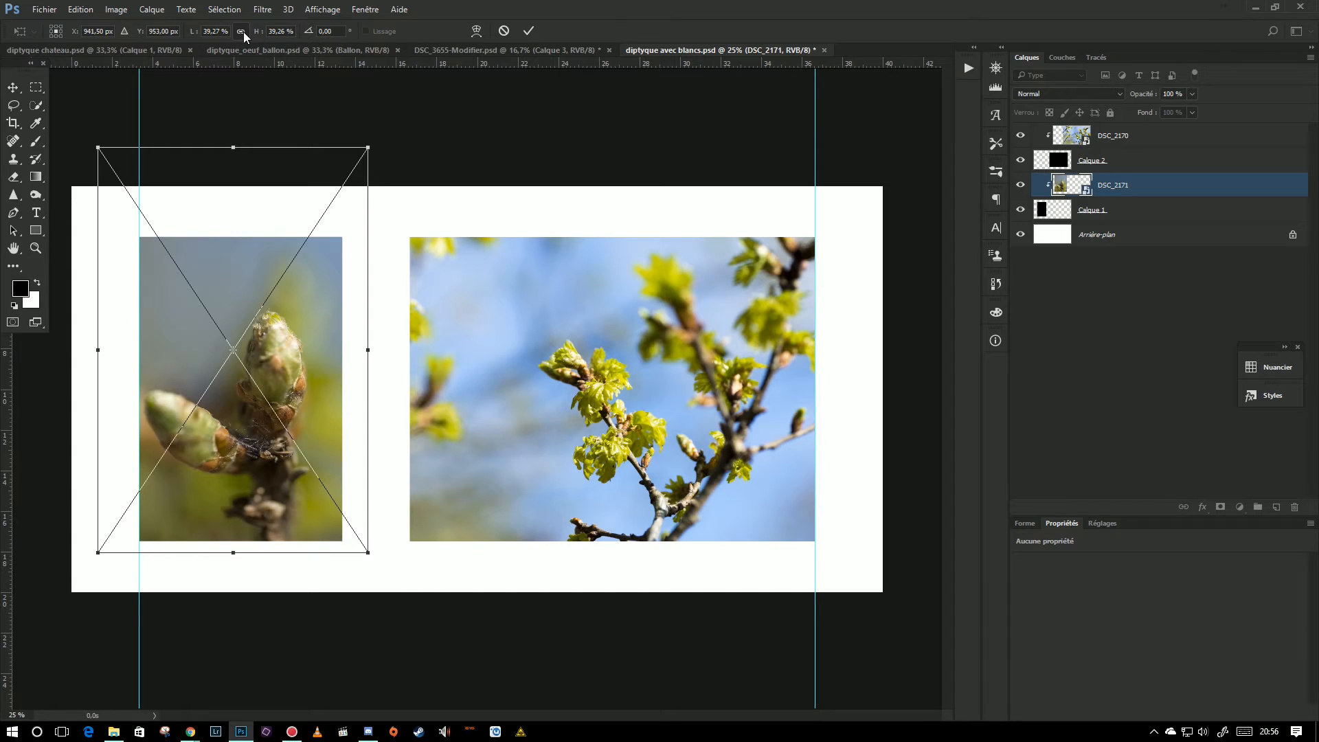
{"action": "left_click", "coordinate": [241, 31]}
{"action": "left_click_drag", "start_coordinate": [368, 148], "coordinate": [344, 183]}
{"action": "left_click_drag", "start_coordinate": [98, 184], "coordinate": [131, 231]}
{"action": "left_click_drag", "start_coordinate": [230, 464], "coordinate": [232, 461]}
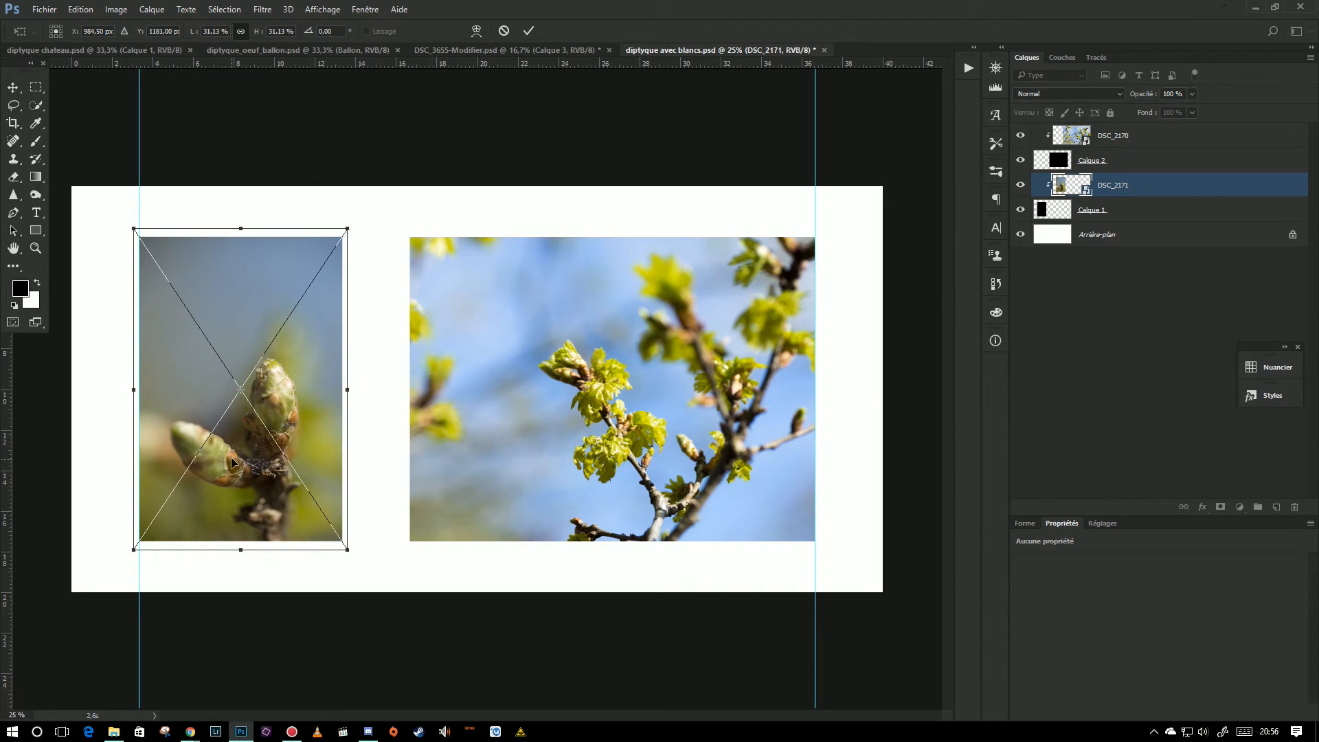
{"action": "left_click", "coordinate": [528, 30]}
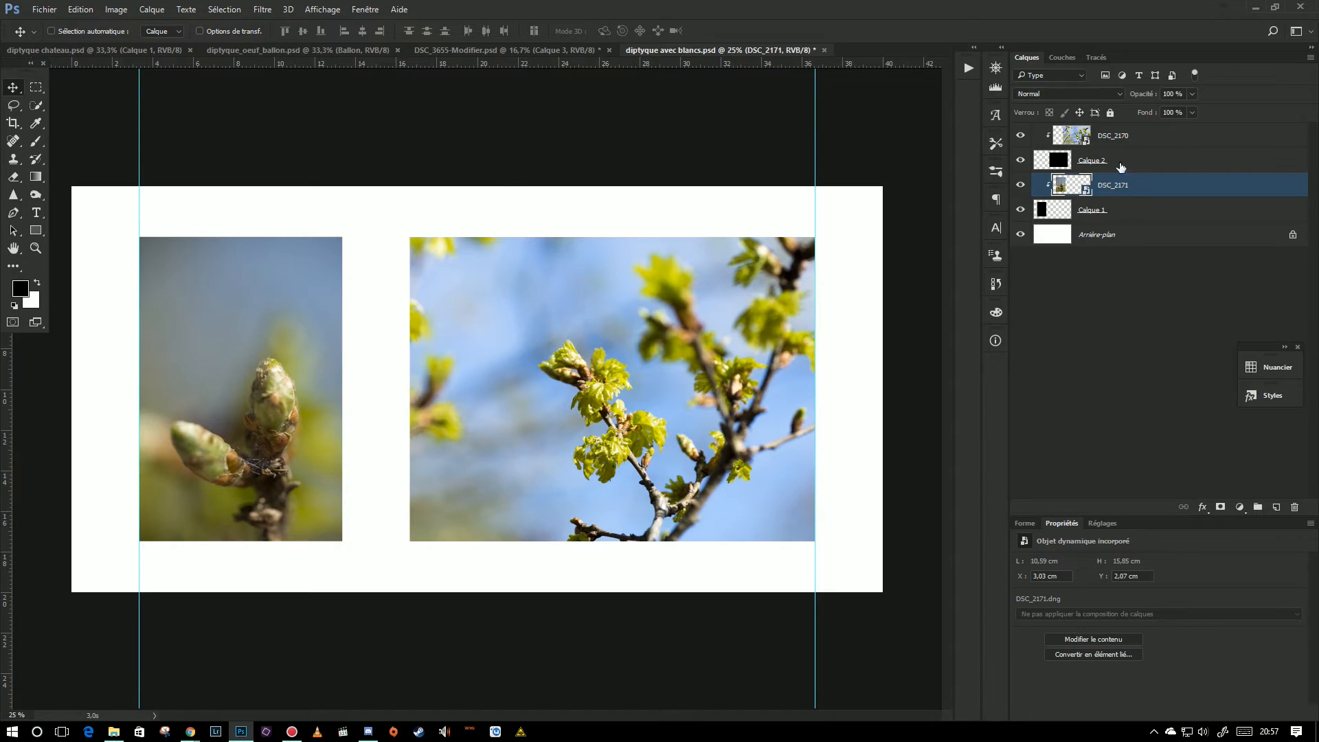
Step: Free-transform the DSC_2170 photo proportionally to about 23.1 × 15.4 cm and reposition it within the wide frame
{"action": "left_click", "coordinate": [1070, 137]}
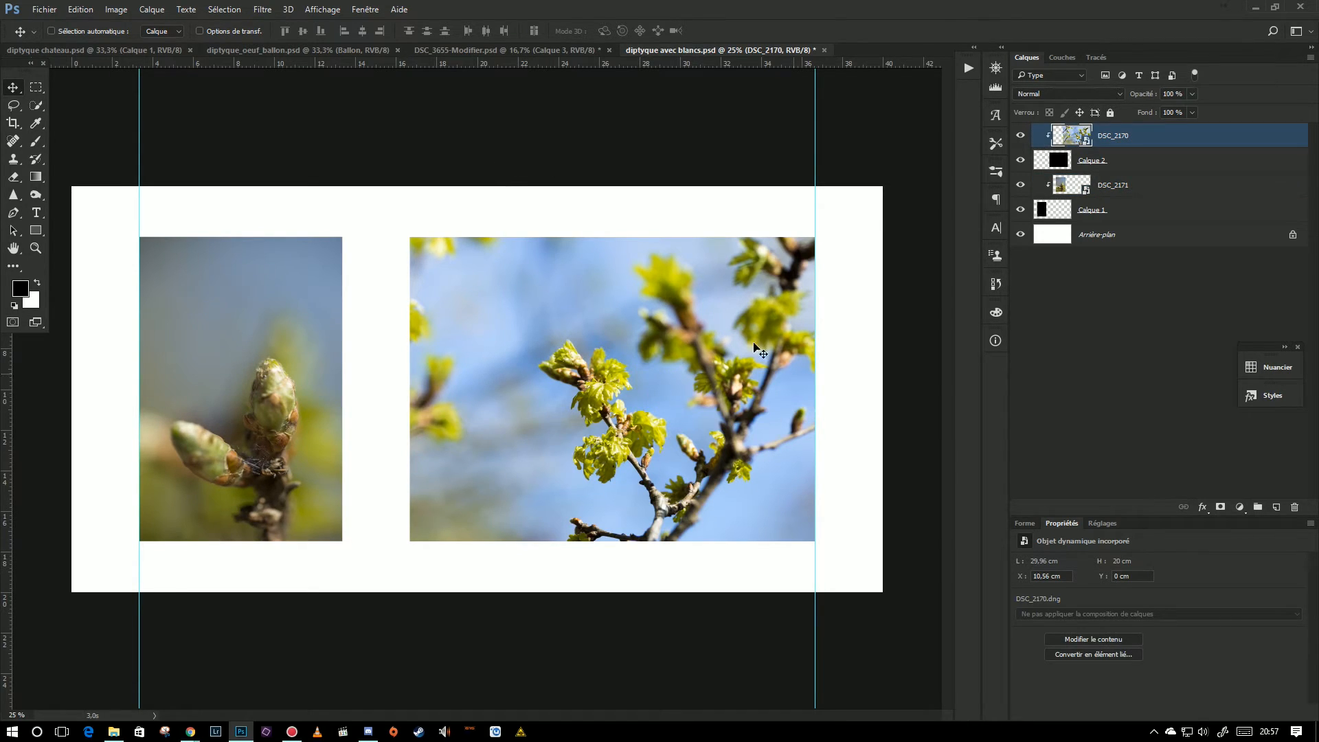
{"action": "left_click", "coordinate": [81, 10]}
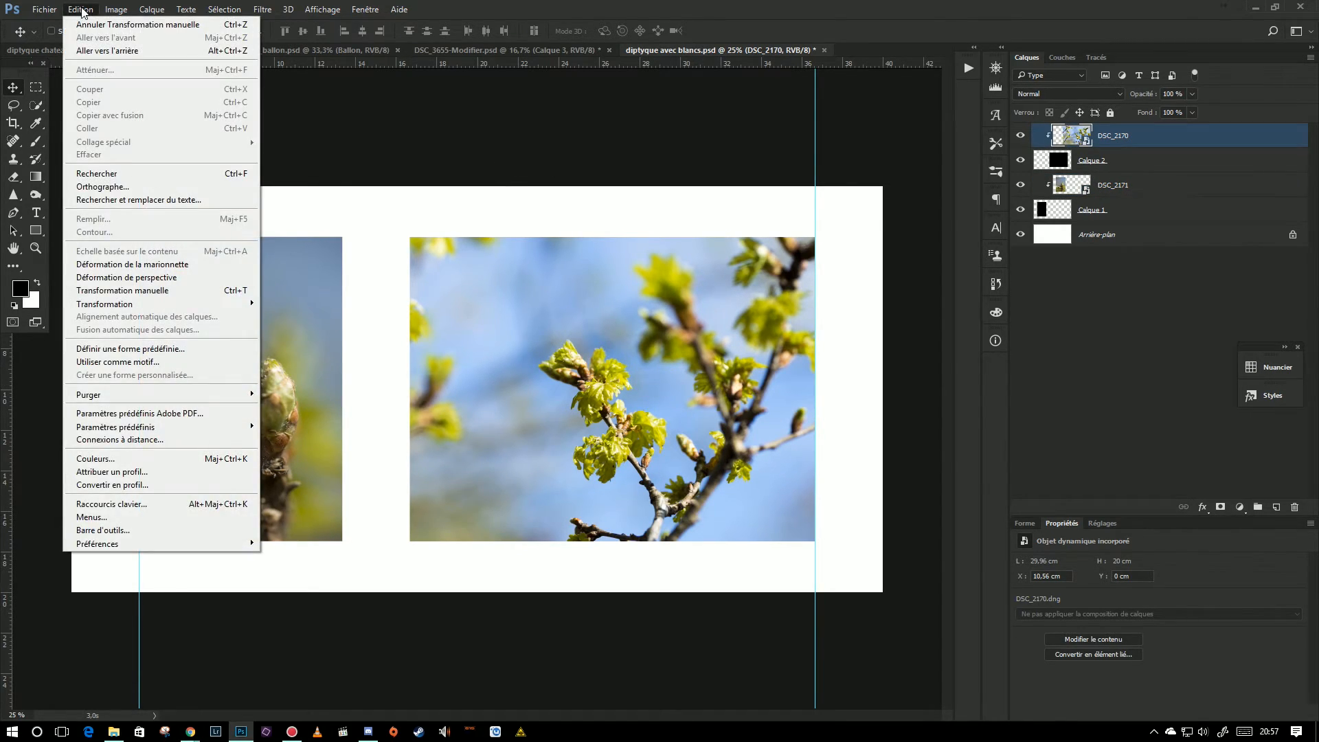
{"action": "left_click", "coordinate": [113, 290]}
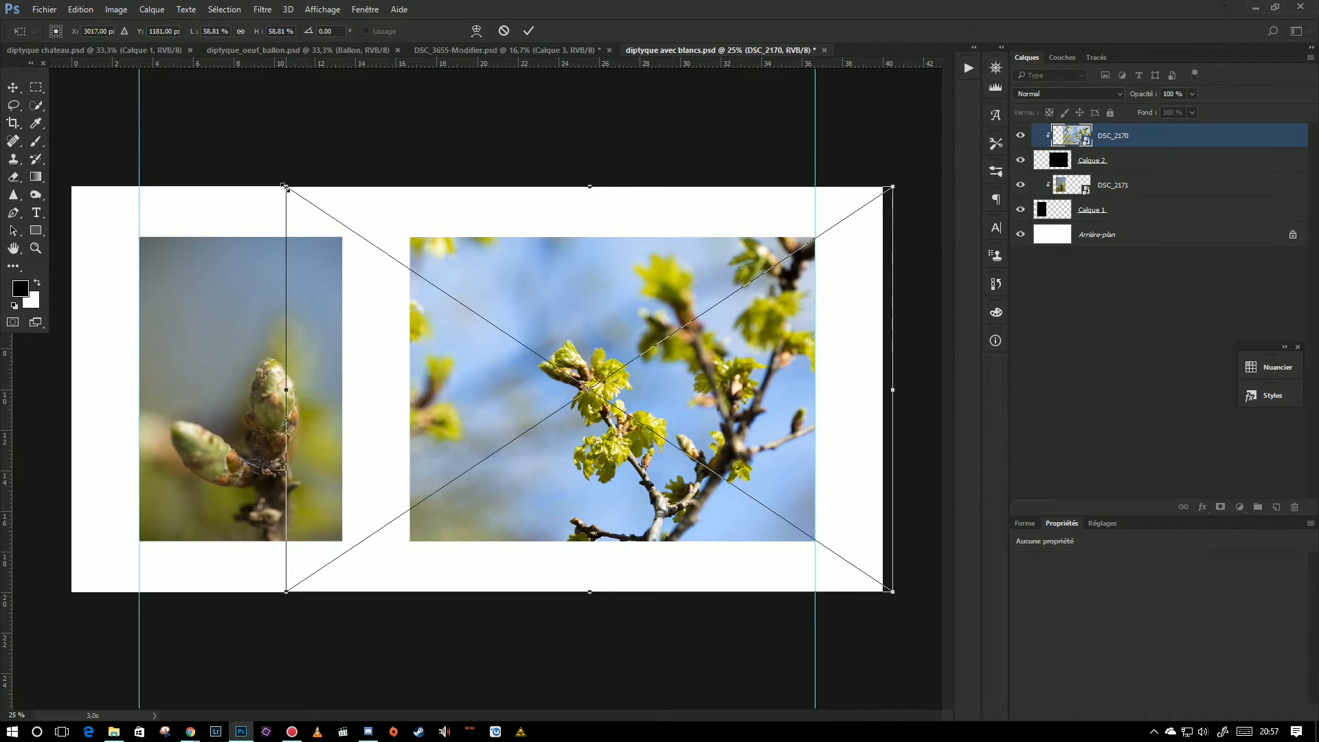
{"action": "left_click", "coordinate": [241, 32]}
{"action": "left_click_drag", "start_coordinate": [287, 187], "coordinate": [362, 237]}
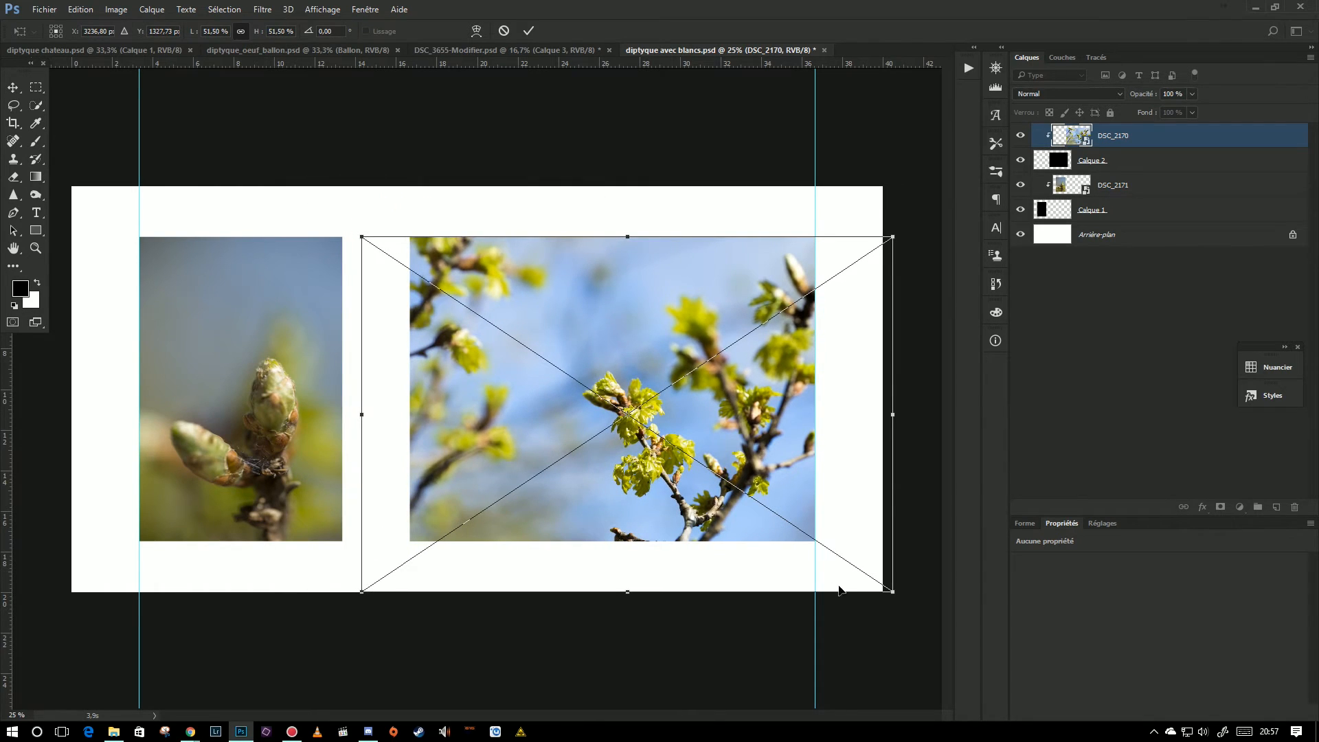
{"action": "left_click_drag", "start_coordinate": [901, 599], "coordinate": [844, 561]}
{"action": "left_click_drag", "start_coordinate": [694, 415], "coordinate": [700, 406]}
{"action": "left_click_drag", "start_coordinate": [366, 228], "coordinate": [379, 239]}
{"action": "left_click_drag", "start_coordinate": [573, 340], "coordinate": [573, 332]}
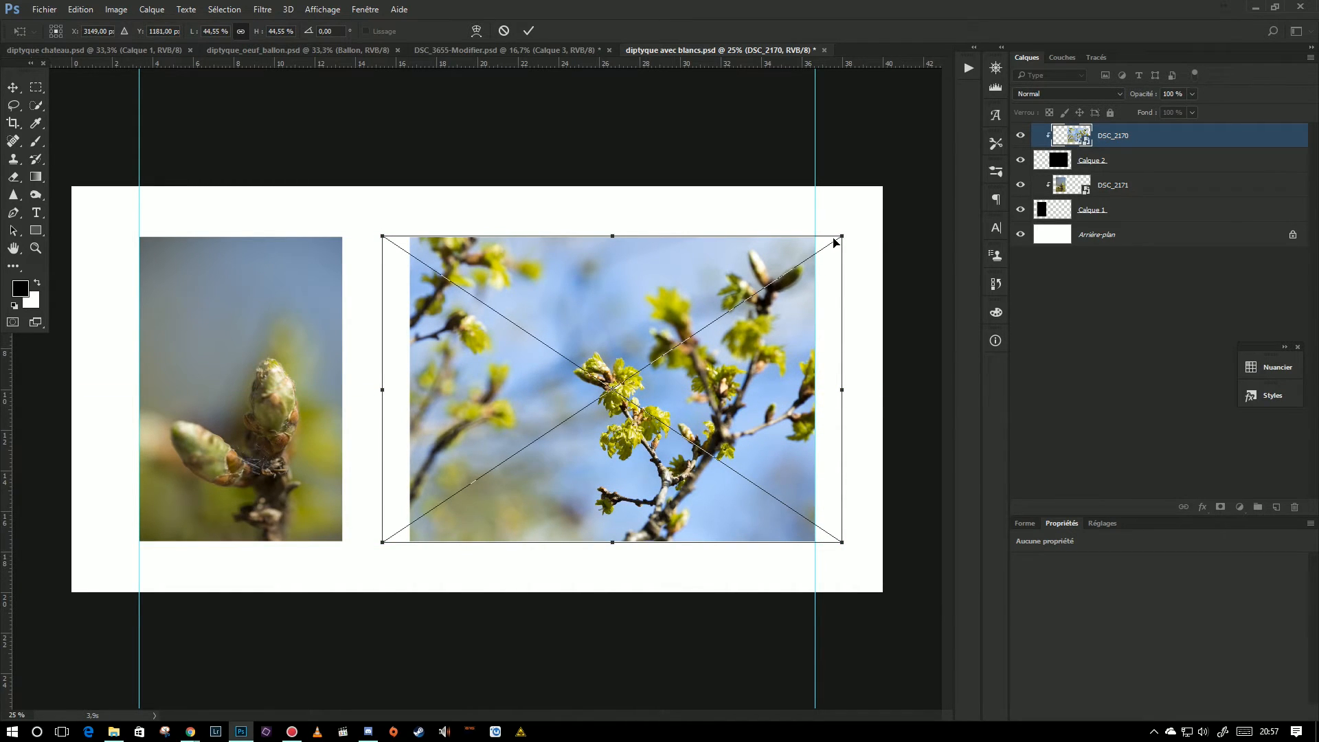
{"action": "left_click_drag", "start_coordinate": [844, 235], "coordinate": [847, 233]}
{"action": "left_click_drag", "start_coordinate": [768, 316], "coordinate": [766, 320]}
{"action": "left_click", "coordinate": [528, 30]}
Step: Save the document, and save a JPEG copy as diptyque avec blancs.jpg at quality 12 in baseline standard format
{"action": "left_click", "coordinate": [43, 9]}
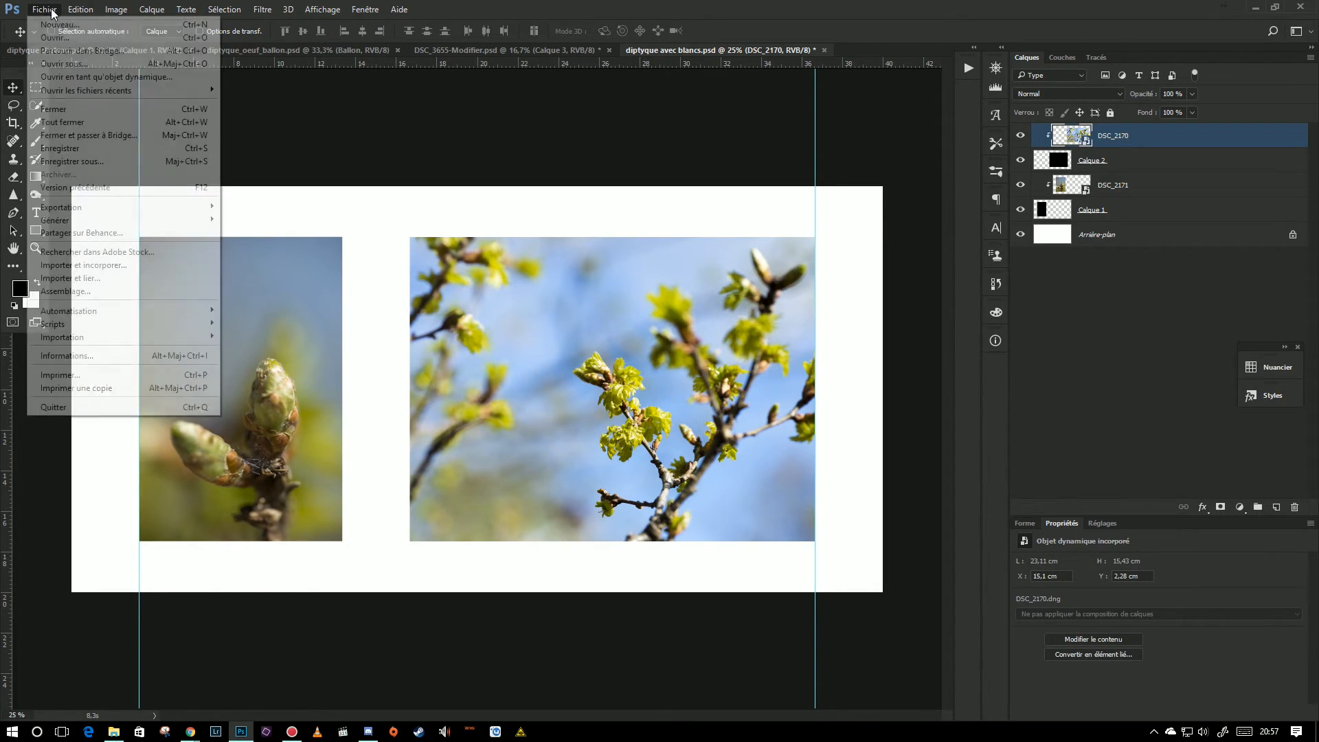
{"action": "left_click", "coordinate": [80, 149]}
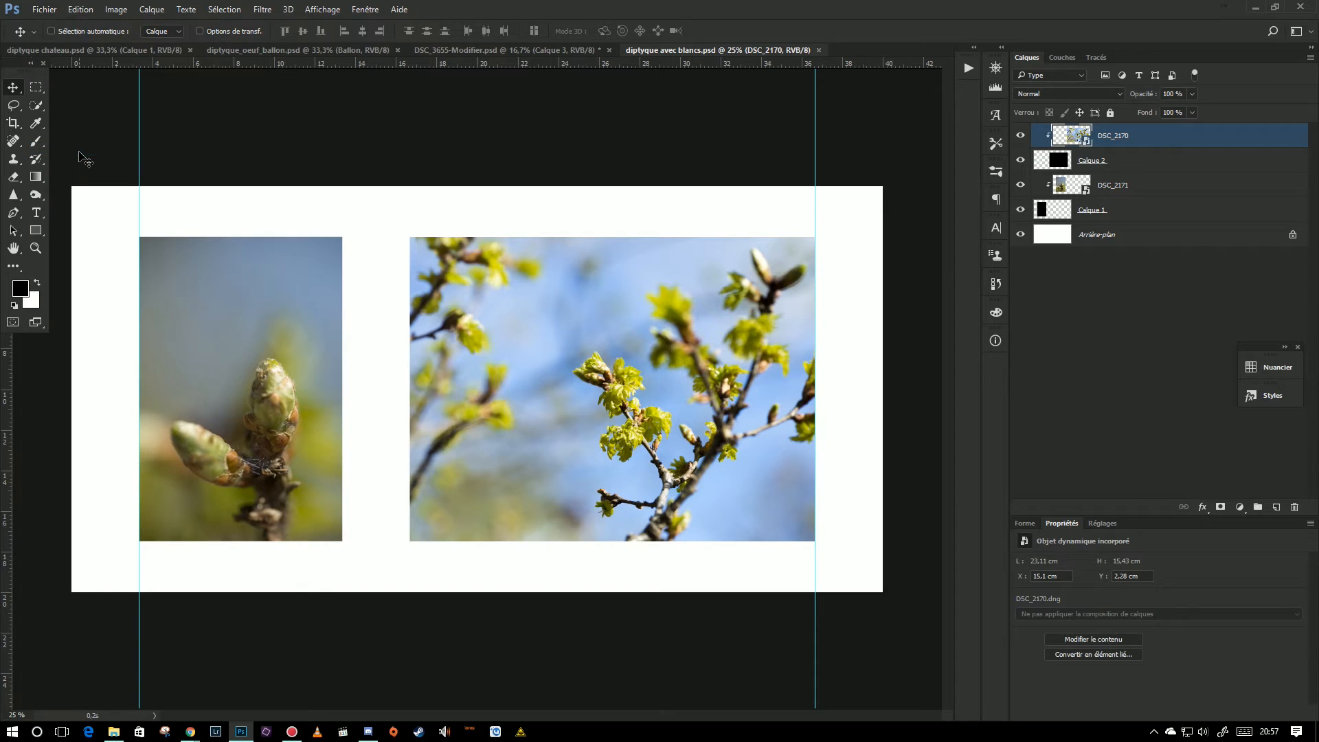
{"action": "left_click", "coordinate": [46, 11]}
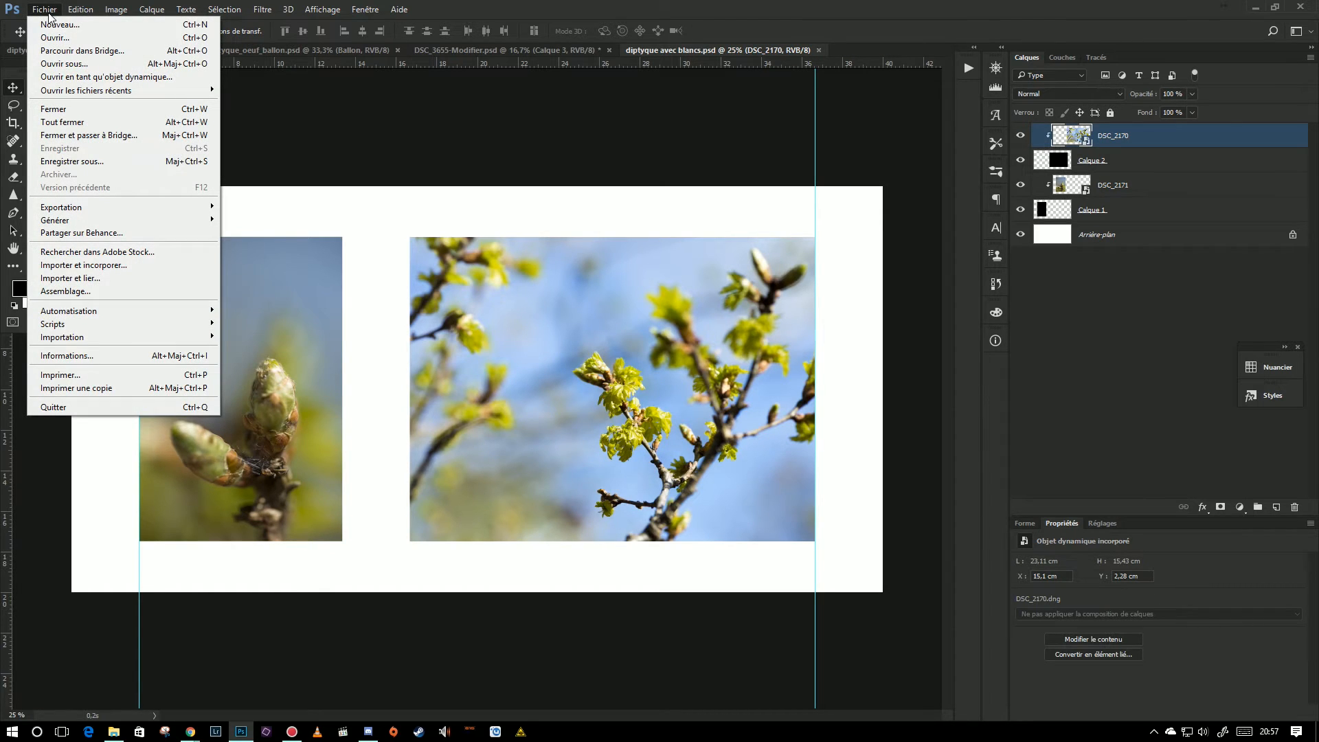
{"action": "left_click", "coordinate": [80, 160]}
{"action": "left_click", "coordinate": [680, 567]}
{"action": "left_click", "coordinate": [622, 438]}
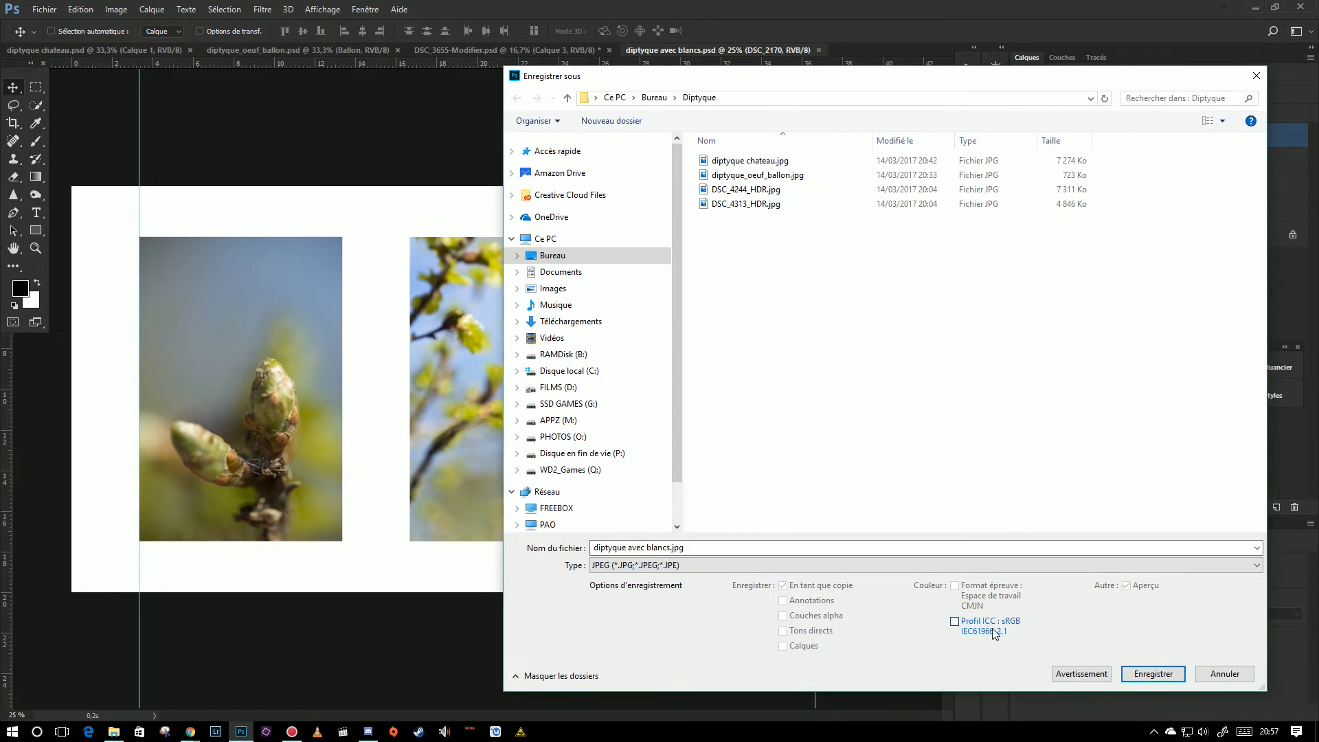
{"action": "left_click", "coordinate": [1155, 674]}
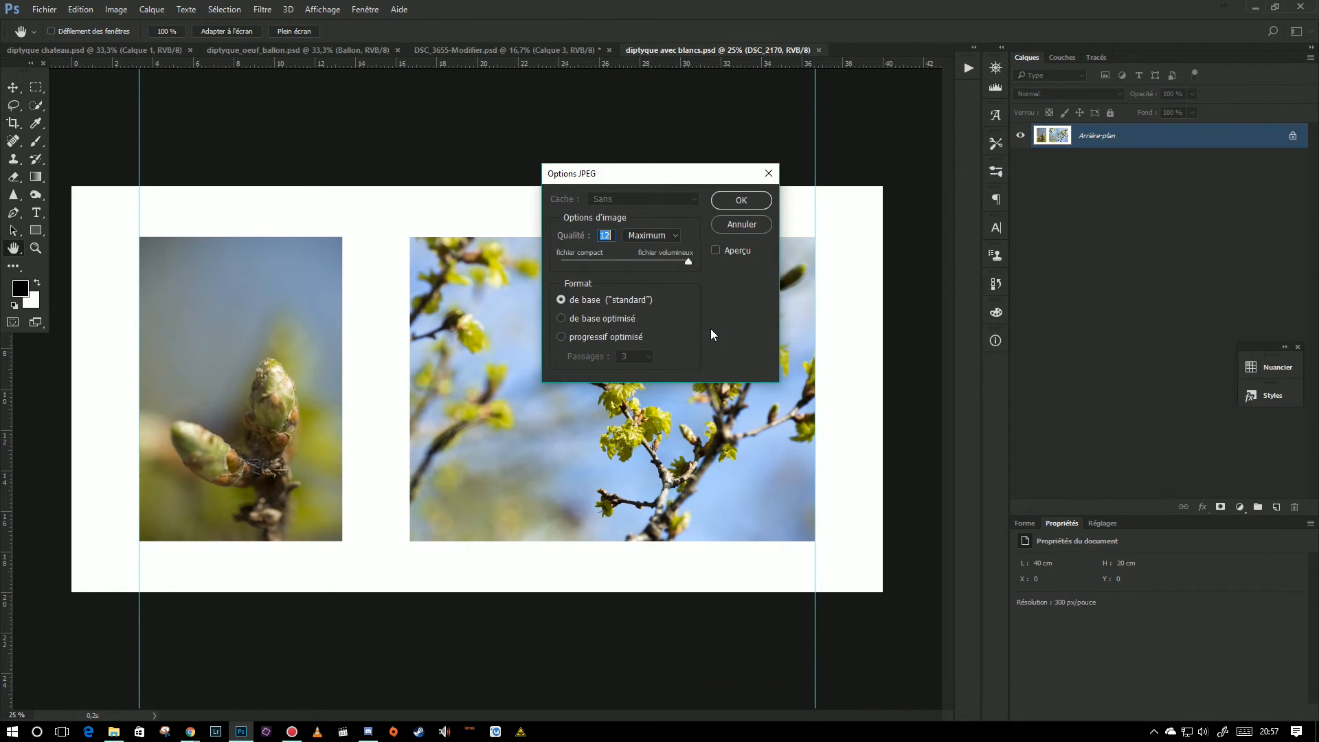
{"action": "left_click", "coordinate": [752, 199]}
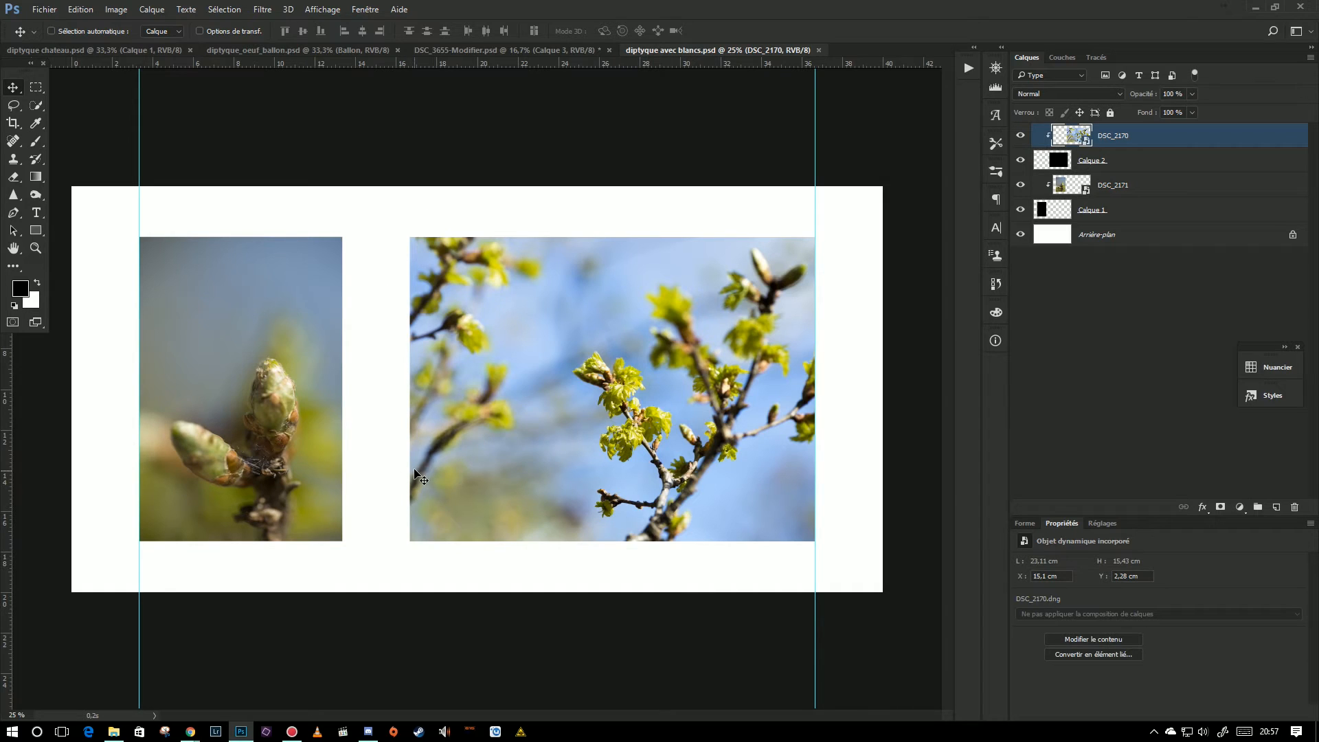
Step: Select the Arrière-plan layer and set the foreground colour to light blue aacefb, sampled from the sky in the wide photo
{"action": "left_click", "coordinate": [1047, 240]}
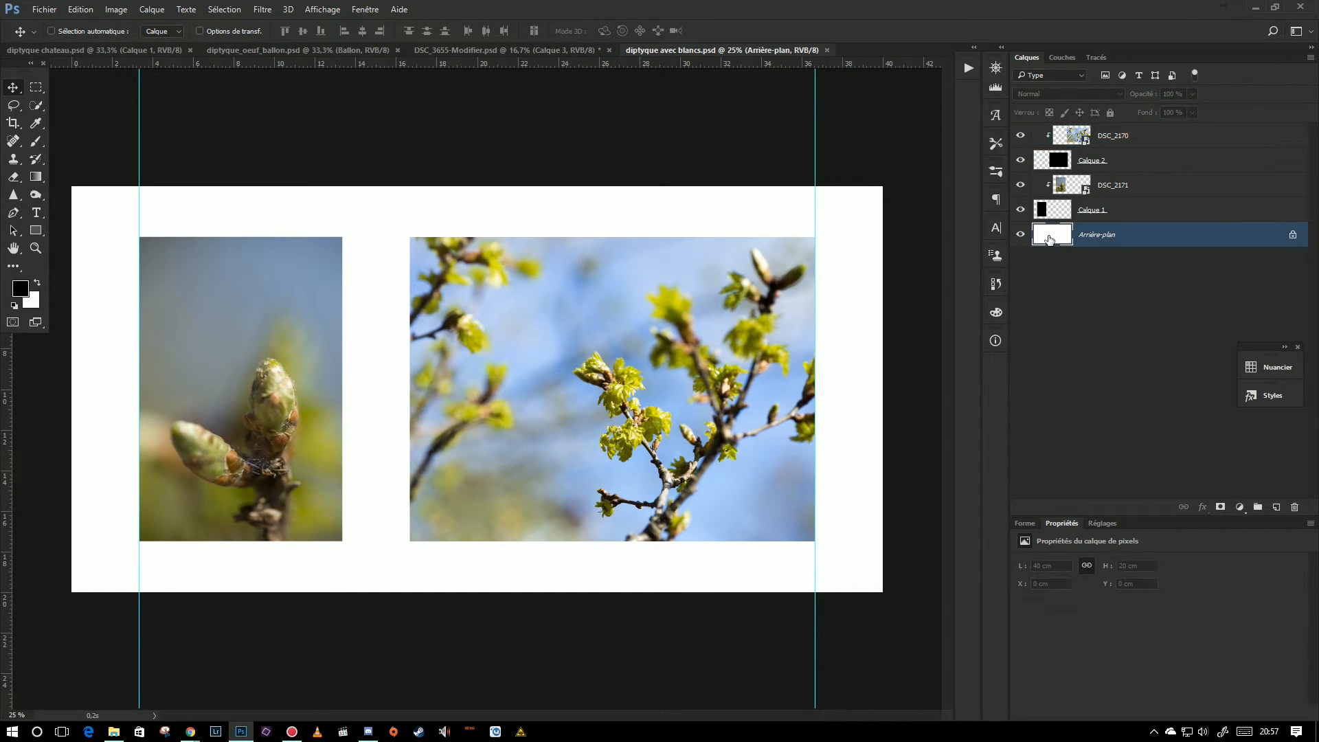
{"action": "left_click", "coordinate": [20, 290]}
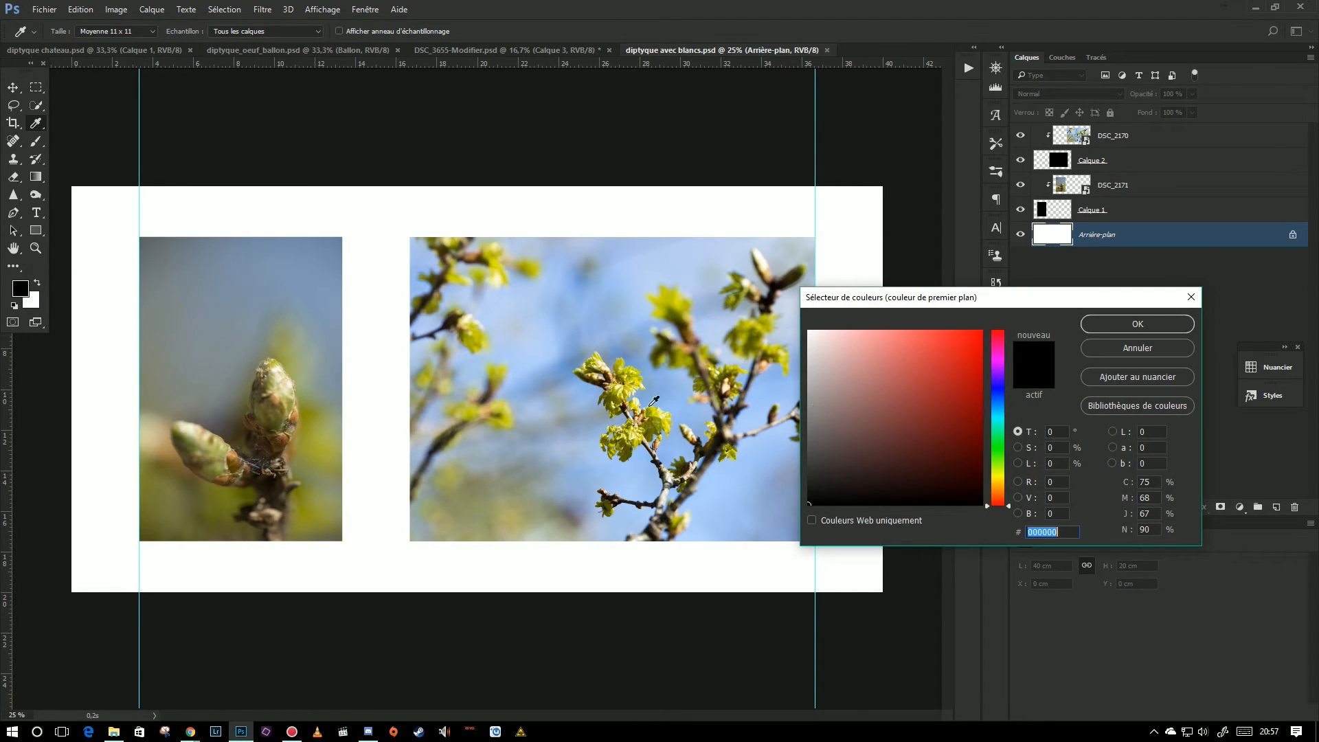
{"action": "left_click_drag", "start_coordinate": [963, 431], "coordinate": [967, 386]}
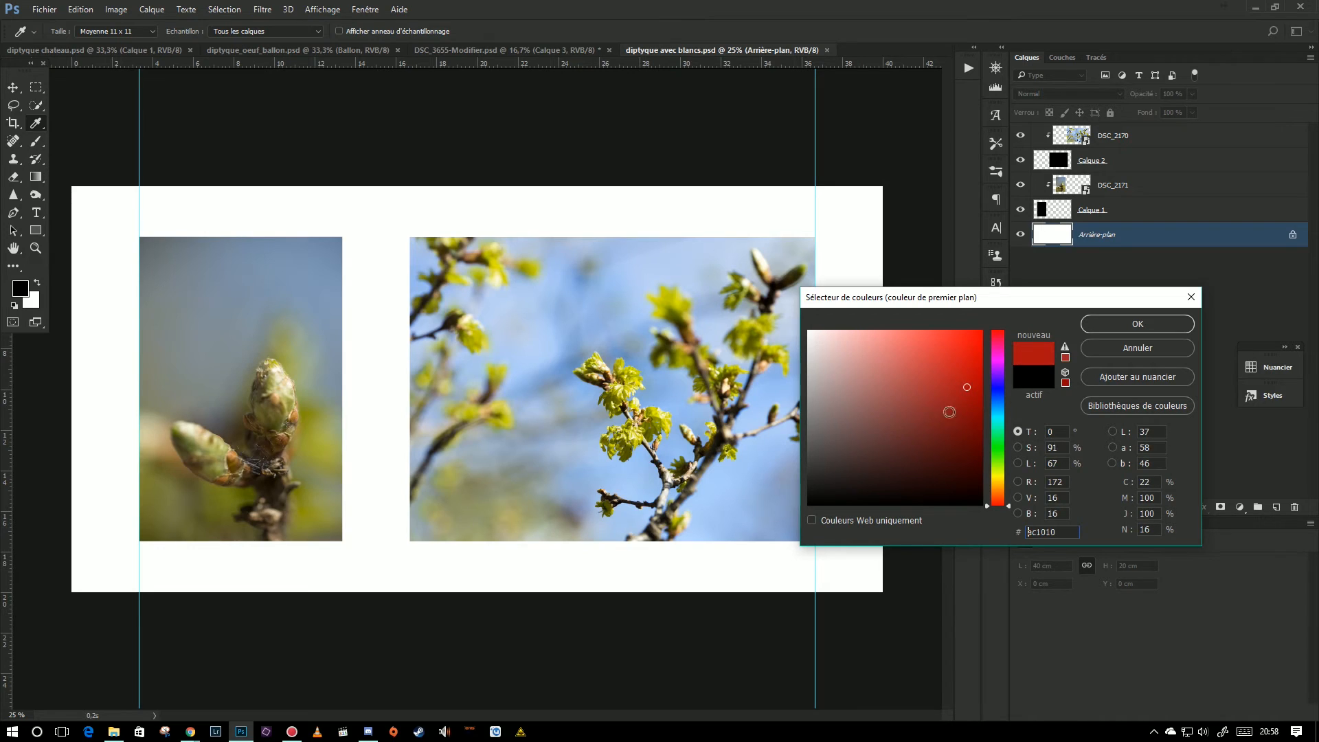
{"action": "left_click_drag", "start_coordinate": [1000, 446], "coordinate": [1000, 409]}
{"action": "left_click", "coordinate": [714, 480]}
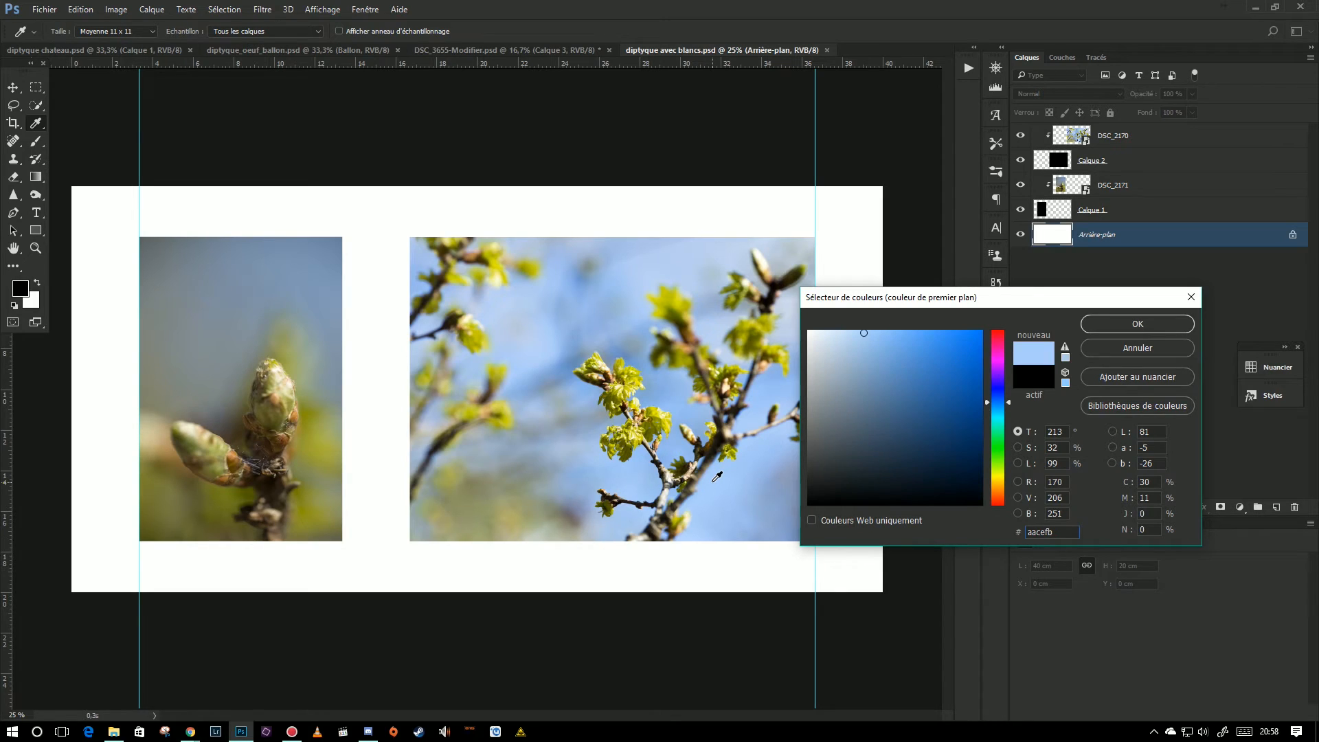
{"action": "left_click", "coordinate": [1129, 321]}
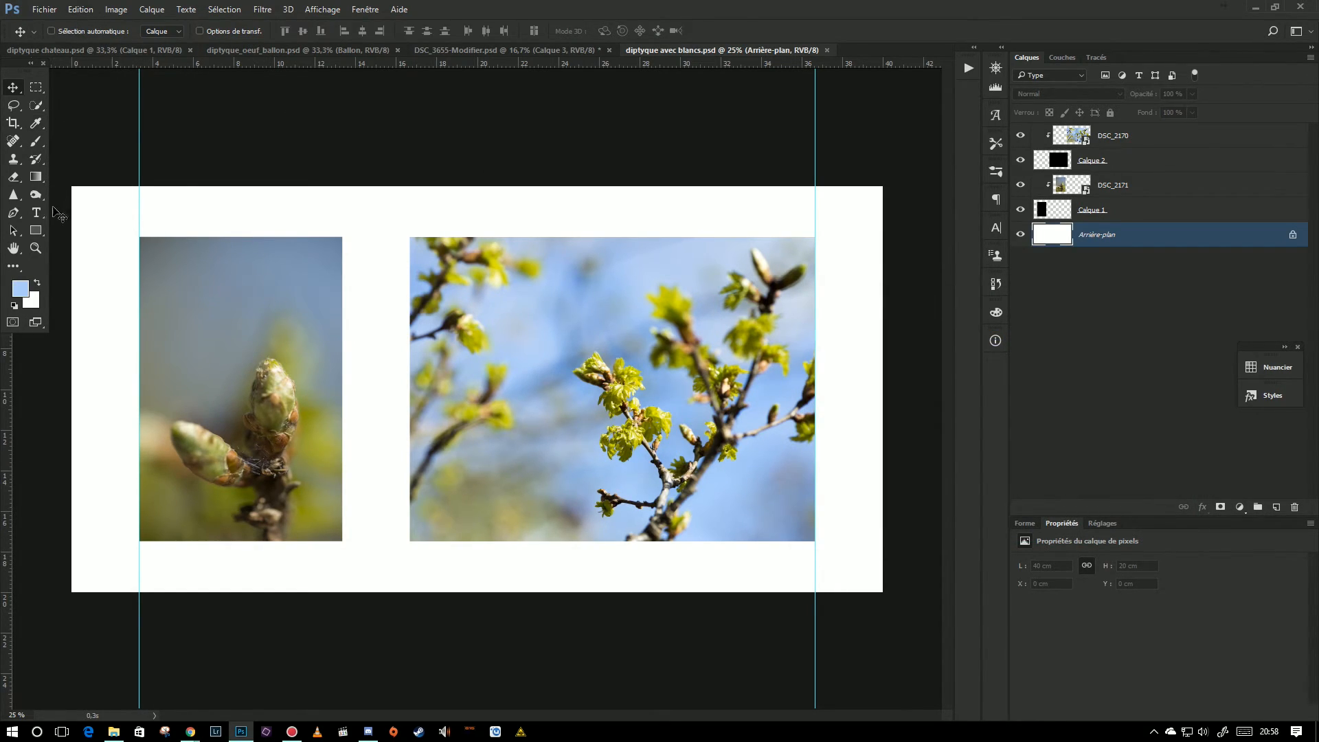
Step: Fill the background layer with the light blue foreground colour using the Paint Bucket, then return to the Move tool
{"action": "left_click", "coordinate": [38, 178]}
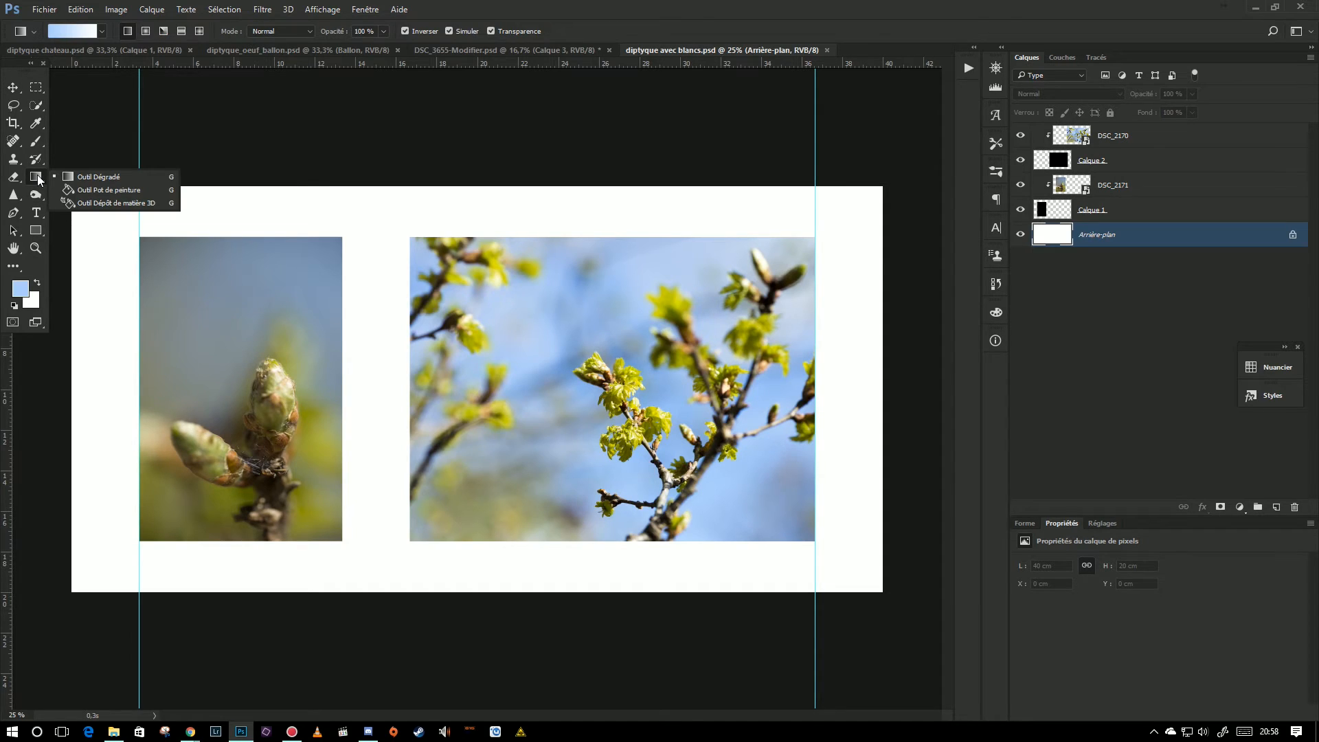
{"action": "left_click", "coordinate": [86, 196]}
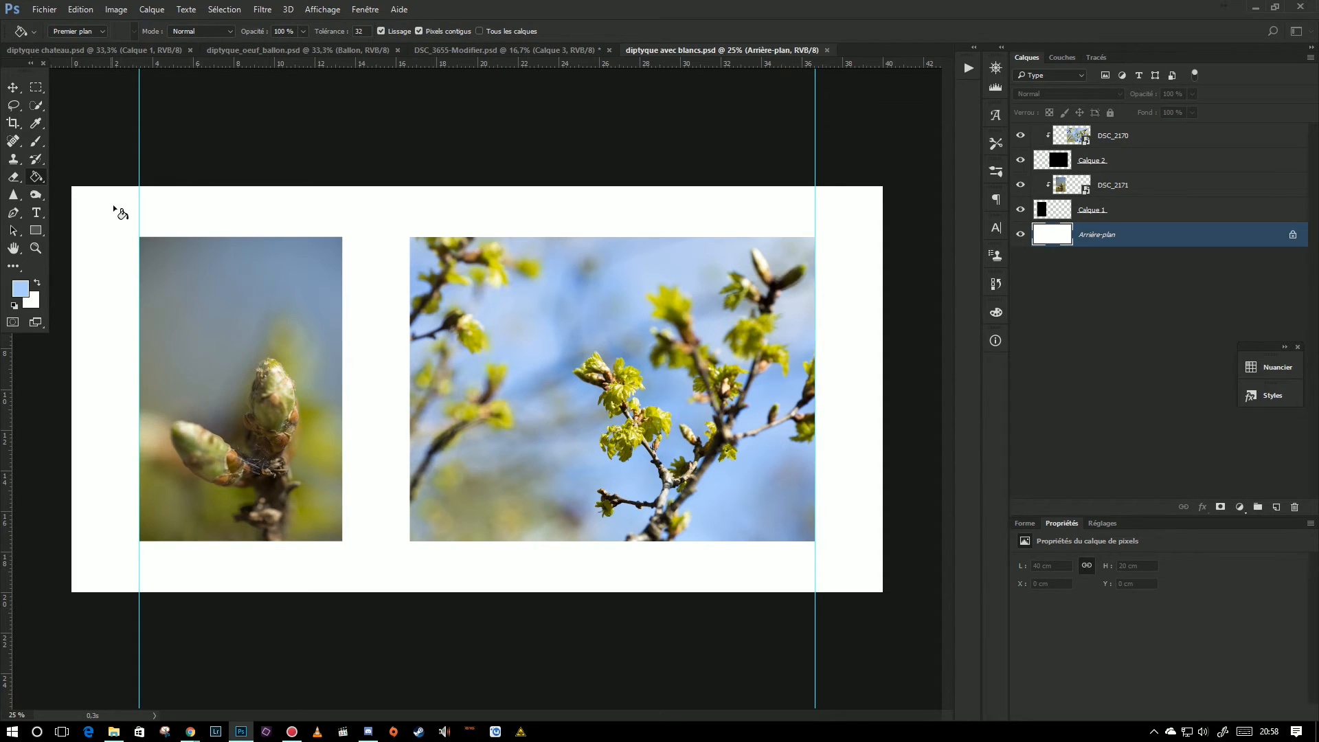
{"action": "left_click", "coordinate": [365, 217]}
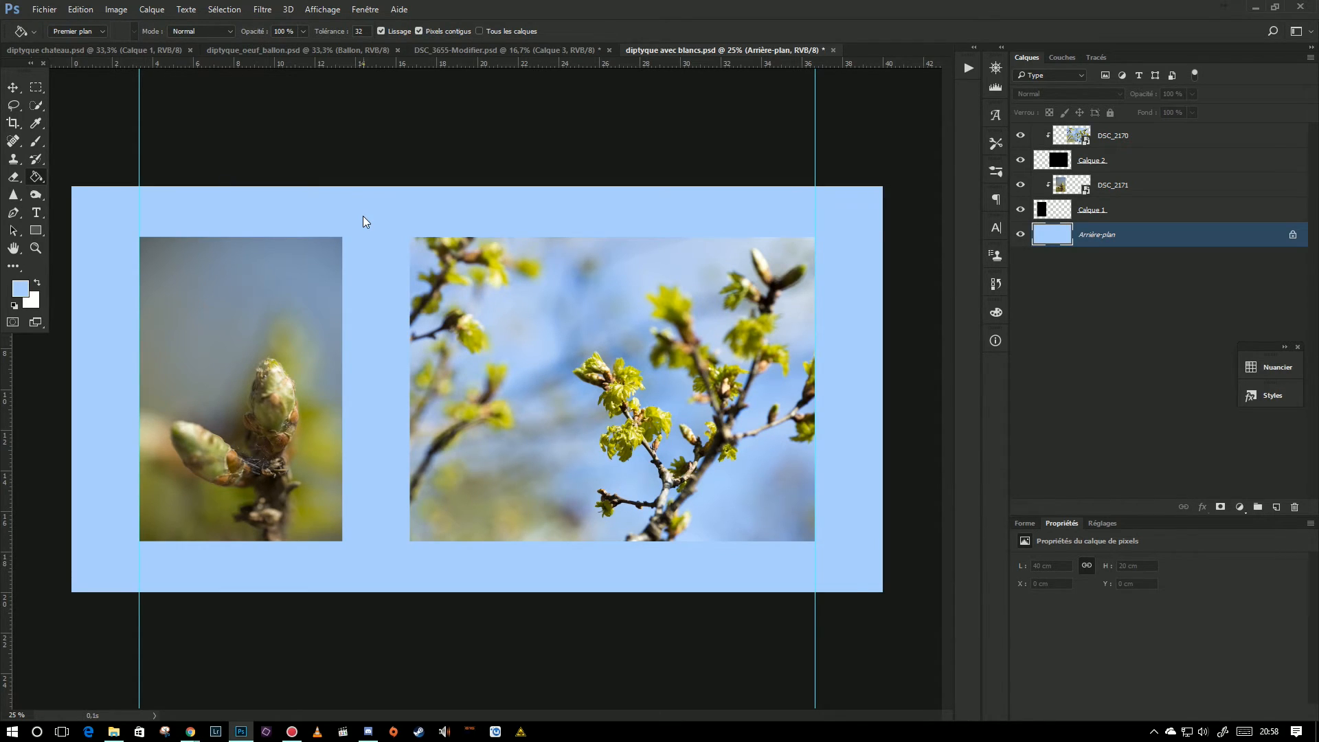
{"action": "left_click", "coordinate": [12, 87]}
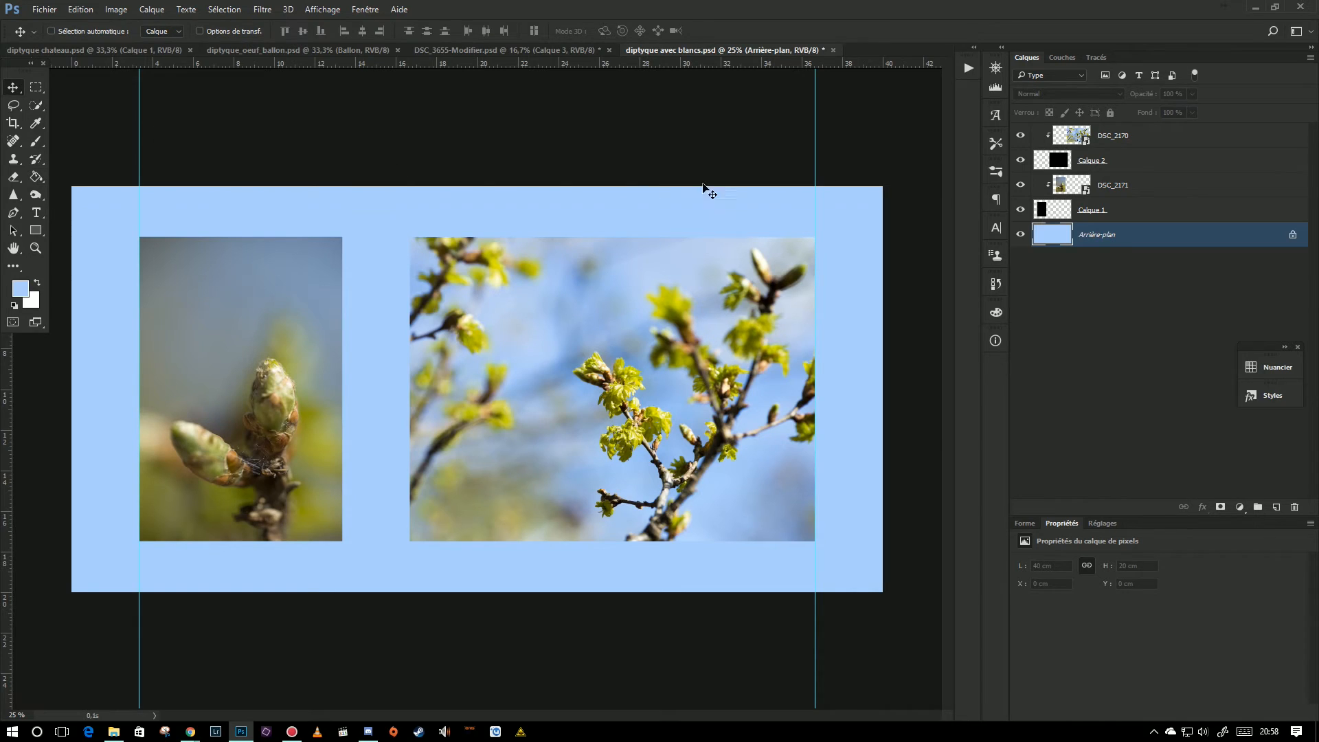
Step: Add a blue inside stroke effect to Calque 2 in Normal mode at 100% opacity, slightly reducing its size
{"action": "left_click", "coordinate": [1115, 135]}
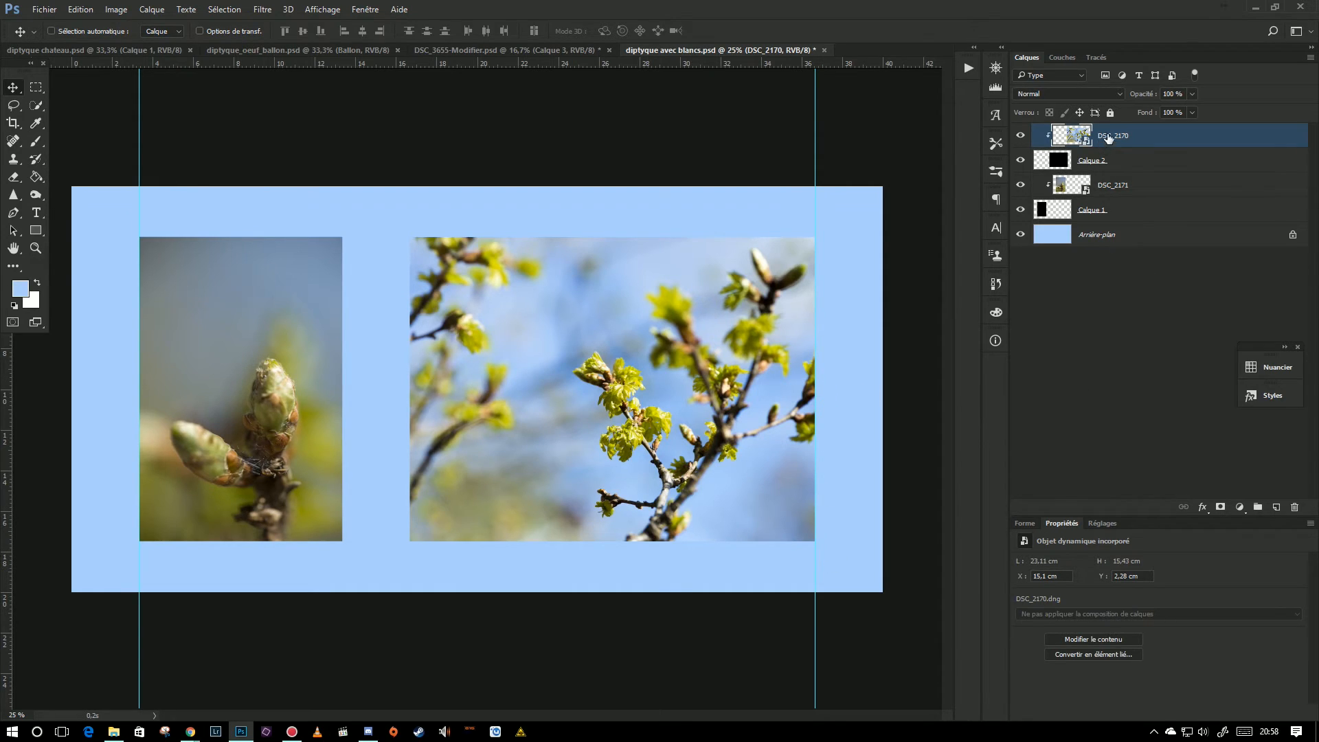
{"action": "left_click", "coordinate": [1128, 163]}
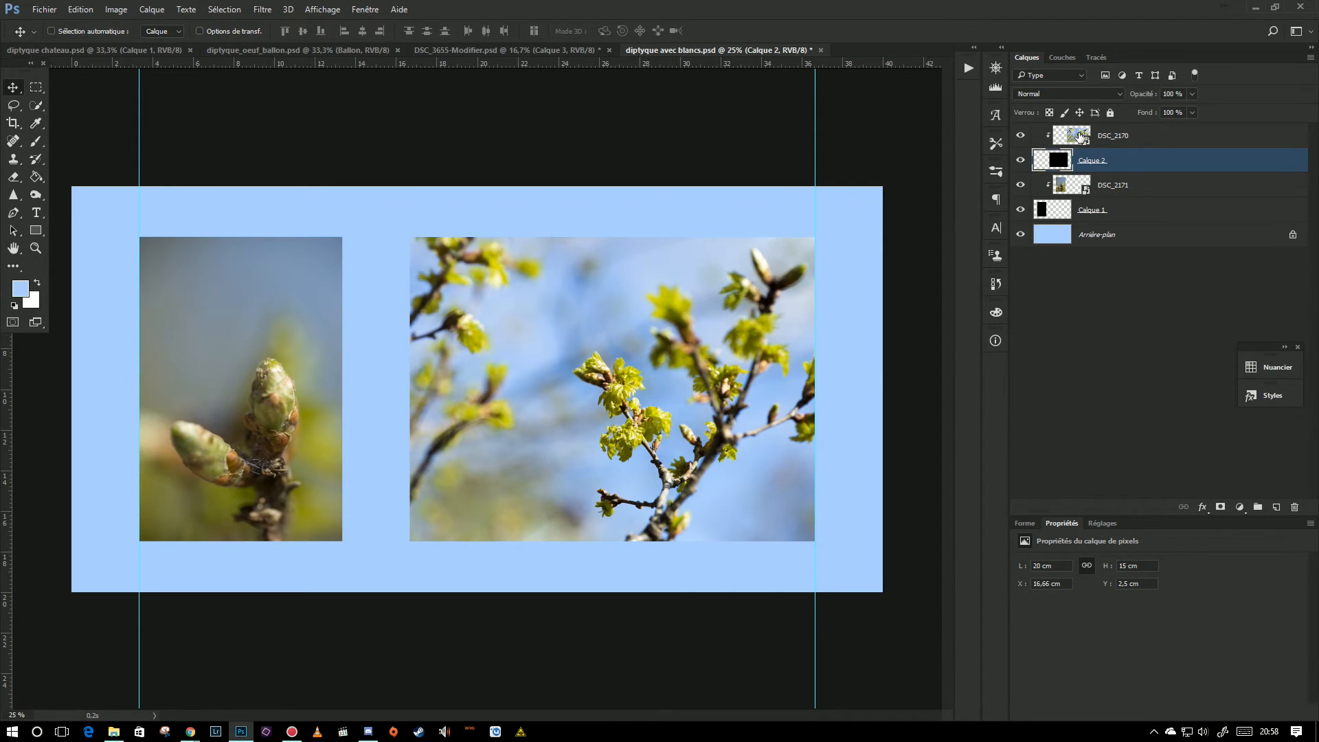
{"action": "left_click", "coordinate": [1201, 507]}
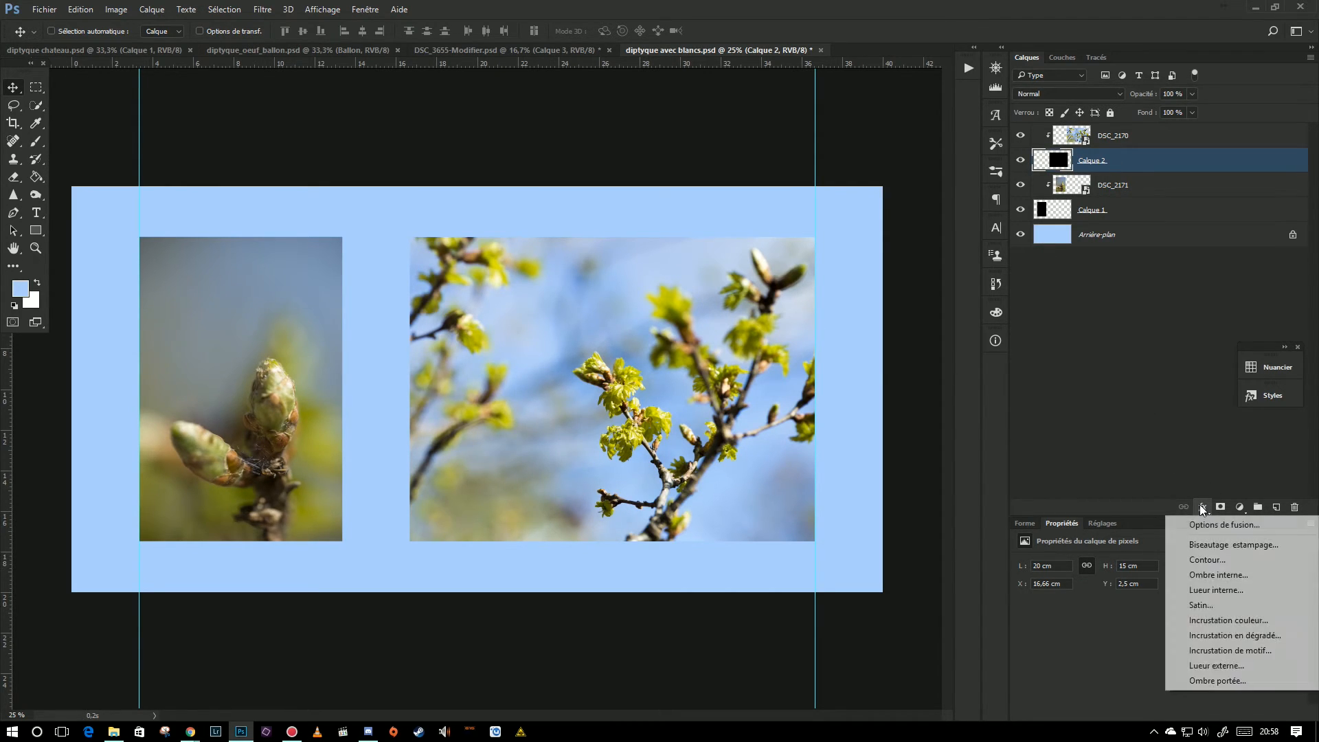
{"action": "left_click", "coordinate": [1203, 560]}
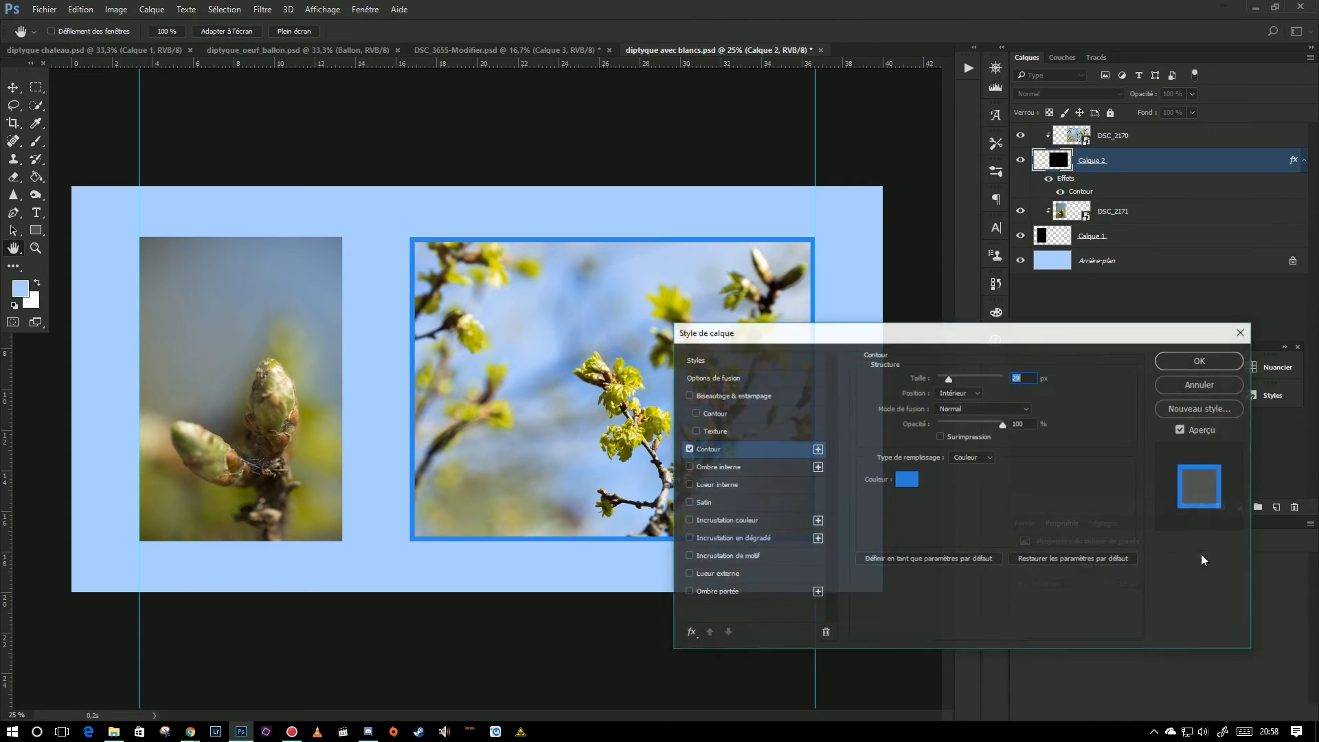
{"action": "left_click_drag", "start_coordinate": [855, 335], "coordinate": [884, 343]}
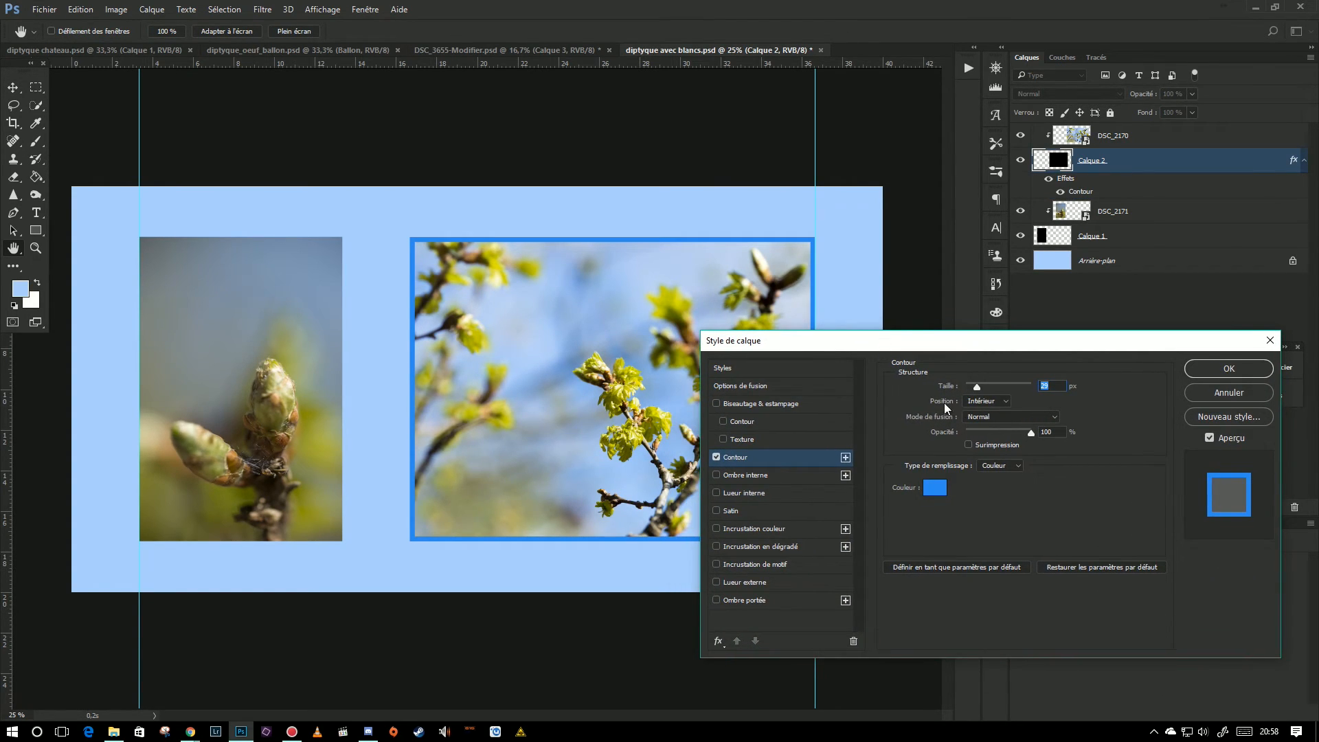
{"action": "left_click_drag", "start_coordinate": [976, 387], "coordinate": [975, 388]}
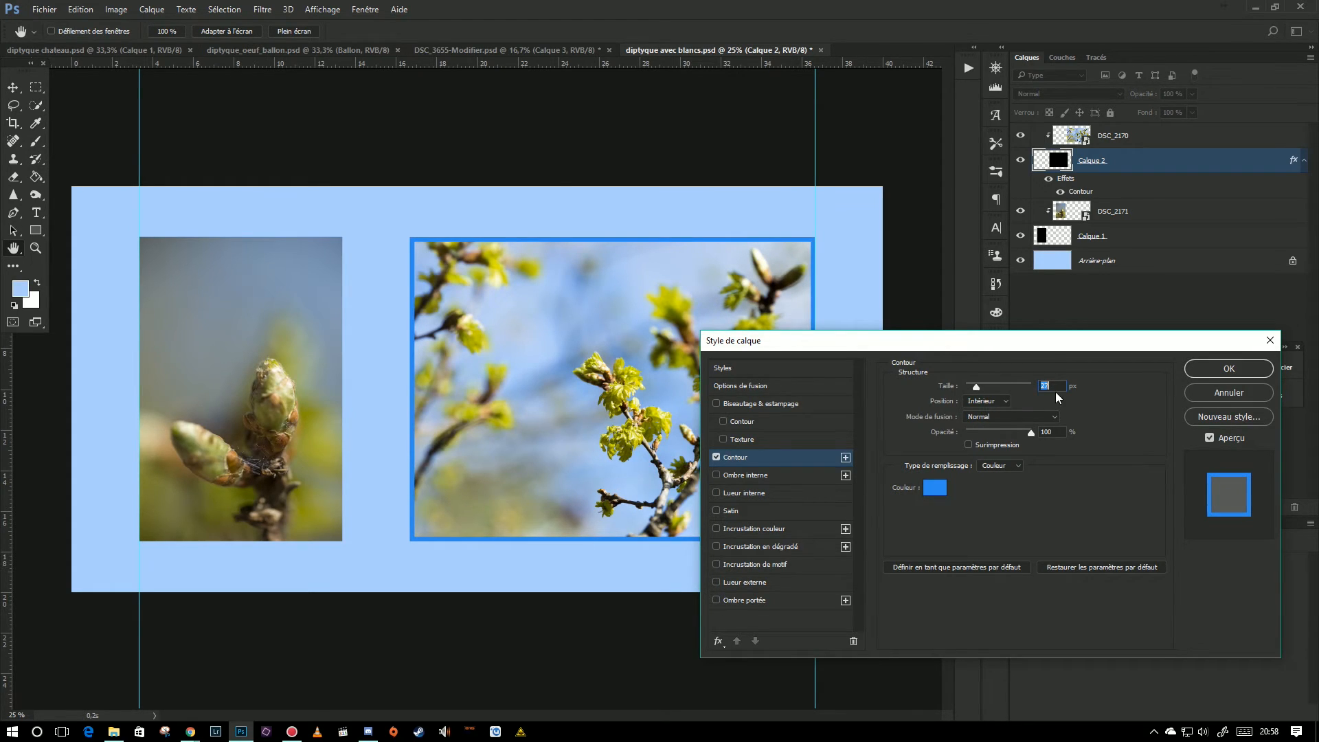
{"action": "left_click", "coordinate": [1229, 369]}
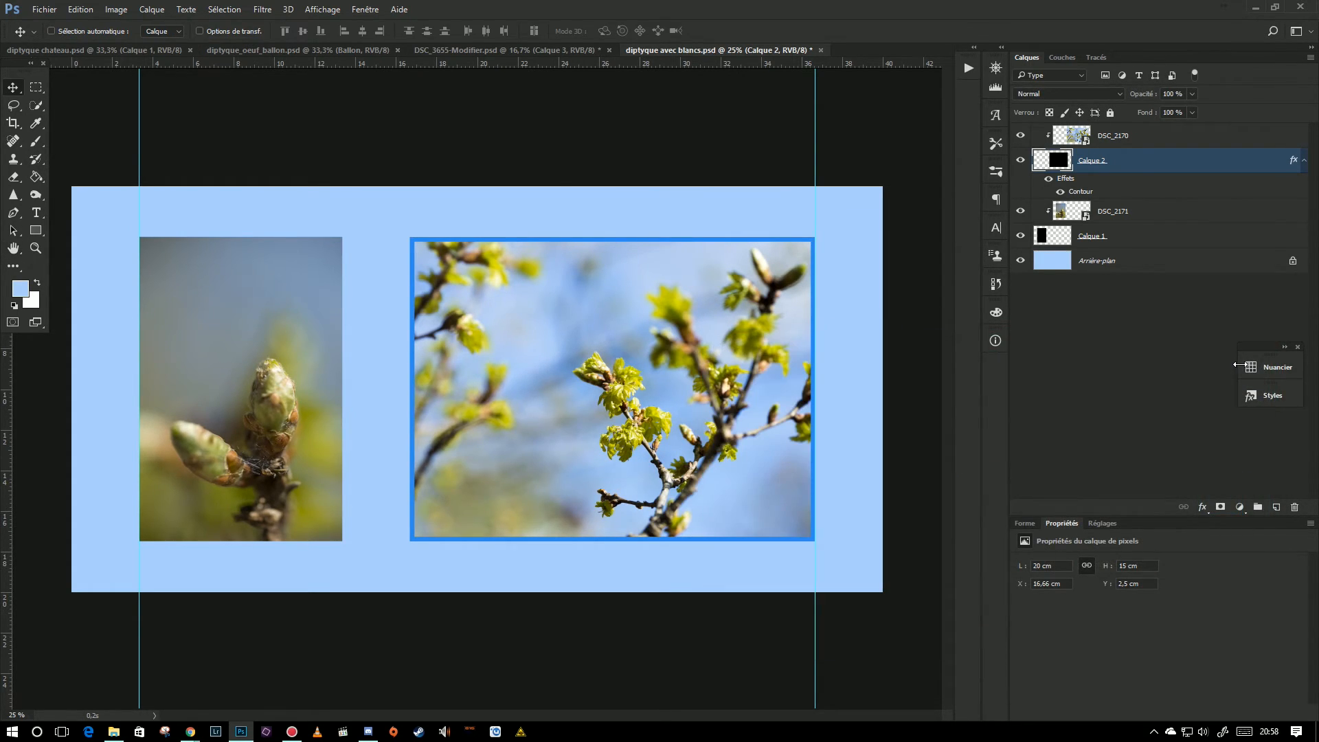
Step: Copy the layer style from Calque 2 and paste it onto Calque 1 to give the narrow frame the same blue stroke
{"action": "left_click", "coordinate": [1125, 242]}
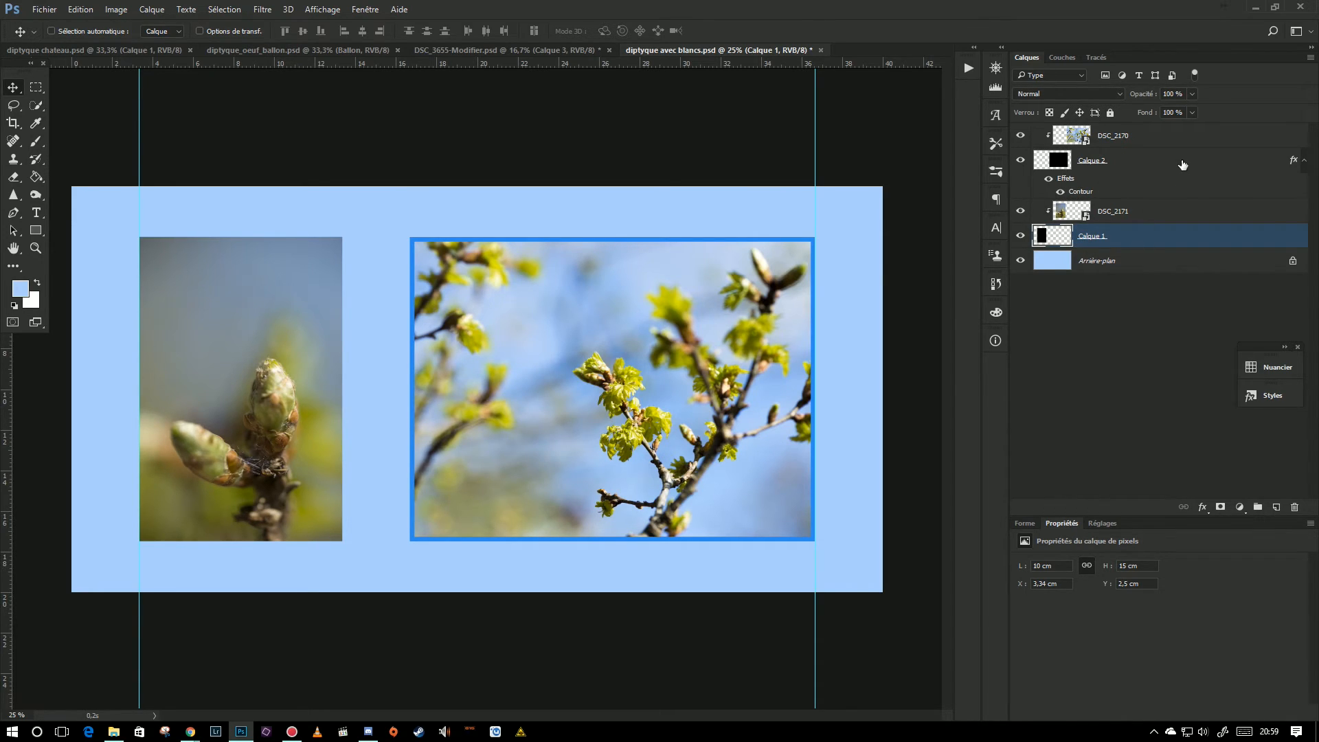
{"action": "left_click", "coordinate": [1302, 162]}
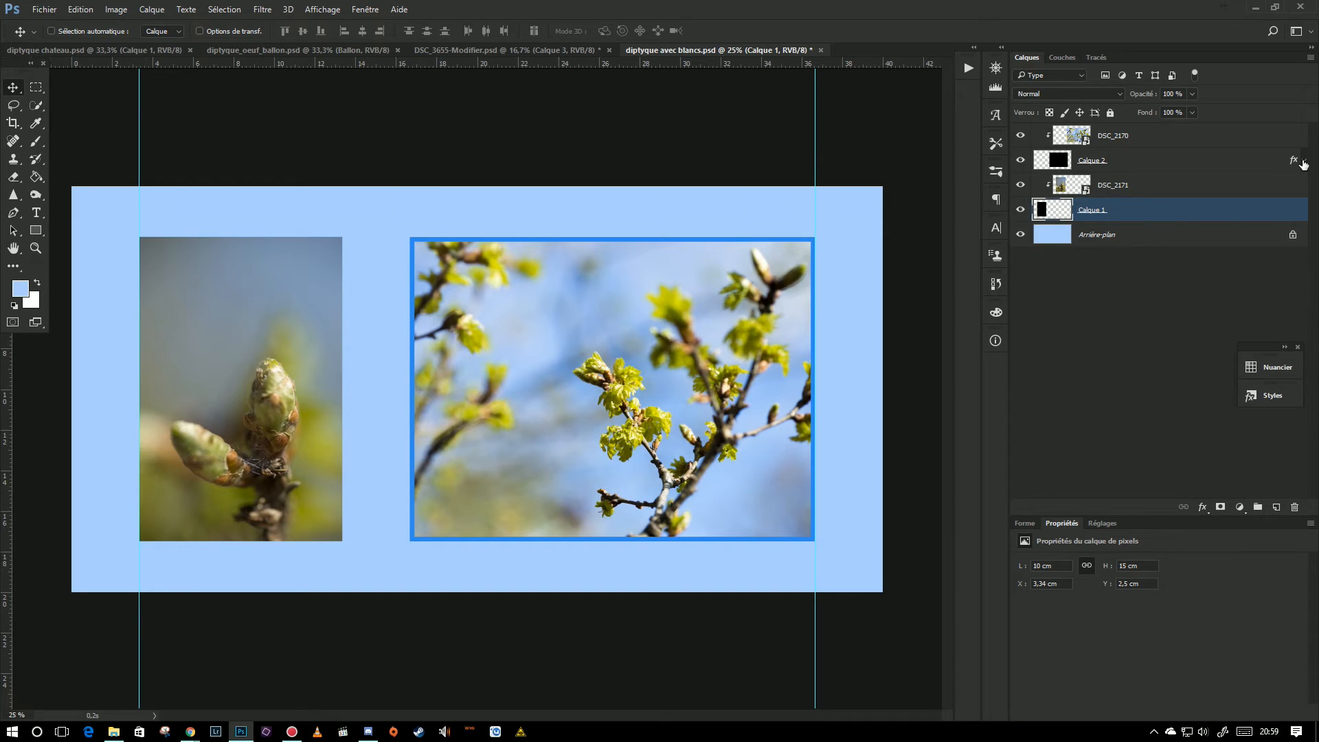
{"action": "left_click", "coordinate": [1303, 162]}
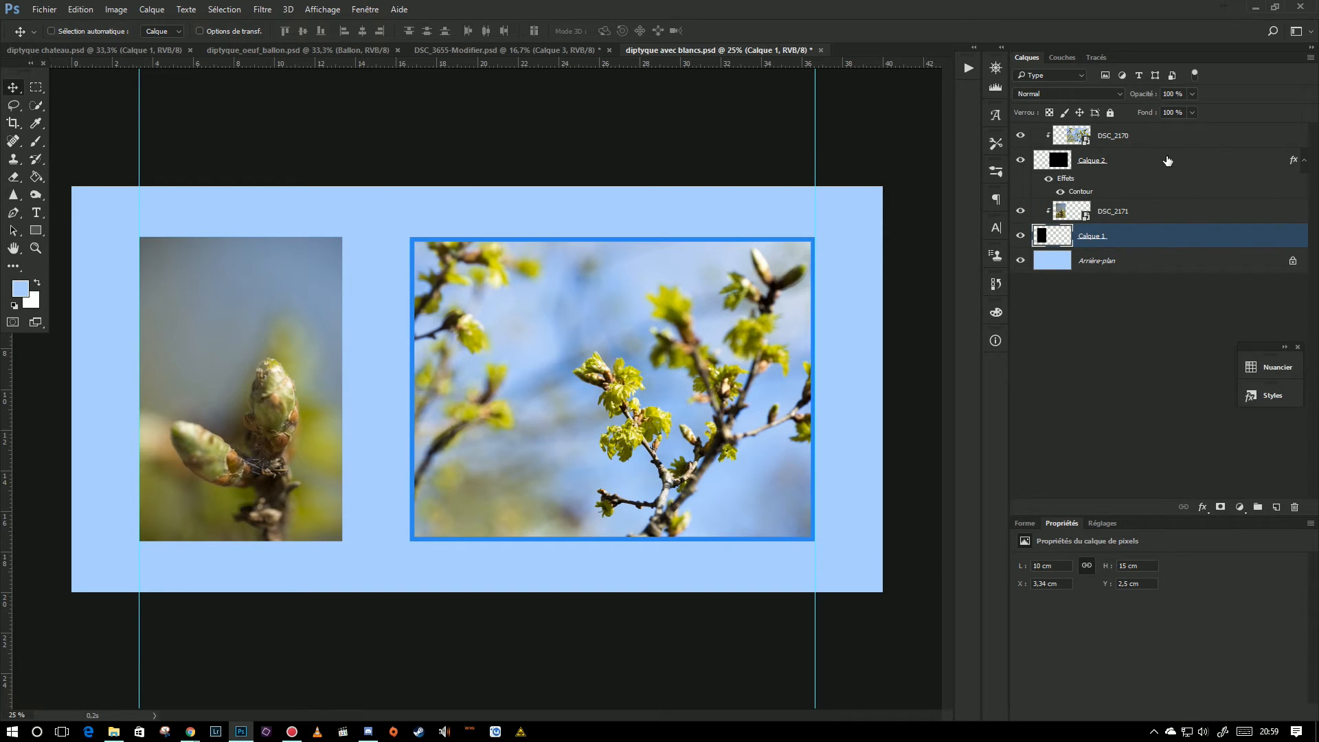
{"action": "right_click", "coordinate": [1143, 165]}
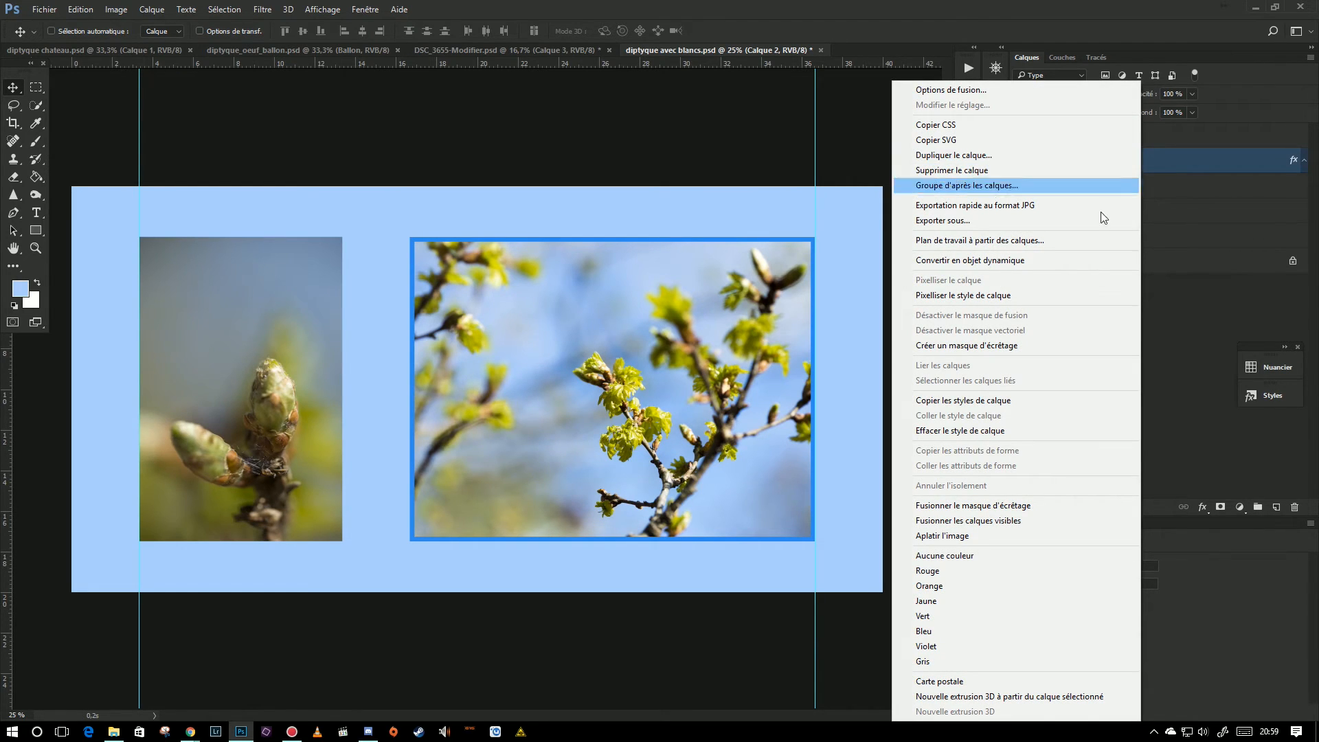
{"action": "left_click", "coordinate": [956, 404]}
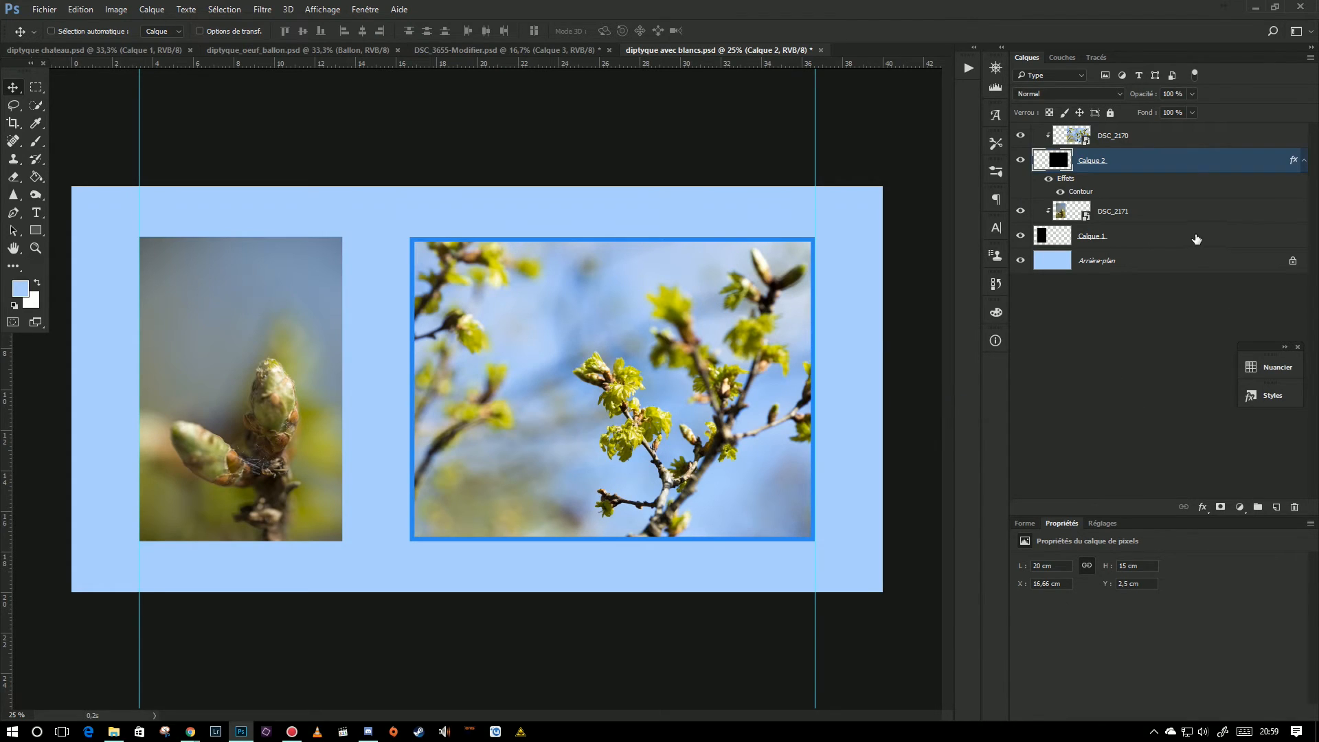
{"action": "left_click", "coordinate": [1187, 241]}
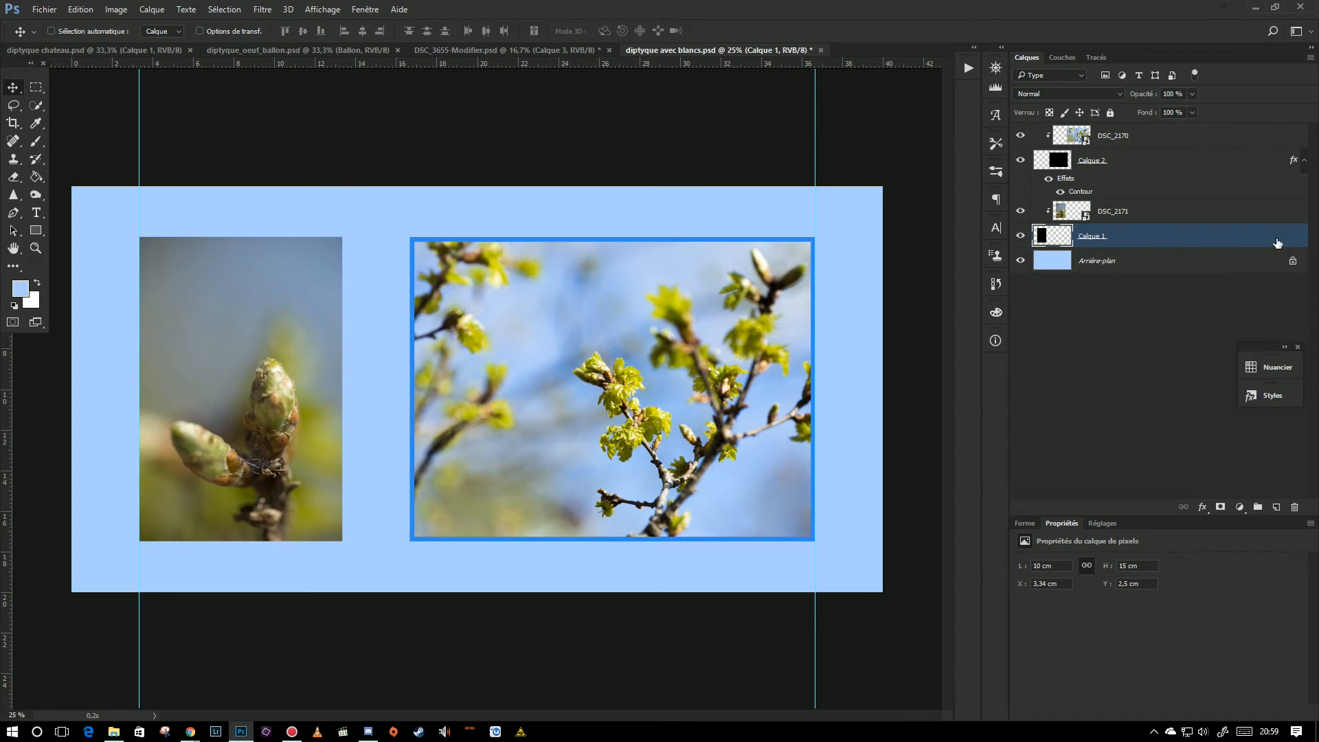
{"action": "right_click", "coordinate": [1187, 235]}
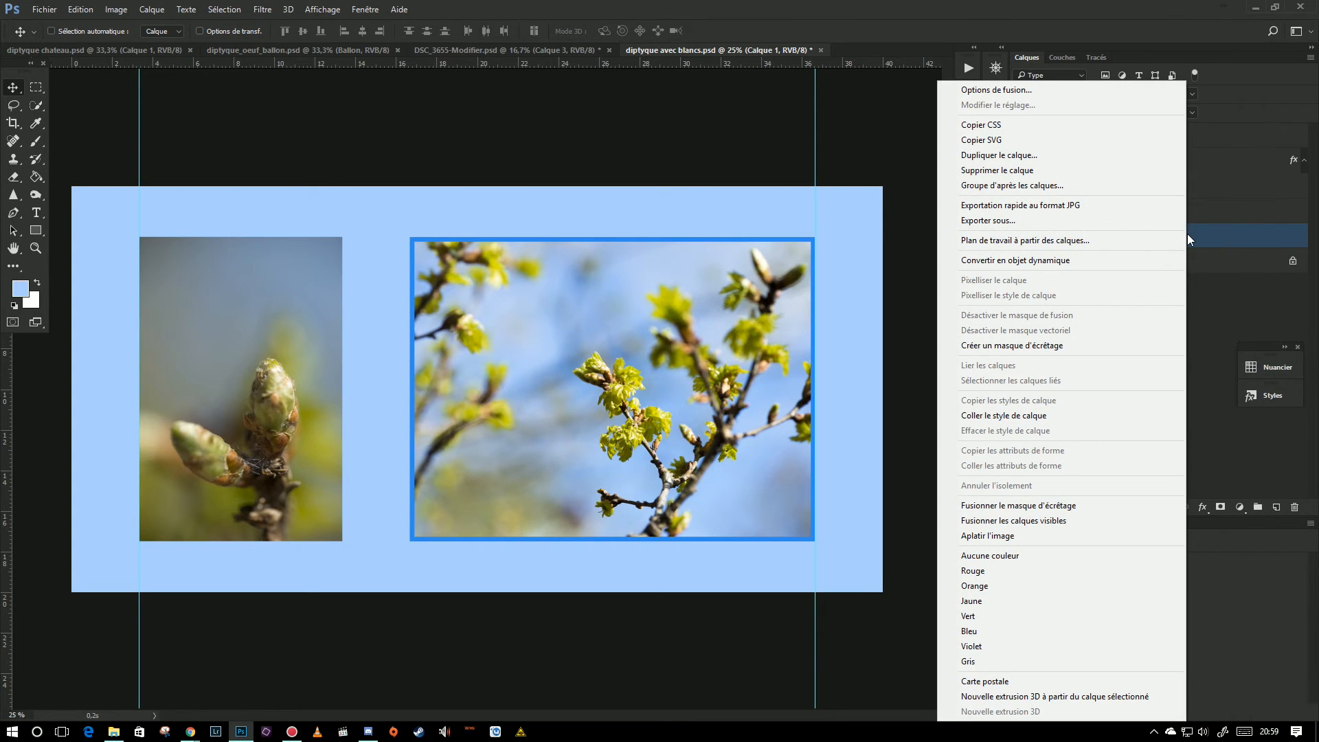
{"action": "left_click", "coordinate": [1037, 416]}
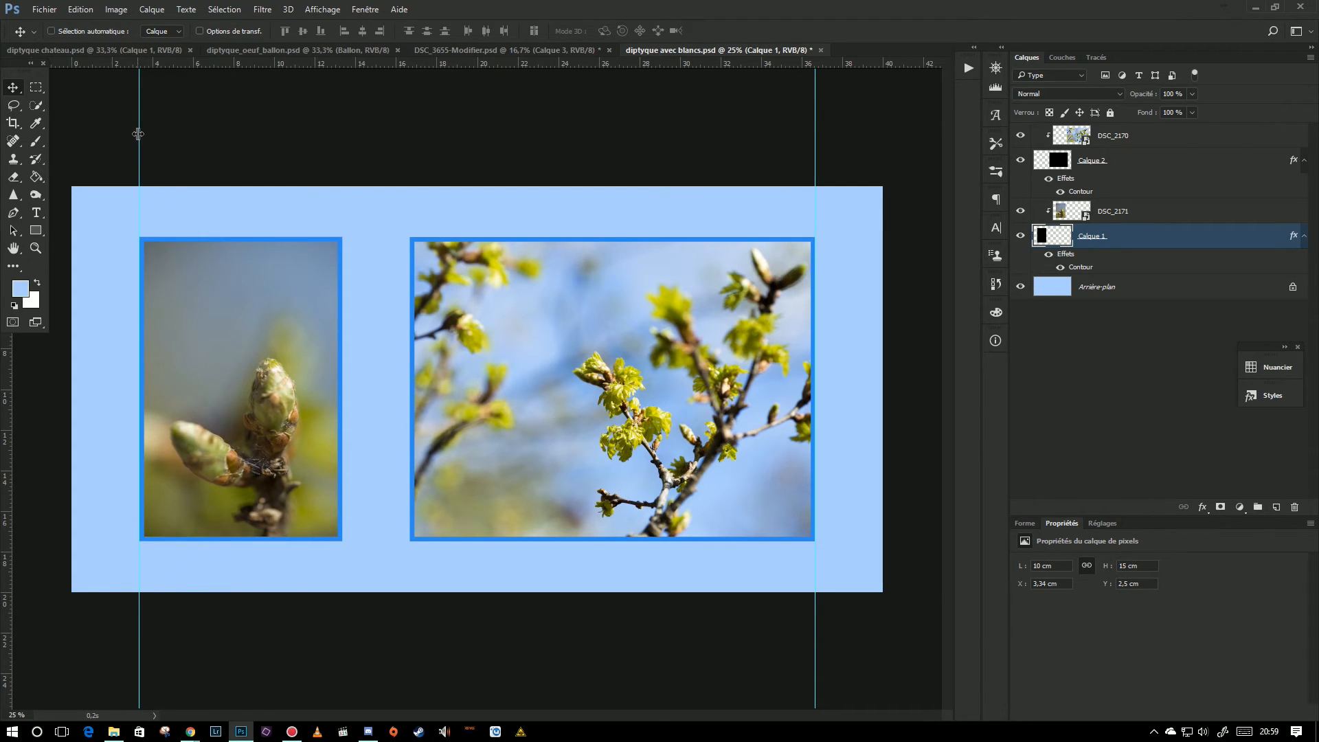
Step: Hide the extras, including the guides, and save the document
{"action": "left_click", "coordinate": [334, 12]}
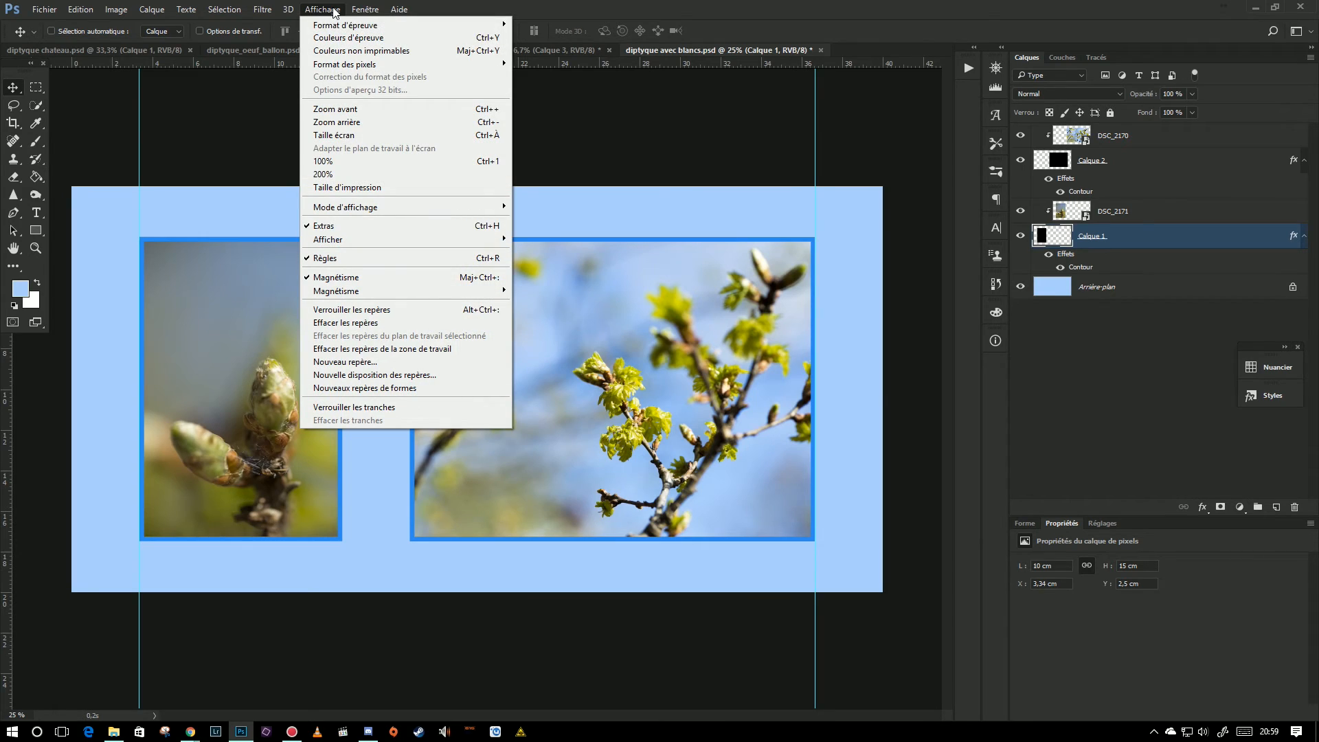
{"action": "left_click", "coordinate": [322, 230]}
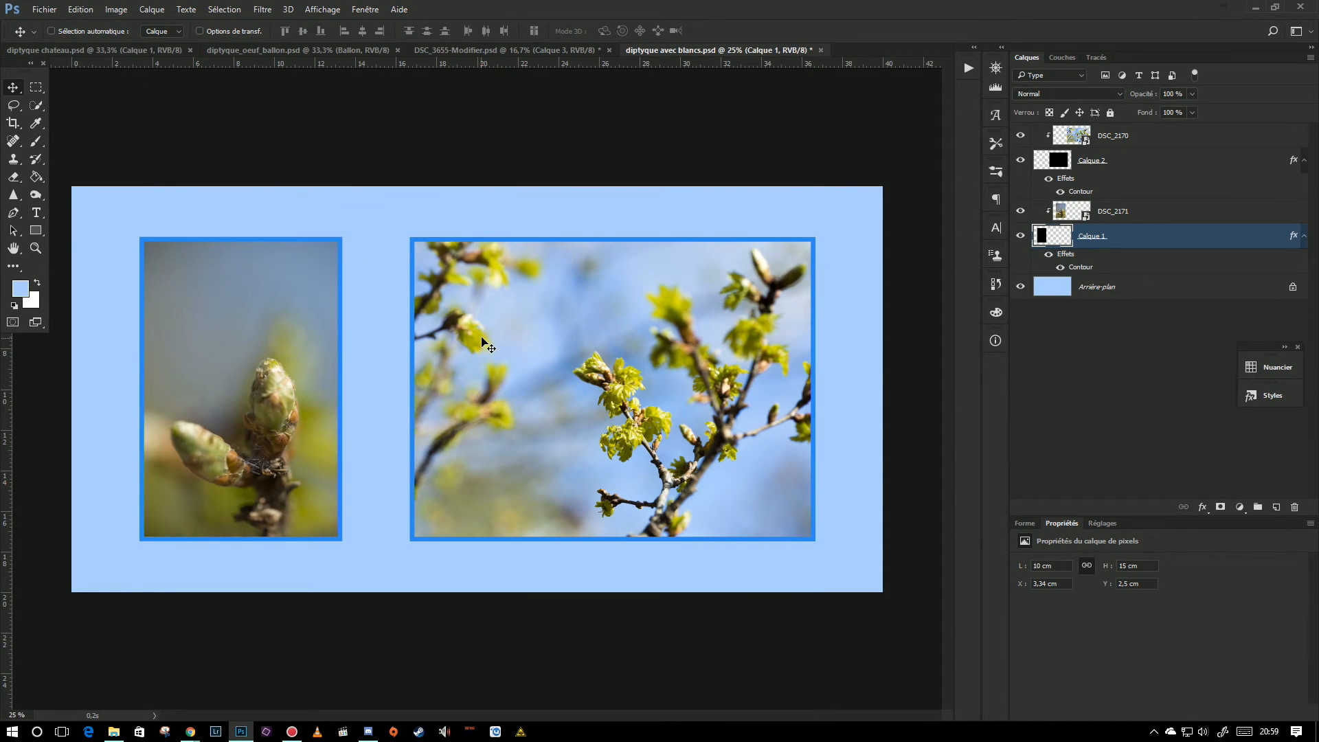
{"action": "left_click", "coordinate": [50, 10]}
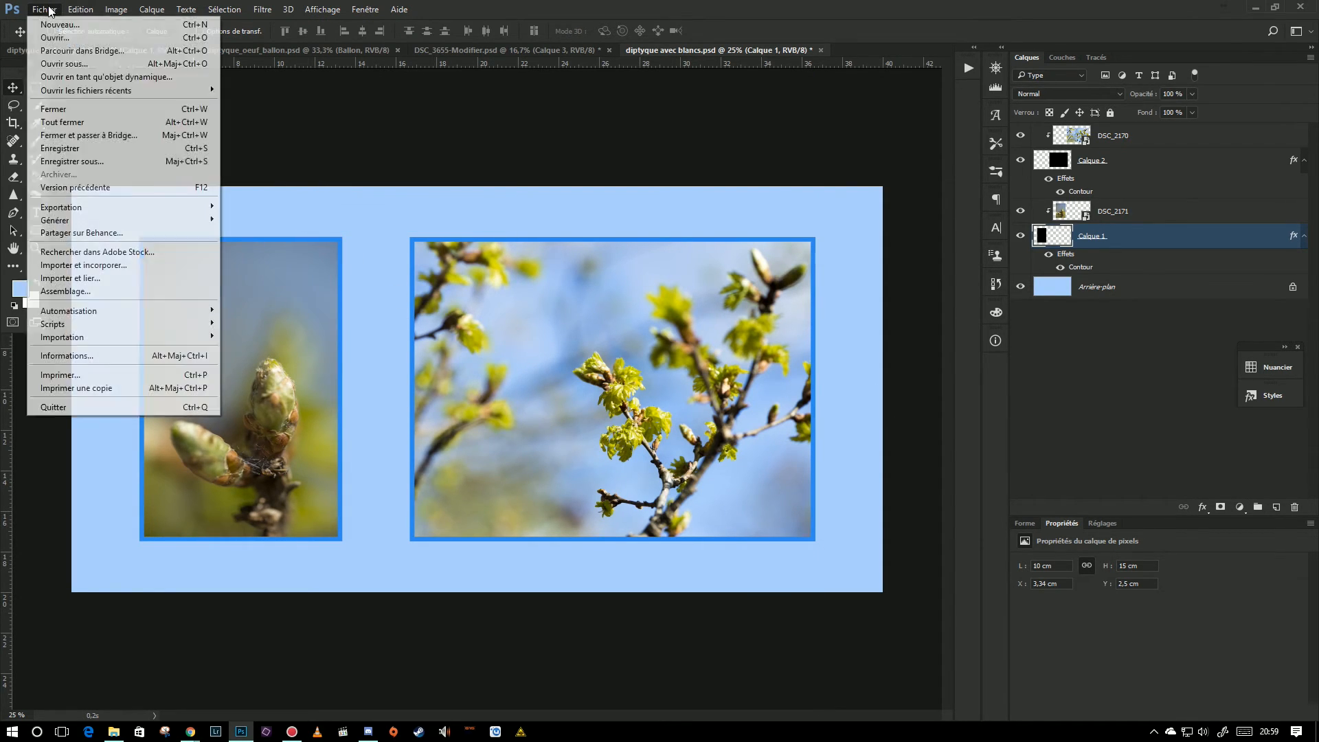
{"action": "left_click", "coordinate": [67, 149]}
Step: Save a JPEG copy as diptyque avec blancs.jpg over the existing file, at maximum quality in baseline standard format
{"action": "left_click", "coordinate": [44, 9]}
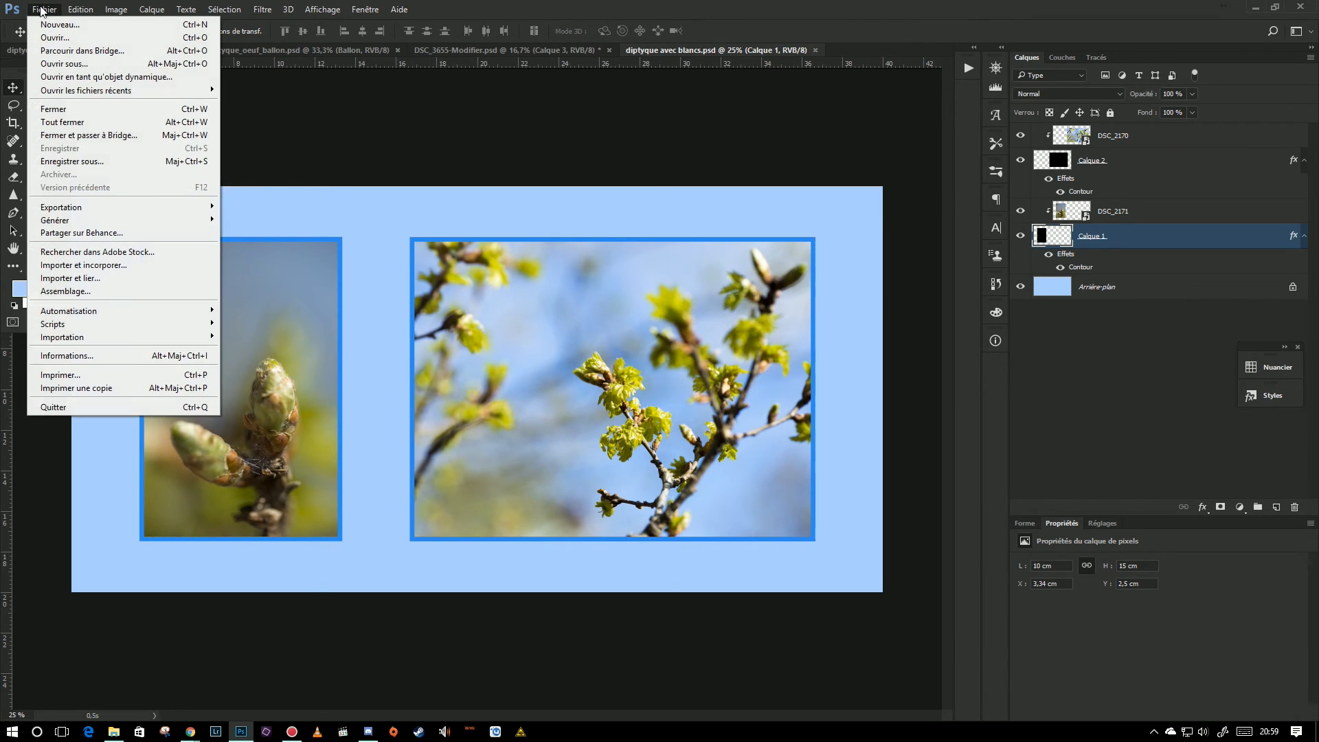
{"action": "left_click", "coordinate": [68, 160]}
{"action": "left_click", "coordinate": [682, 566]}
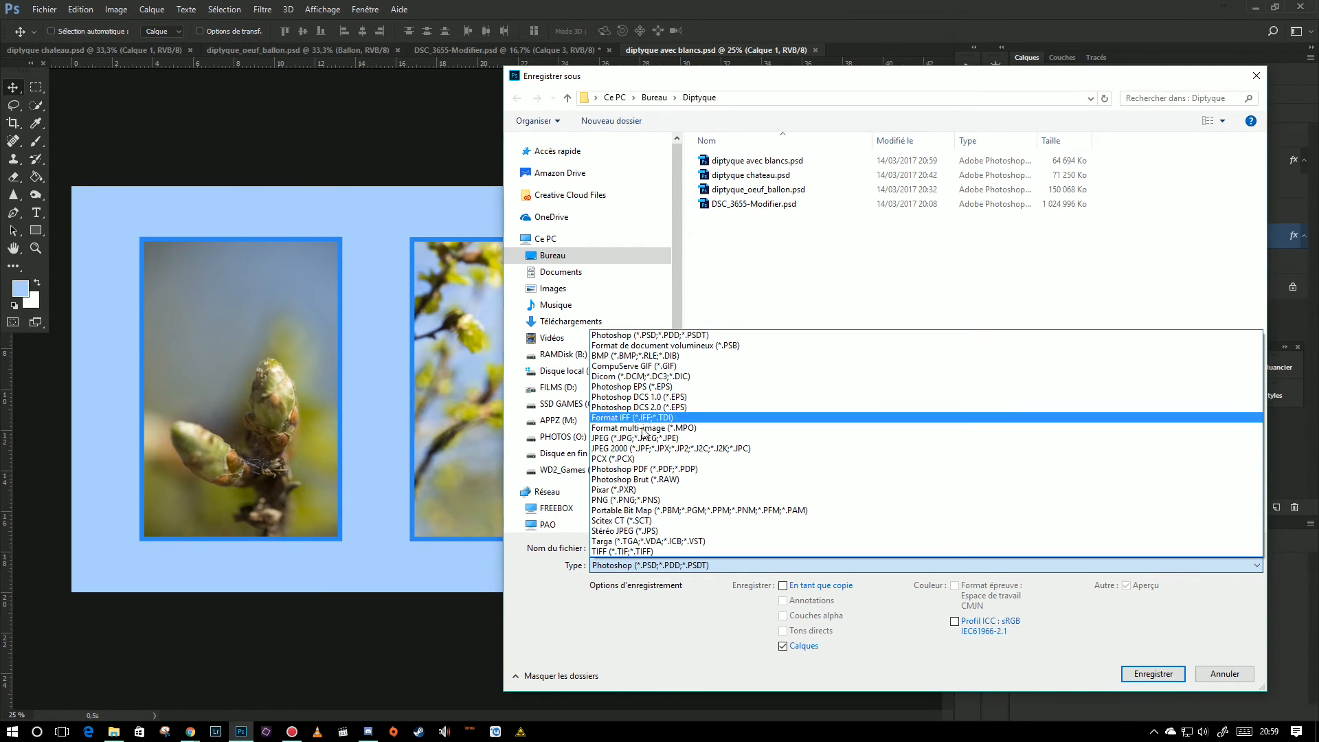
{"action": "left_click", "coordinate": [624, 437]}
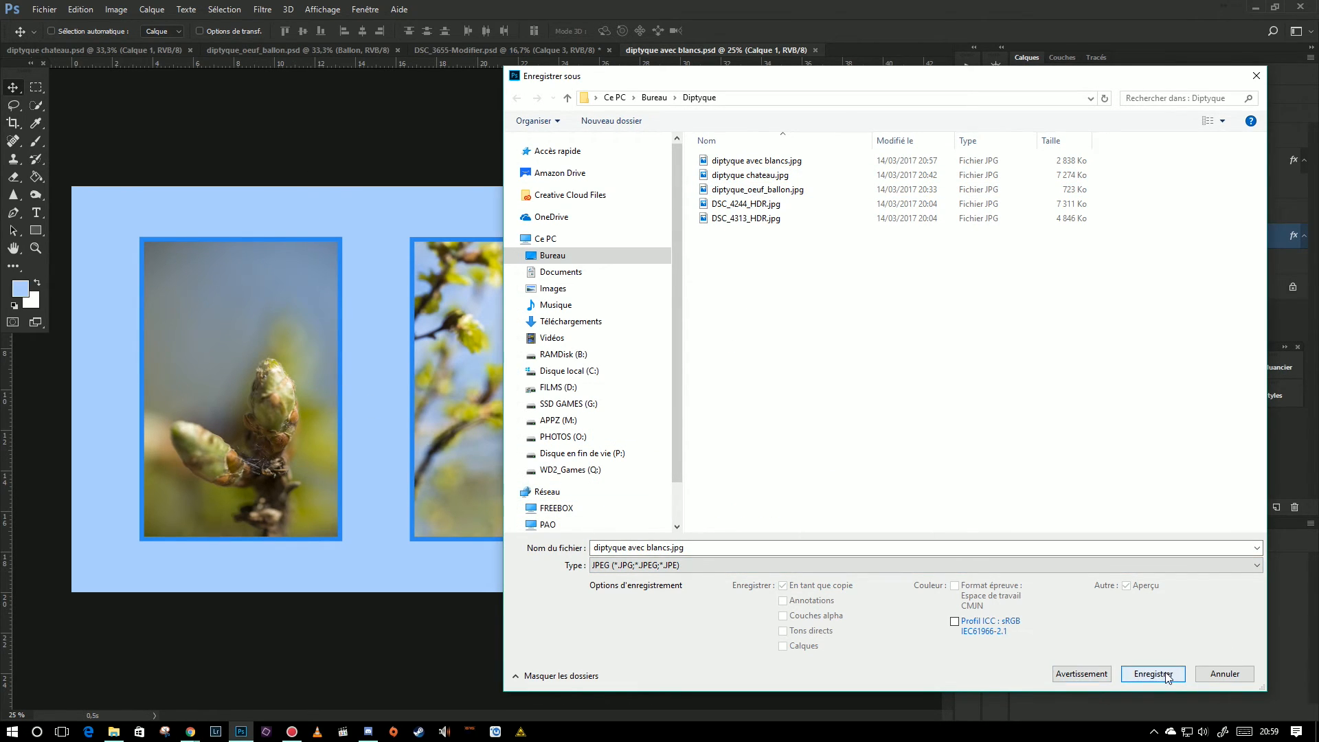
{"action": "left_click", "coordinate": [1141, 672]}
{"action": "left_click", "coordinate": [695, 369]}
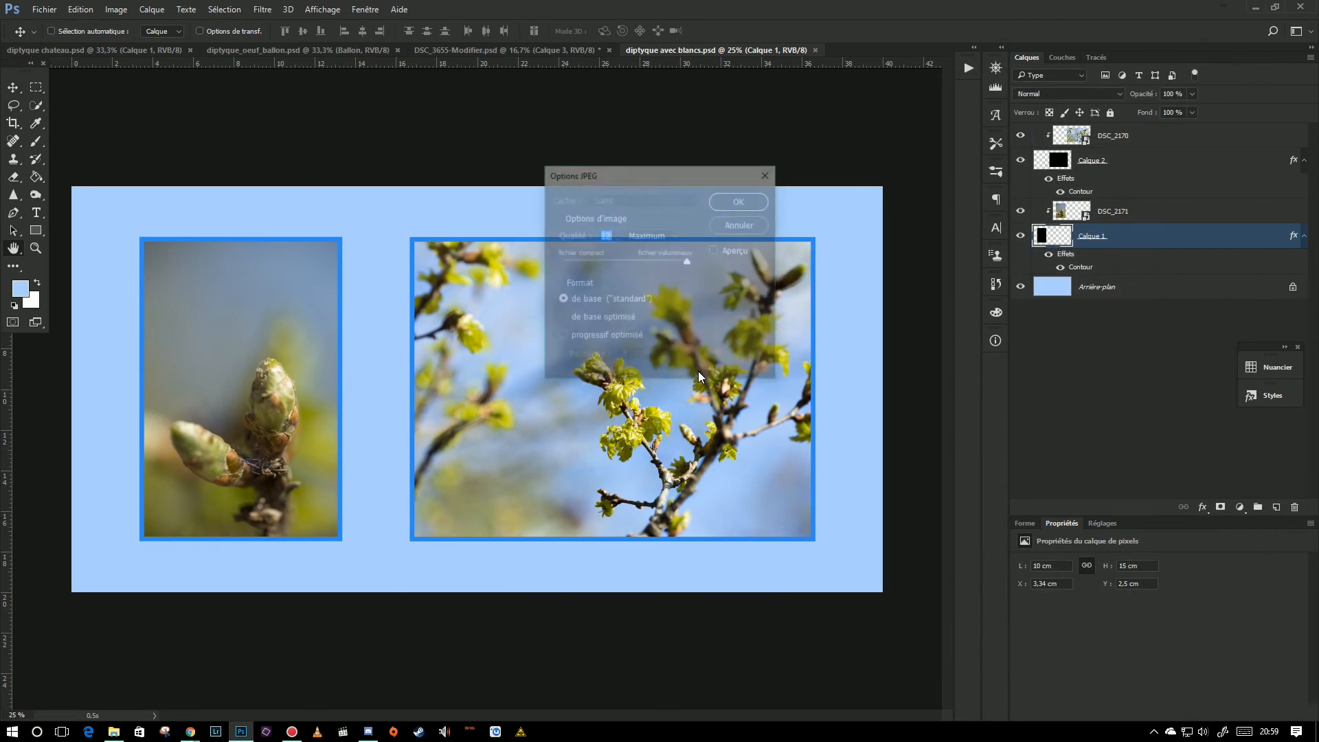
{"action": "left_click", "coordinate": [729, 205]}
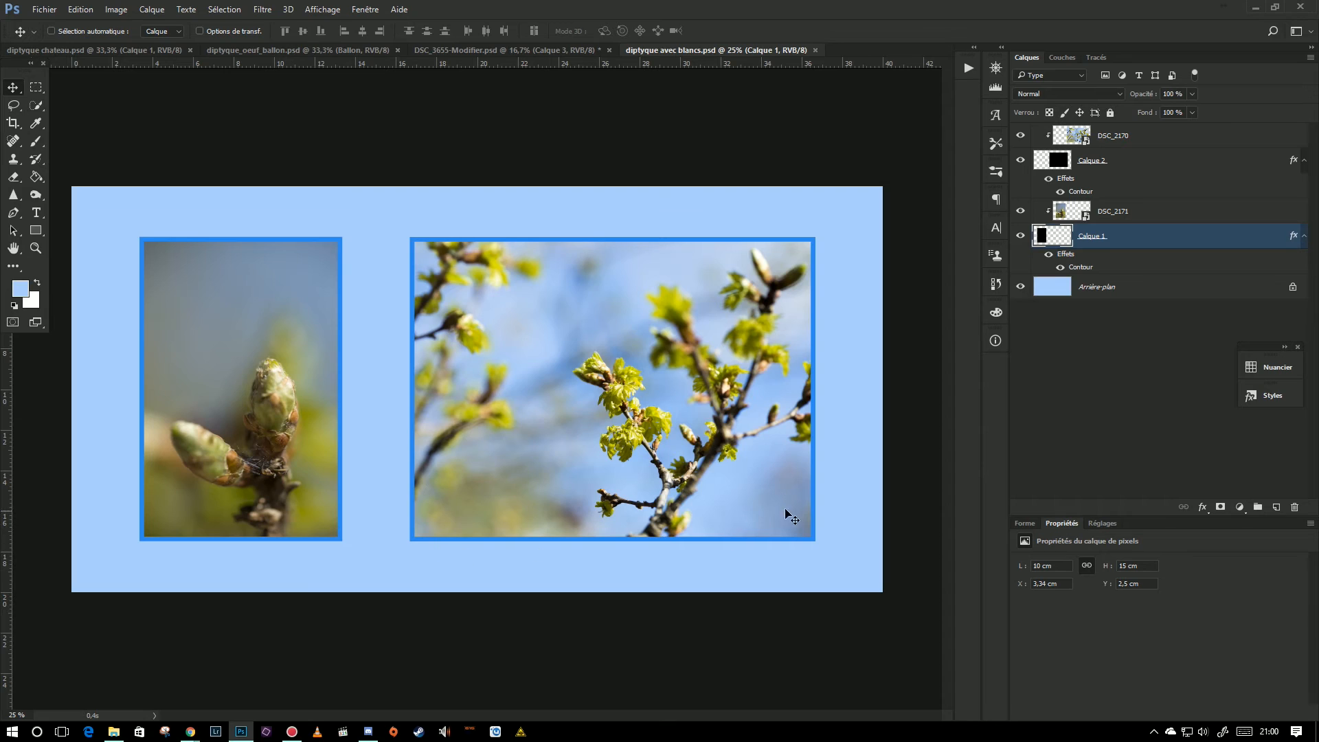
Step: Move the Calque 2 frame against the Calque 1 frame and shift the DSC_2170 photo along with it
{"action": "left_click", "coordinate": [1070, 164]}
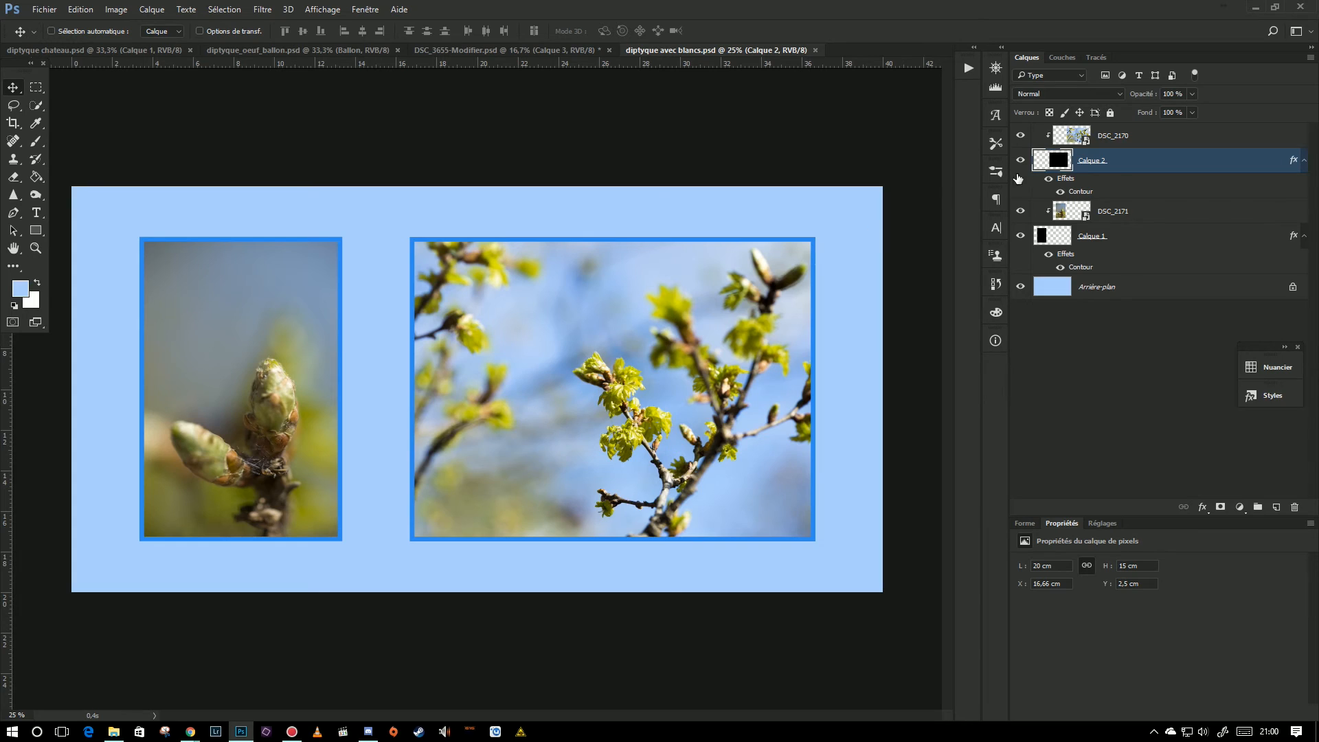
{"action": "left_click_drag", "start_coordinate": [605, 364], "coordinate": [435, 388]}
{"action": "left_click", "coordinate": [1069, 136]}
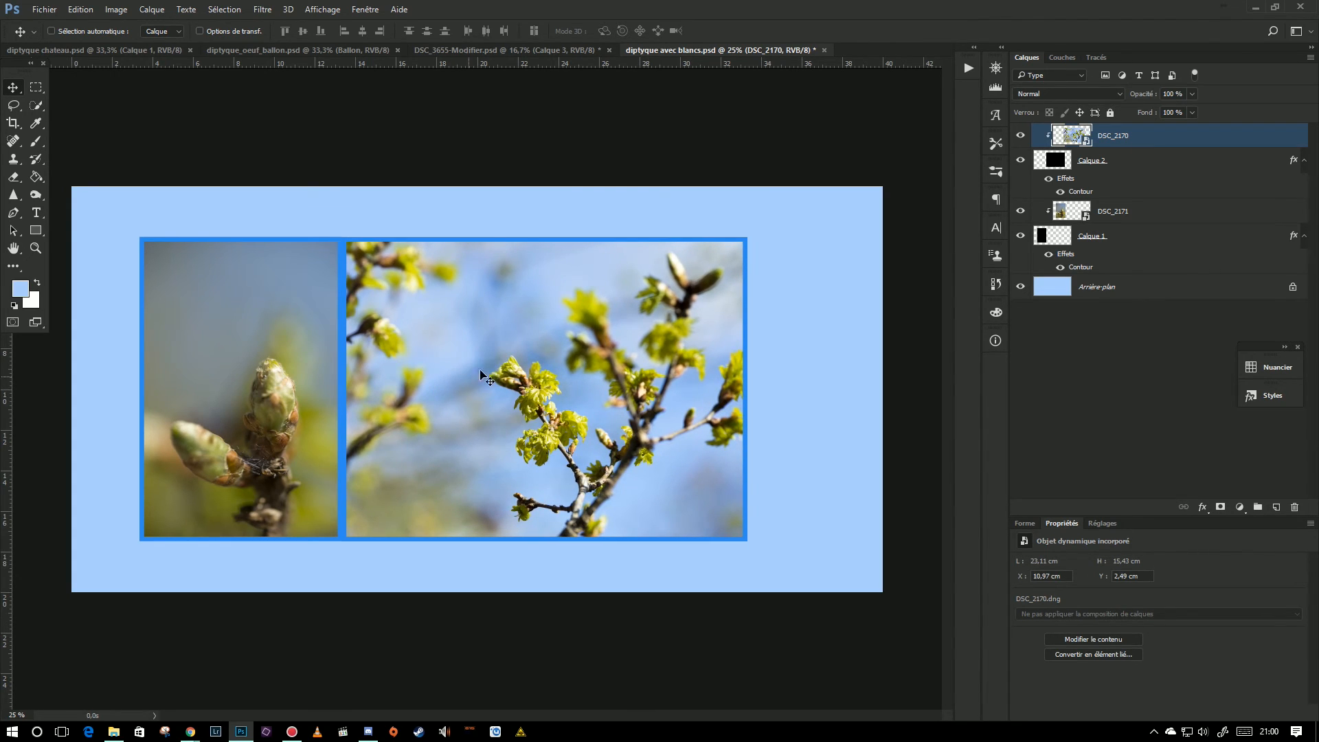
Step: Enlarge the DSC_2170 photo proportionally to about 58% and reposition it within its frame
{"action": "left_click", "coordinate": [76, 10]}
{"action": "left_click", "coordinate": [110, 289]}
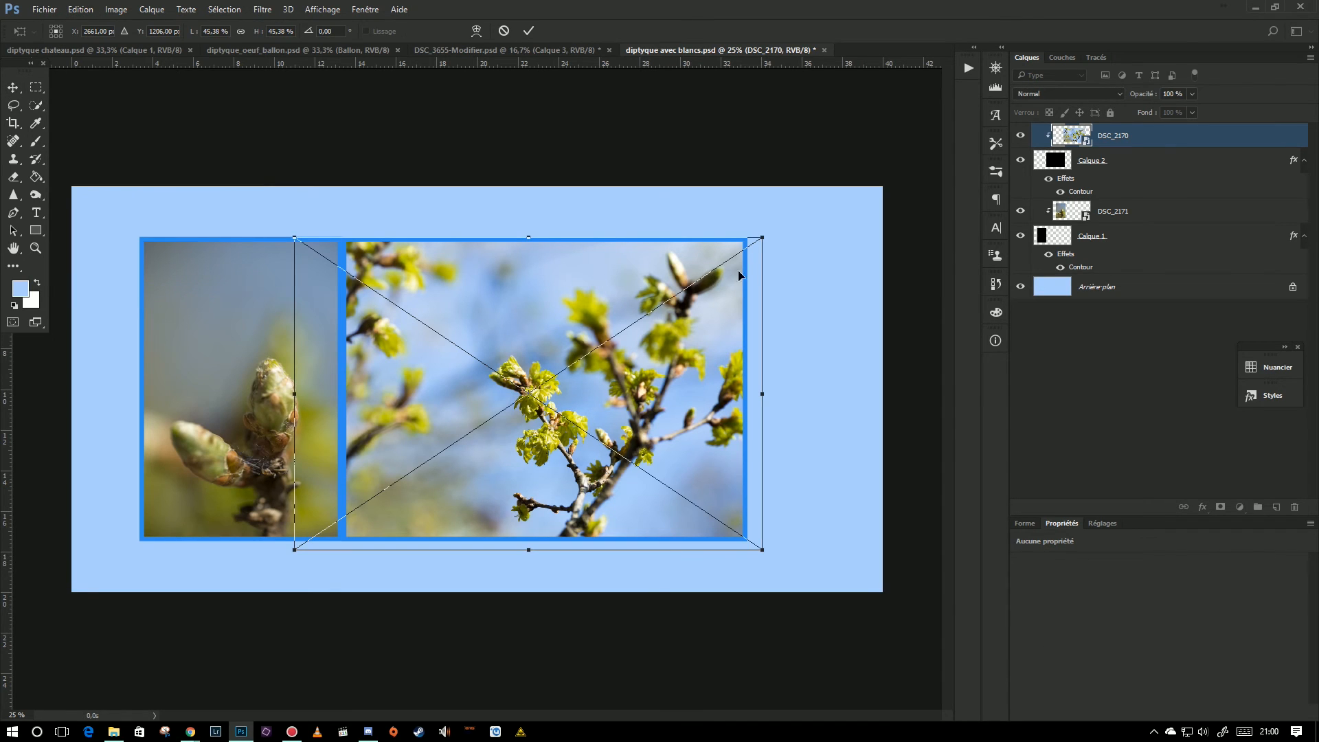
{"action": "left_click_drag", "start_coordinate": [763, 238], "coordinate": [894, 179]}
{"action": "left_click", "coordinate": [240, 31]}
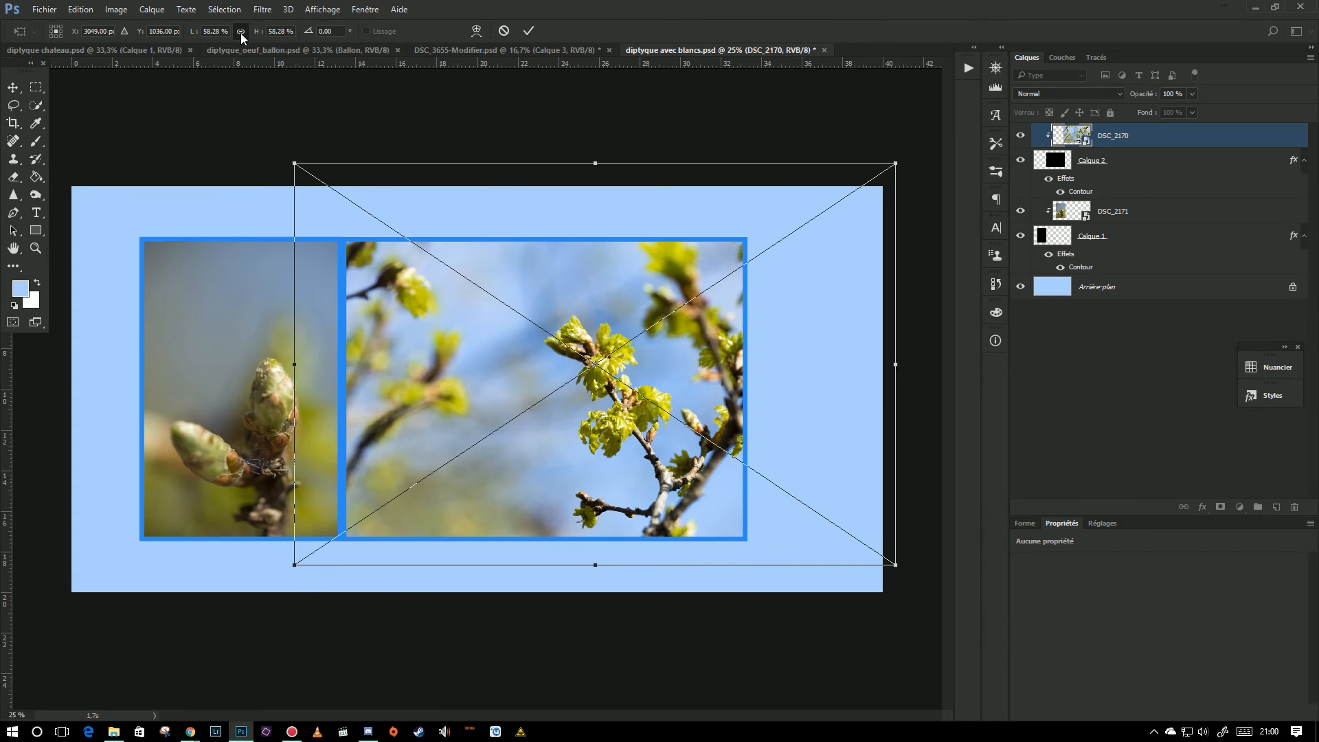
{"action": "left_click_drag", "start_coordinate": [627, 316], "coordinate": [581, 337]}
{"action": "key", "text": "Return"}
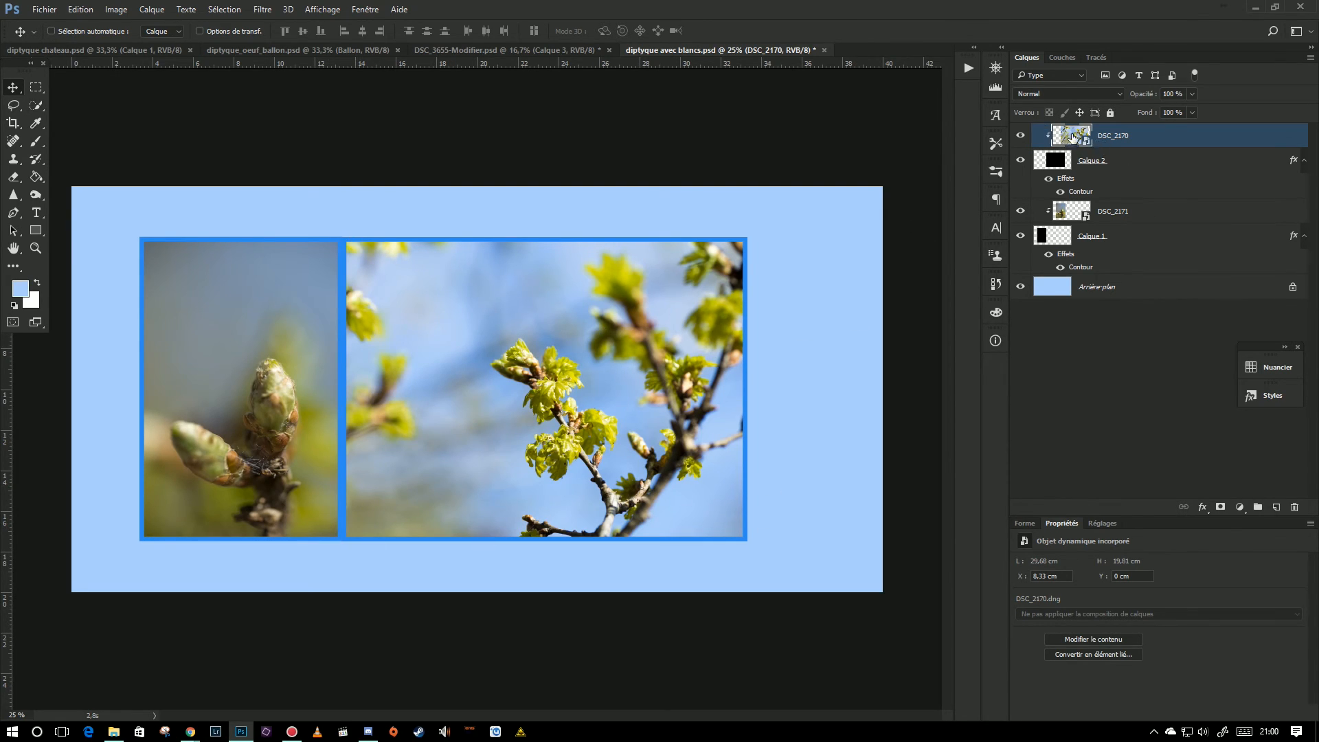
Step: Link the DSC_2170 and Calque 2 layers and move them together away from the narrow frame
{"action": "left_click", "coordinate": [1134, 169], "text": "shift"}
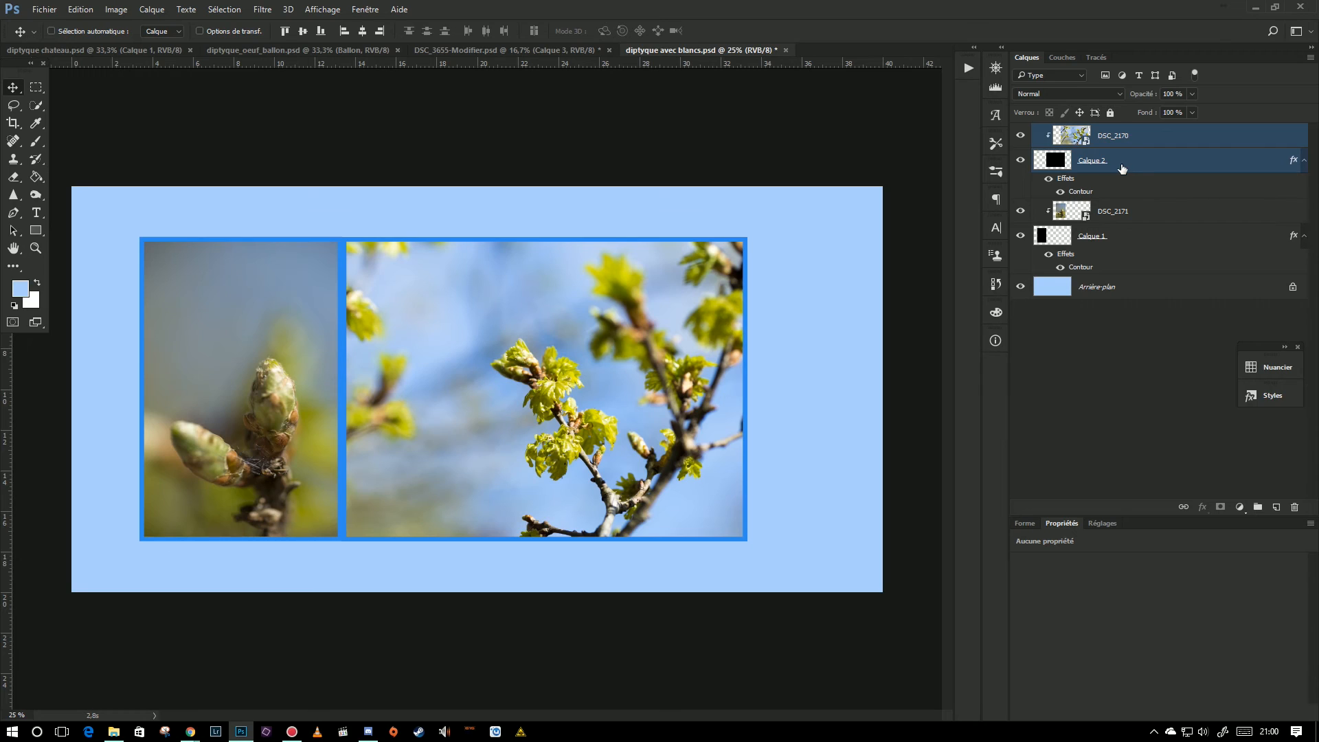
{"action": "left_click_drag", "start_coordinate": [1211, 504], "coordinate": [1182, 506]}
{"action": "left_click_drag", "start_coordinate": [526, 387], "coordinate": [569, 384]}
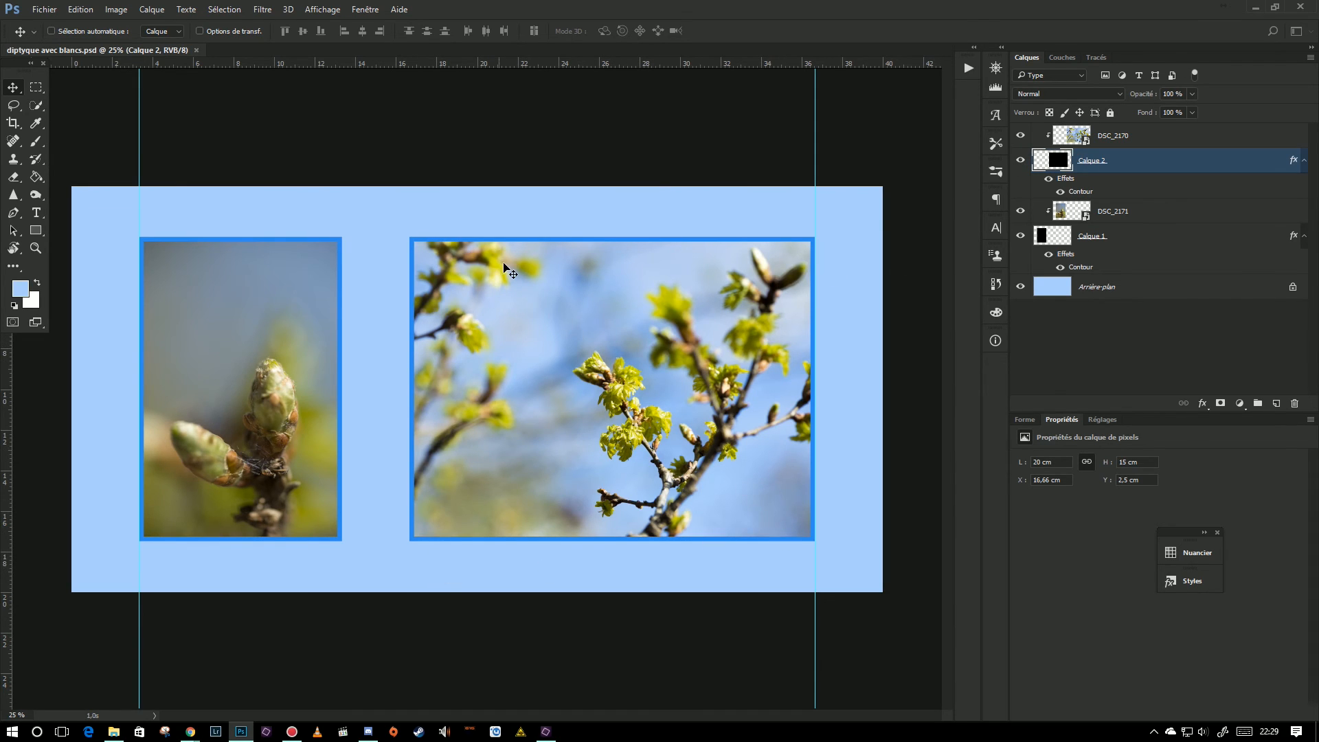
{"action": "left_click", "coordinate": [79, 12]}
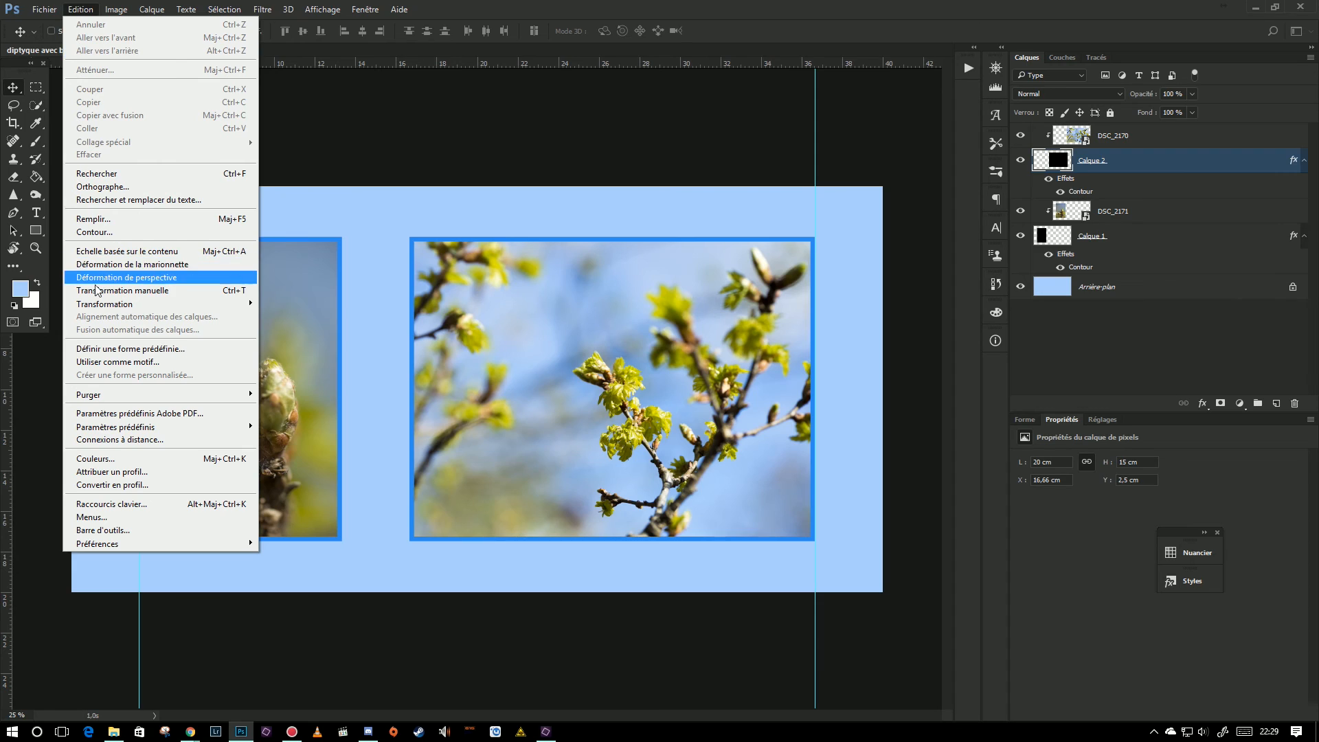
{"action": "left_click", "coordinate": [165, 290]}
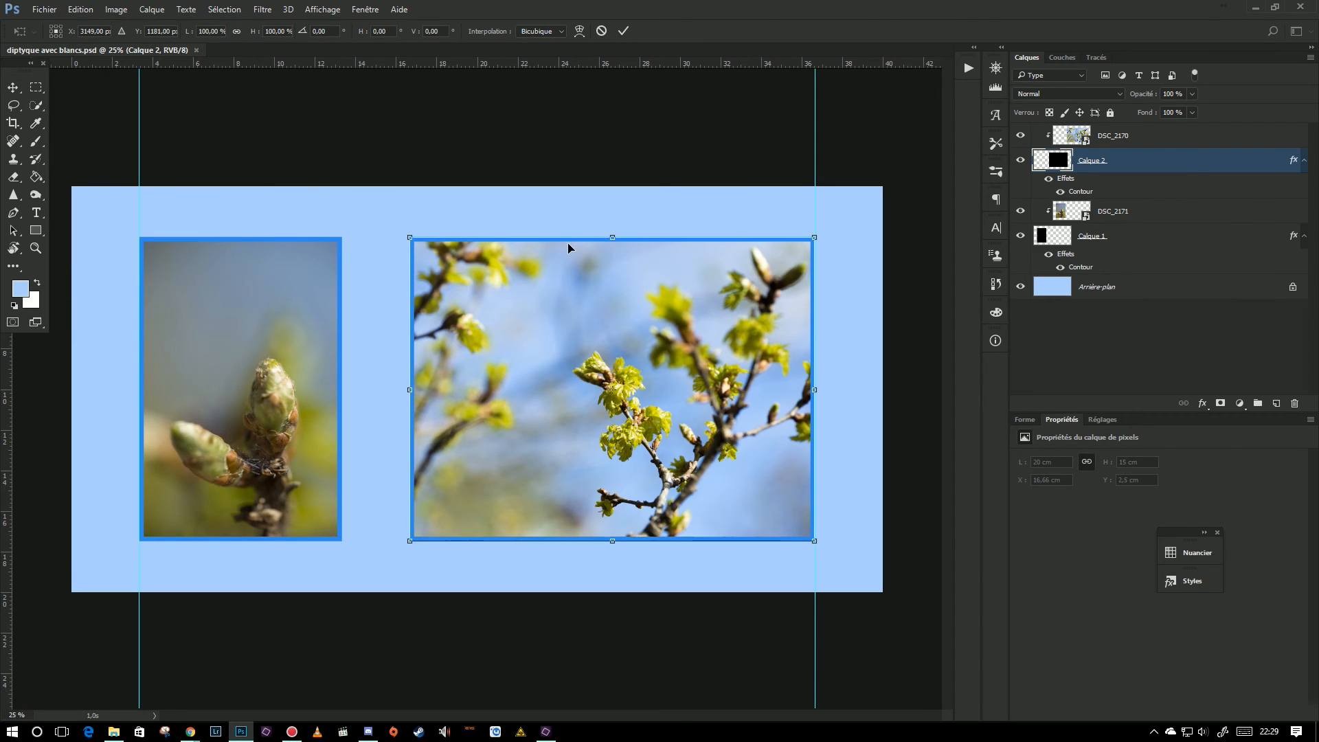
{"action": "left_click", "coordinate": [237, 31]}
{"action": "mouse_move", "coordinate": [410, 389]}
{"action": "left_mouse_down"}
{"action": "mouse_move", "coordinate": [609, 389]}
{"action": "mouse_move", "coordinate": [362, 382]}
{"action": "mouse_move", "coordinate": [465, 383]}
{"action": "mouse_move", "coordinate": [411, 384]}
{"action": "left_mouse_up"}
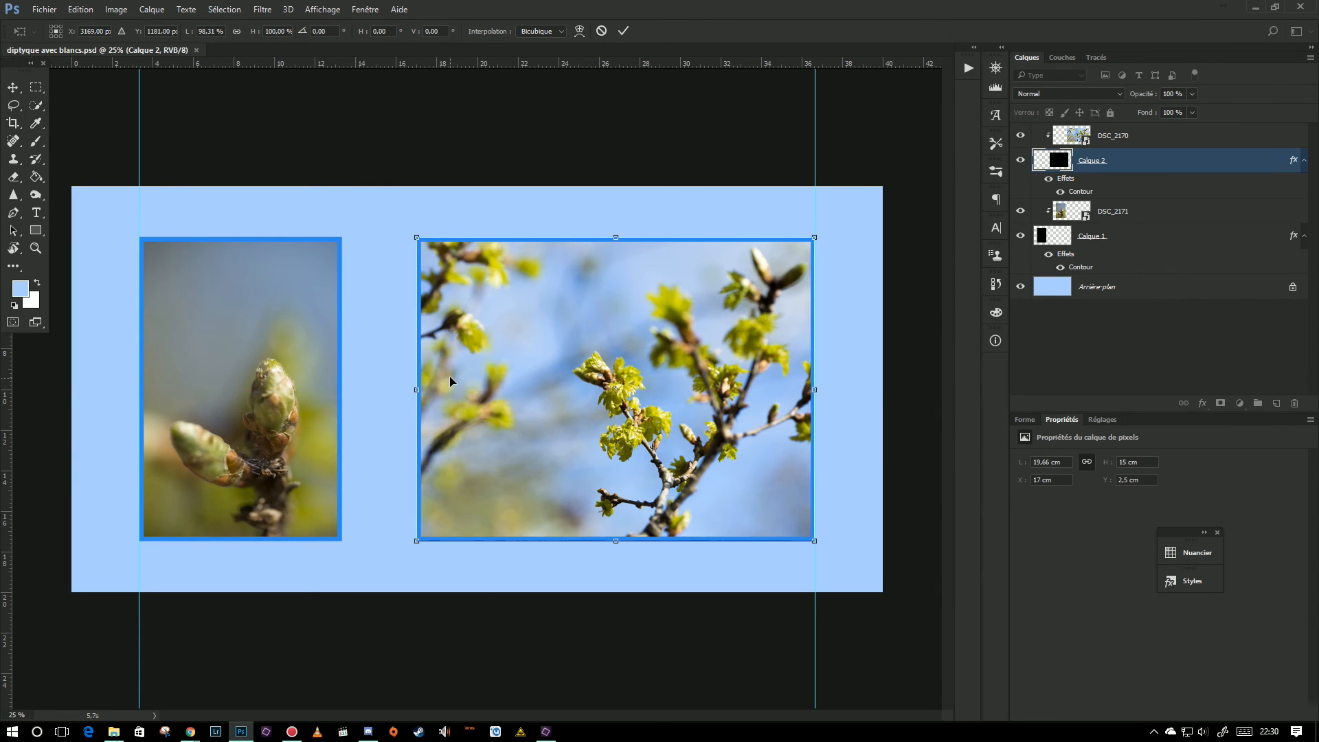
{"action": "key", "text": "Return"}
Step: Transform the Calque 2 frame to a width of 100 mm and a height of 200 mm
{"action": "left_click", "coordinate": [80, 10]}
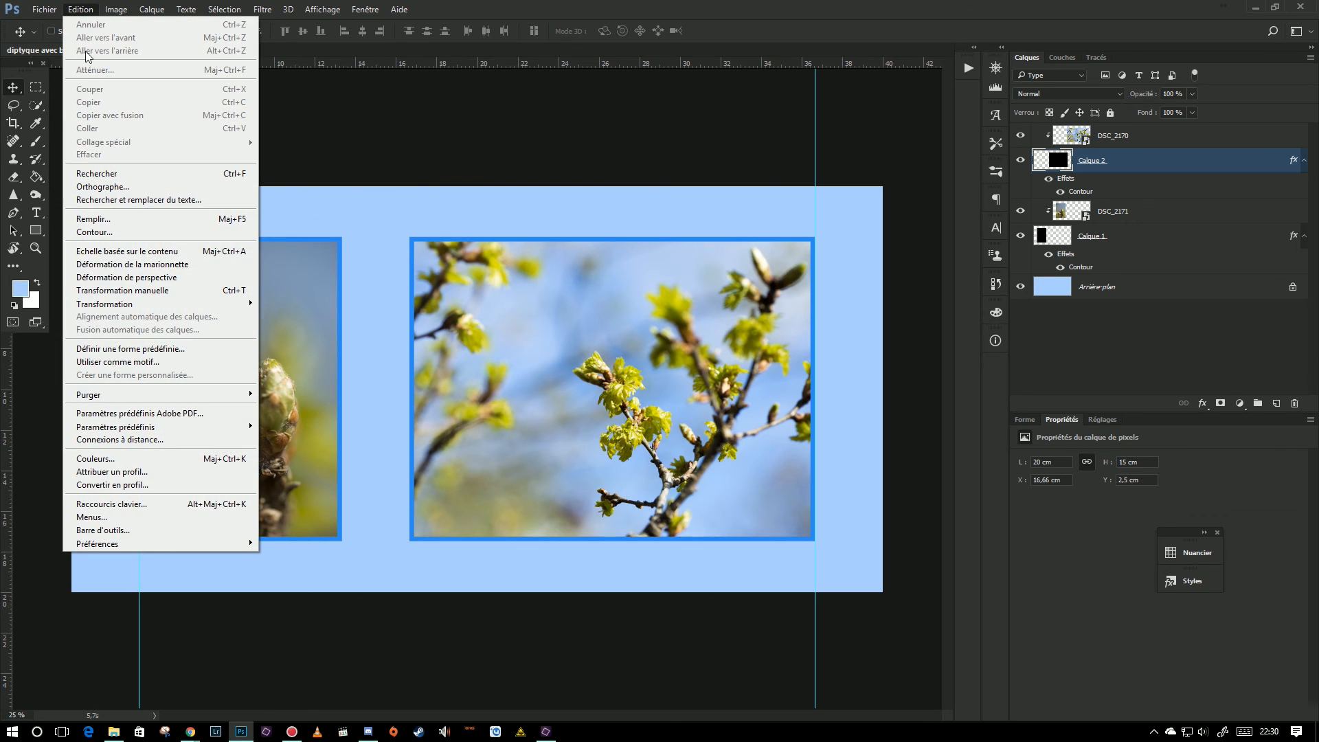
{"action": "left_click", "coordinate": [127, 291]}
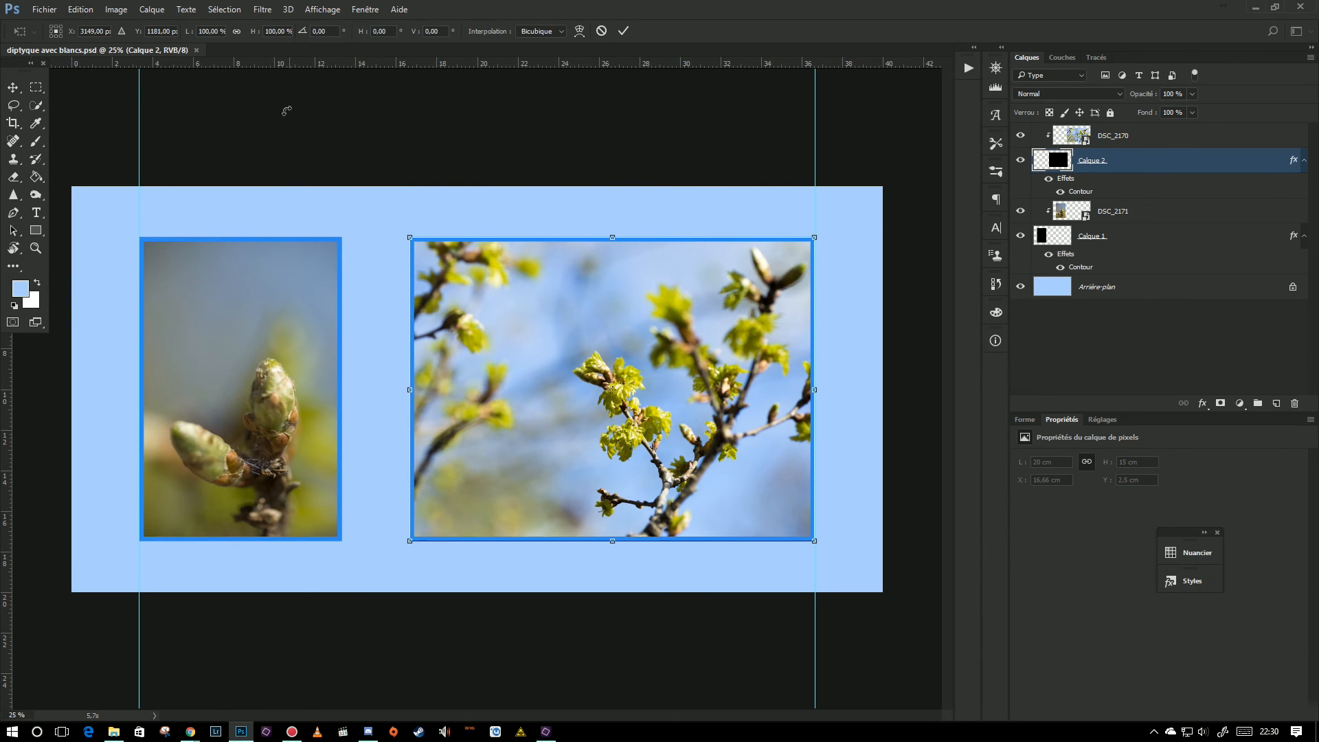
{"action": "left_click", "coordinate": [209, 31]}
{"action": "left_click_drag", "start_coordinate": [201, 29], "coordinate": [243, 55]}
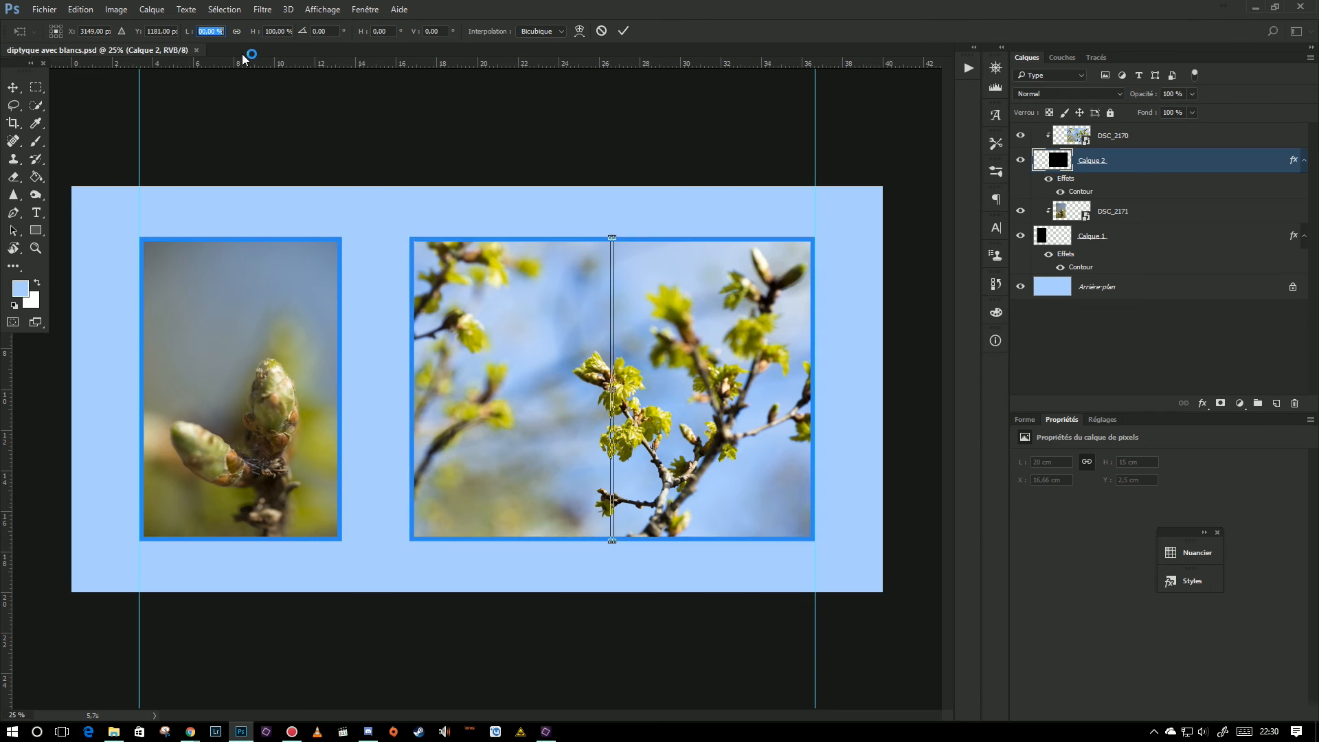
{"action": "type", "text": "100mm"}
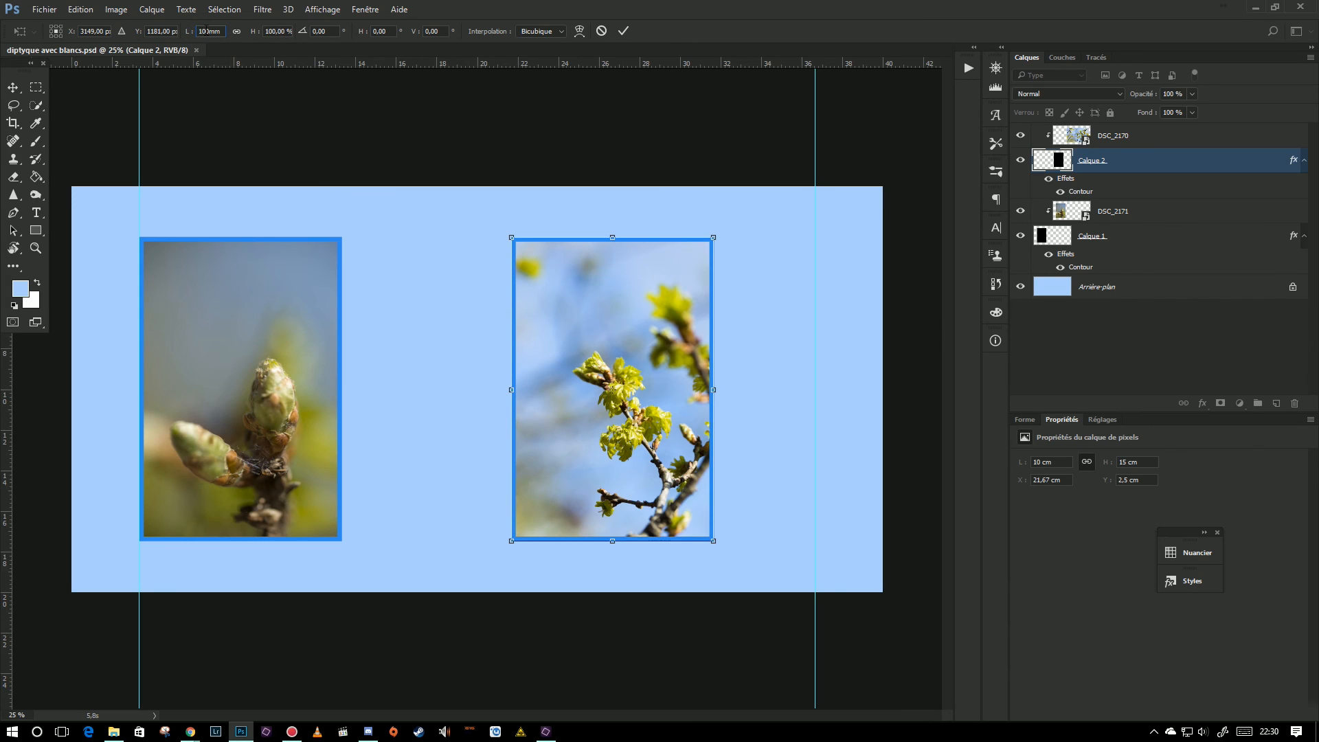
{"action": "key", "text": "Tab"}
{"action": "type", "text": "200mm"}
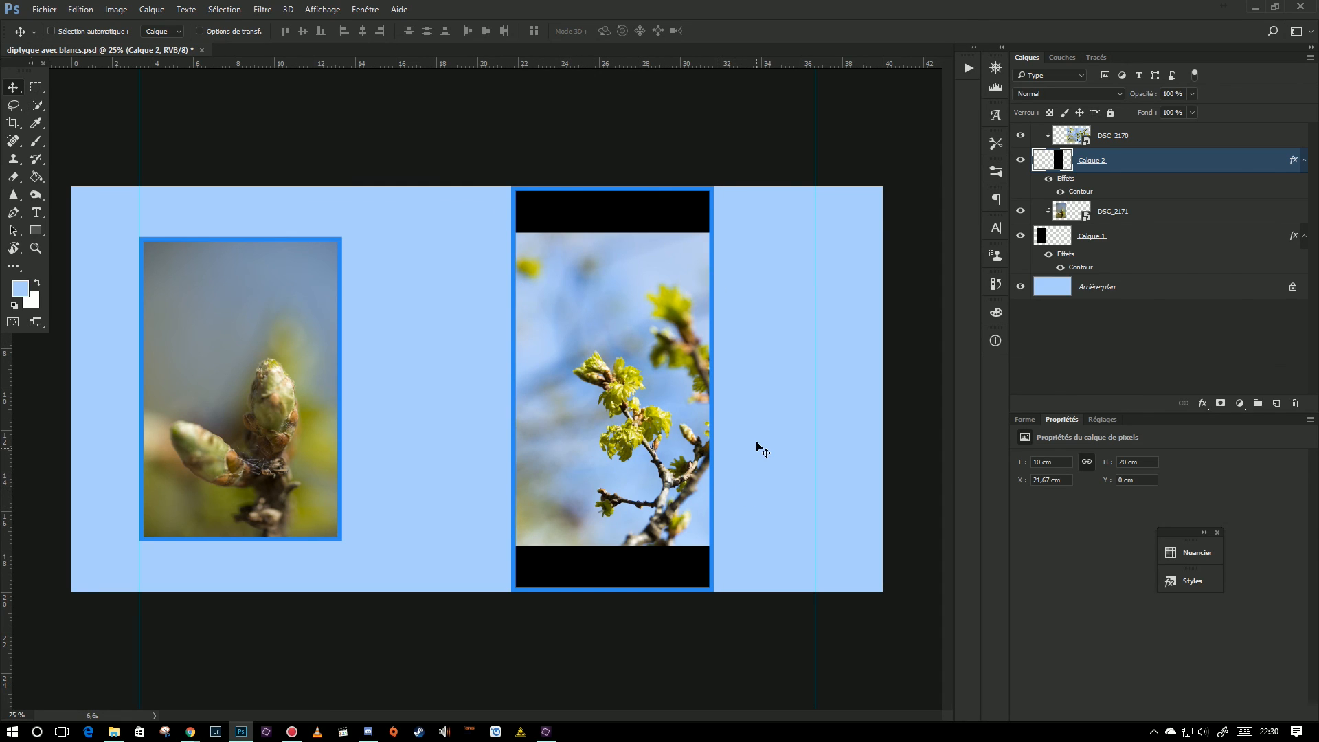
Step: Enlarge the DSC_2170 photo until it covers the full height of the Calque 2 frame, and reposition it inside
{"action": "left_click", "coordinate": [1123, 137]}
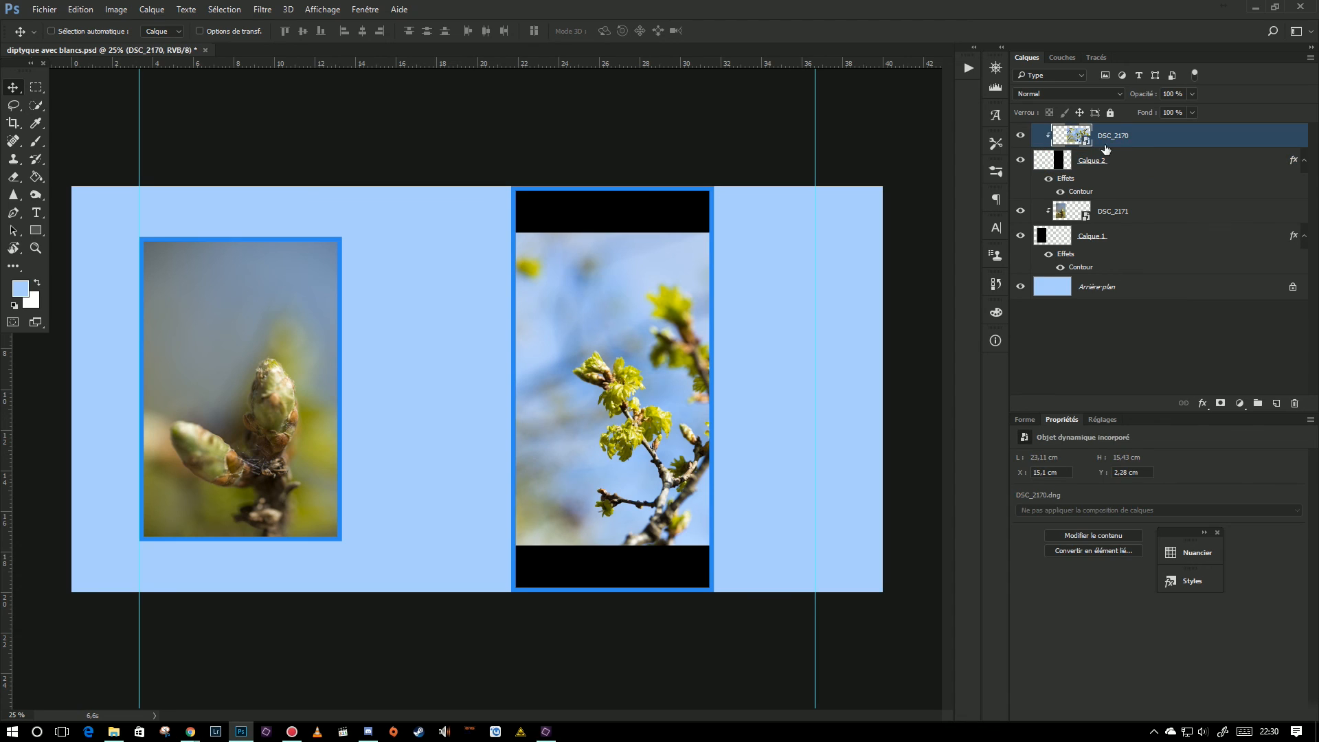
{"action": "left_click", "coordinate": [83, 10]}
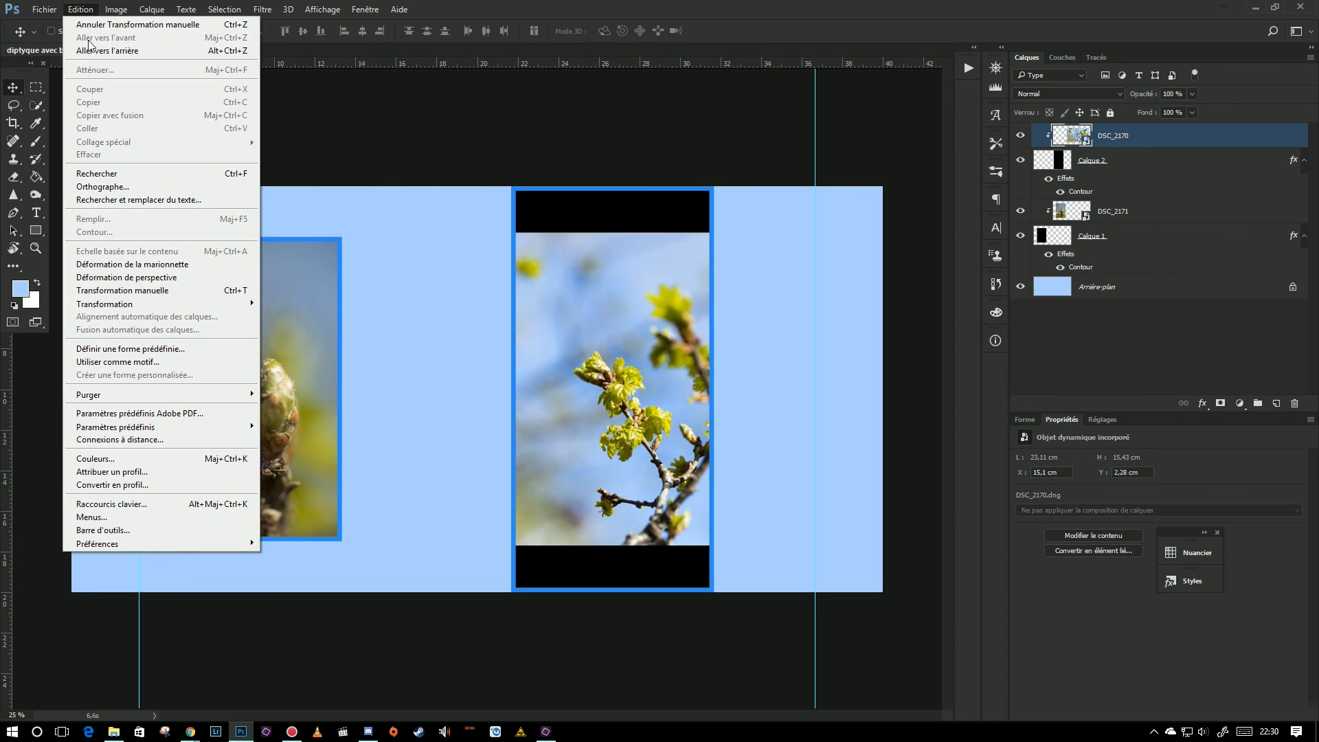
{"action": "left_click", "coordinate": [191, 291]}
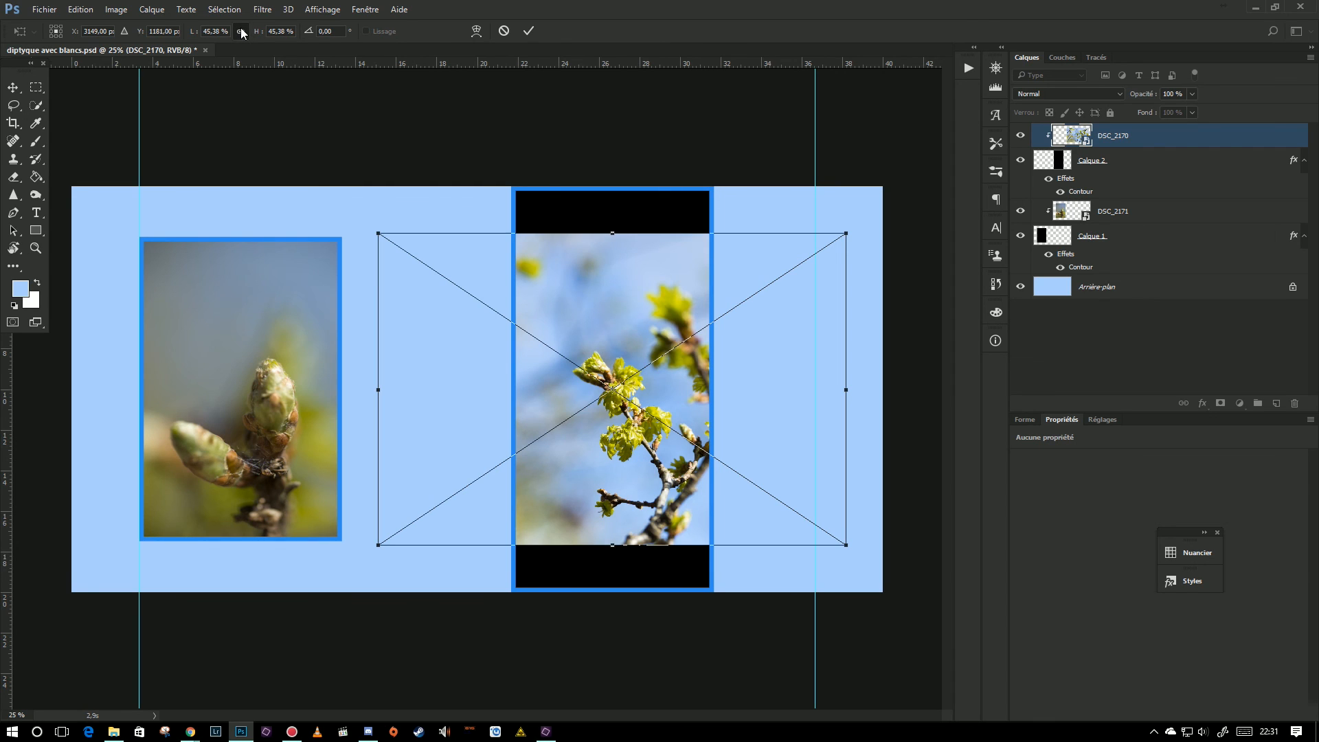
{"action": "left_click_drag", "start_coordinate": [846, 233], "coordinate": [921, 183]}
{"action": "left_click_drag", "start_coordinate": [377, 547], "coordinate": [295, 602]}
{"action": "left_click_drag", "start_coordinate": [627, 497], "coordinate": [604, 463]}
{"action": "key", "text": "Return"}
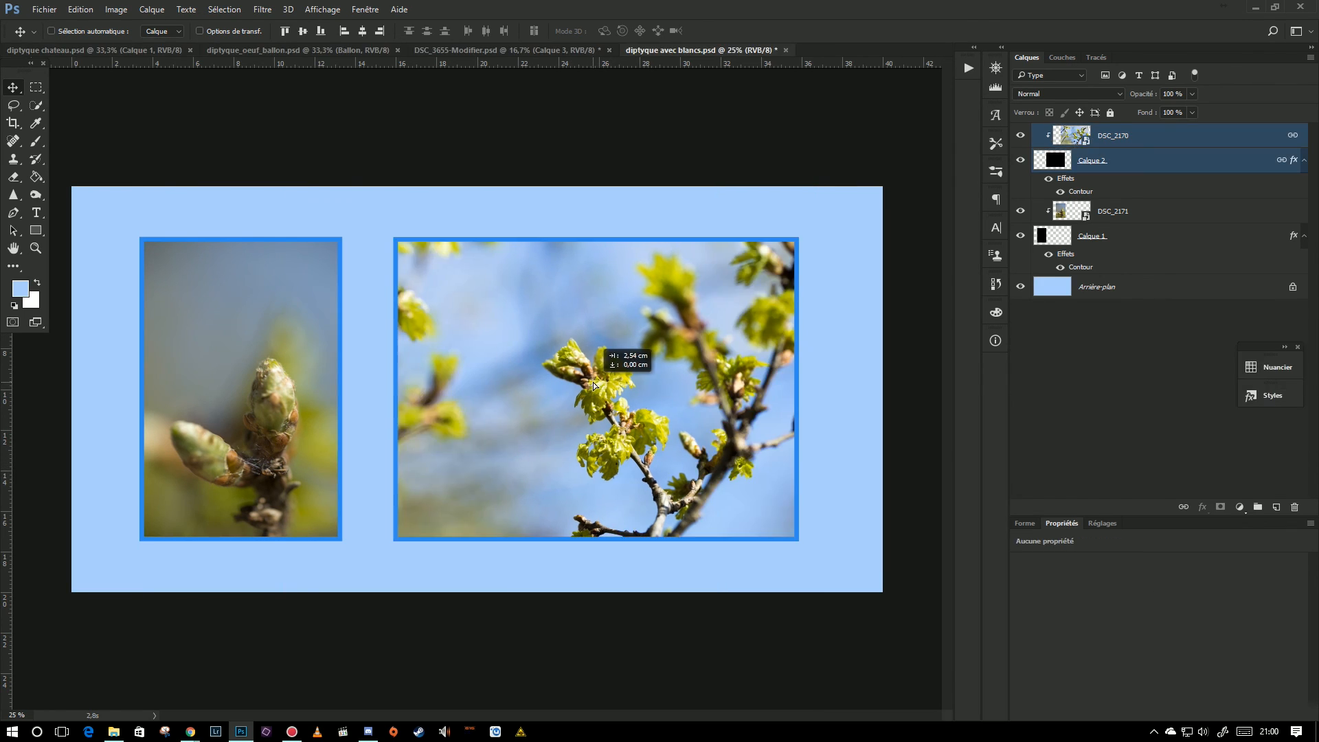
Step: Move the linked Calque 2 frame and DSC_2170 photo further, leaving a gap of about 3 cm beside the narrow frame
{"action": "left_click_drag", "start_coordinate": [601, 362], "coordinate": [604, 386]}
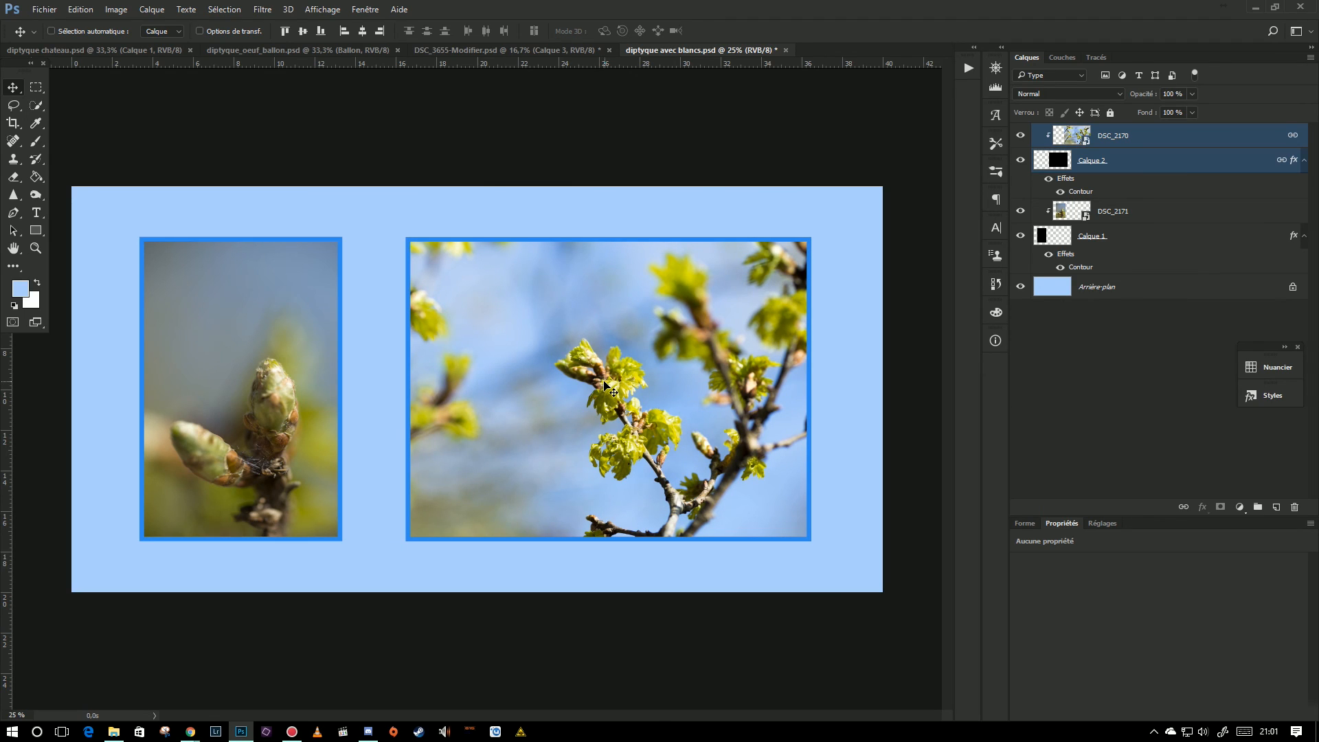